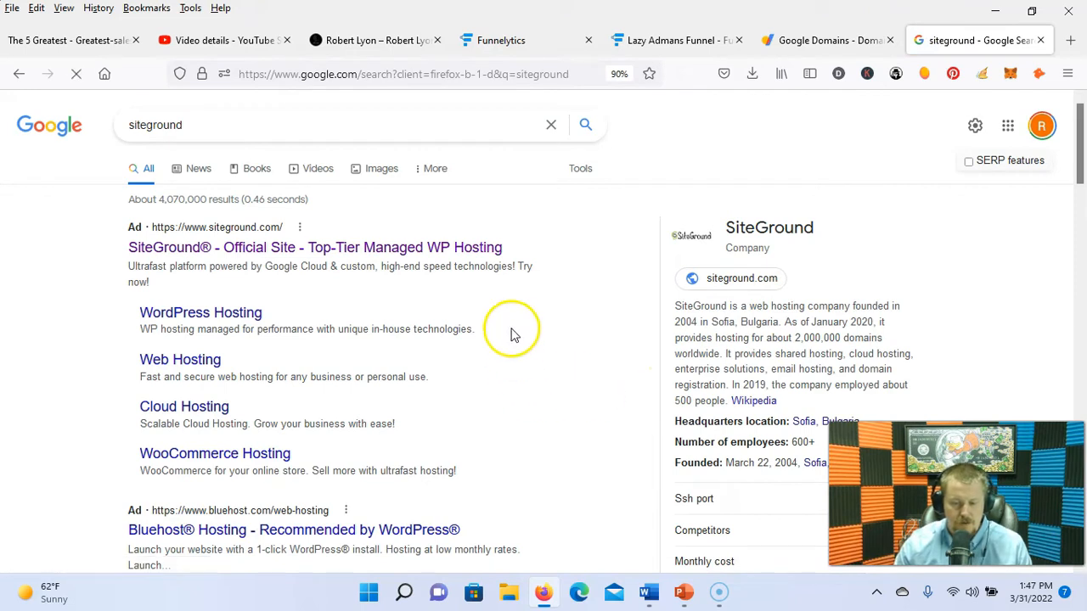
# Step: Sign in to SiteGround from the Google results using the saved account and autofilled password
pyautogui.scroll(-3, 492, 392)
pyautogui.scroll(-1, 492, 396)
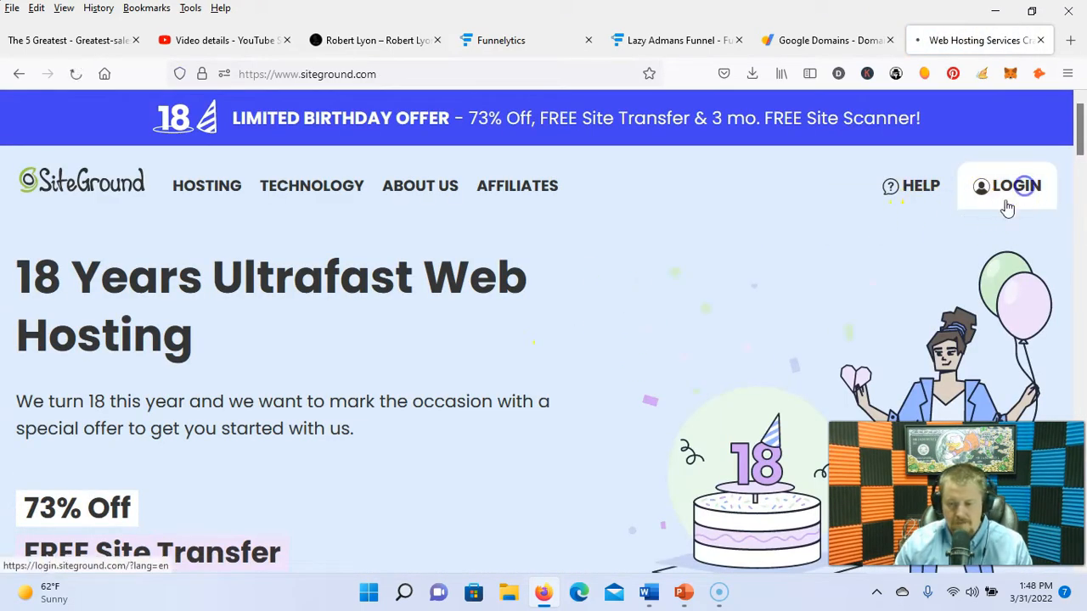
pyautogui.click(1018, 194)
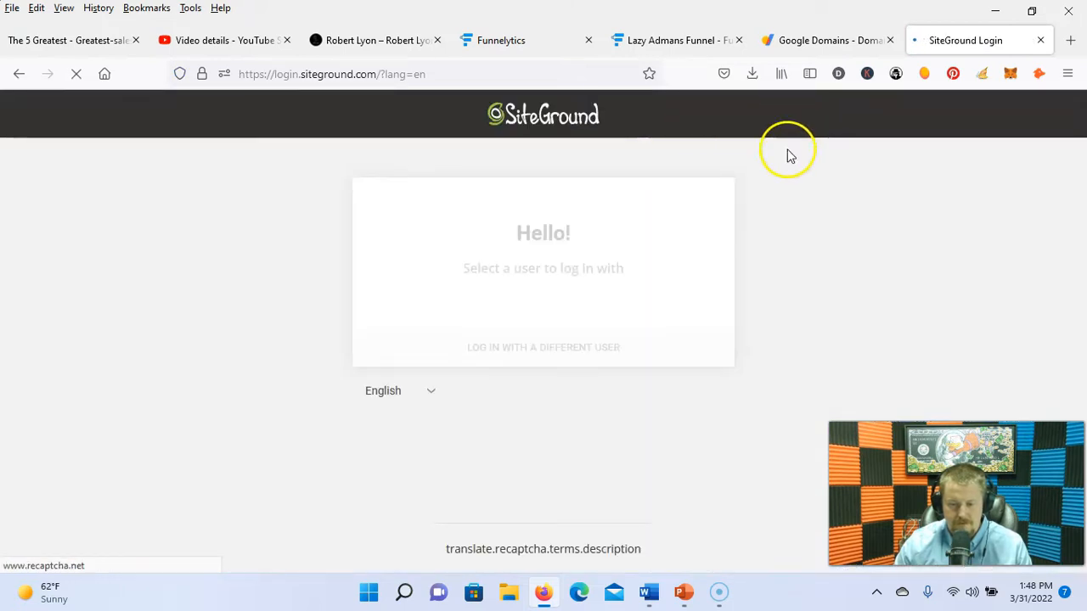
pyautogui.click(651, 379)
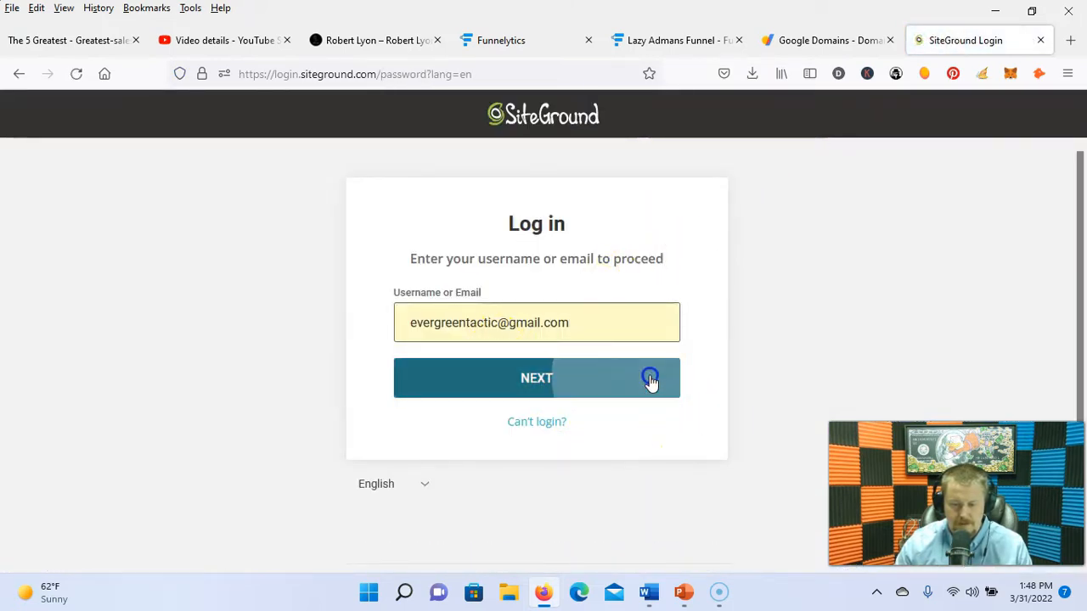
pyautogui.click(641, 386)
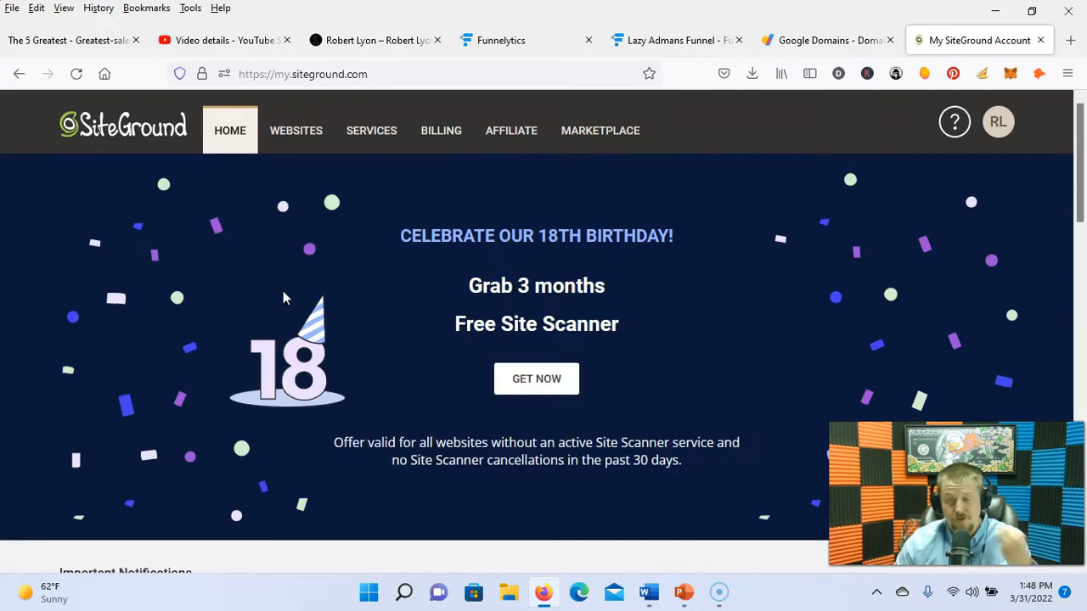
# Step: Start a new SiteGround website and choose the Existing Domain option
pyautogui.click(291, 140)
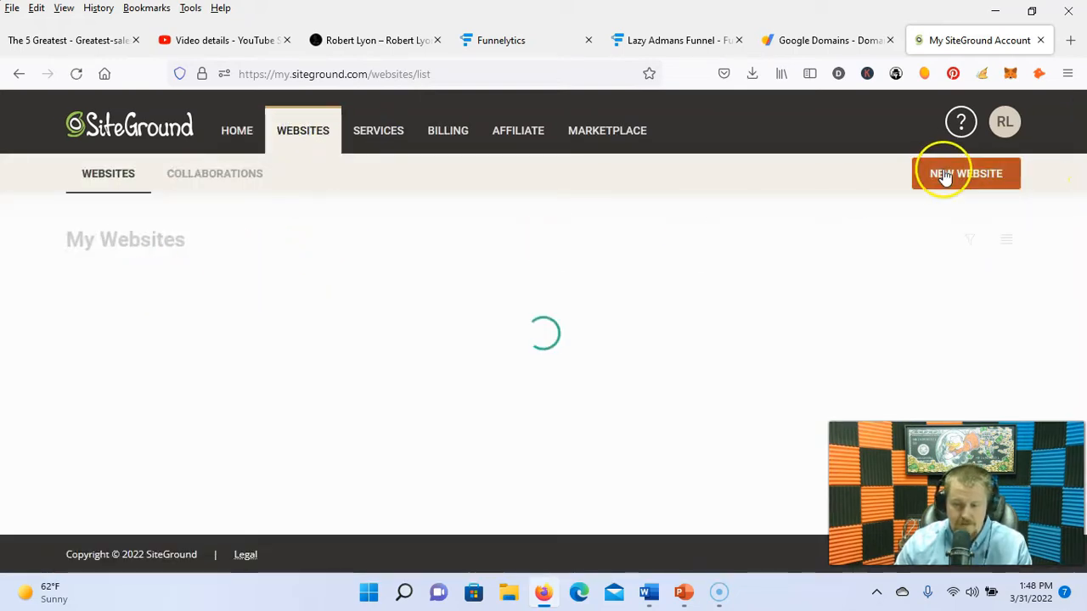
pyautogui.click(941, 176)
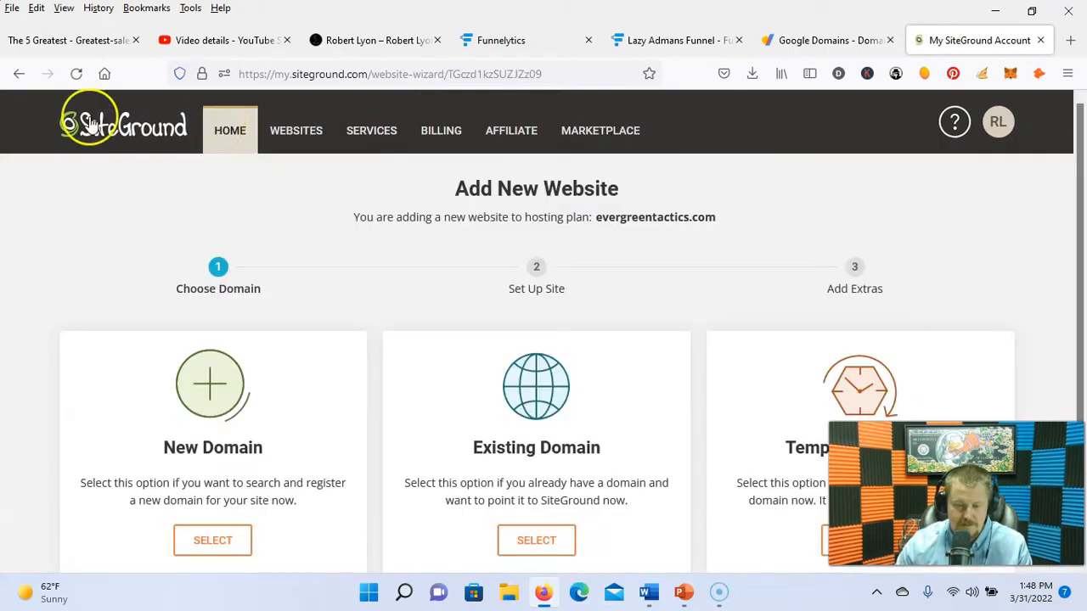
pyautogui.scroll(-2, 674, 286)
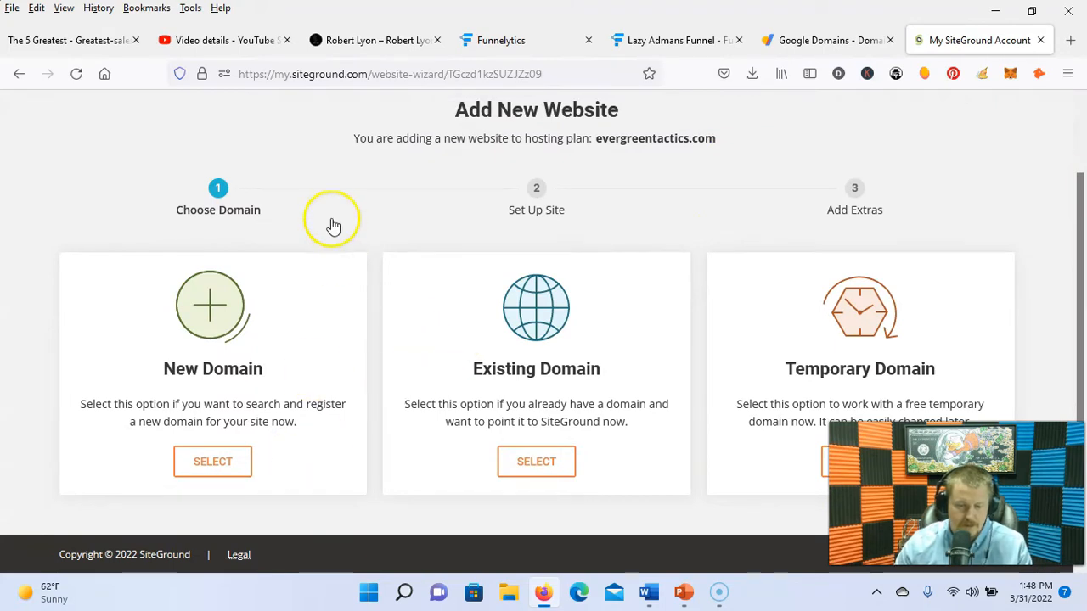
pyautogui.scroll(2, 333, 225)
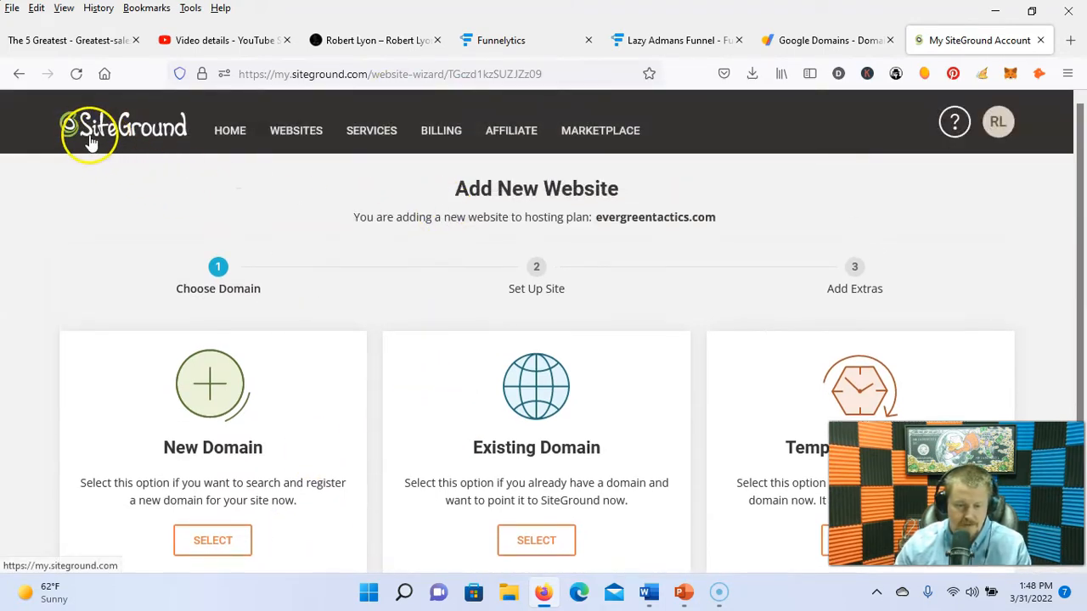
pyautogui.scroll(-2, 326, 254)
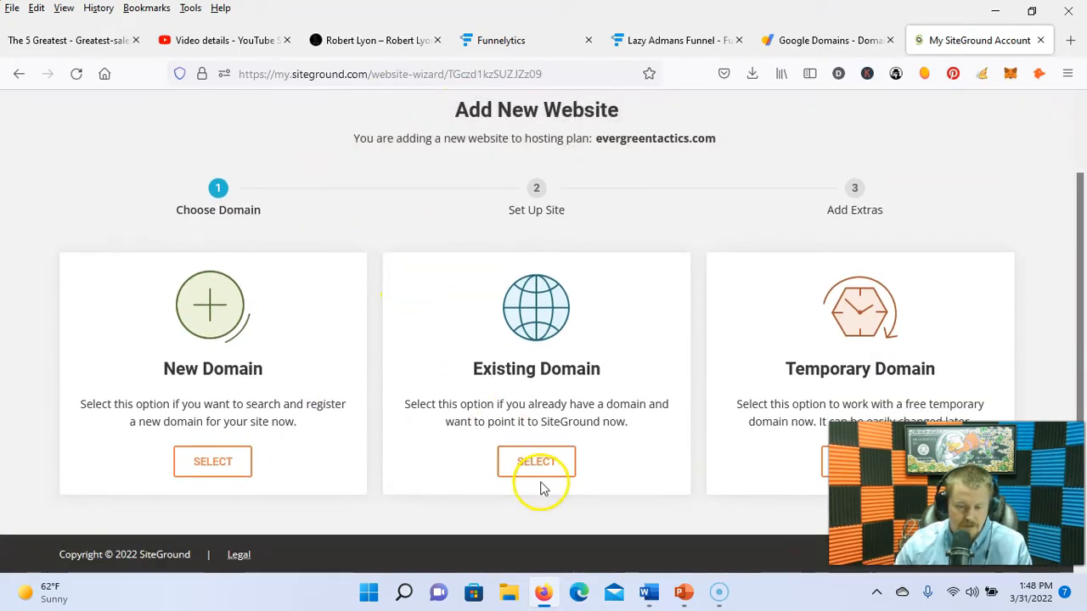
pyautogui.click(533, 467)
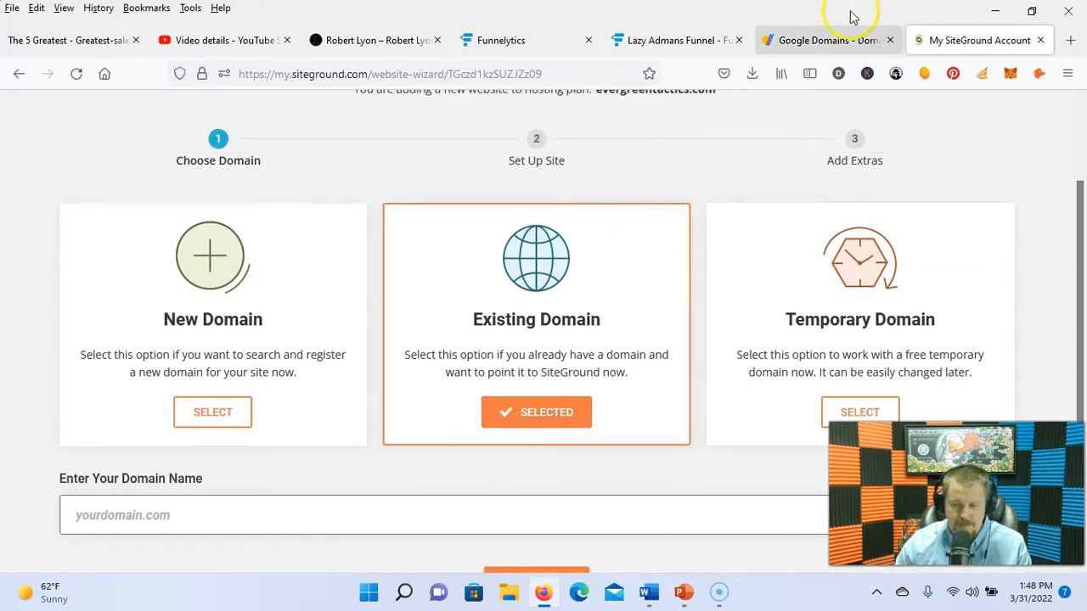
# Step: Copy financiallyabundant.com from Google Domains and bring it back to the new-website wizard
pyautogui.click(821, 46)
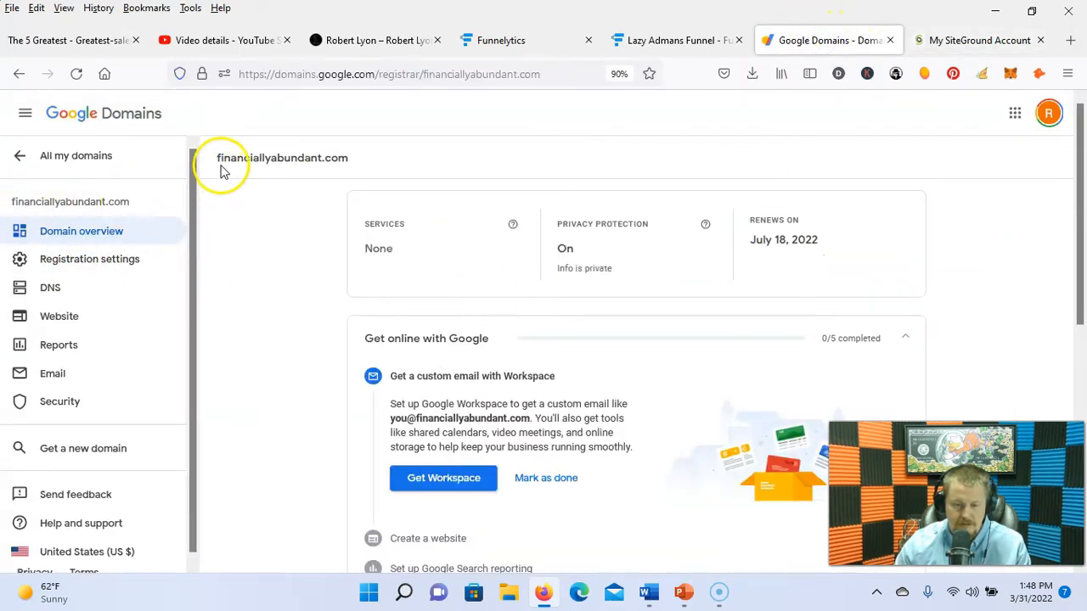
pyautogui.moveTo(272, 159); pyautogui.dragTo(359, 158)
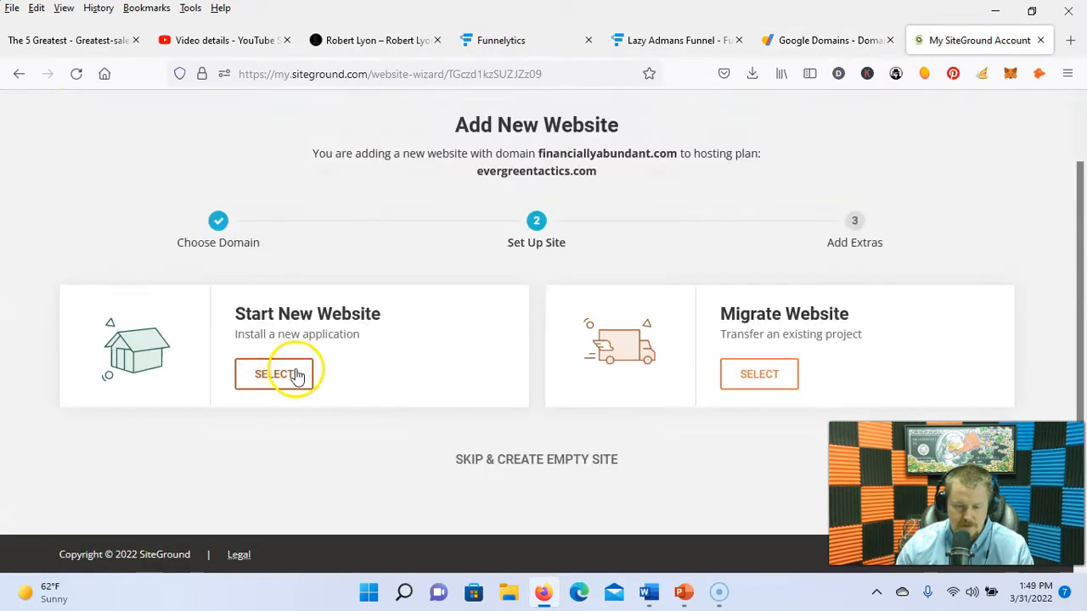
pyautogui.click(293, 374)
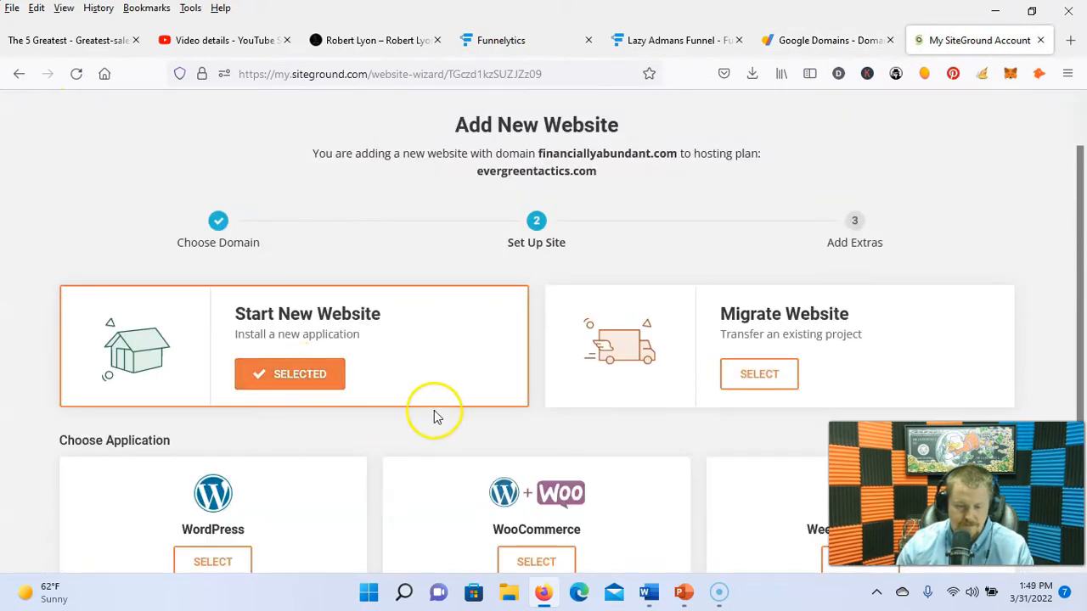
# Step: Create the financiallyabundant.com site with WordPress, using the saved login email and password
pyautogui.scroll(-3, 563, 444)
pyautogui.click(227, 380)
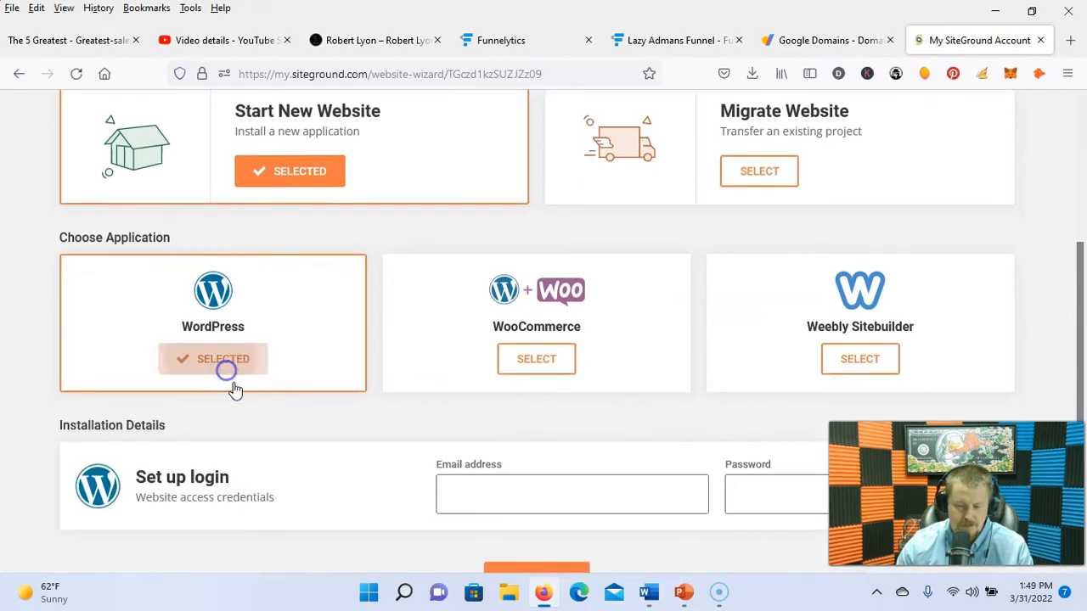
pyautogui.scroll(-2, 510, 475)
pyautogui.click(560, 387)
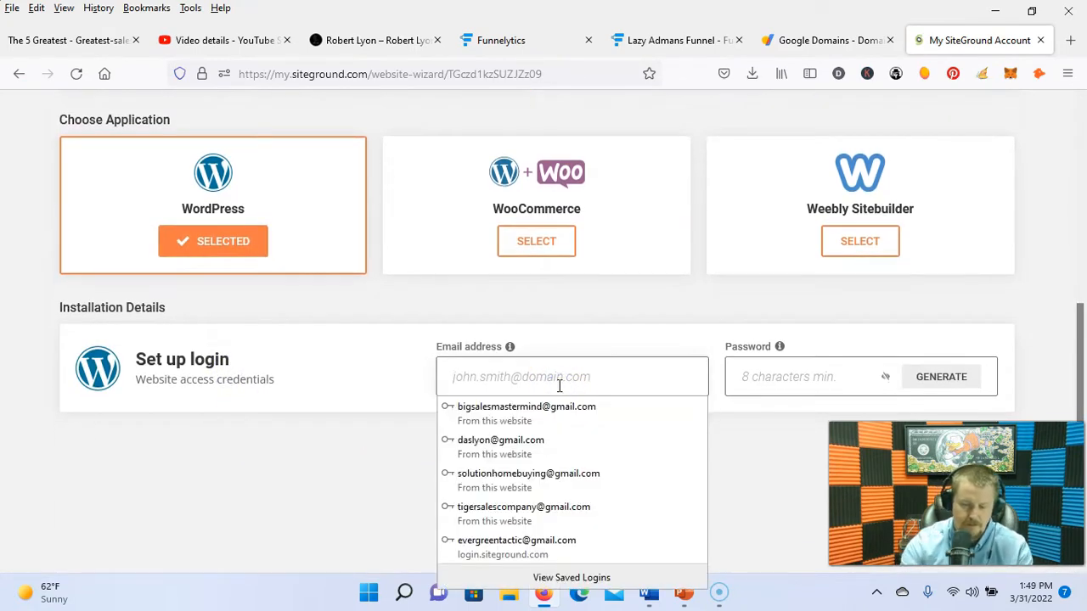
pyautogui.click(500, 440)
pyautogui.click(528, 465)
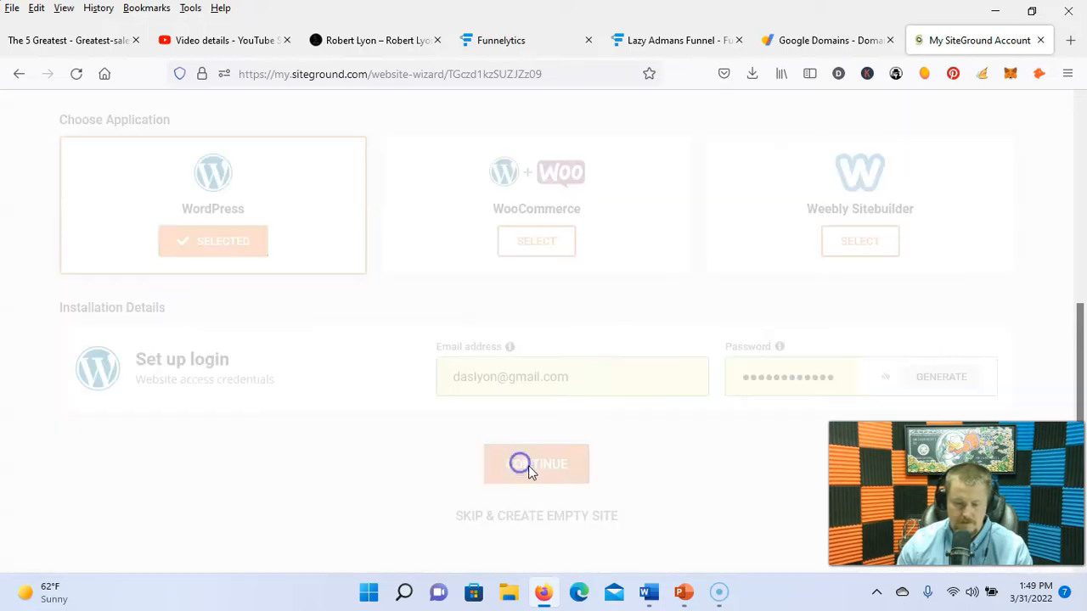
pyautogui.click(538, 461)
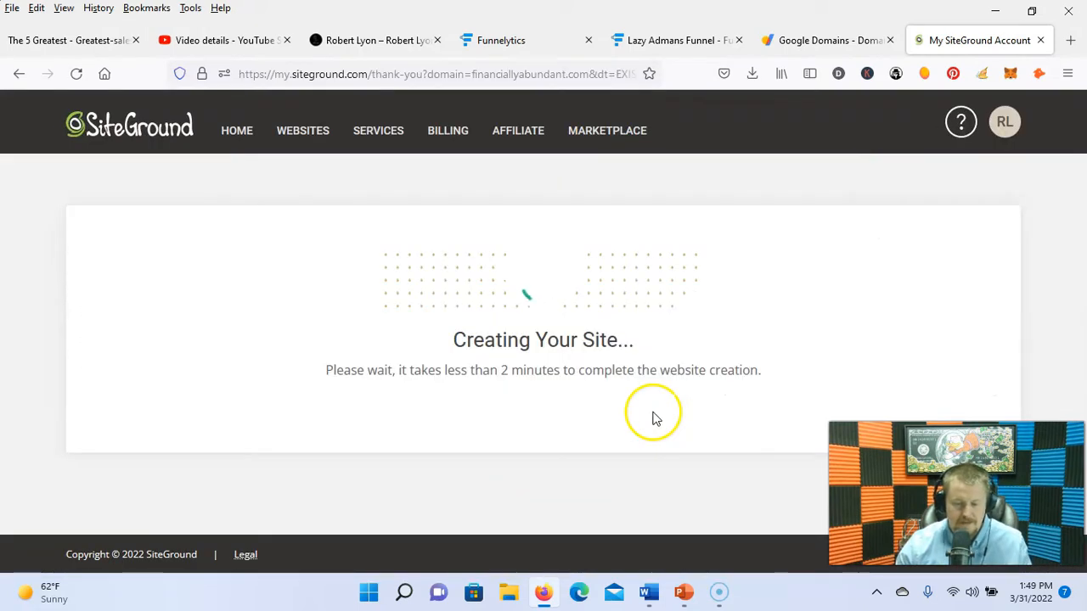
pyautogui.scroll(-3, 594, 382)
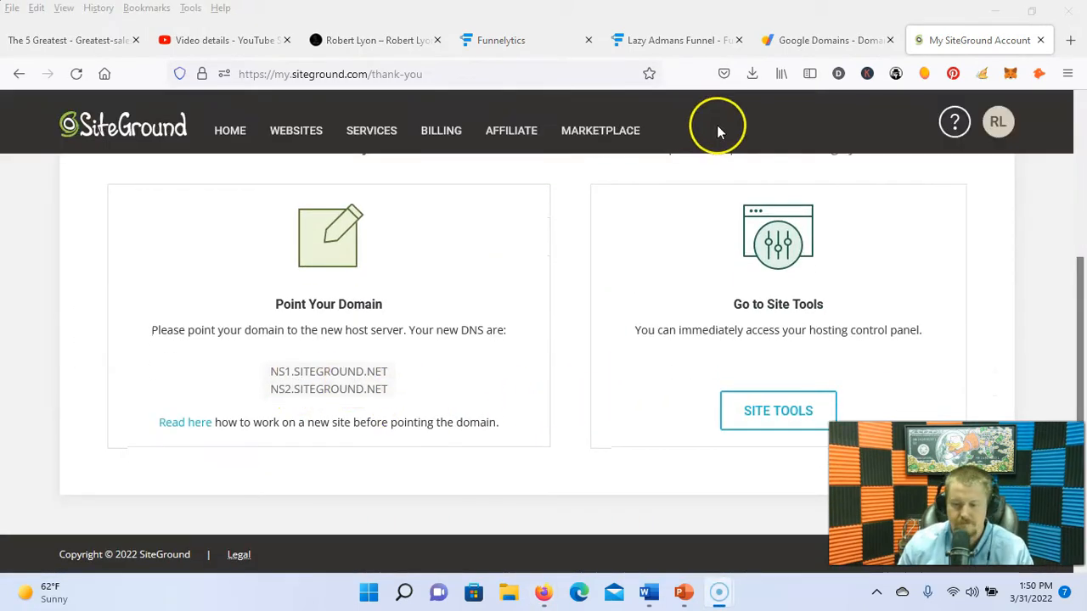
pyautogui.scroll(1, 586, 334)
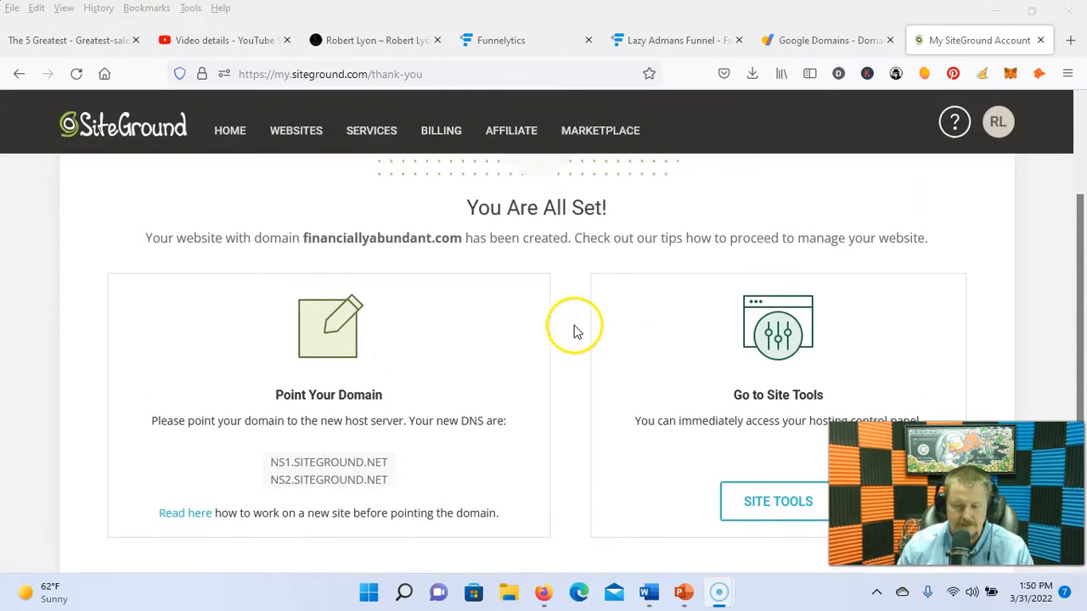
# Step: Open financiallyabundant.com's DNS settings in Google Domains to edit the custom name servers
pyautogui.click(811, 43)
pyautogui.click(42, 289)
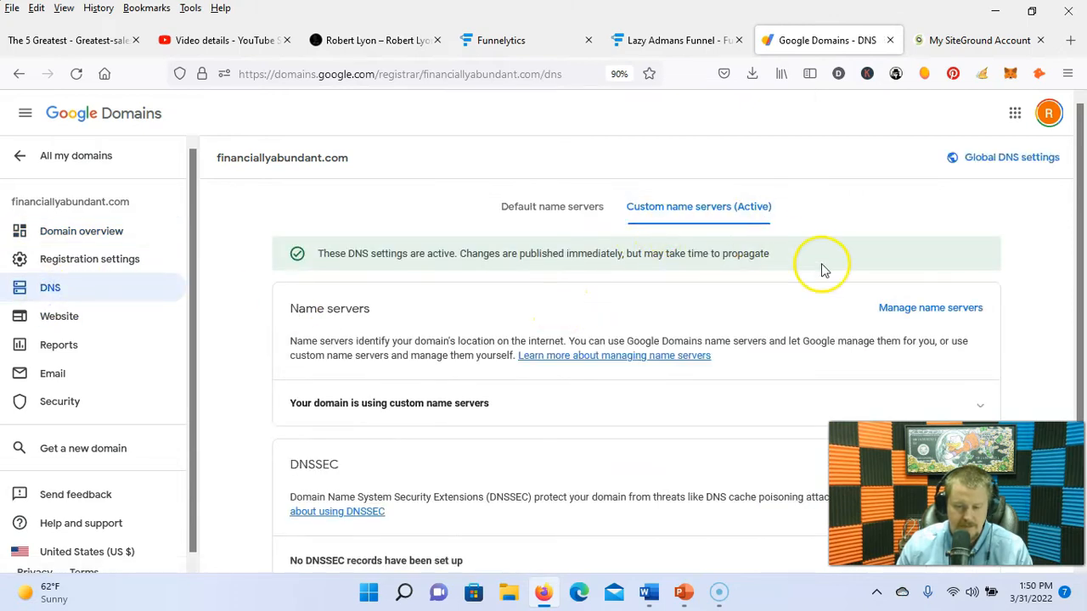
pyautogui.click(898, 313)
pyautogui.scroll(-1, 758, 336)
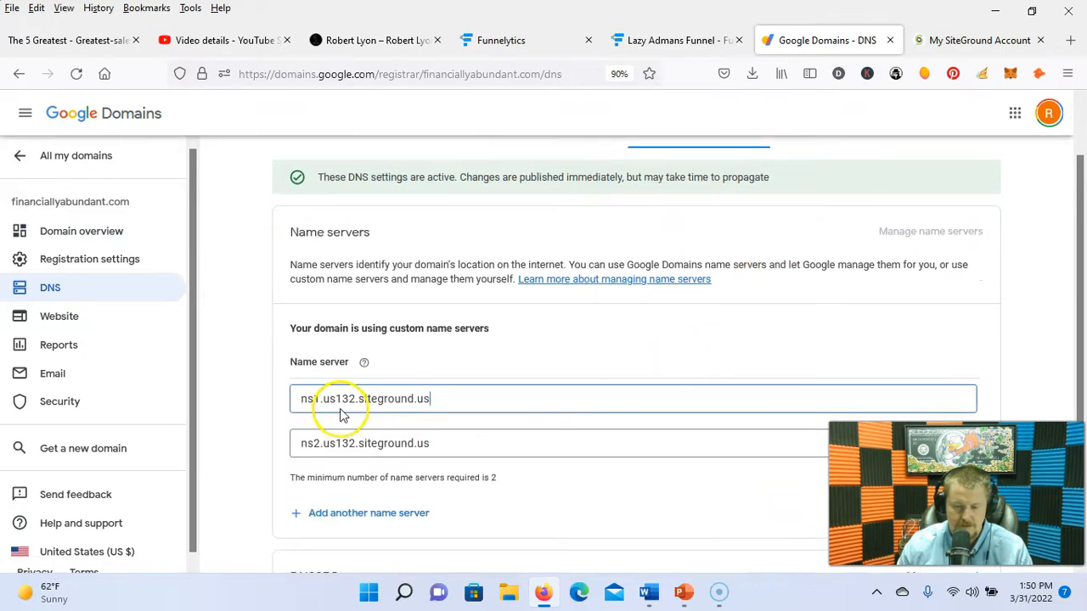
# Step: Replace the first custom name server with ns1.siteground.net, copied from SiteGround
pyautogui.click(968, 40)
pyautogui.click(841, 44)
pyautogui.click(953, 47)
pyautogui.moveTo(271, 466); pyautogui.dragTo(388, 464)
pyautogui.rightClick(375, 464)
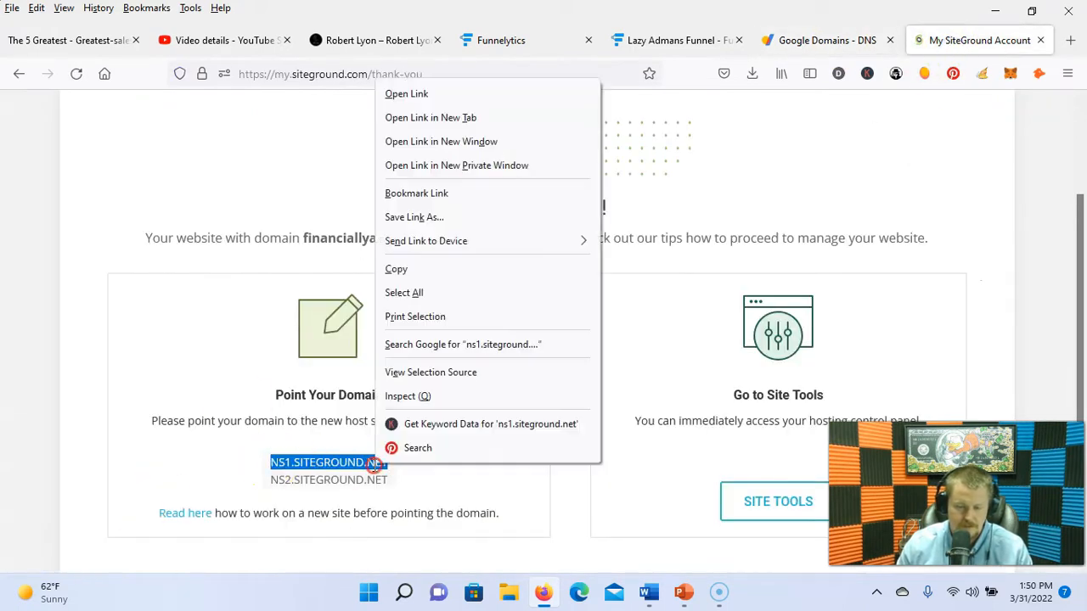
pyautogui.click(401, 270)
pyautogui.click(813, 44)
pyautogui.moveTo(430, 323); pyautogui.dragTo(230, 325)
pyautogui.hotkey('ctrl', 'v')
# Step: Replace the second name server with ns2.siteground.net and save both name servers
pyautogui.click(968, 41)
pyautogui.click(303, 485)
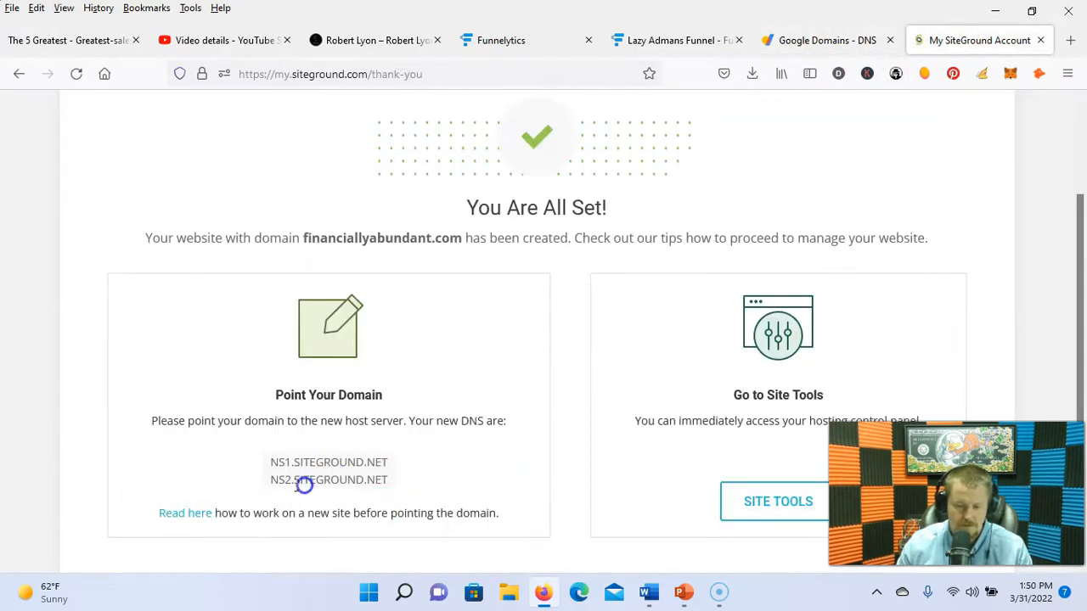
pyautogui.moveTo(271, 482); pyautogui.dragTo(388, 484)
pyautogui.rightClick(385, 482)
pyautogui.click(456, 284)
pyautogui.click(815, 41)
pyautogui.moveTo(467, 365); pyautogui.dragTo(286, 368)
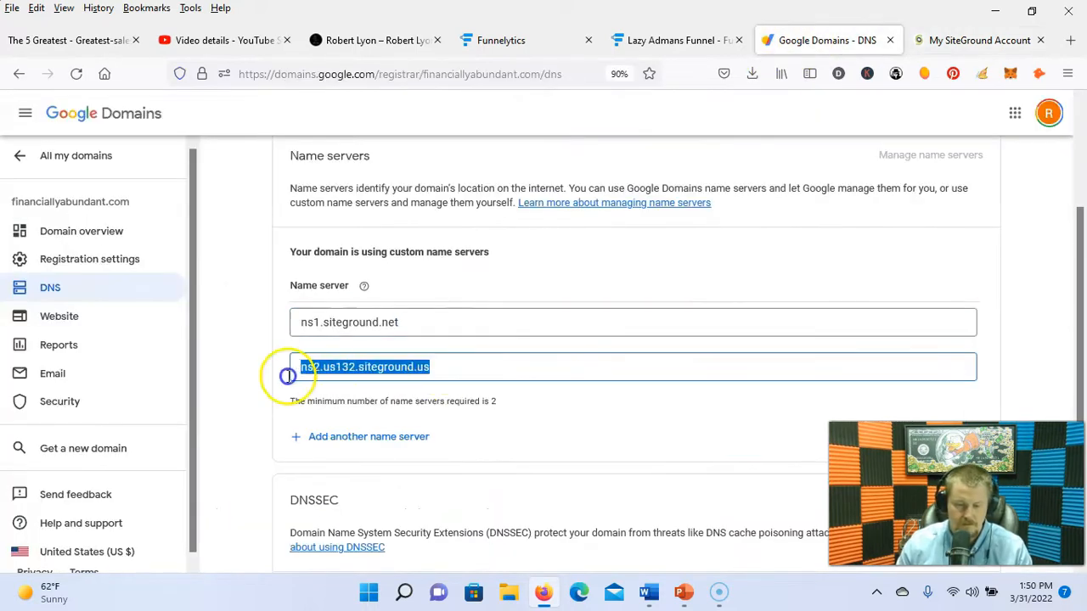
pyautogui.hotkey('ctrl', 'v')
pyautogui.click(954, 436)
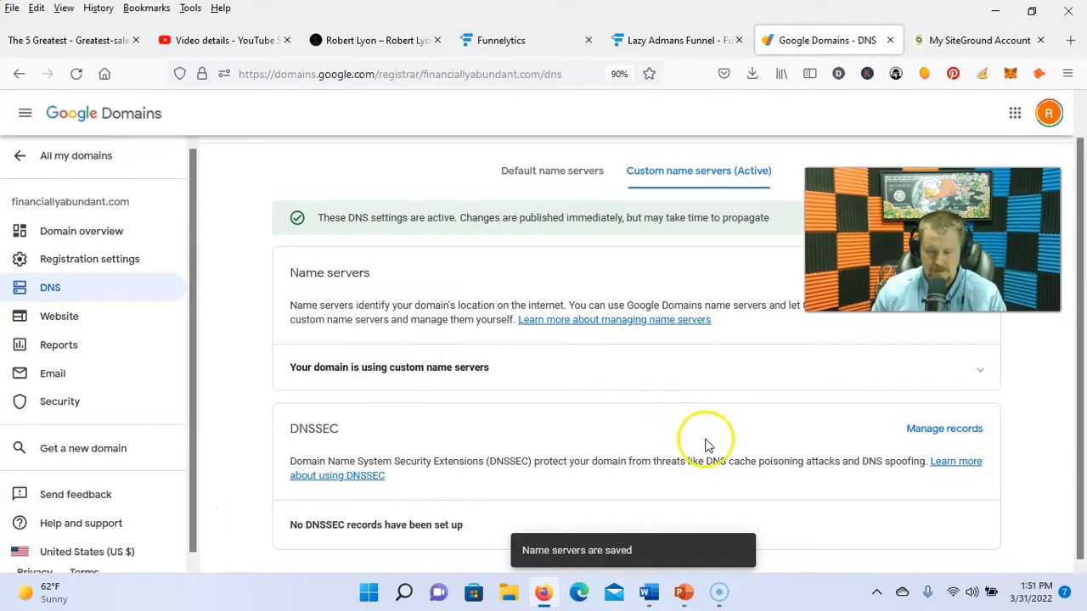
pyautogui.click(989, 47)
pyautogui.click(488, 419)
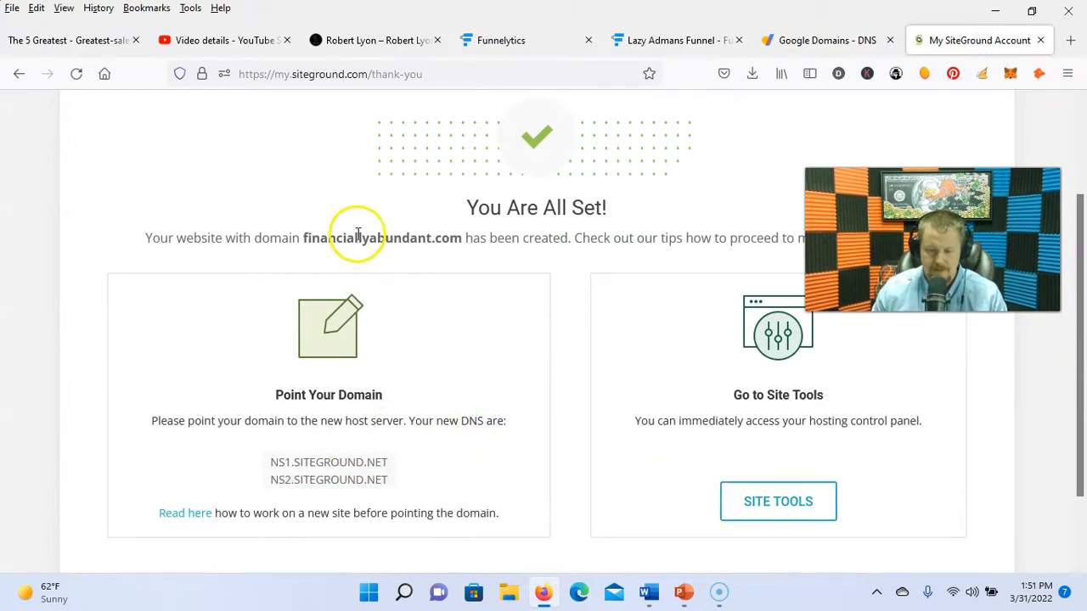
# Step: Log into the financiallyabundant.com WordPress admin from Site Tools' WordPress Install & Manage
pyautogui.scroll(3, 382, 347)
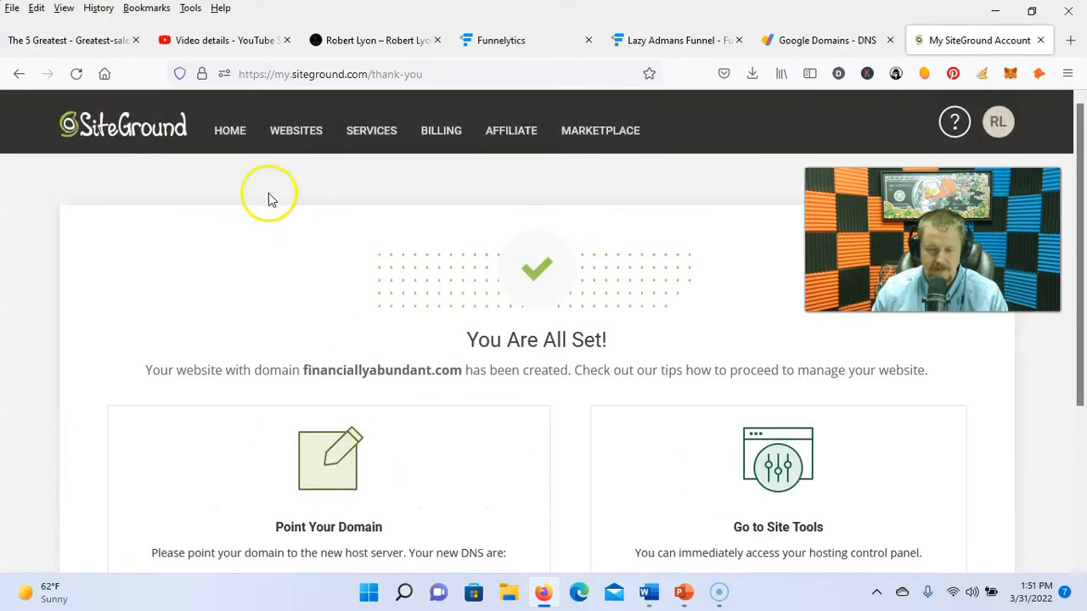
pyautogui.click(866, 35)
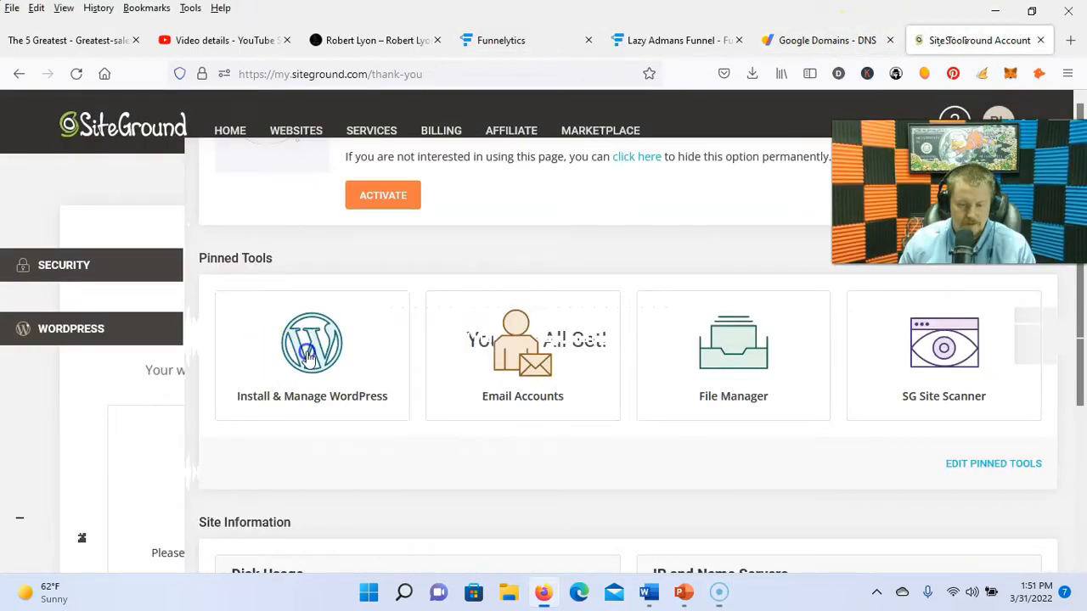
pyautogui.click(307, 355)
pyautogui.scroll(-2, 788, 414)
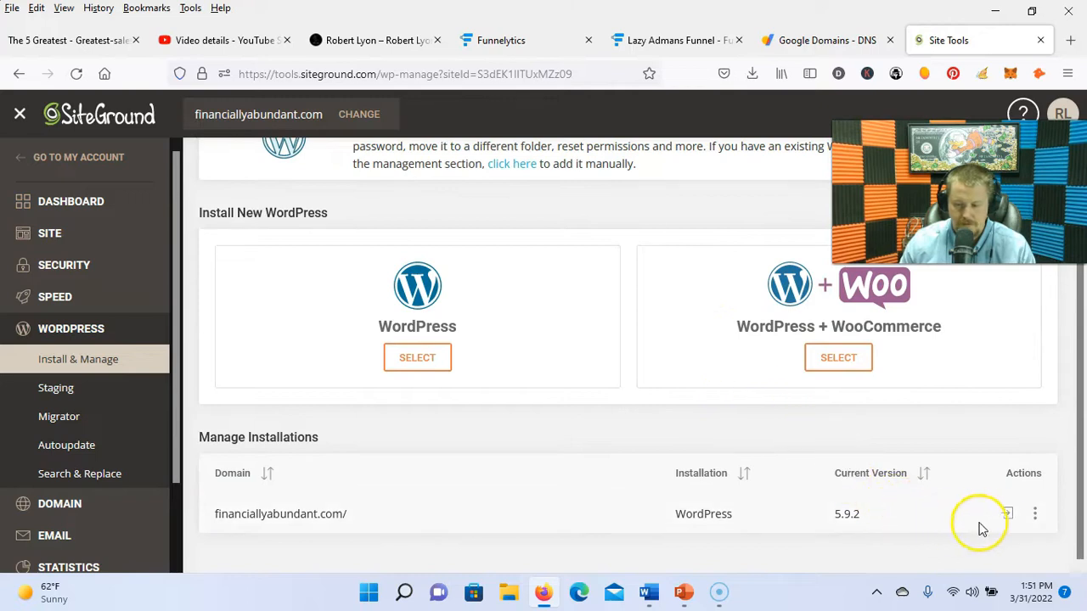
pyautogui.click(1005, 515)
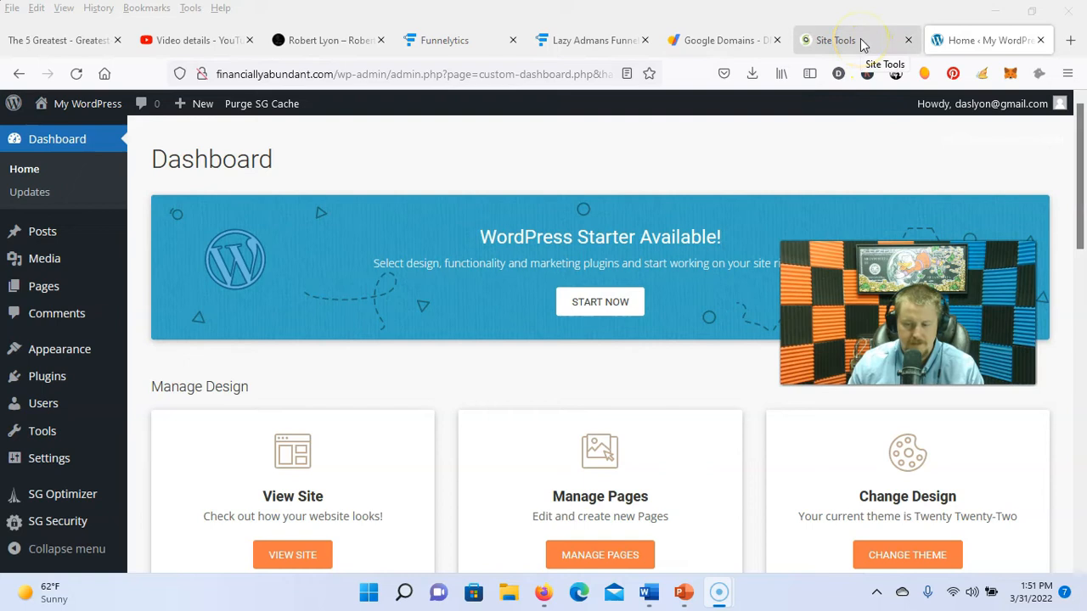
# Step: Check the site's connection security details, then dismiss them
pyautogui.click(202, 75)
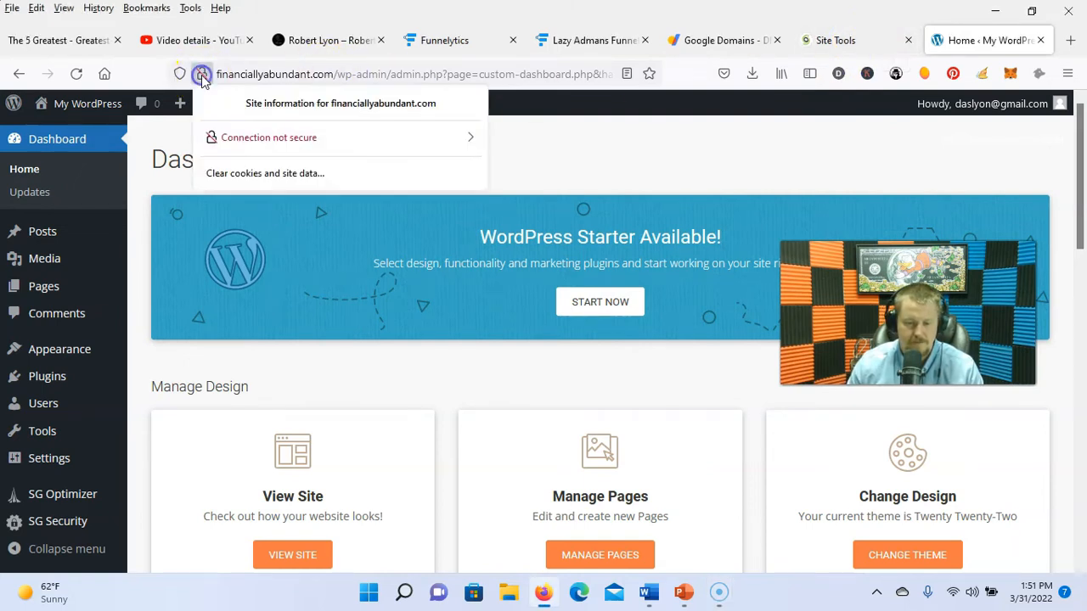
pyautogui.click(293, 141)
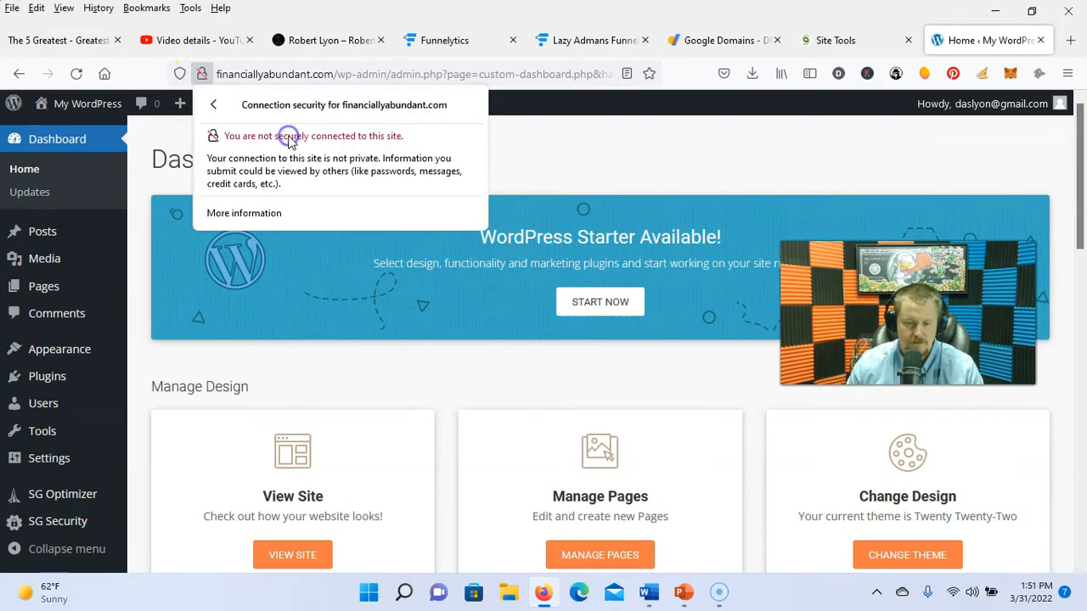
pyautogui.press('Escape')
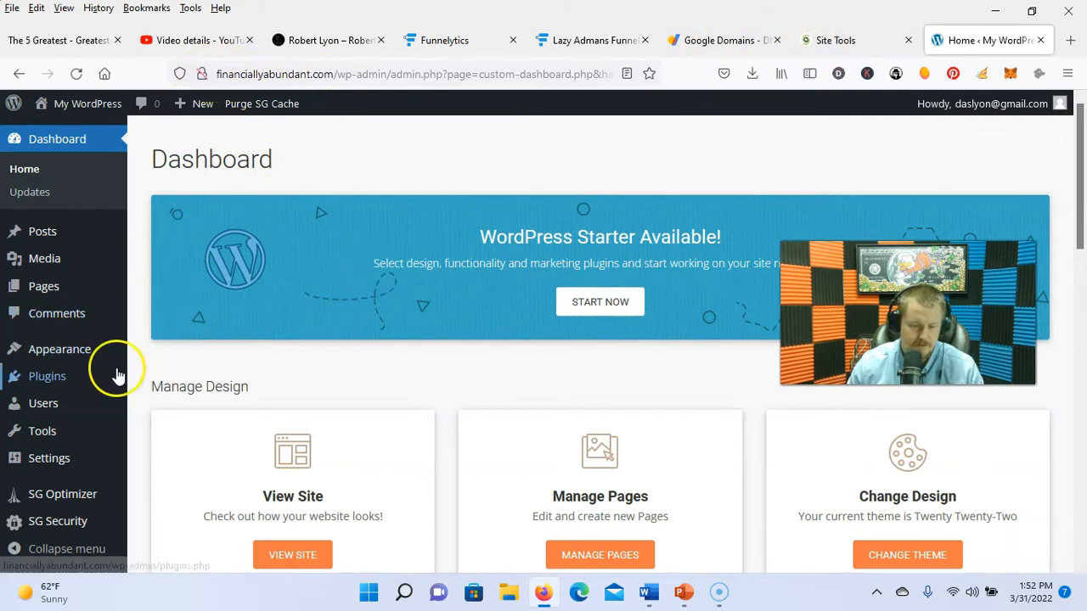
# Step: Go from Installed Plugins to Add New and choose a plugin zip to upload
pyautogui.moveTo(85, 384)
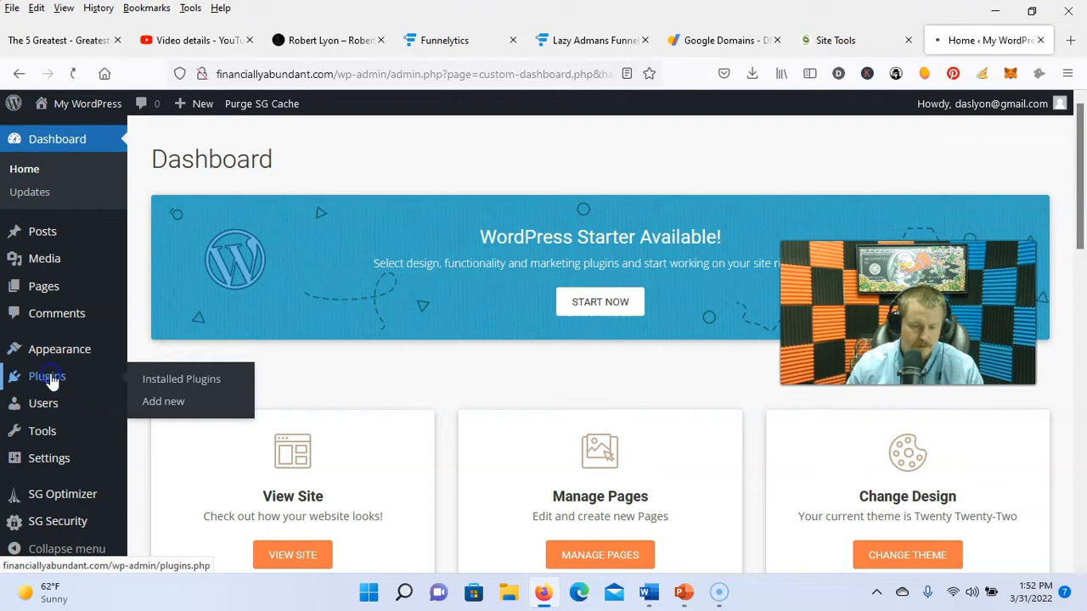
pyautogui.click(47, 377)
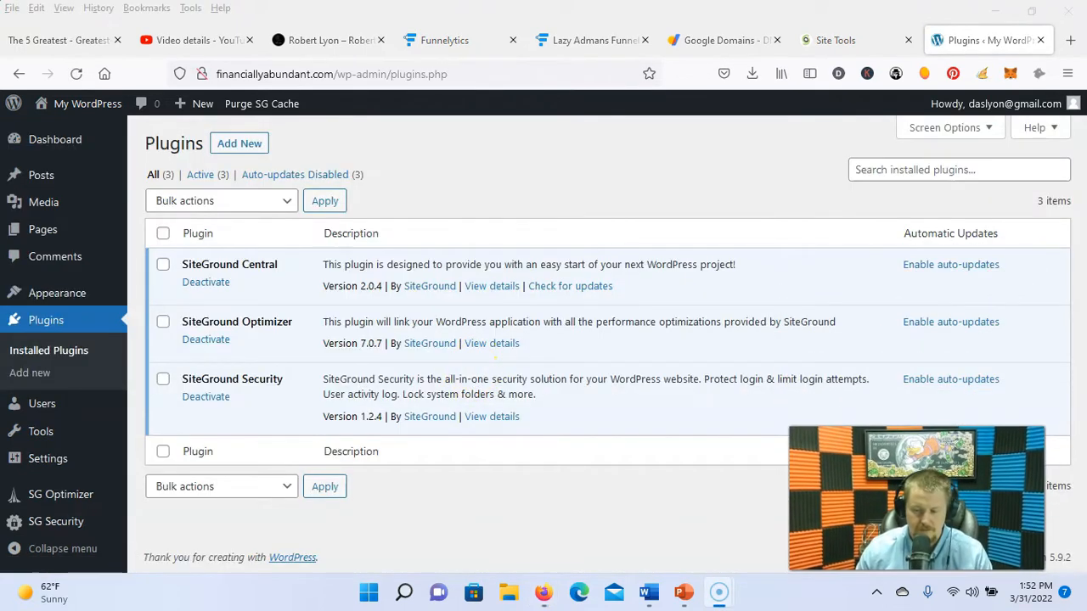
pyautogui.click(223, 142)
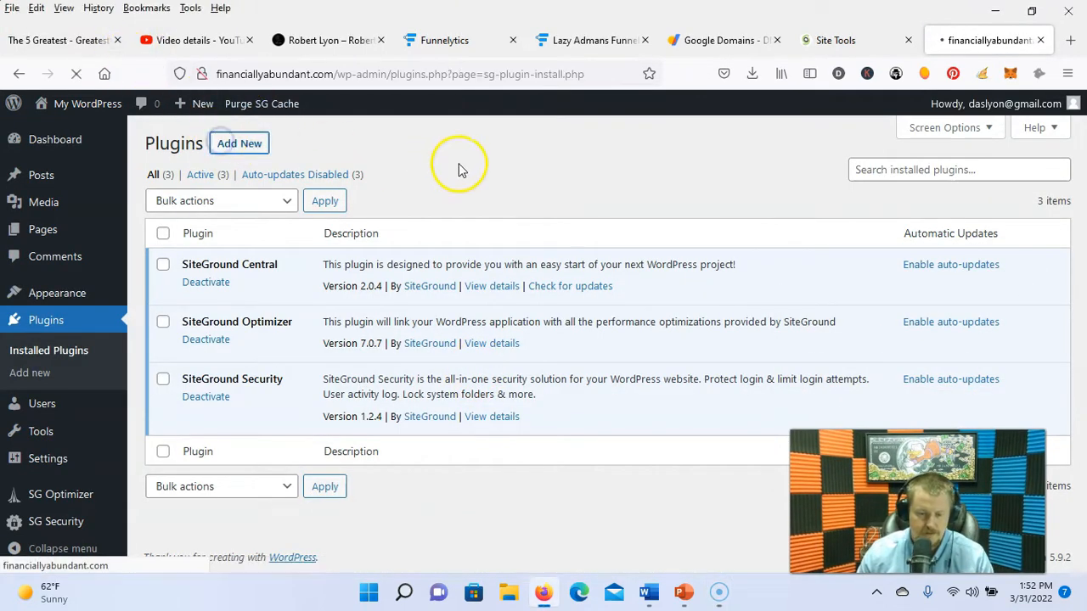
pyautogui.click(881, 415)
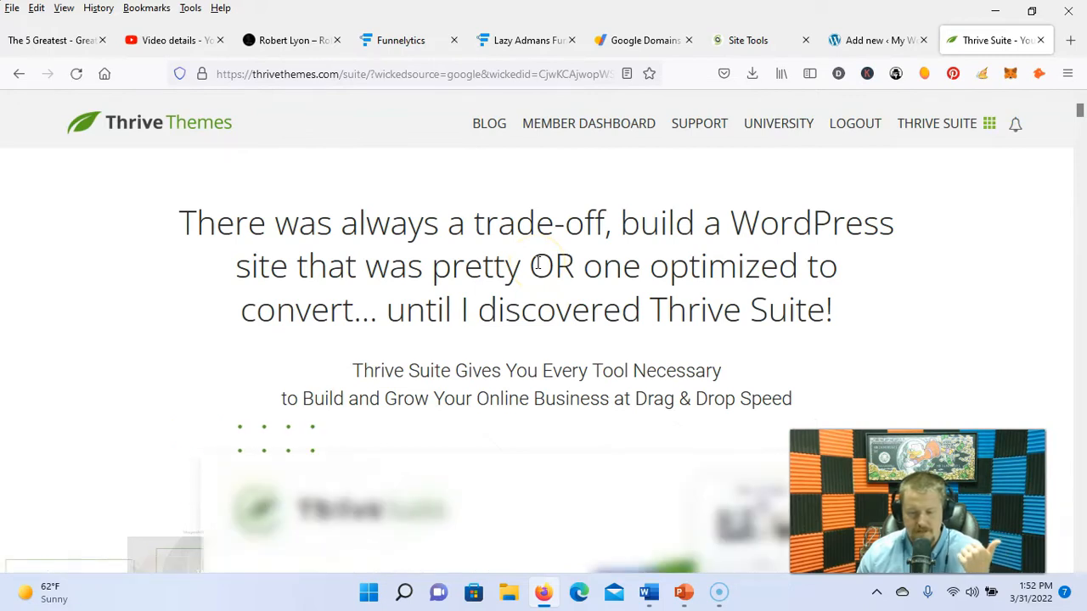
# Step: Review the Thrive Suite page, then return to WordPress with thrive-product-manager-1.2.3(1).zip selected
pyautogui.scroll(-6, 527, 276)
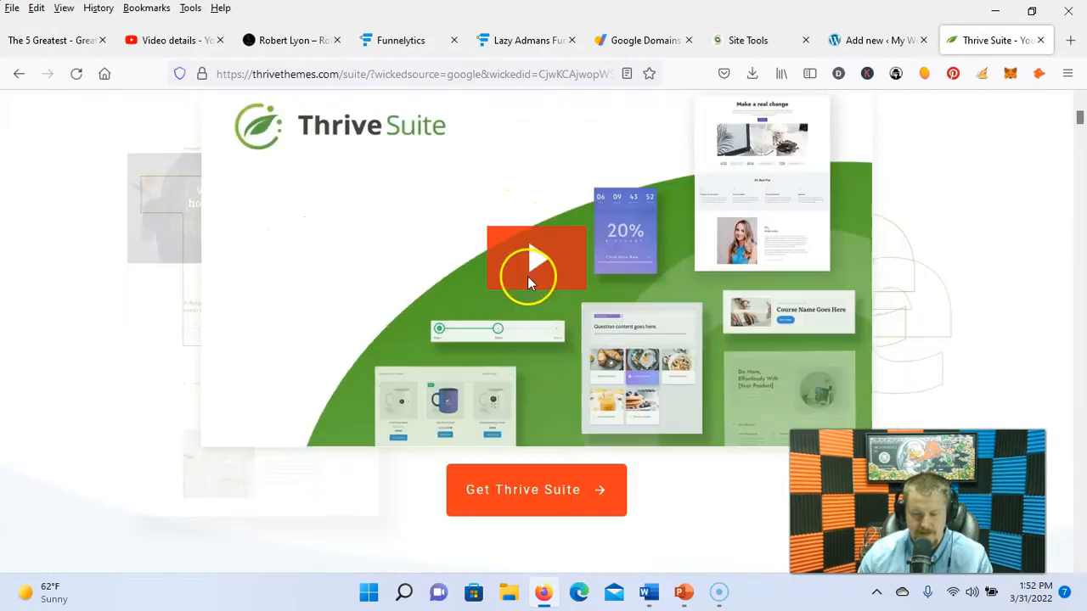
pyautogui.scroll(-10, 531, 285)
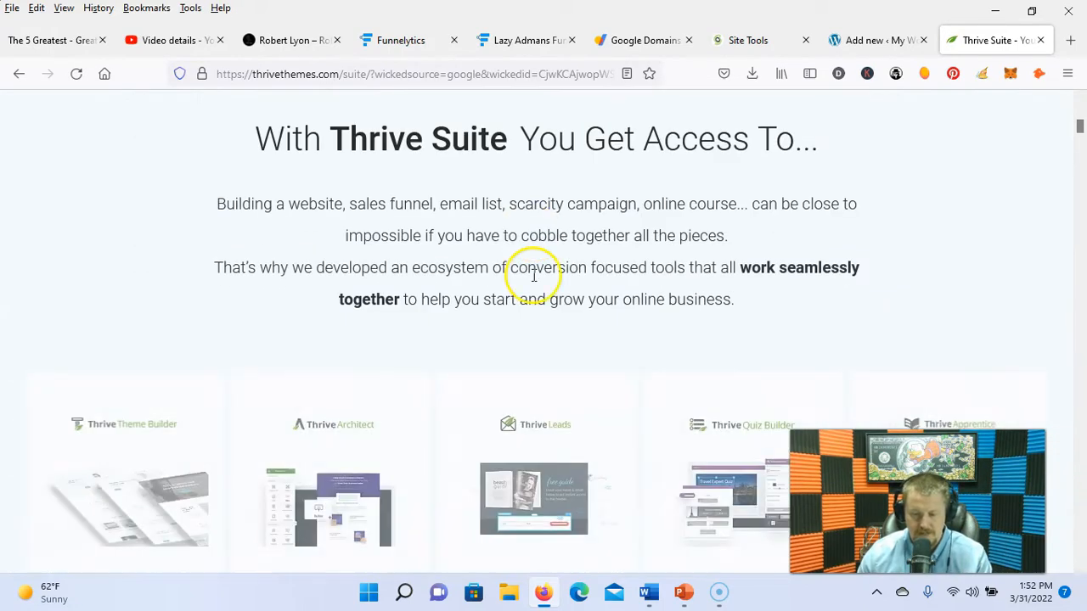
pyautogui.scroll(2, 533, 285)
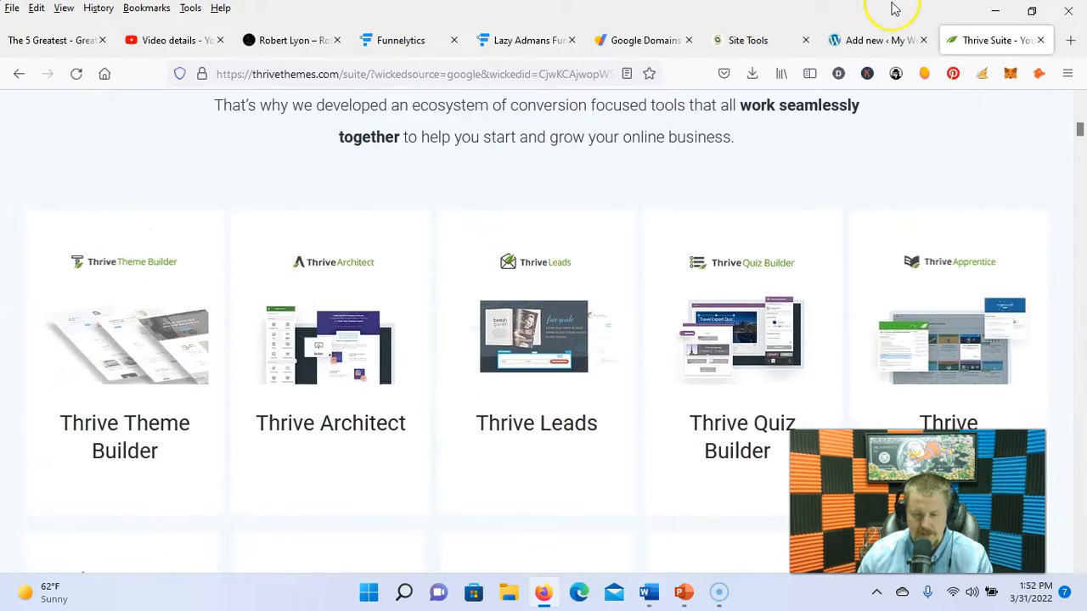
pyautogui.scroll(6, 675, 285)
pyautogui.scroll(3, 669, 280)
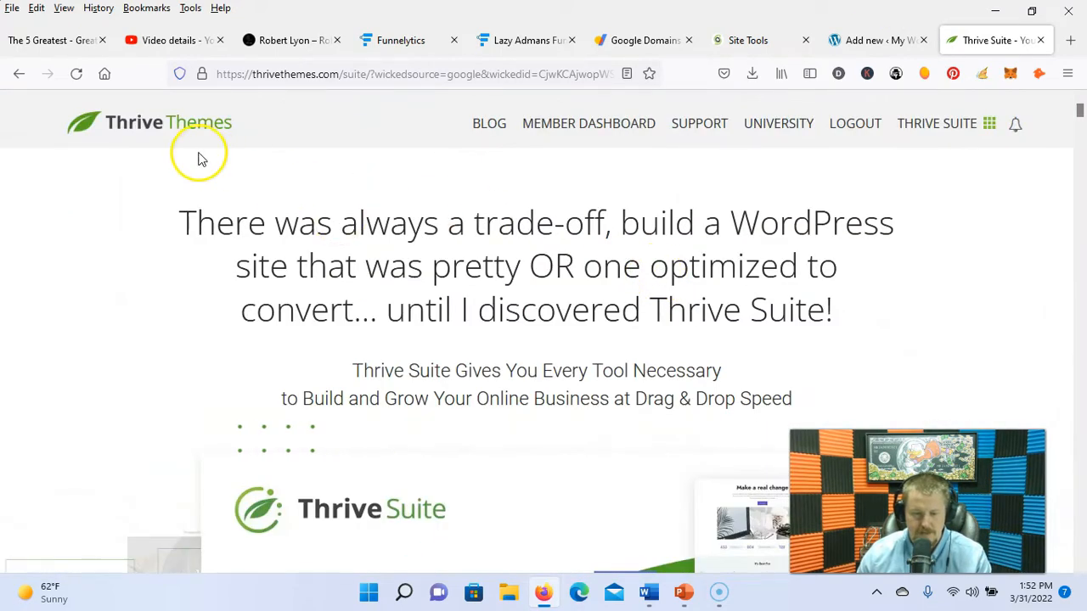
pyautogui.click(873, 40)
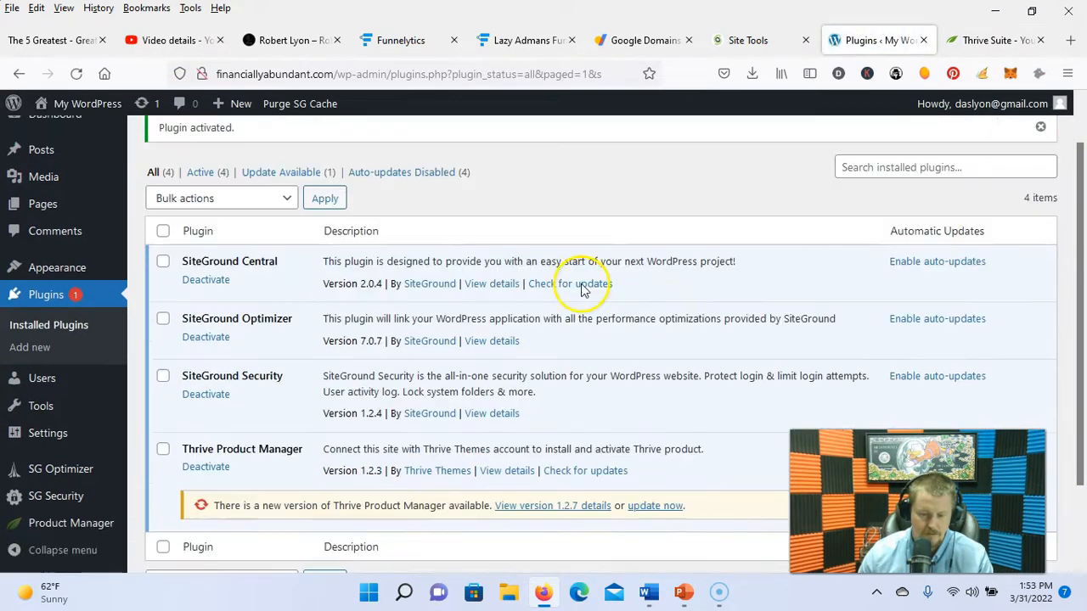
# Step: Update Thrive Product Manager to 1.2.7 and connect it to the Thrive Themes account
pyautogui.scroll(-2, 582, 289)
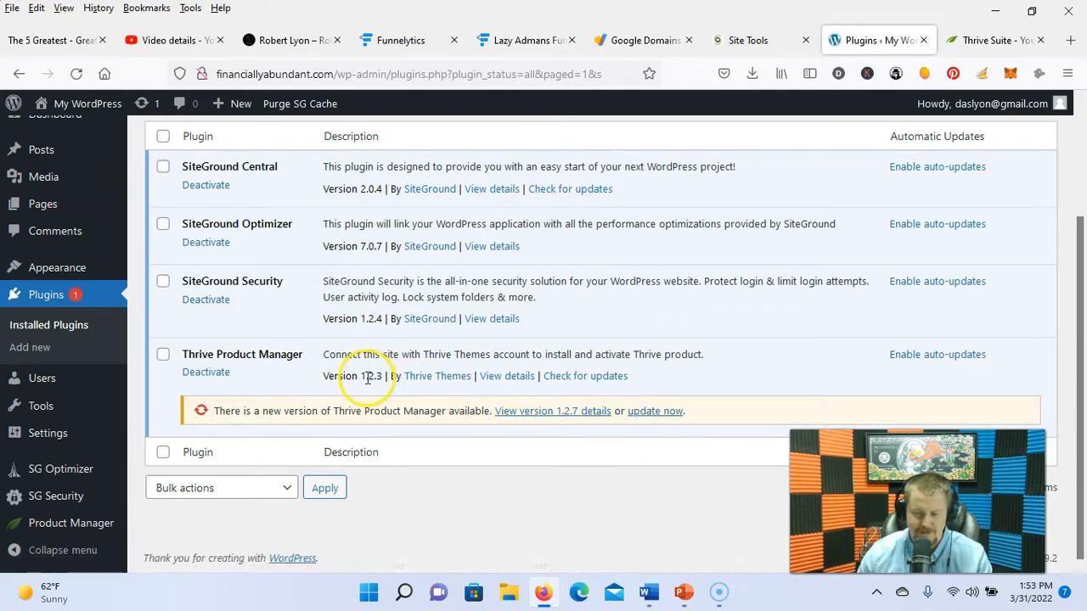
pyautogui.click(652, 411)
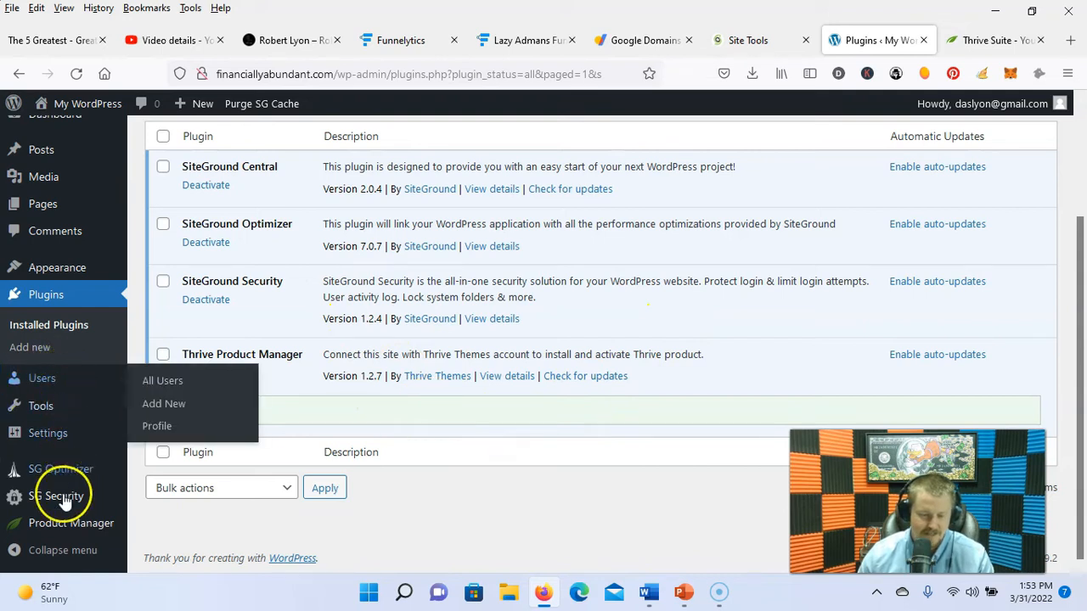
pyautogui.click(99, 526)
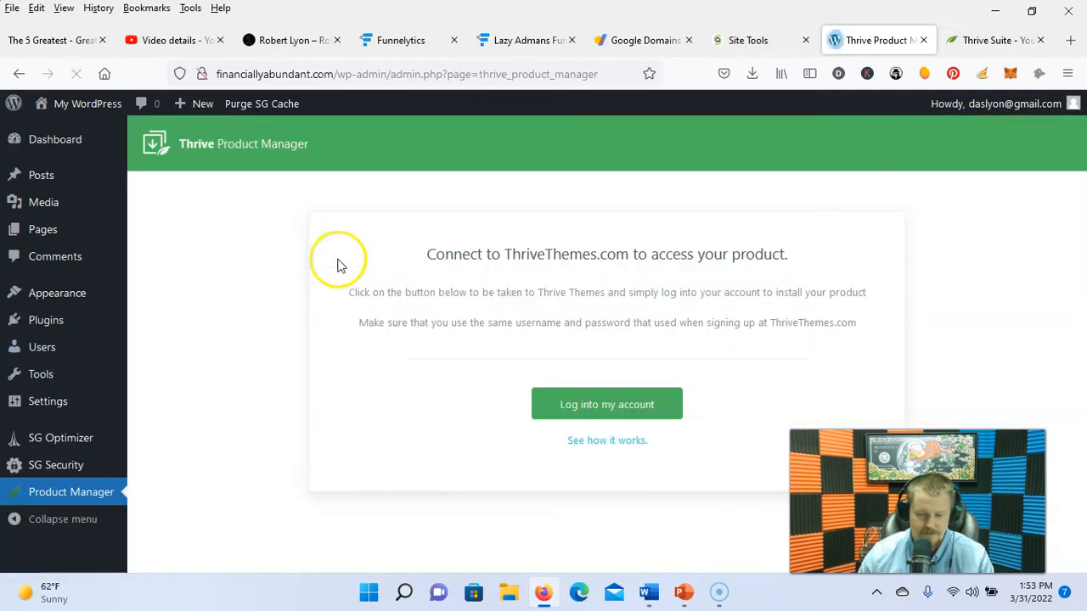
pyautogui.click(561, 406)
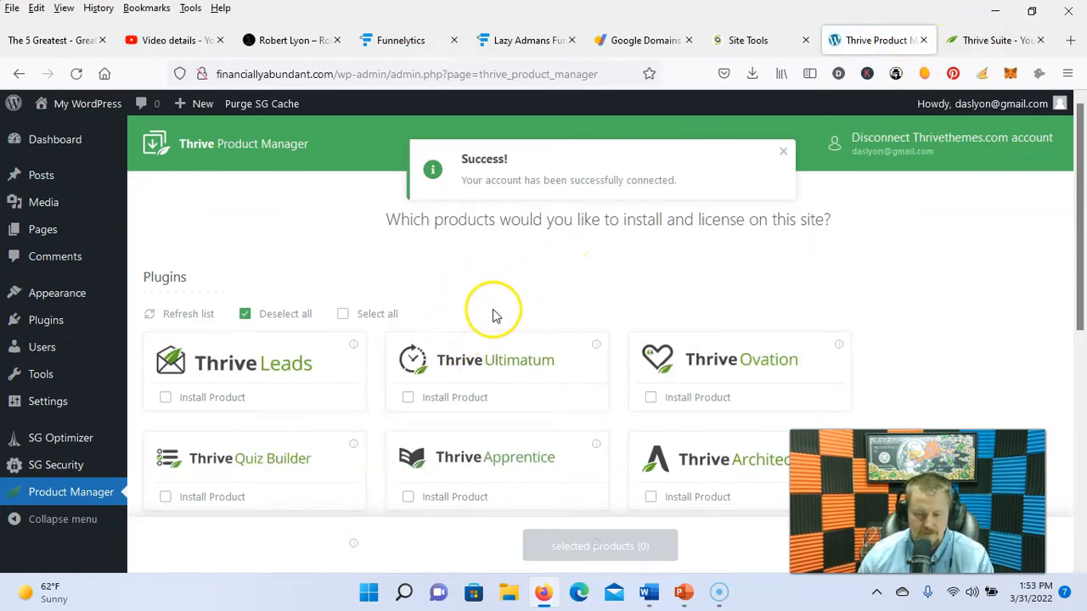
# Step: Select Thrive Apprentice, Architect and Optimize and install them
pyautogui.scroll(-2, 462, 374)
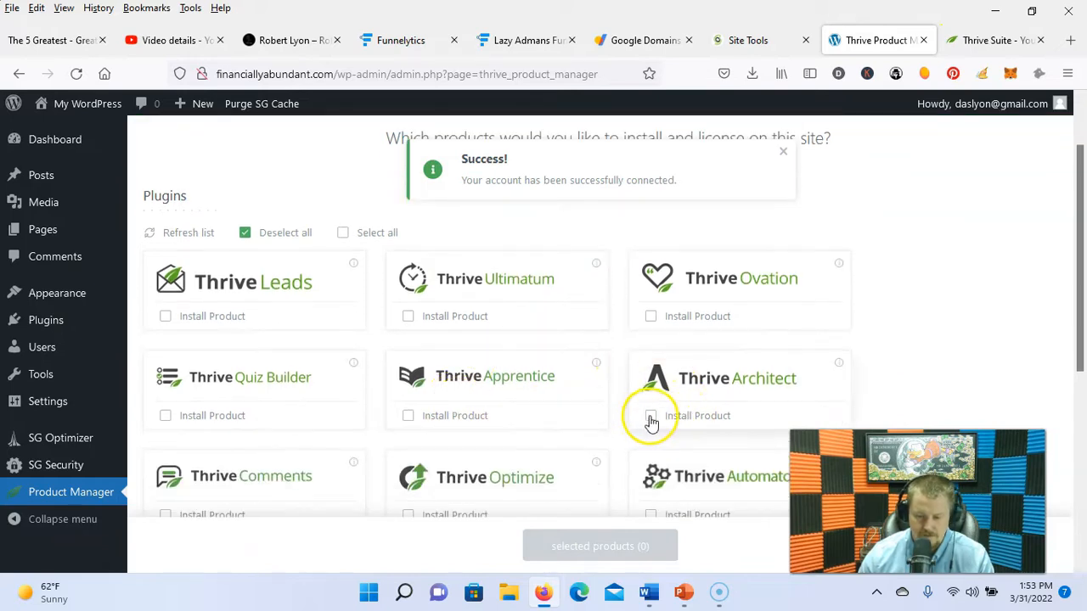
pyautogui.click(650, 418)
pyautogui.scroll(-2, 683, 381)
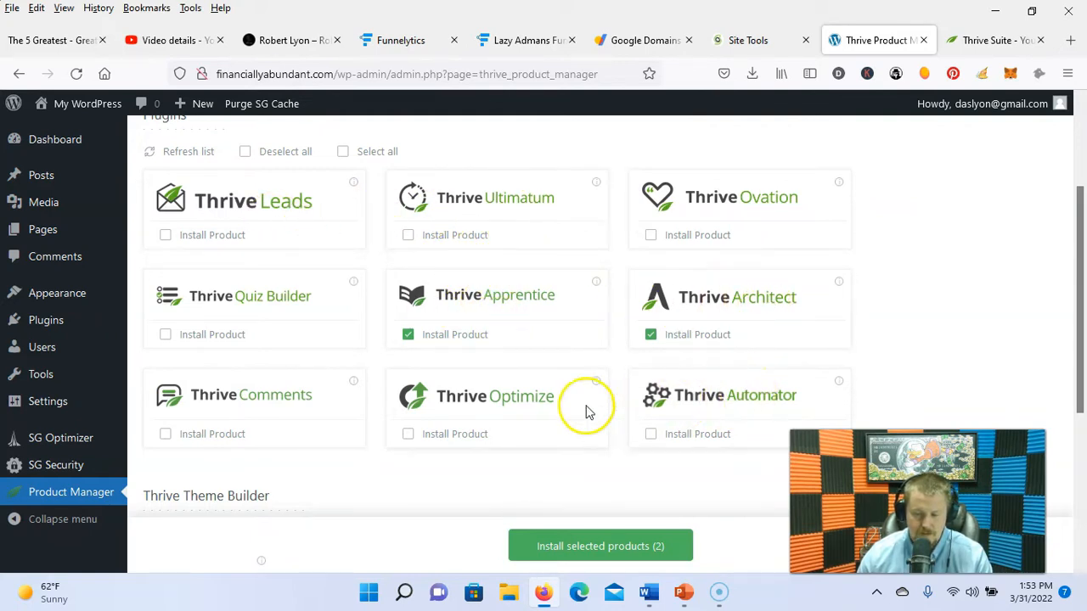
pyautogui.moveTo(601, 387)
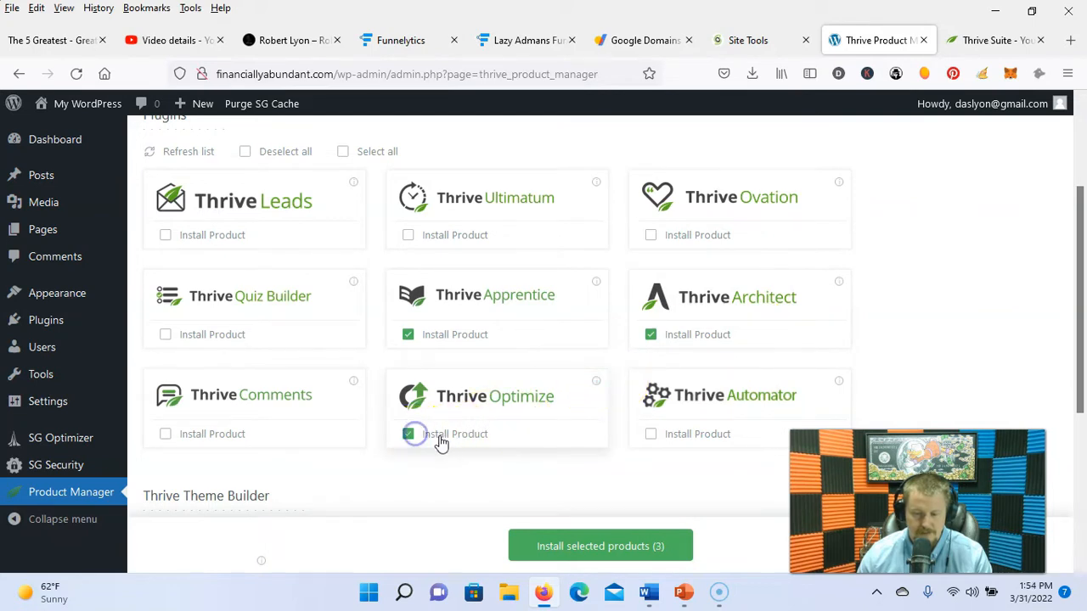
pyautogui.click(601, 546)
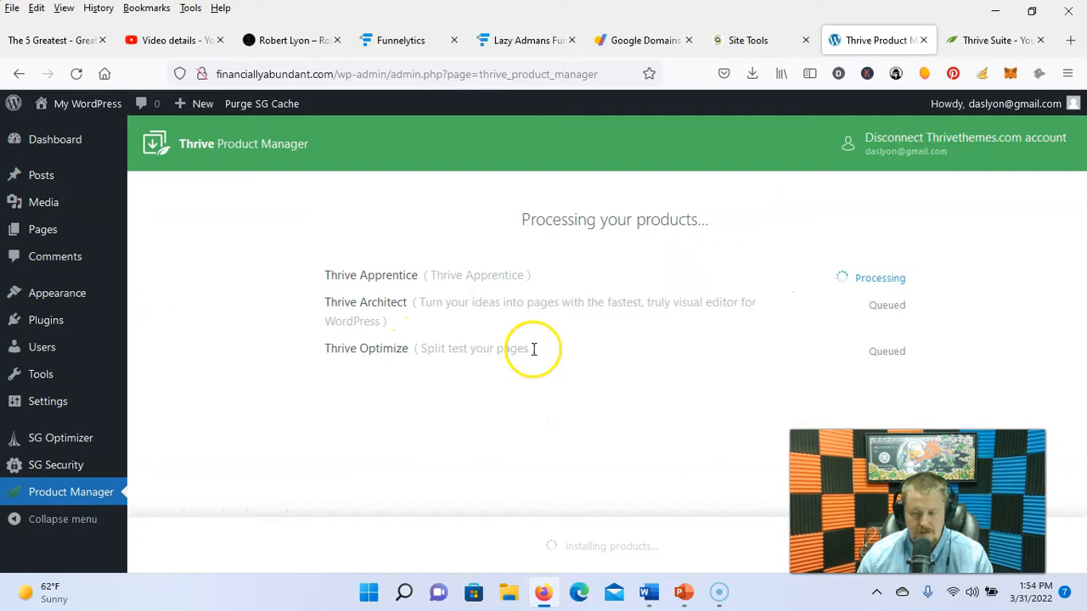
pyautogui.click(504, 43)
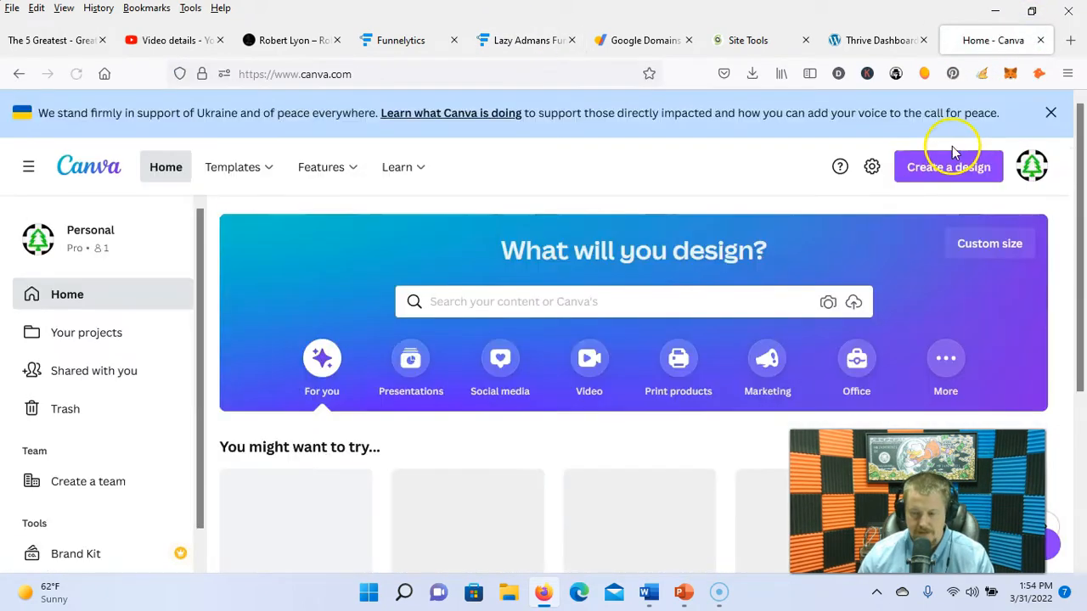
# Step: Create a Canva logo design and reposition the circle graphic around the logo
pyautogui.click(958, 168)
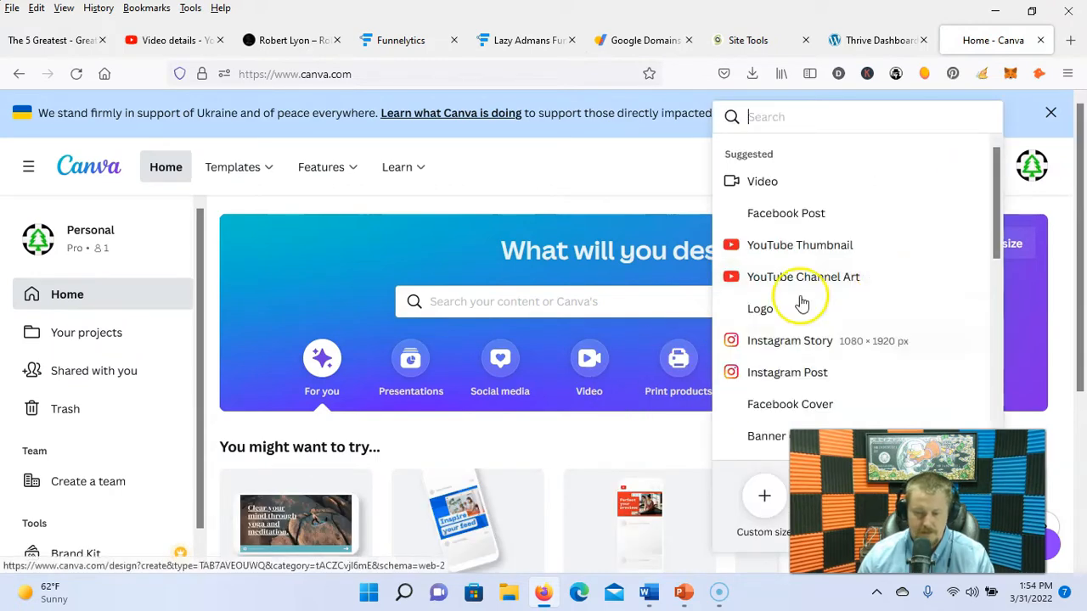
pyautogui.click(759, 310)
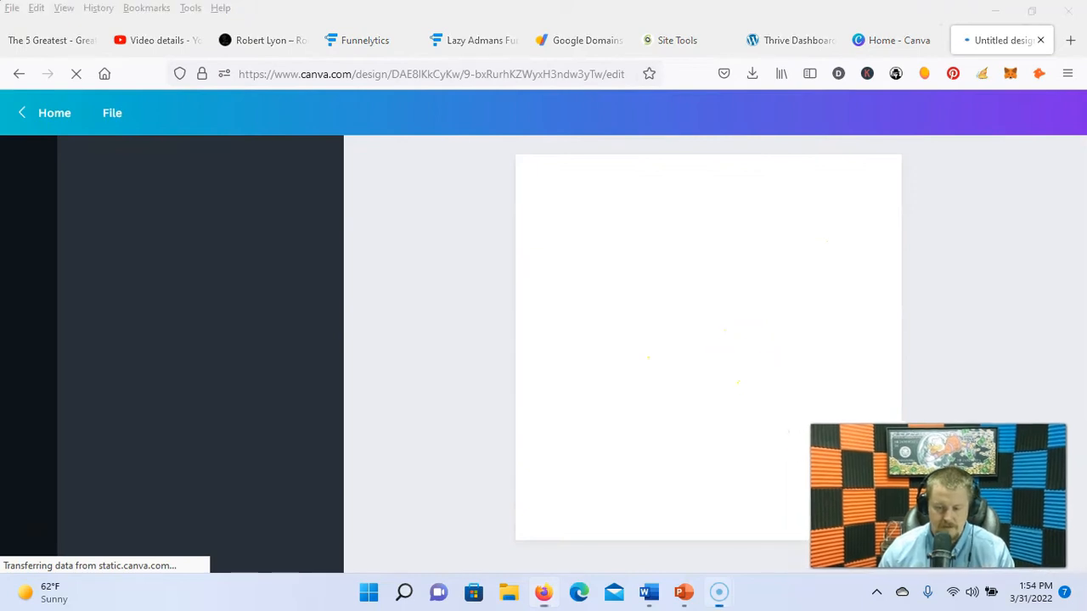
pyautogui.scroll(-3, 196, 355)
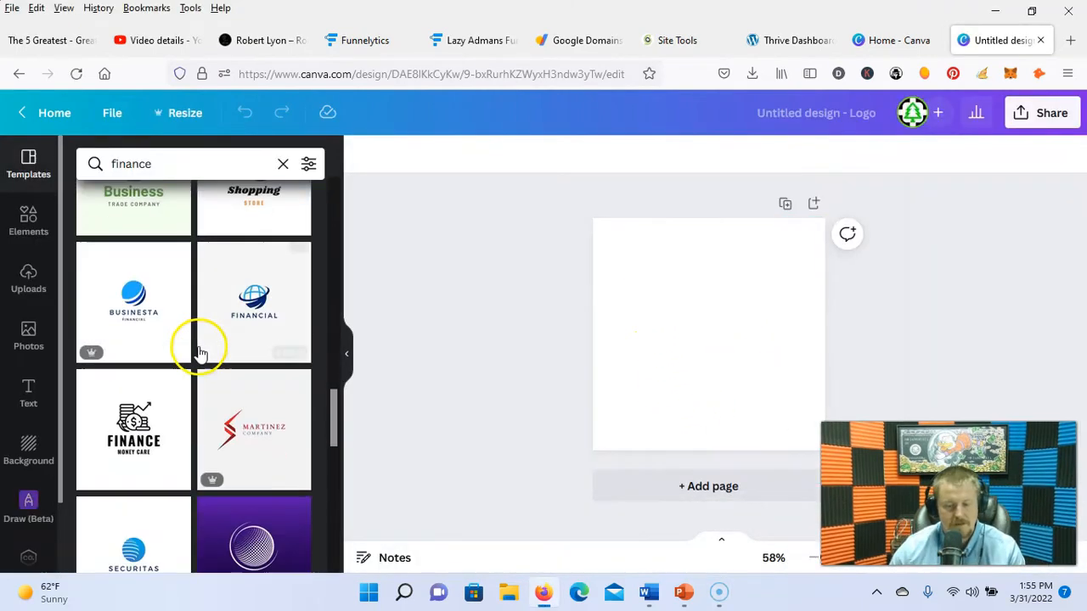
pyautogui.scroll(-3, 192, 360)
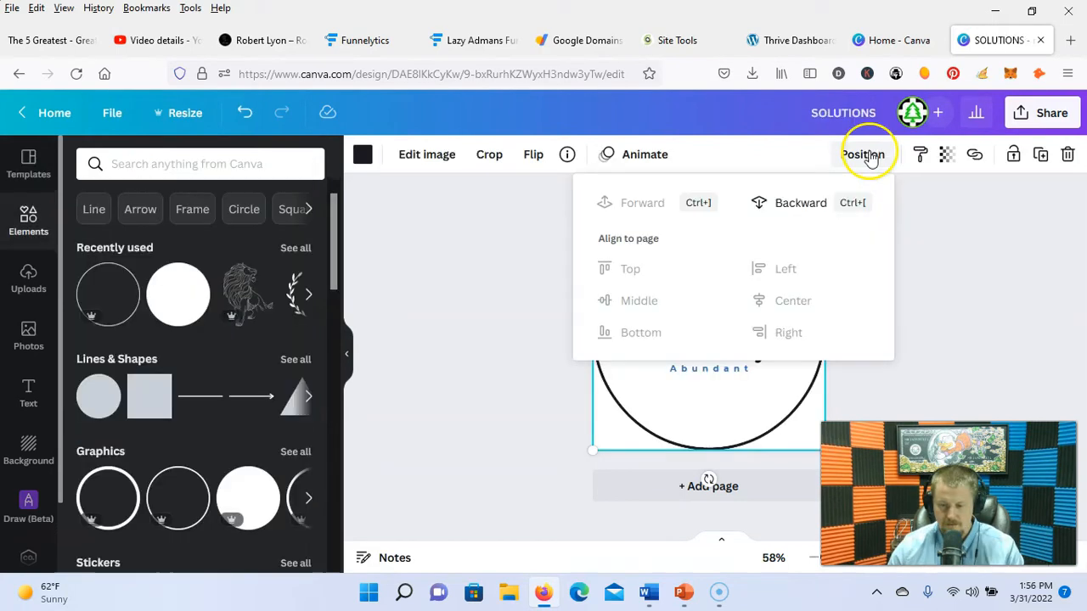
pyautogui.click(963, 337)
pyautogui.click(685, 329)
pyautogui.moveTo(645, 266); pyautogui.dragTo(661, 293)
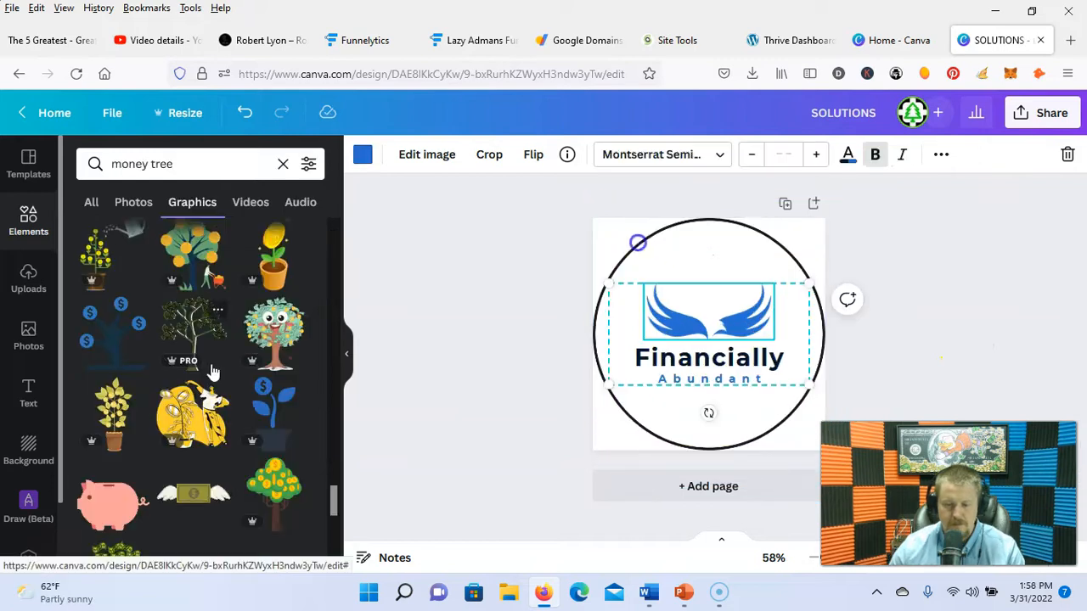
# Step: Download the circular logo as a 500 × 500 px PNG
pyautogui.scroll(-2, 213, 361)
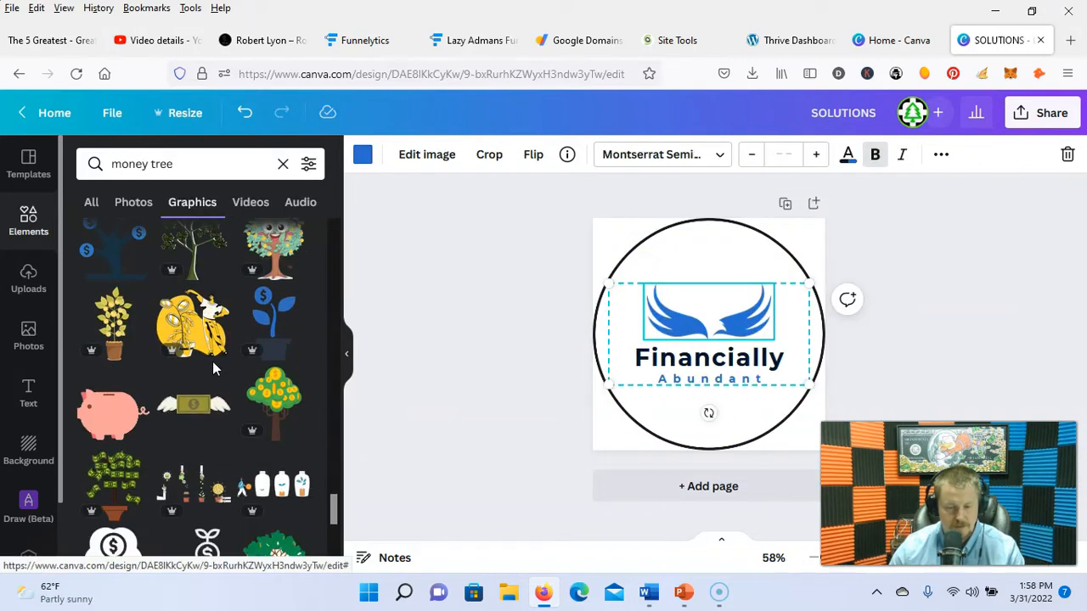
pyautogui.scroll(-4, 212, 361)
pyautogui.scroll(-6, 214, 367)
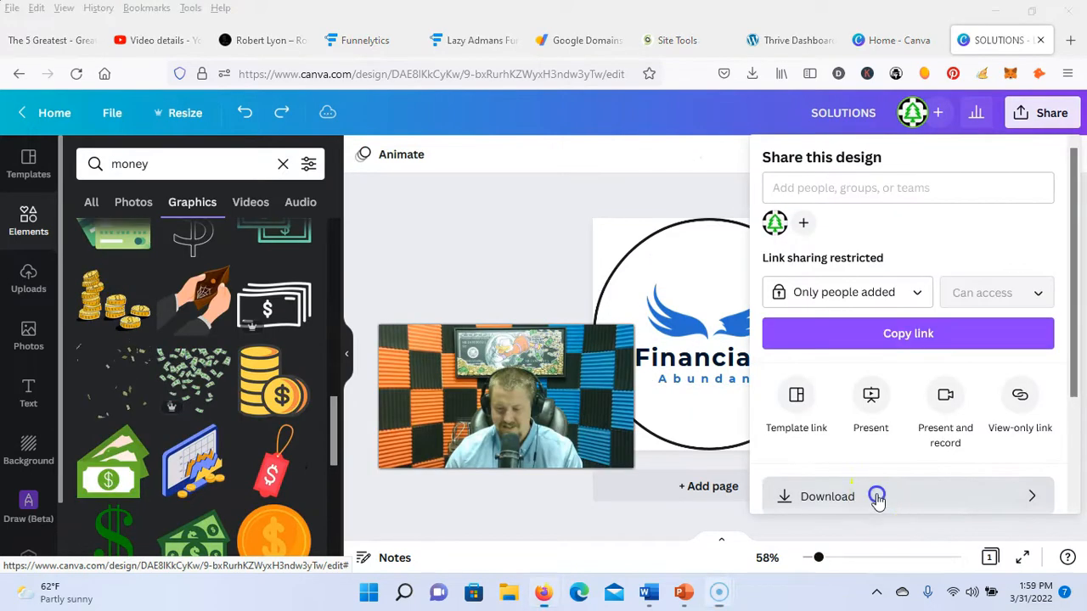
pyautogui.click(878, 495)
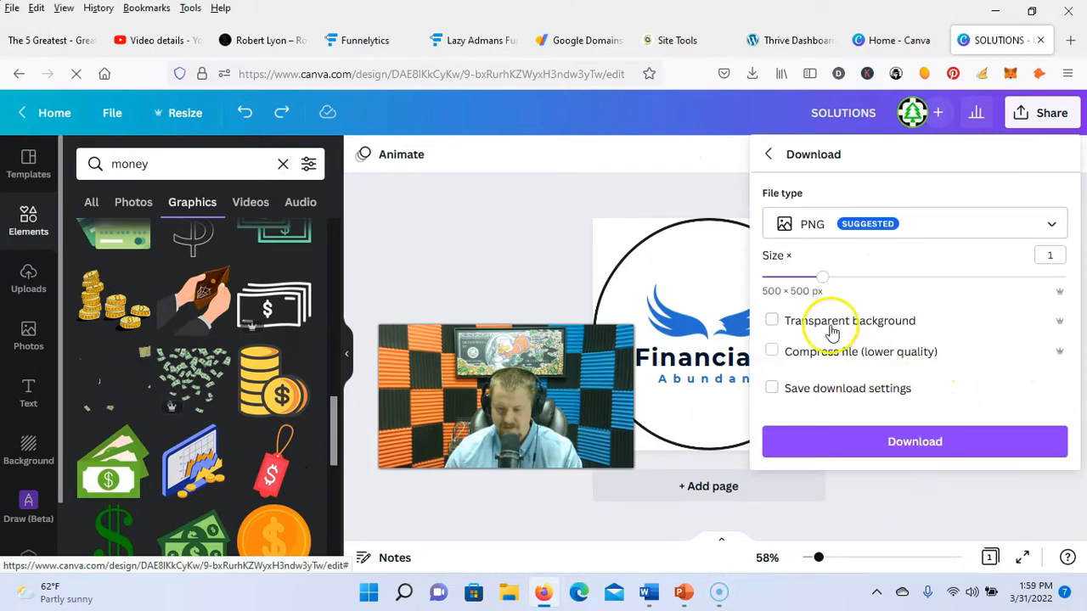
pyautogui.click(909, 443)
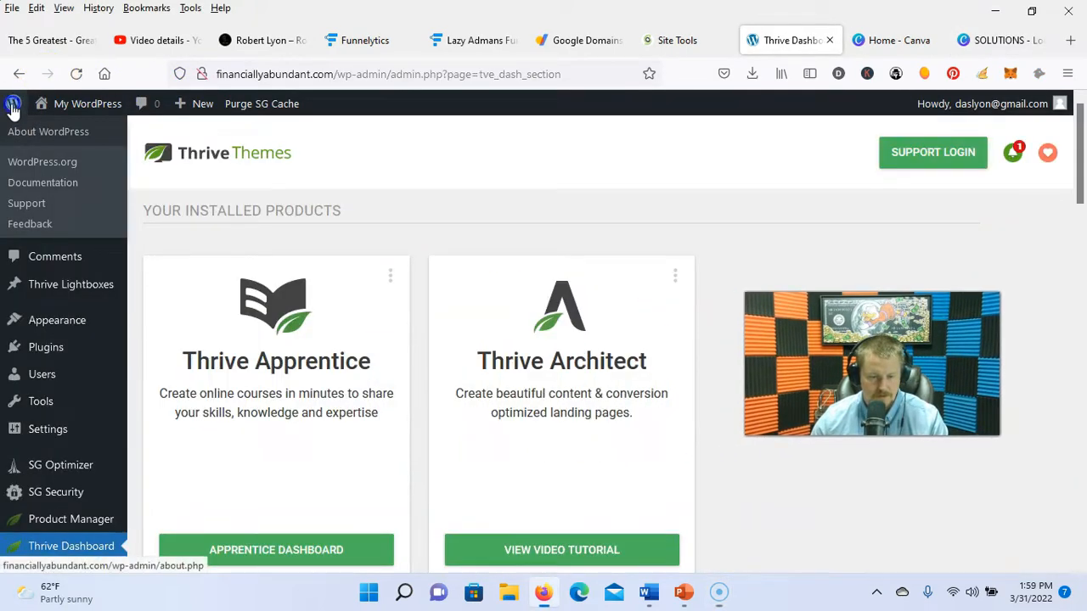
# Step: Change the site title to Financially Abundant in the Site Identity settings
pyautogui.click(13, 103)
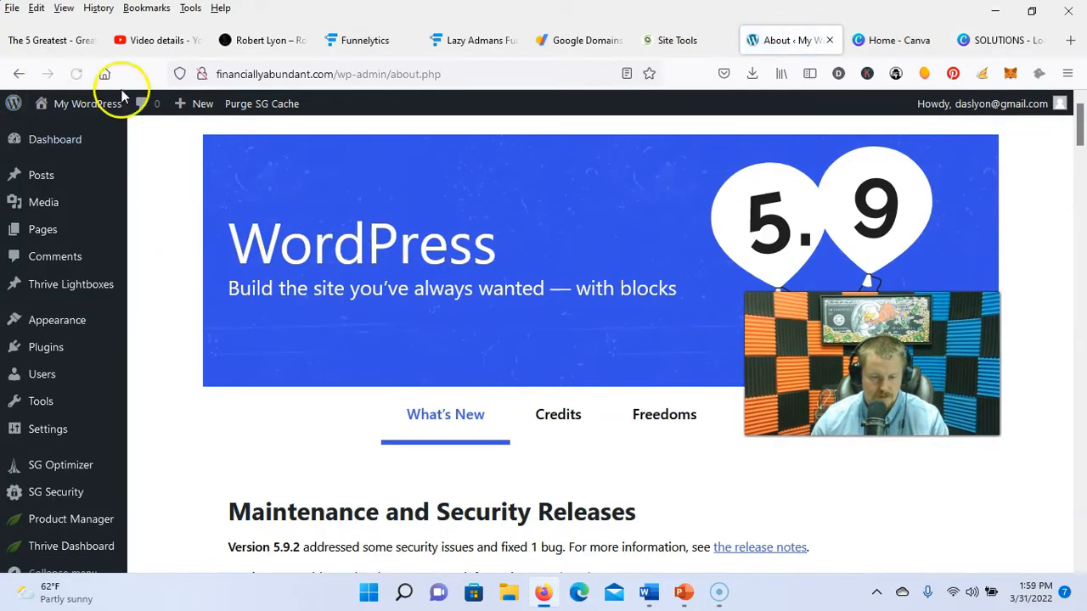
pyautogui.moveTo(92, 110)
pyautogui.moveTo(67, 318)
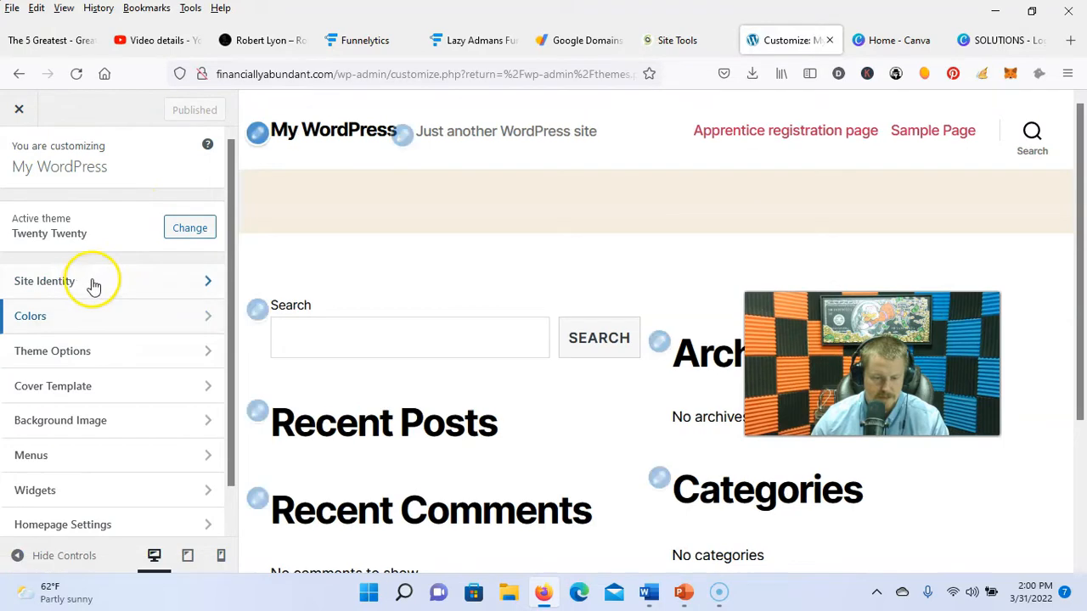
pyautogui.click(92, 281)
pyautogui.moveTo(118, 302); pyautogui.dragTo(16, 292)
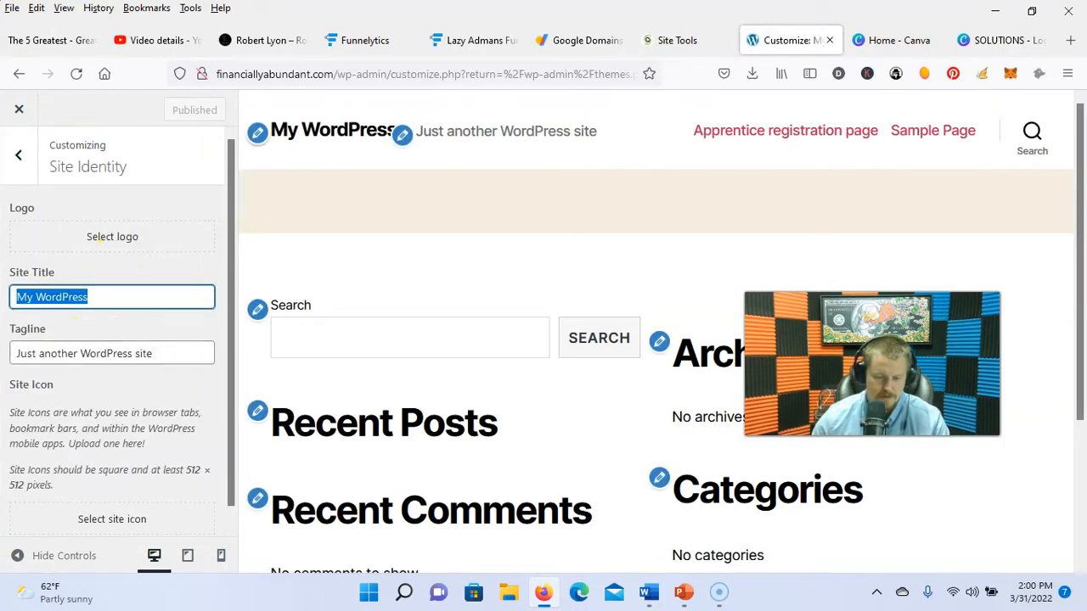
pyautogui.write('abundant')
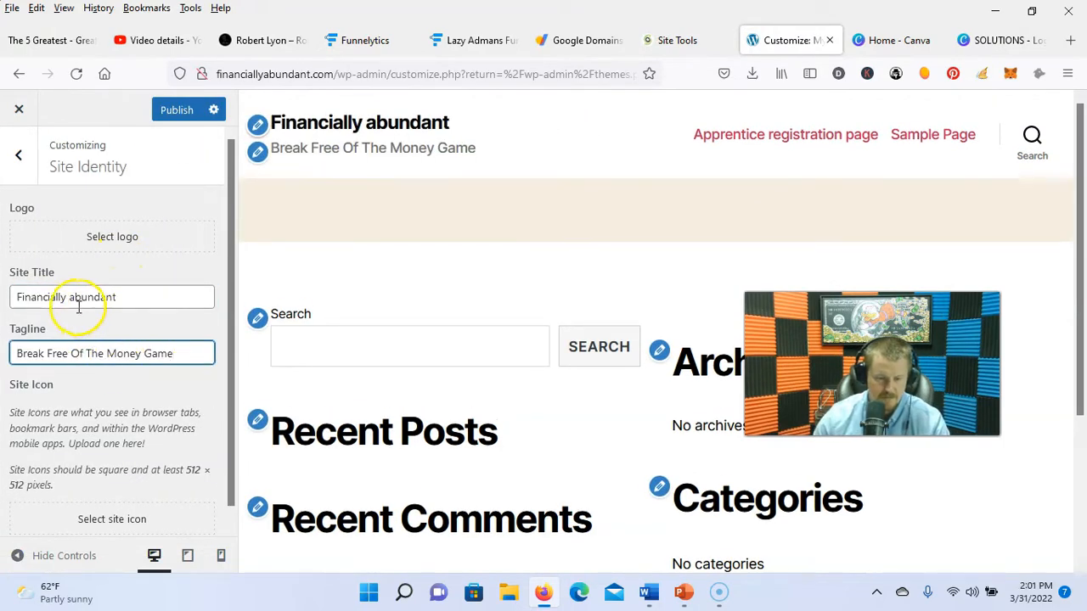
pyautogui.click(76, 302)
pyautogui.press('BackSpace')
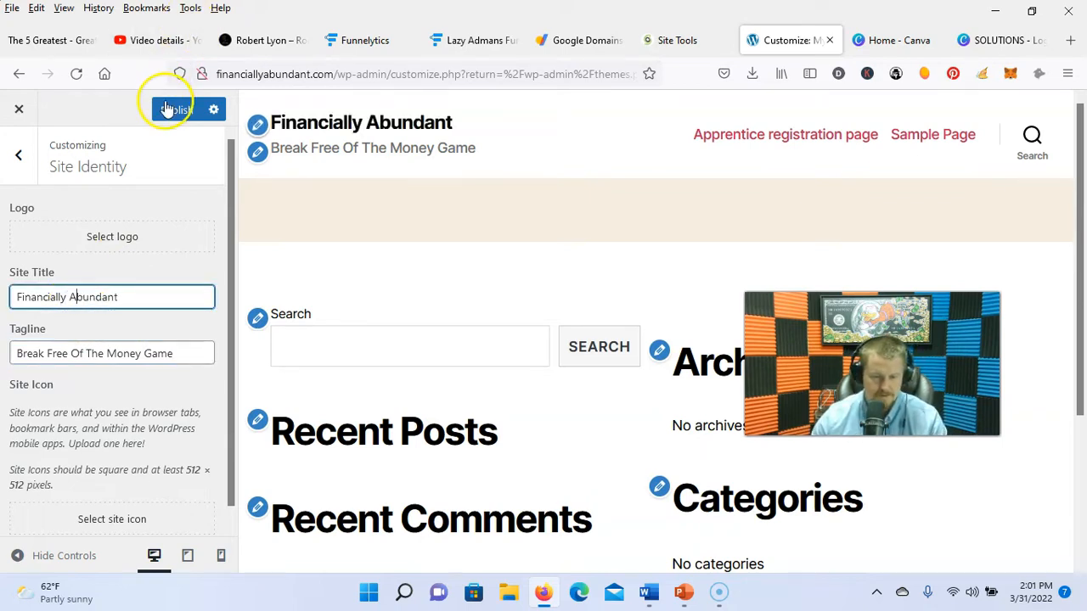
# Step: Open the site icon image picker and look through recently downloaded files
pyautogui.scroll(-1, 106, 390)
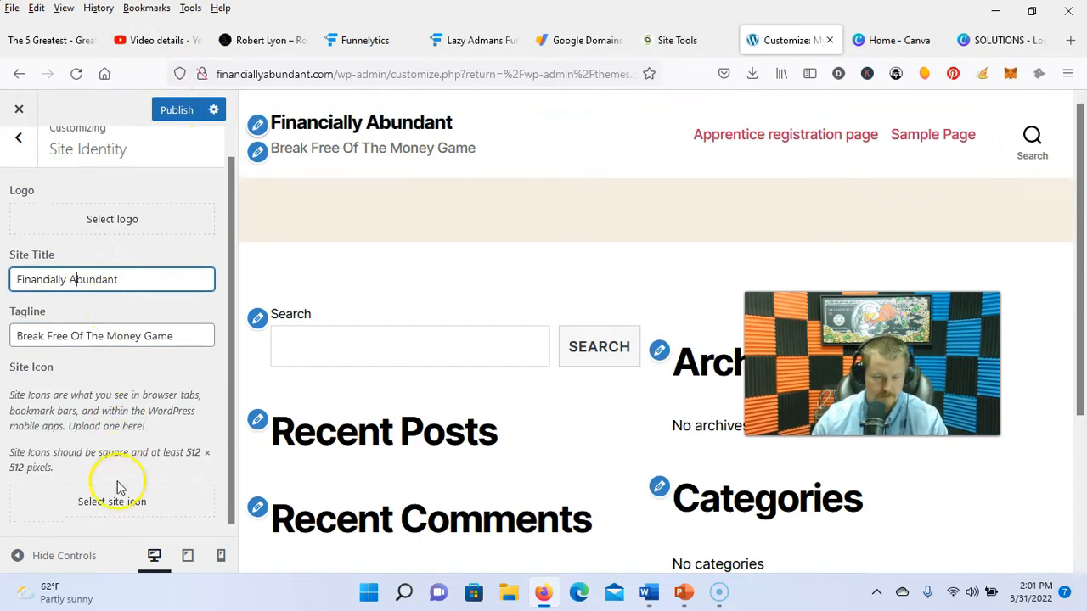
pyautogui.click(107, 504)
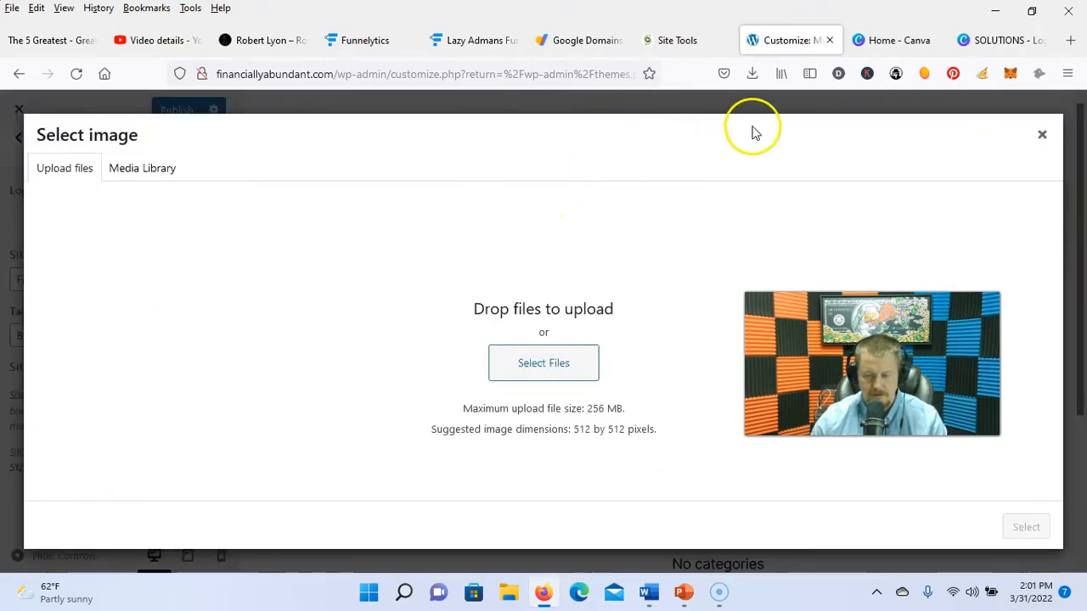
pyautogui.click(751, 74)
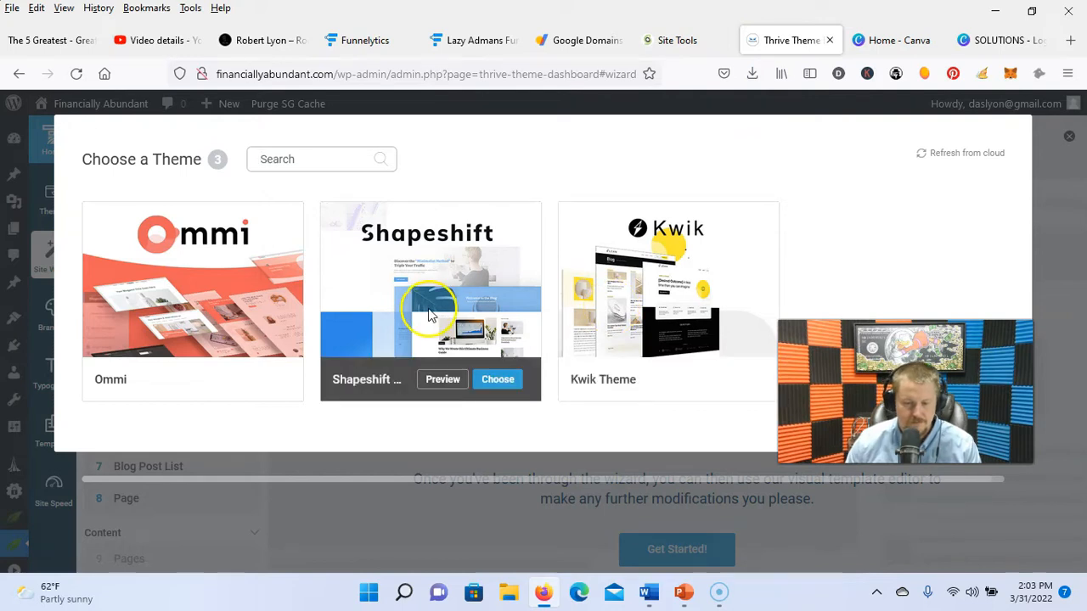
# Step: Preview the Ommi theme demo, browsing its Product Focused 01 homepage and Page 01 template
pyautogui.click(204, 379)
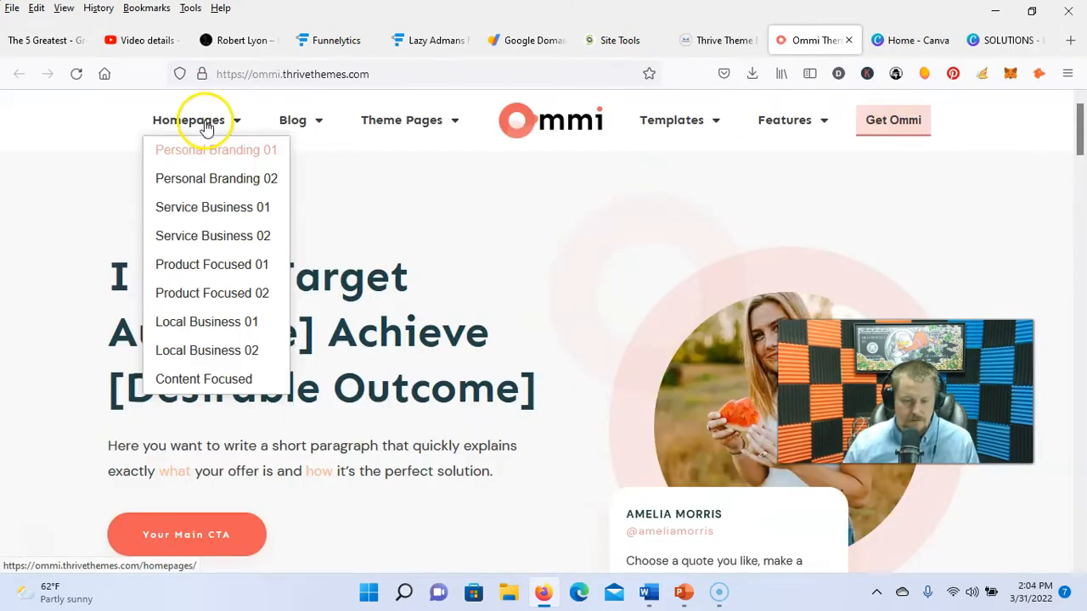
pyautogui.click(214, 268)
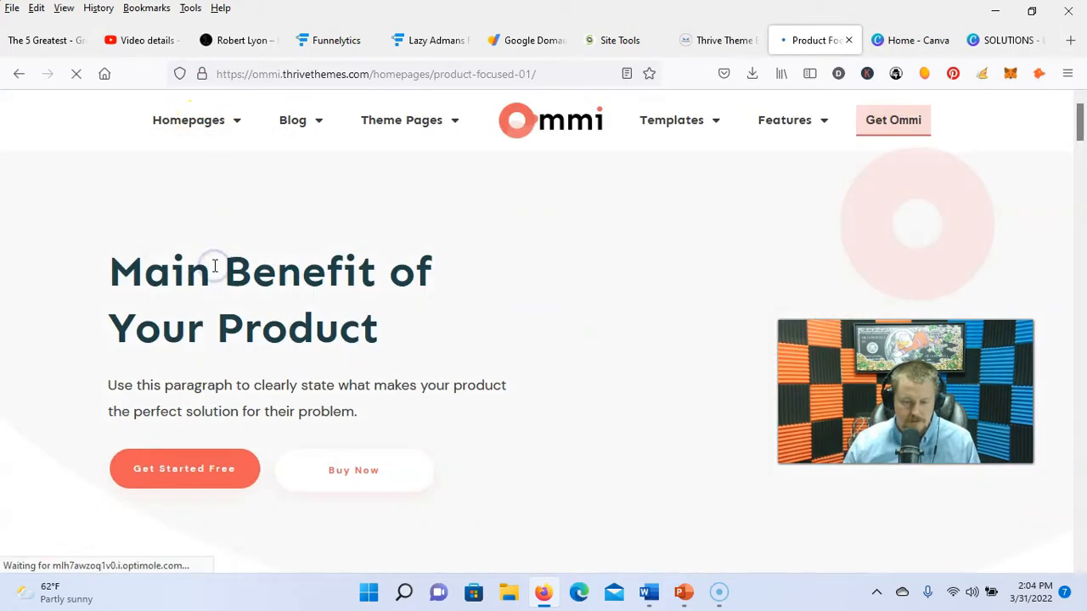
pyautogui.scroll(-10, 761, 321)
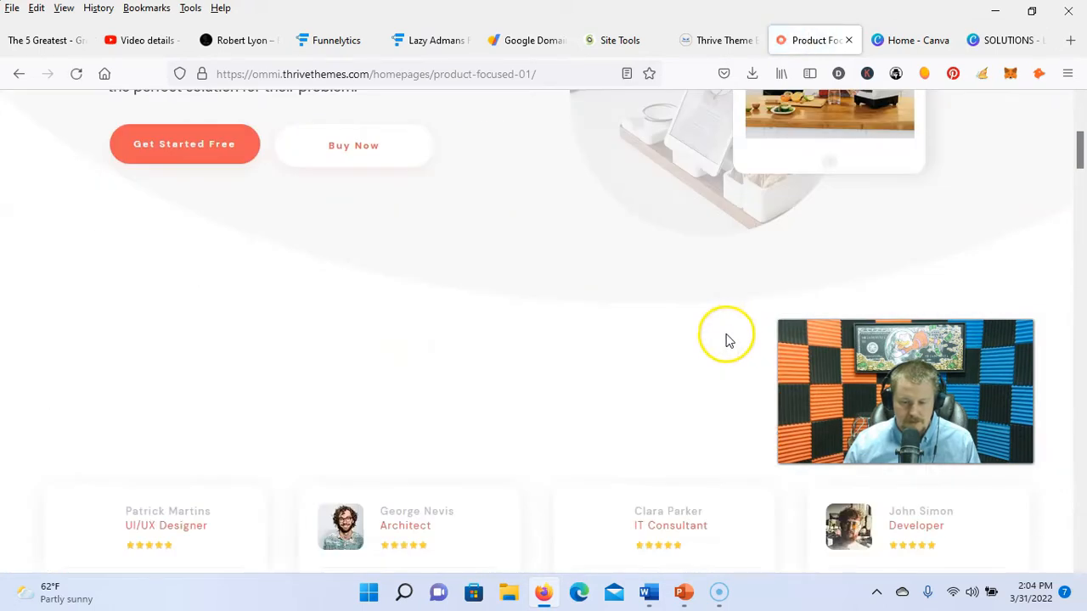
pyautogui.scroll(10, 645, 374)
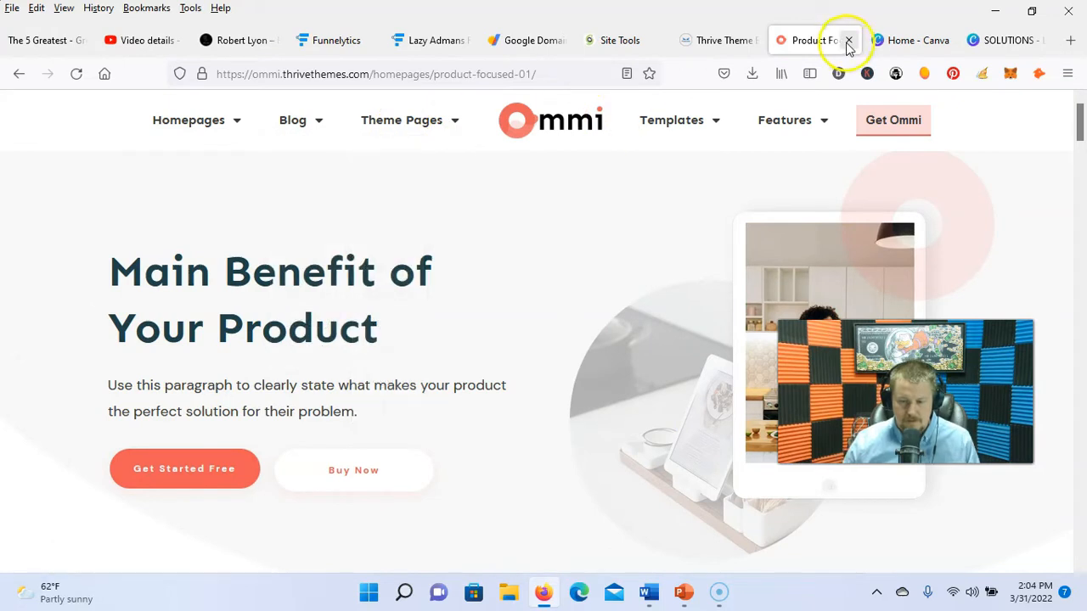
pyautogui.moveTo(315, 125)
pyautogui.moveTo(408, 126)
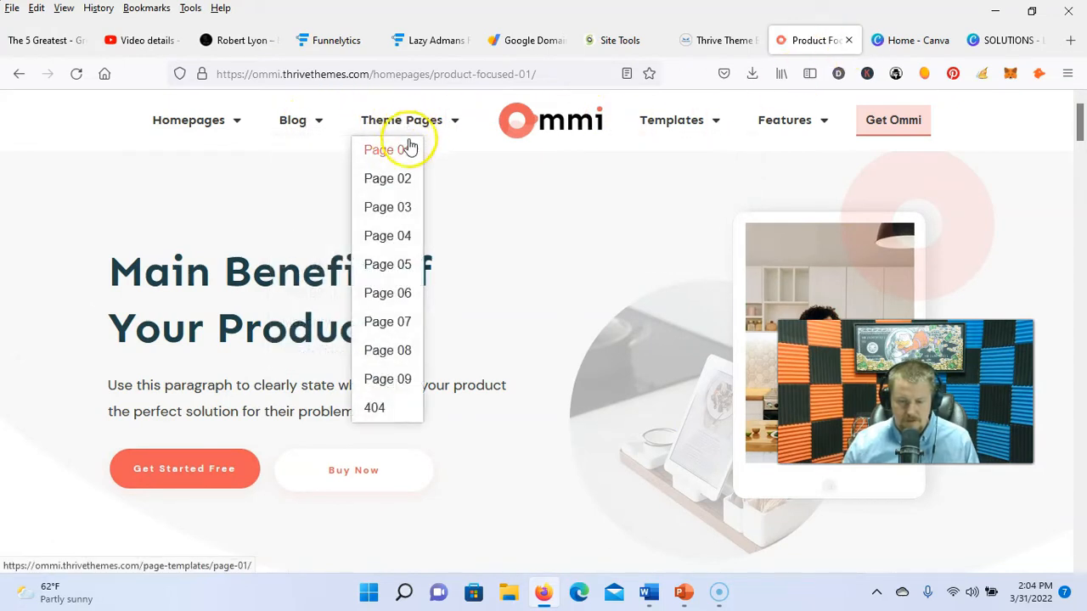
pyautogui.click(402, 158)
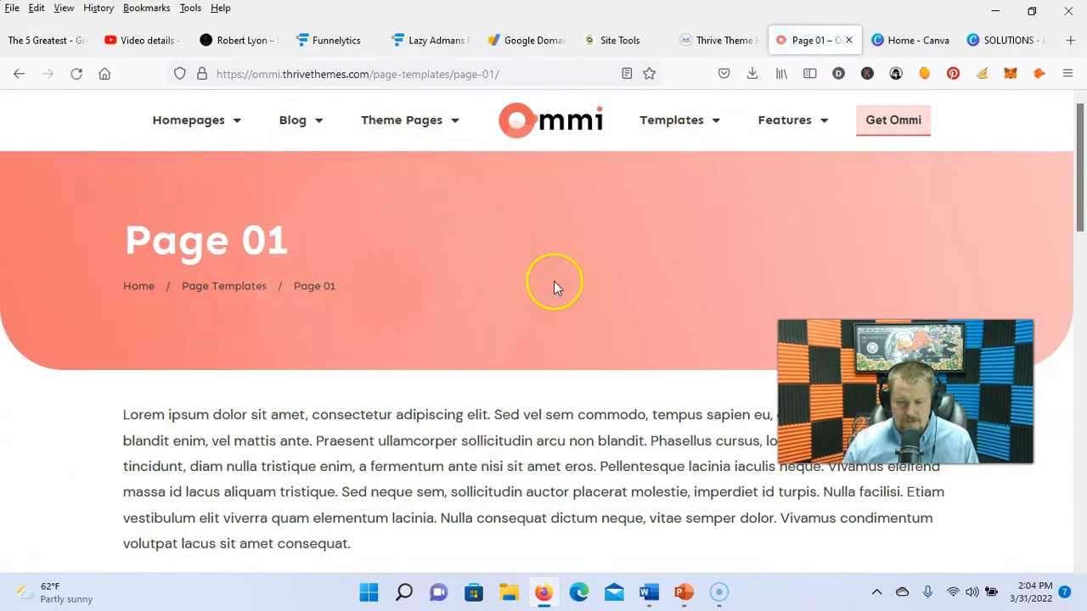
pyautogui.scroll(-5, 553, 286)
pyautogui.scroll(5, 563, 309)
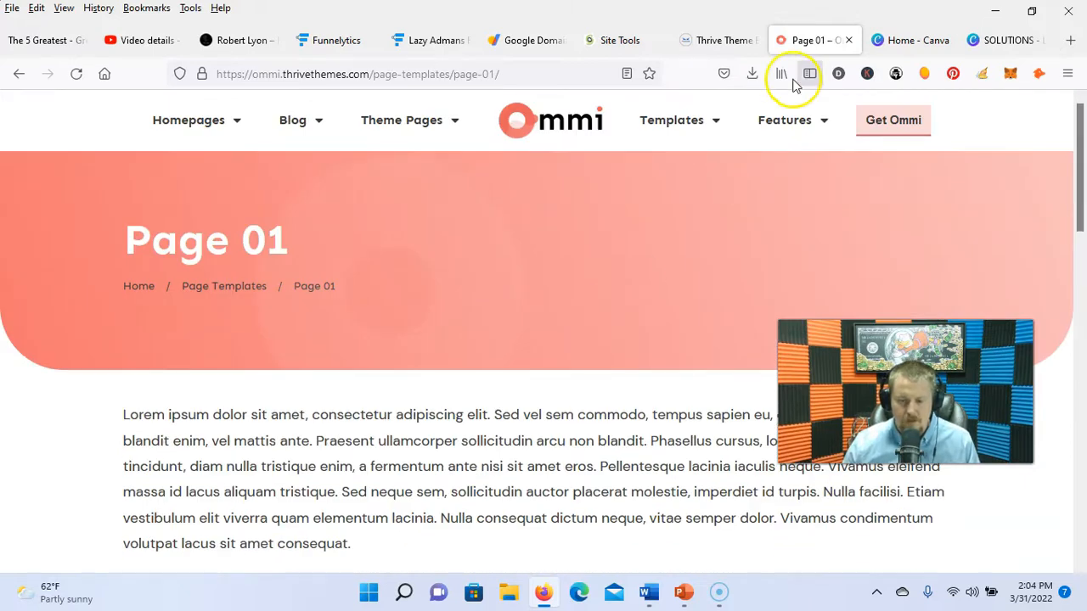
pyautogui.click(849, 40)
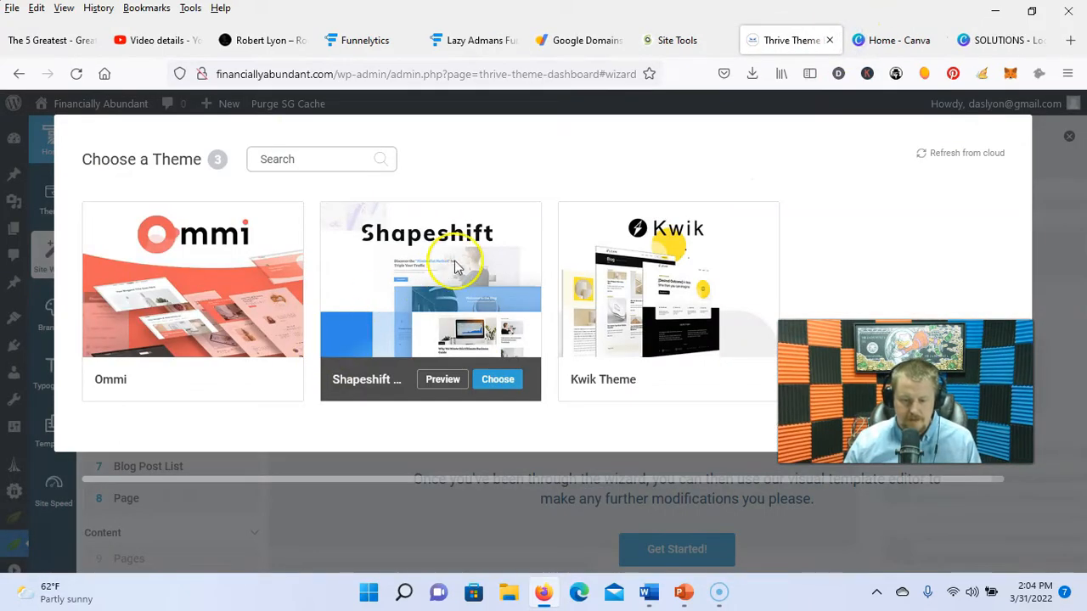
# Step: Browse the Shapeshift and Kwik theme demos, then complete the wizard's Logo step
pyautogui.click(439, 381)
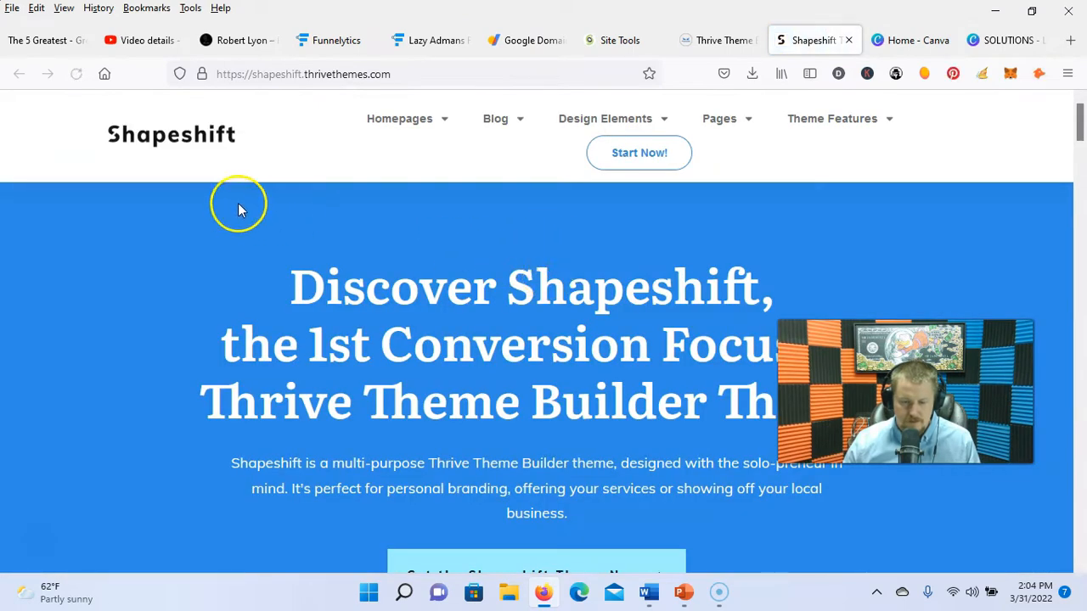
pyautogui.scroll(-20, 608, 272)
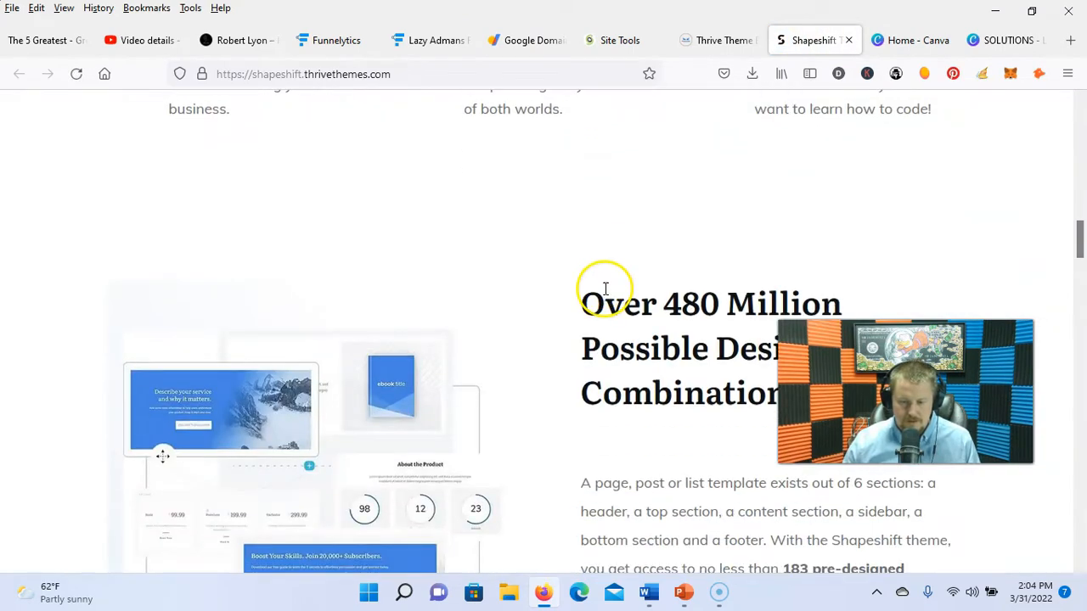
pyautogui.scroll(20, 606, 299)
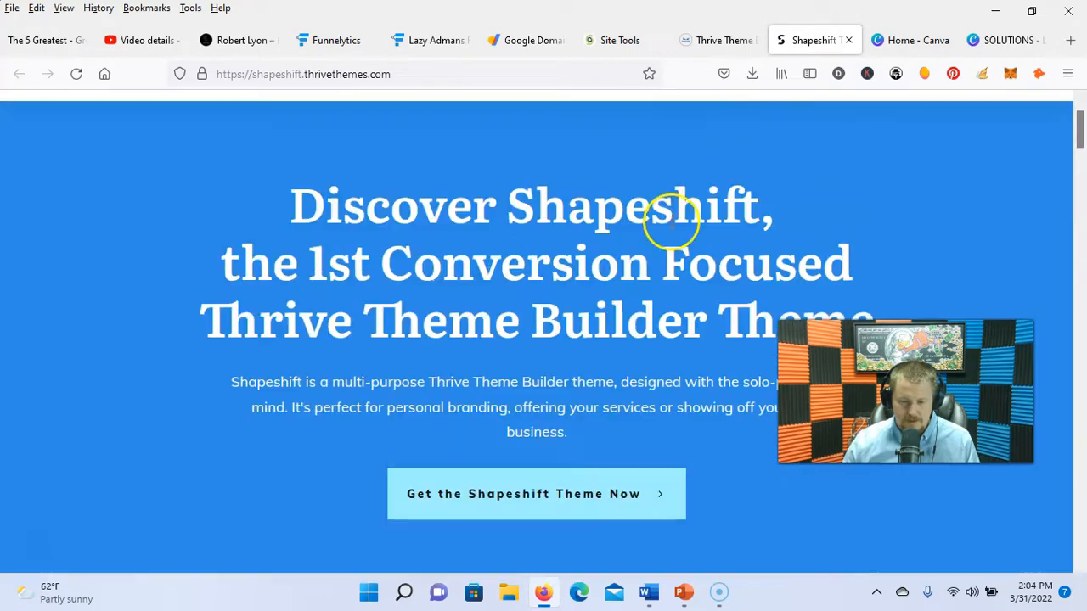
pyautogui.click(847, 43)
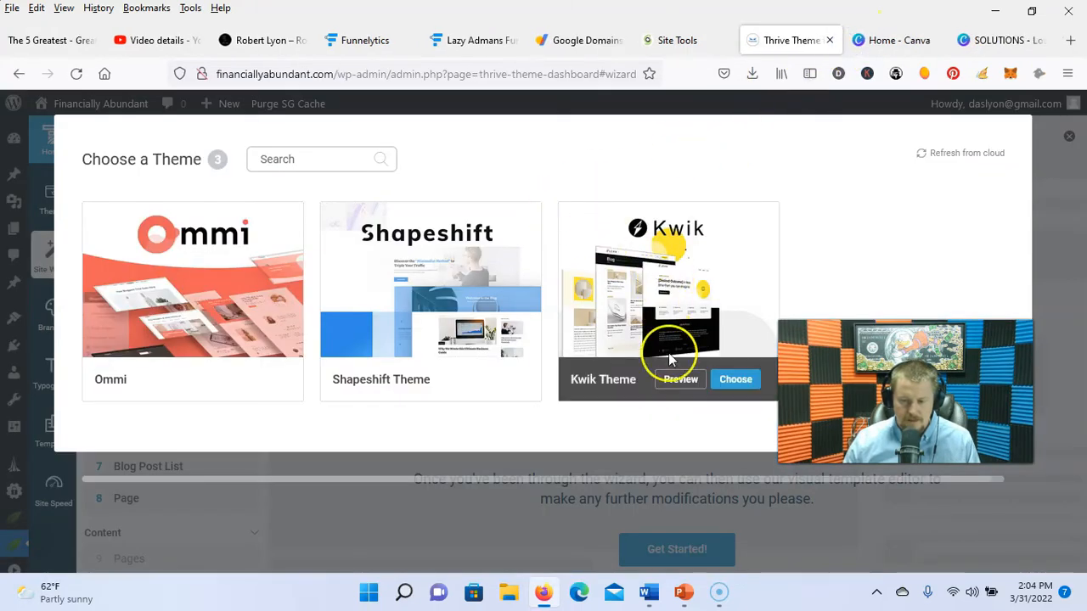
pyautogui.click(680, 383)
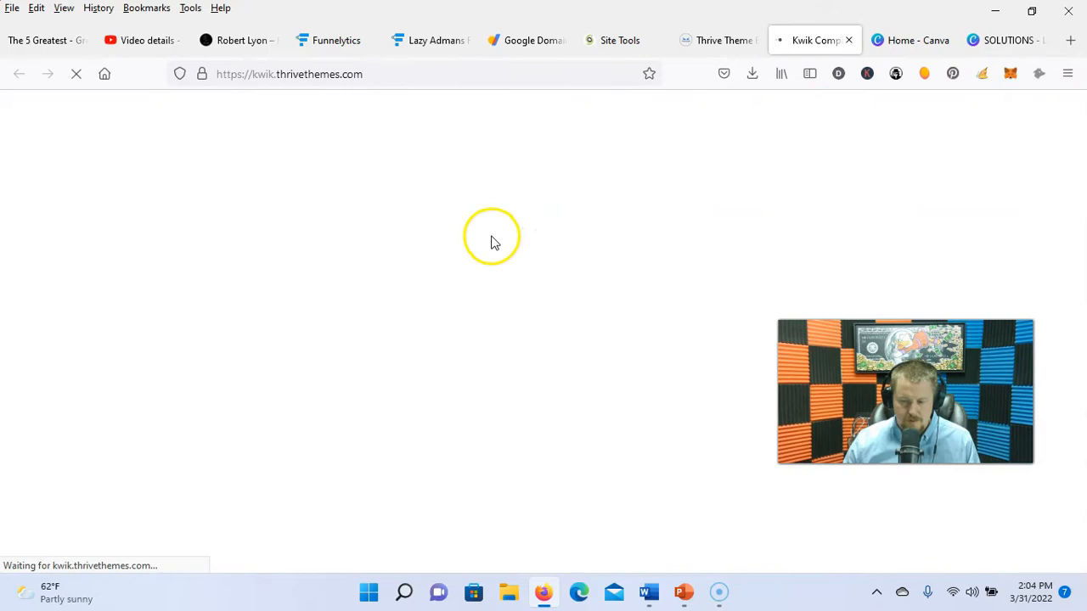
pyautogui.scroll(-6, 512, 221)
pyautogui.scroll(-10, 513, 221)
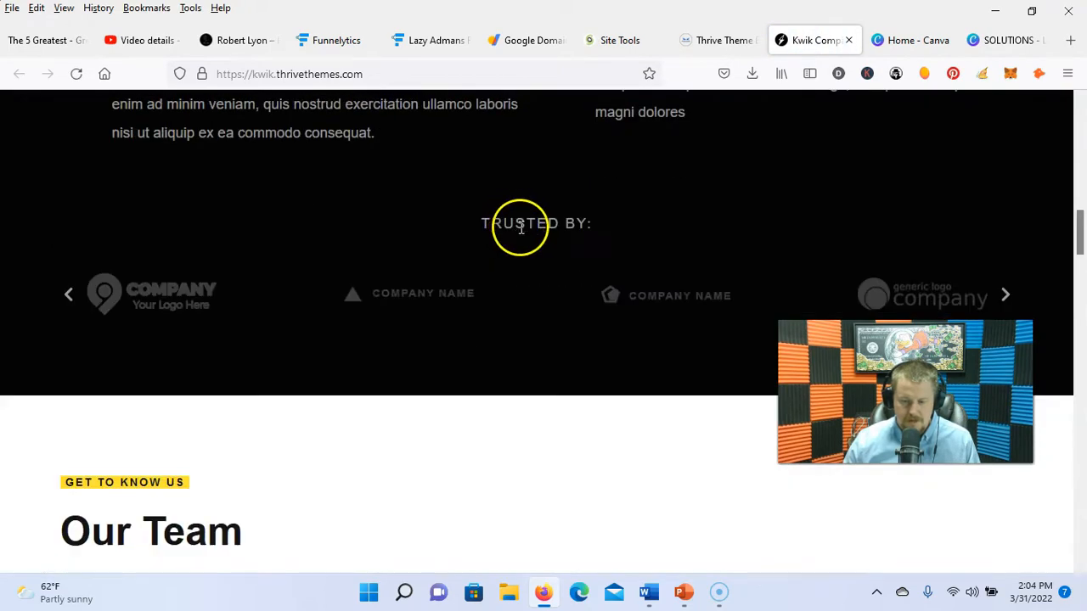
pyautogui.scroll(3, 524, 249)
pyautogui.scroll(5, 523, 256)
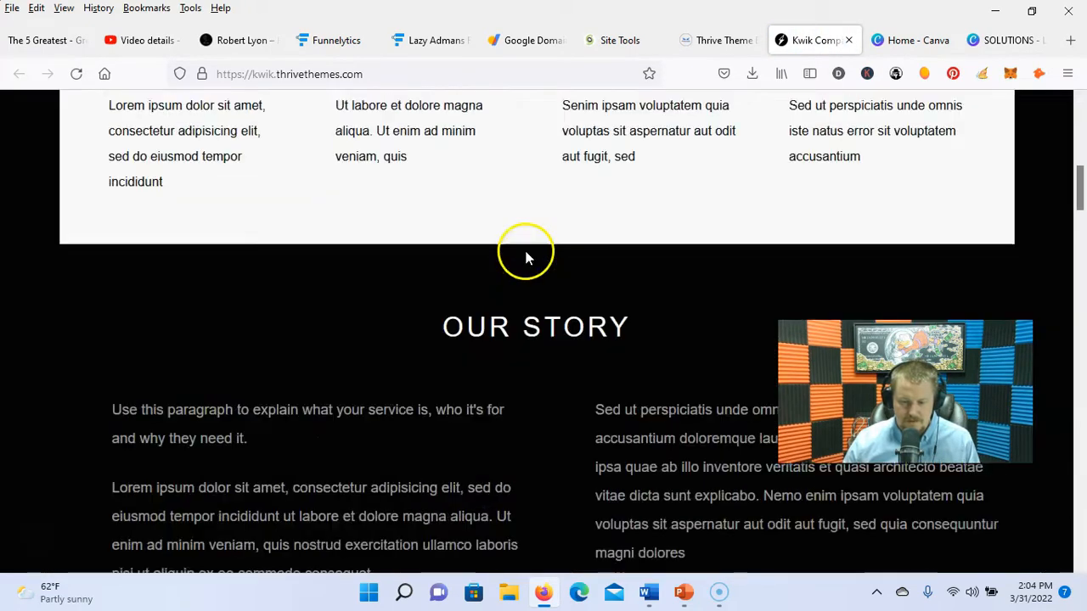
pyautogui.hotkey('ctrl', 'w')
pyautogui.click(95, 299)
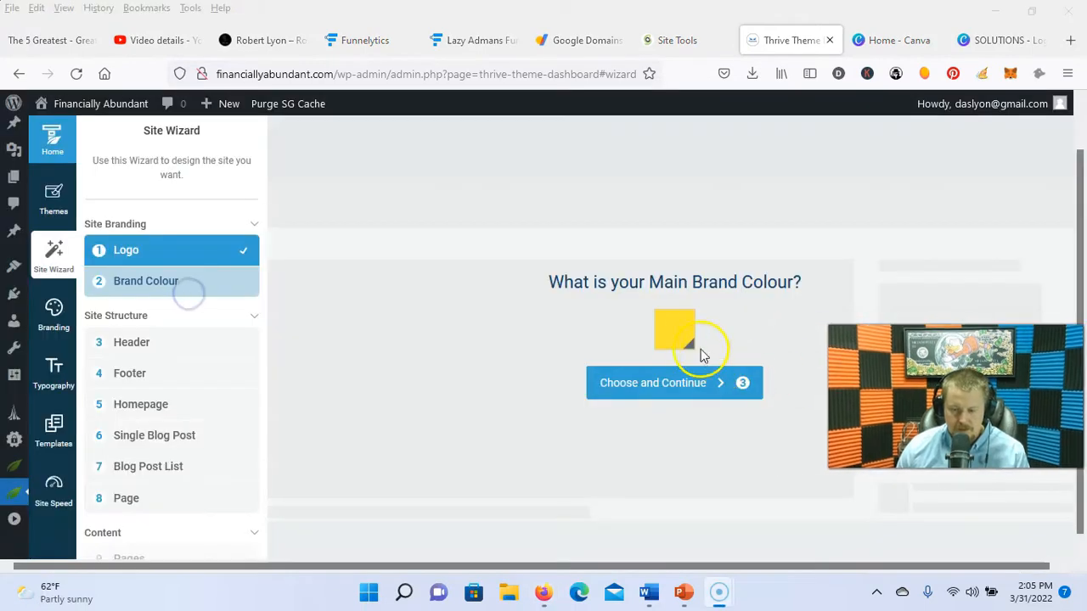
# Step: Set the site's main brand colour to a saturated cyan
pyautogui.click(684, 334)
pyautogui.click(680, 537)
pyautogui.click(754, 367)
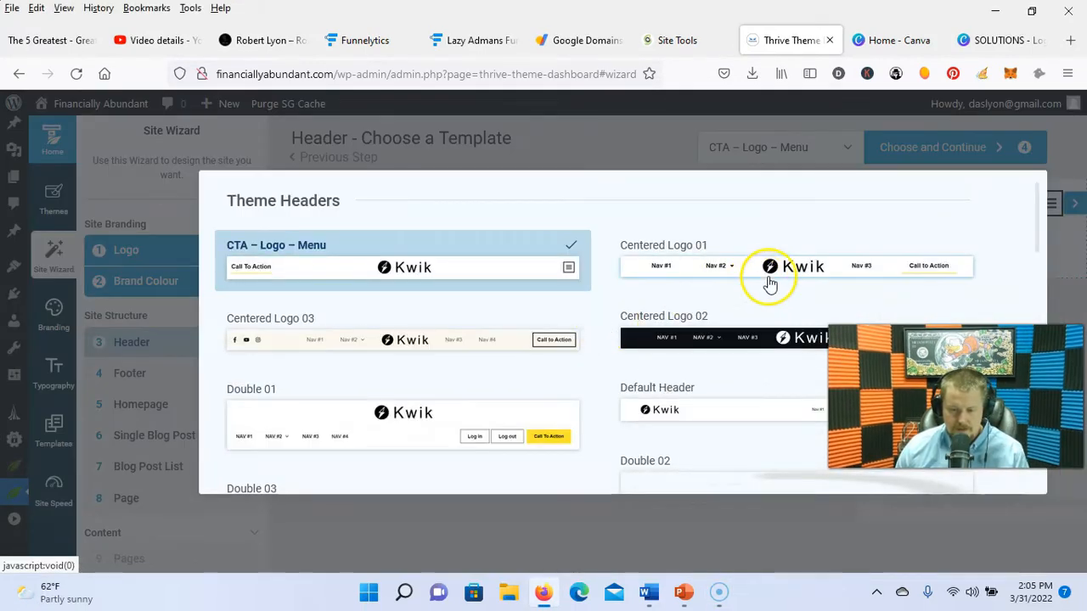
# Step: Choose the Centered Logo 01 header, accept the footer and blog-post templates, and open the Sample Page in Thrive Architect
pyautogui.click(773, 273)
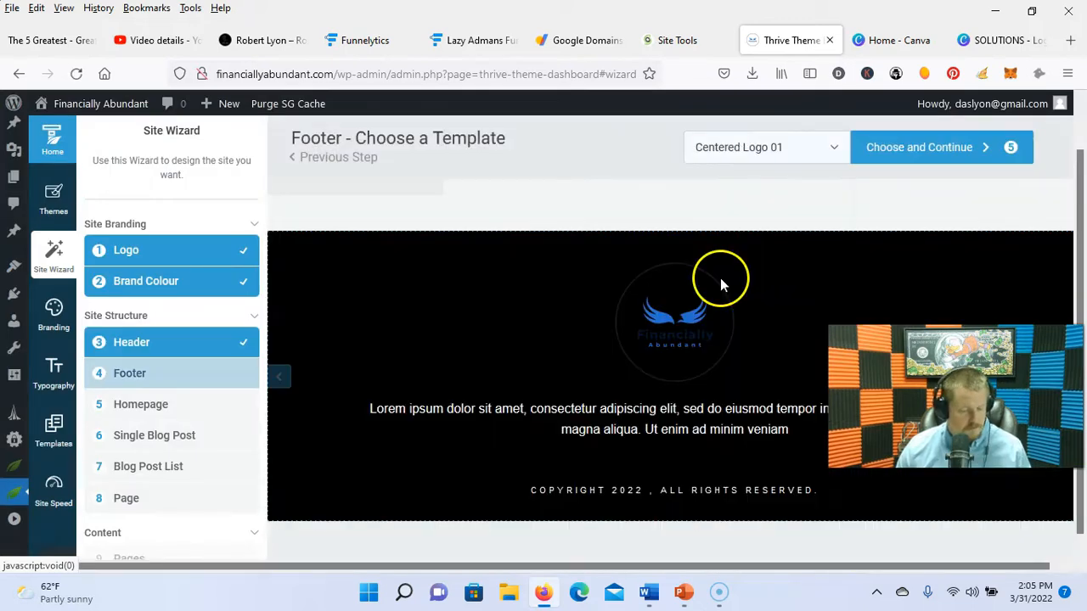
pyautogui.click(914, 161)
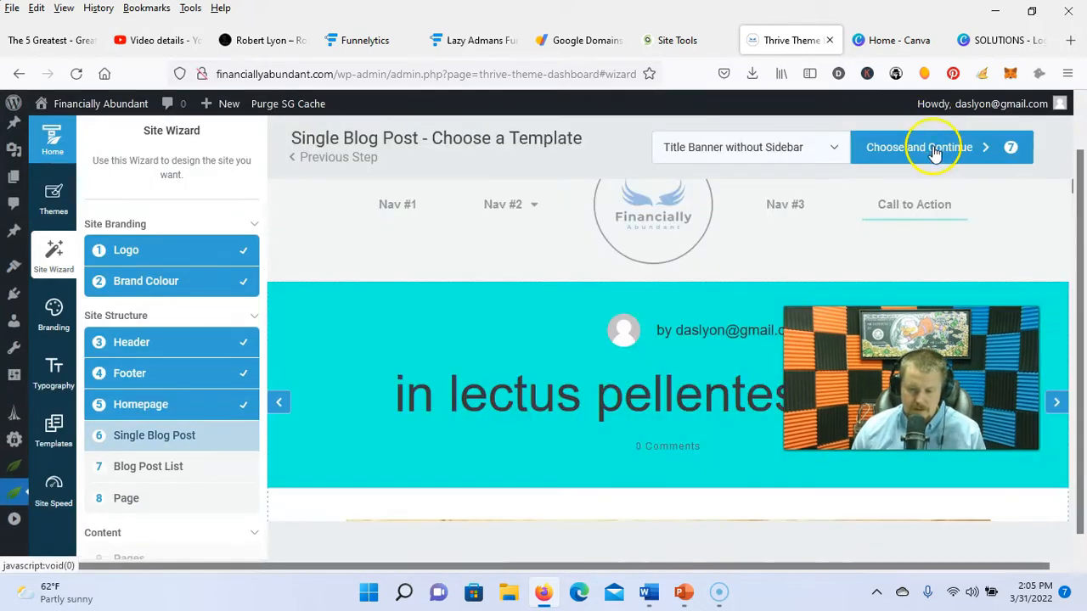
pyautogui.click(929, 146)
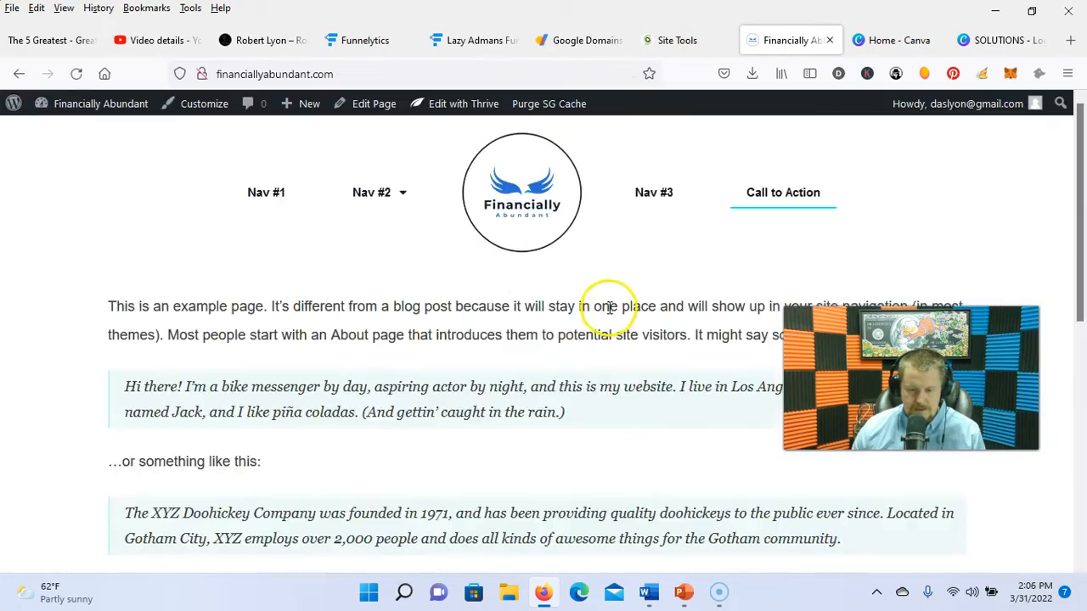
pyautogui.scroll(-5, 652, 311)
pyautogui.scroll(5, 636, 313)
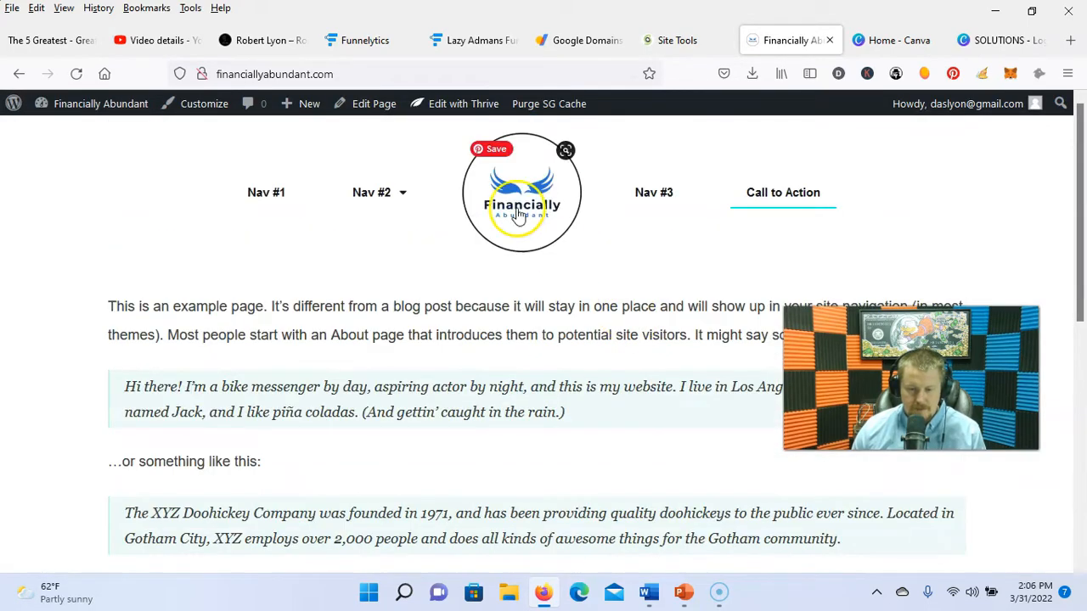
pyautogui.click(448, 111)
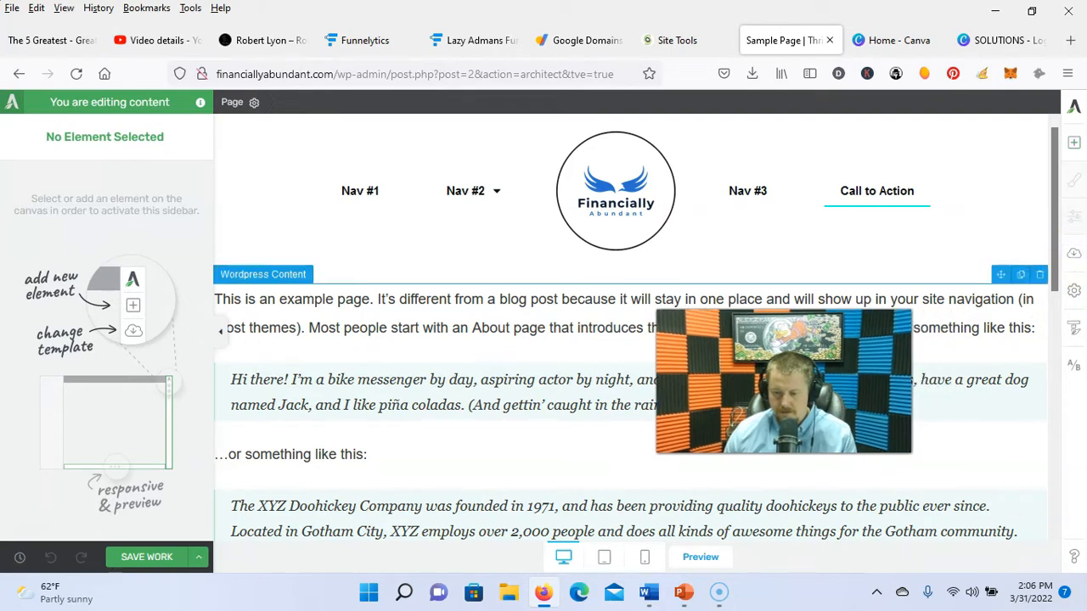
# Step: Start the Sample Page from a Completely Blank layout with a Heading 1 text block
pyautogui.click(1074, 253)
pyautogui.click(651, 265)
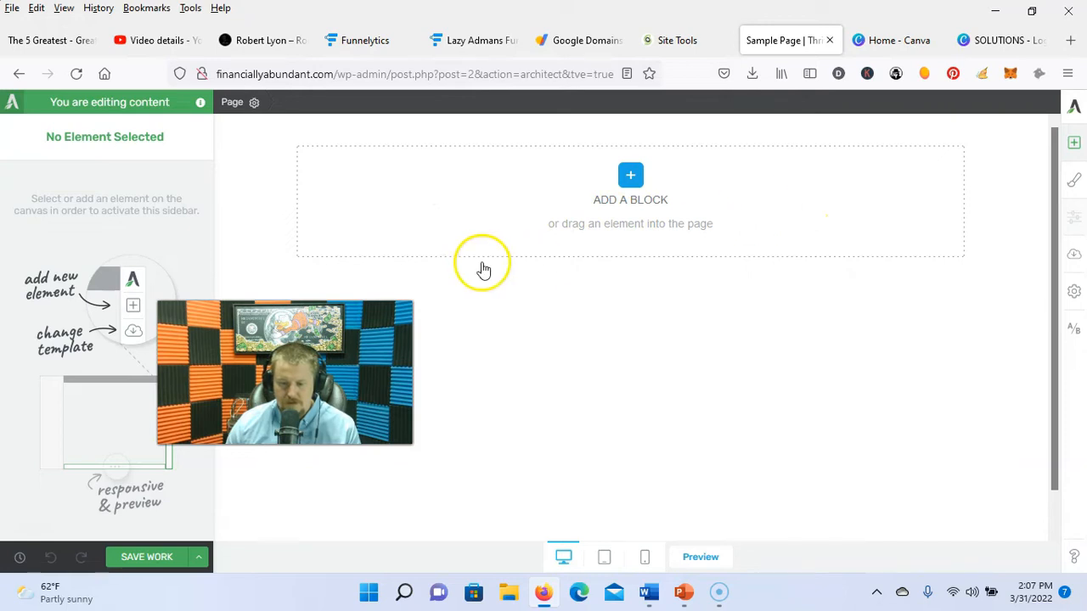
pyautogui.click(631, 223)
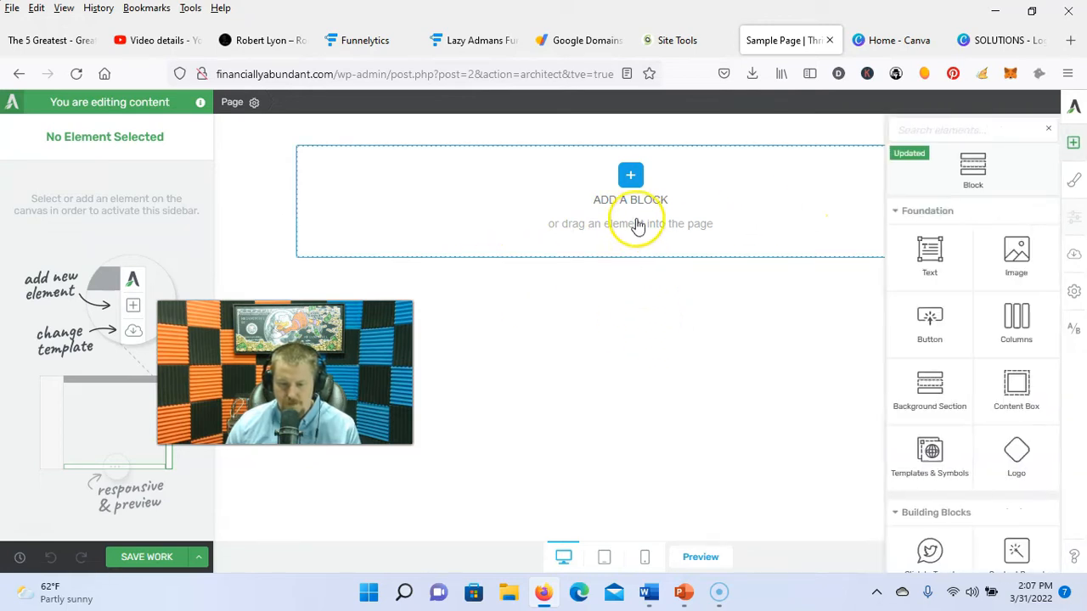
pyautogui.moveTo(946, 247); pyautogui.dragTo(667, 225)
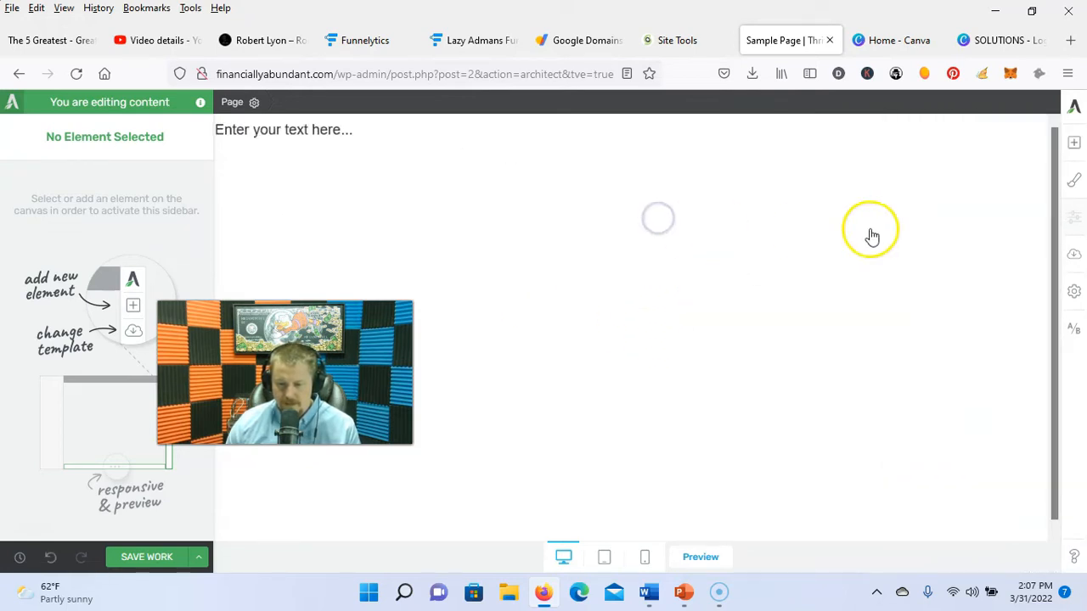
pyautogui.click(606, 126)
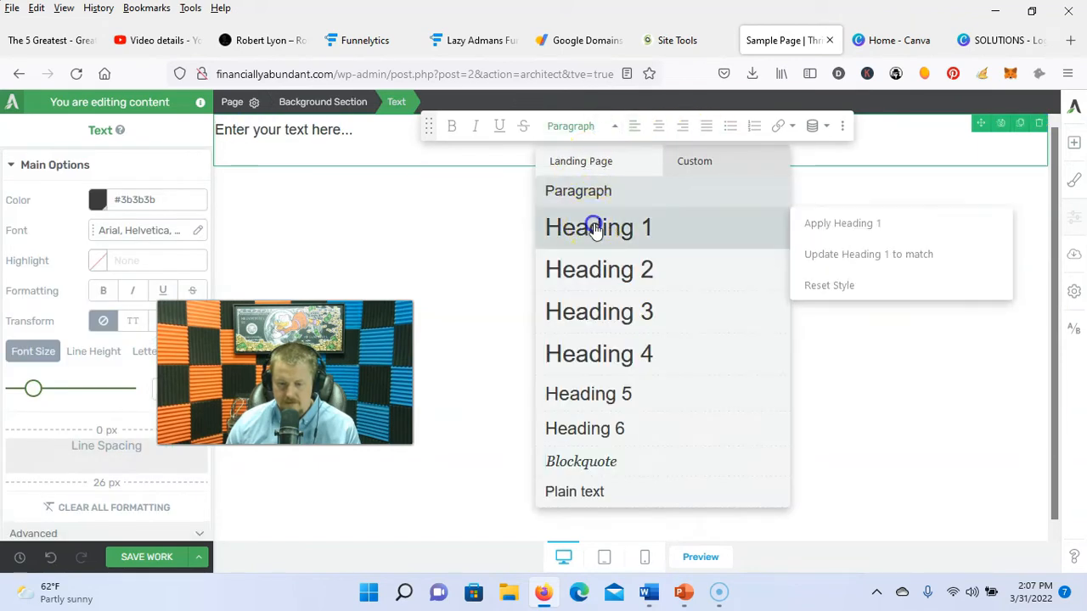
pyautogui.click(594, 224)
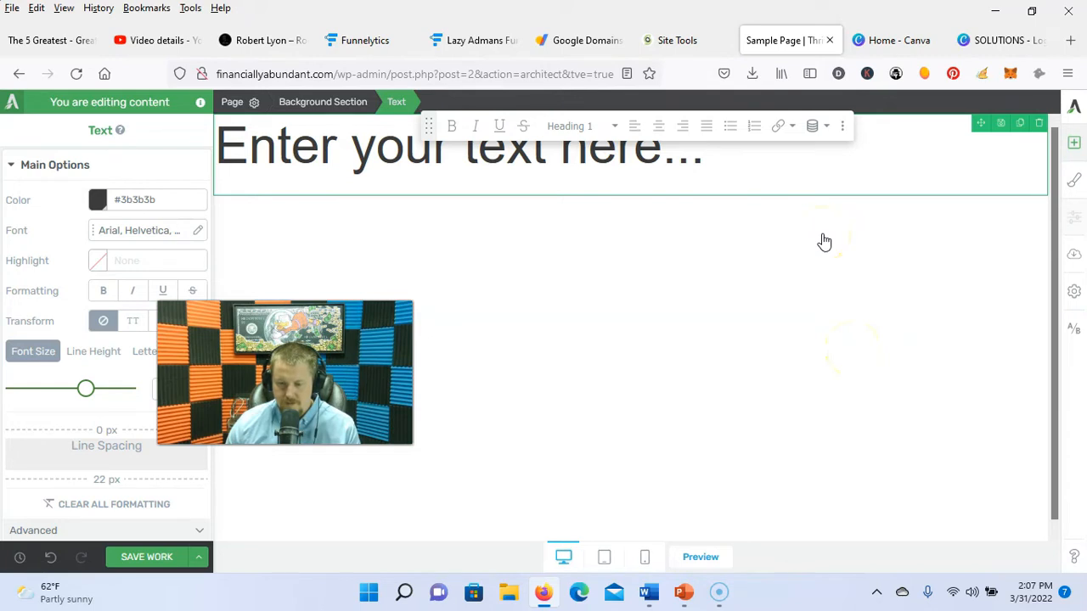
# Step: Add a red button below the heading and clear the placeholder heading text, keeping Heading 1
pyautogui.moveTo(925, 315); pyautogui.dragTo(613, 216)
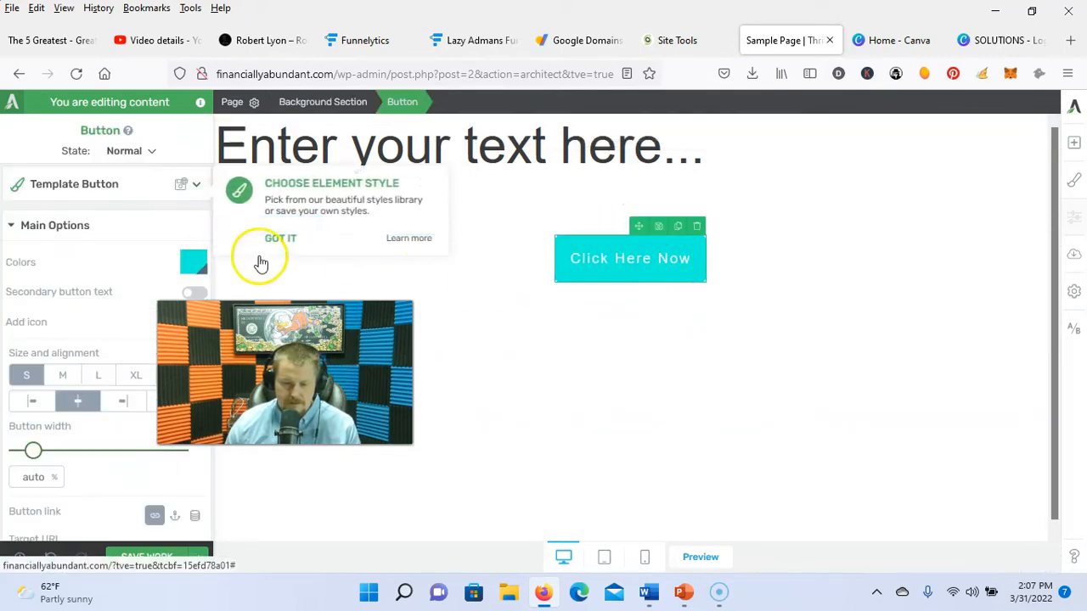
pyautogui.click(194, 263)
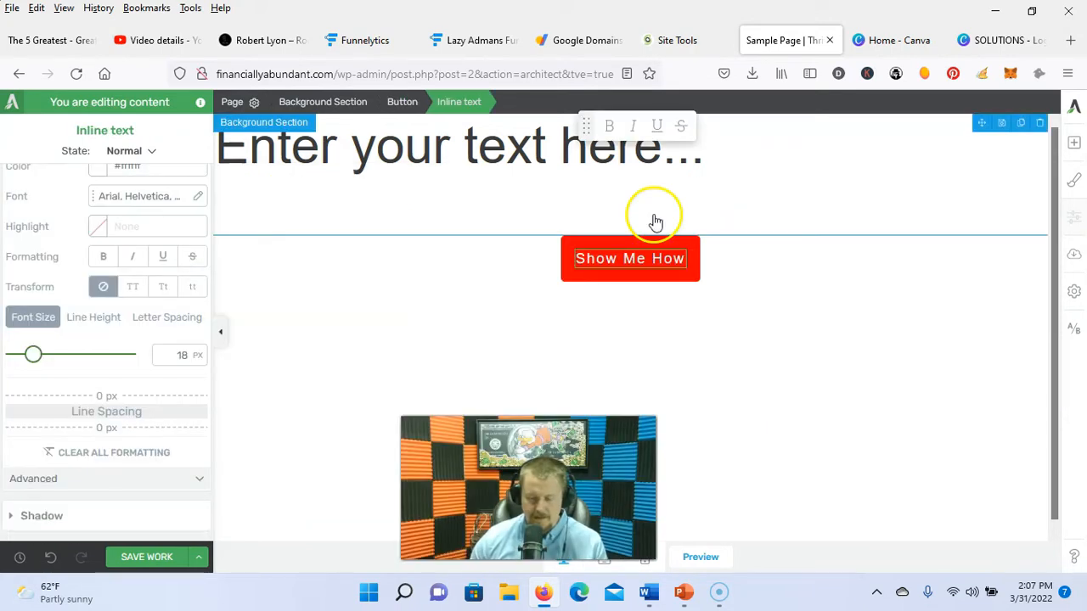
pyautogui.click(600, 168)
pyautogui.press('BackSpace')
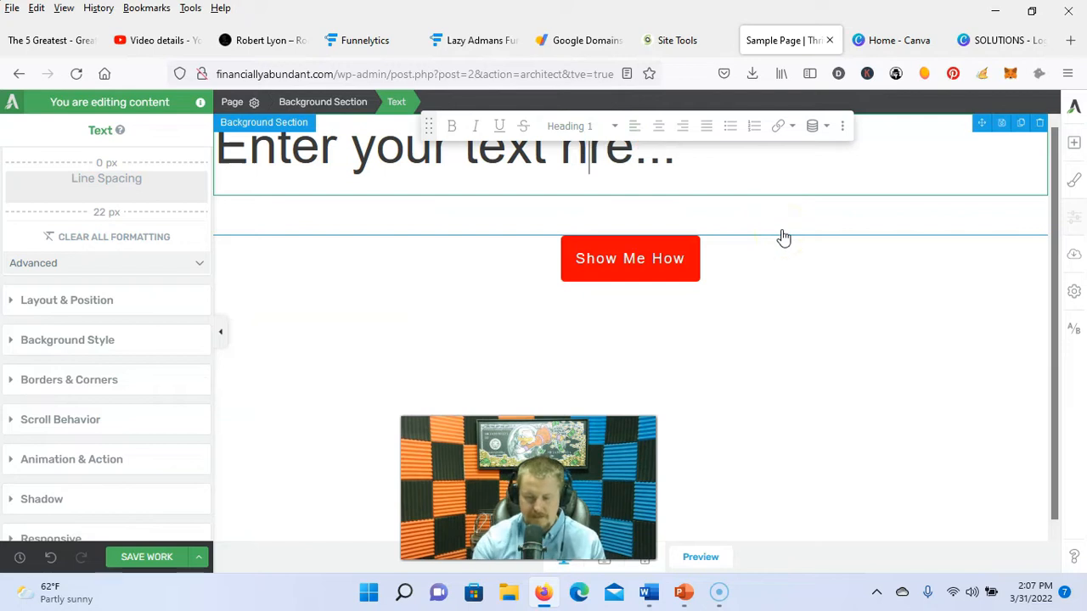
pyautogui.press('BackSpace')
pyautogui.press('BackSpace')
pyautogui.press('BackSpace')
pyautogui.press('BackSpace')
pyautogui.press('BackSpace')
pyautogui.press('BackSpace')
pyautogui.press('BackSpace')
pyautogui.press('BackSpace')
pyautogui.press('BackSpace')
pyautogui.press('BackSpace')
pyautogui.press('BackSpace')
pyautogui.press('BackSpace')
pyautogui.press('BackSpace')
pyautogui.press('BackSpace')
pyautogui.press('BackSpace')
pyautogui.press('BackSpace')
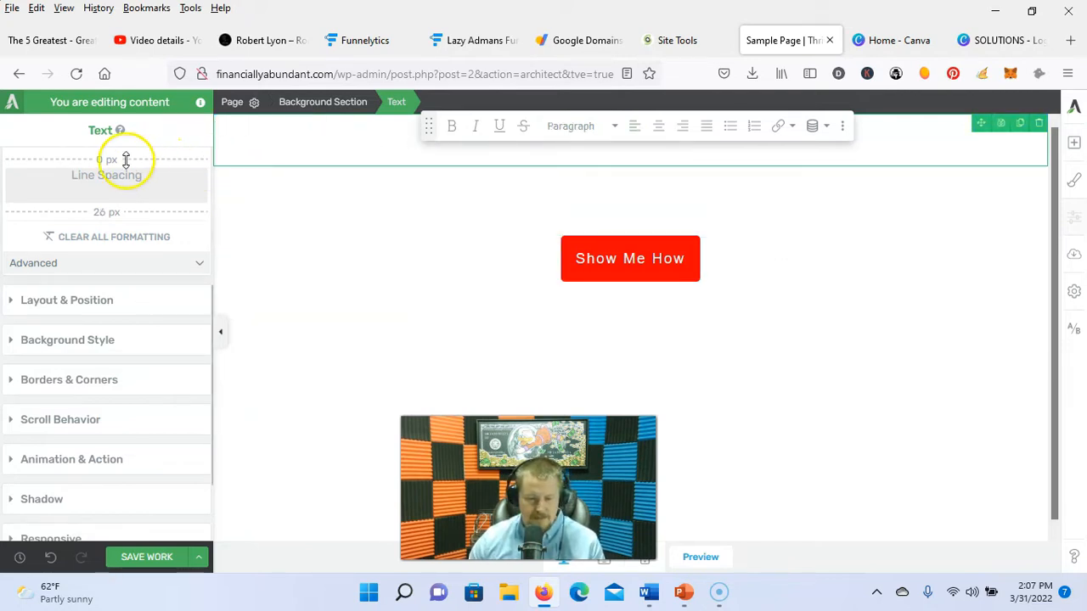
pyautogui.scroll(3, 127, 144)
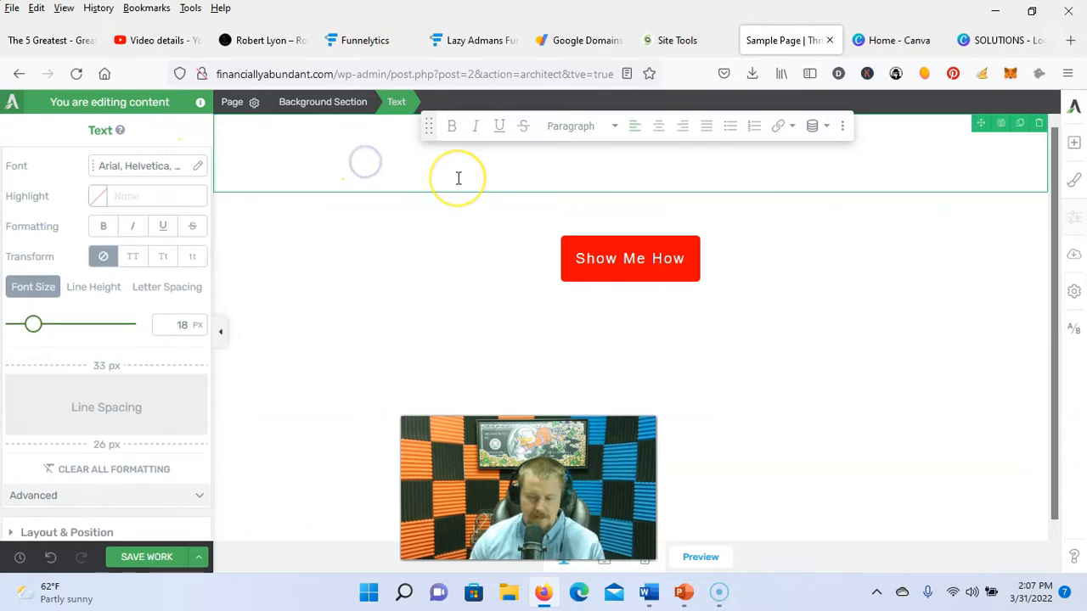
pyautogui.click(614, 126)
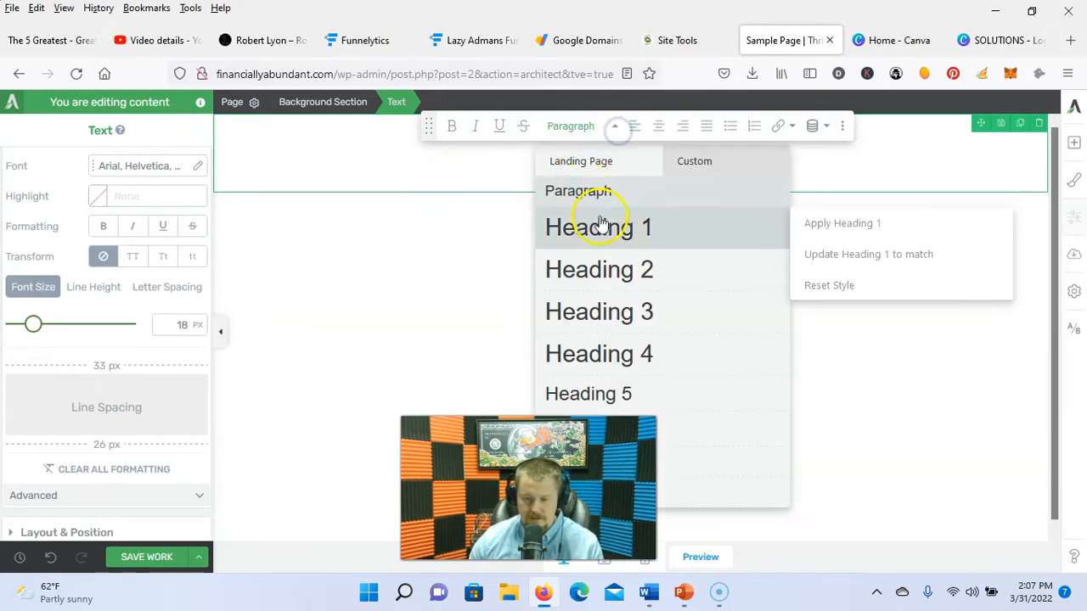
pyautogui.click(599, 226)
# Step: Check the Sample Page layout at tablet, phone and desktop widths
pyautogui.click(602, 325)
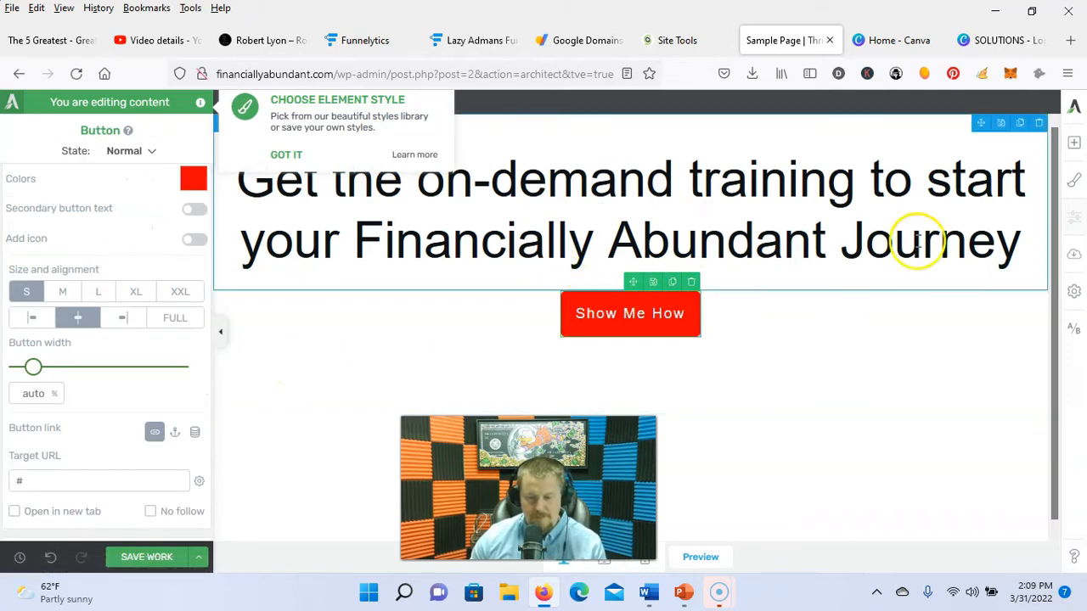
pyautogui.click(282, 155)
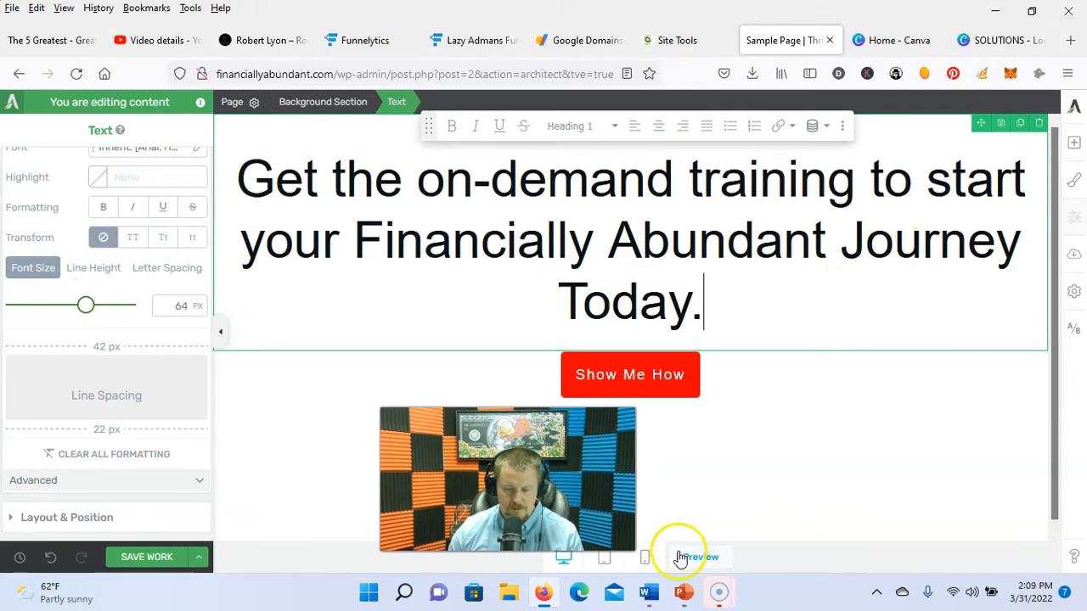
pyautogui.click(602, 558)
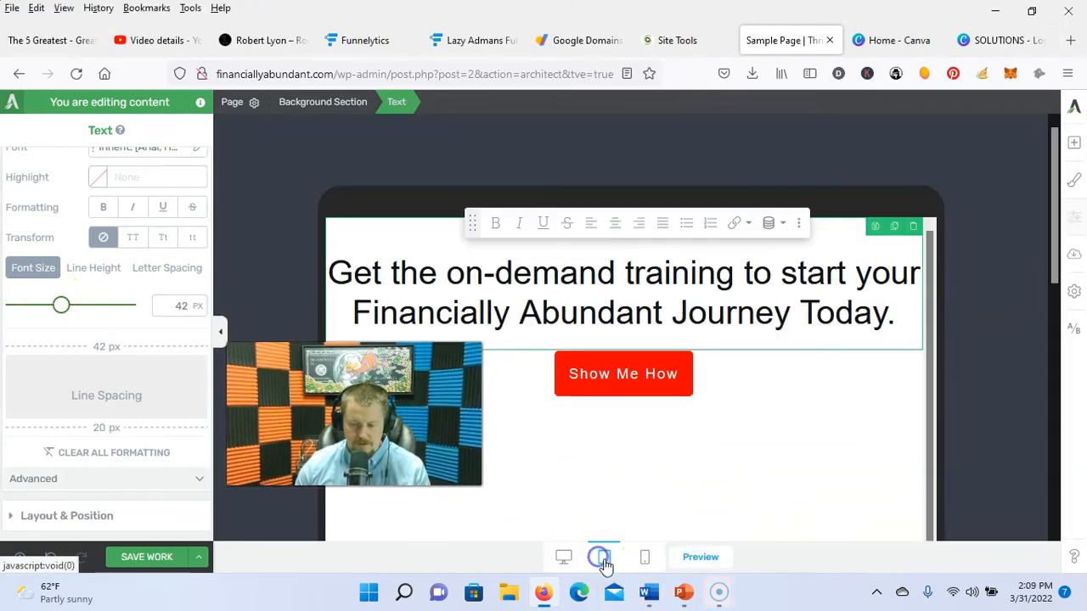
pyautogui.click(647, 559)
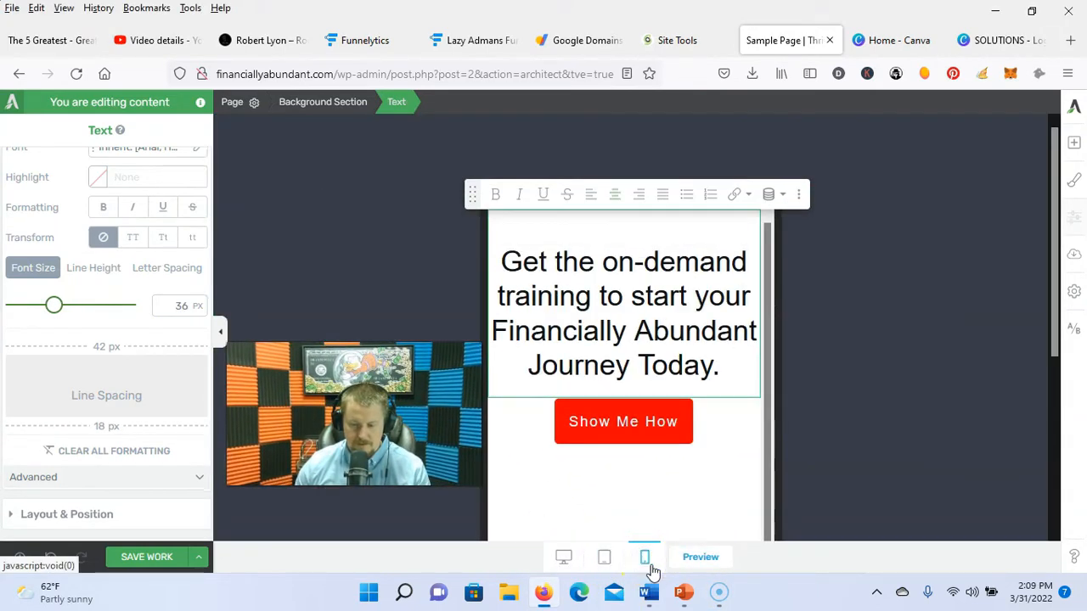
pyautogui.click(563, 557)
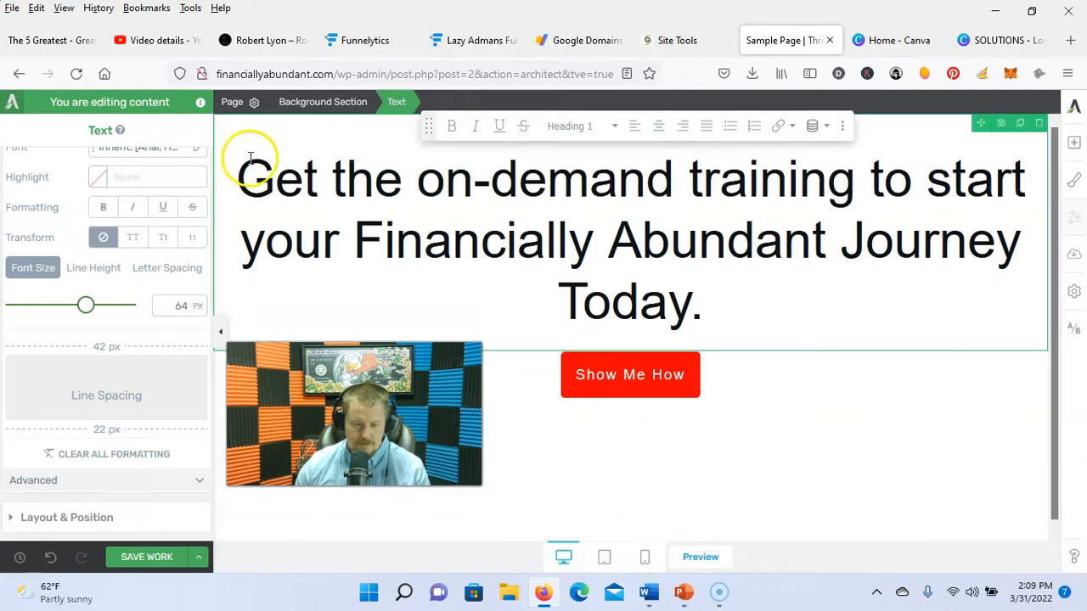
# Step: Save the page and return to the post editor
pyautogui.click(149, 557)
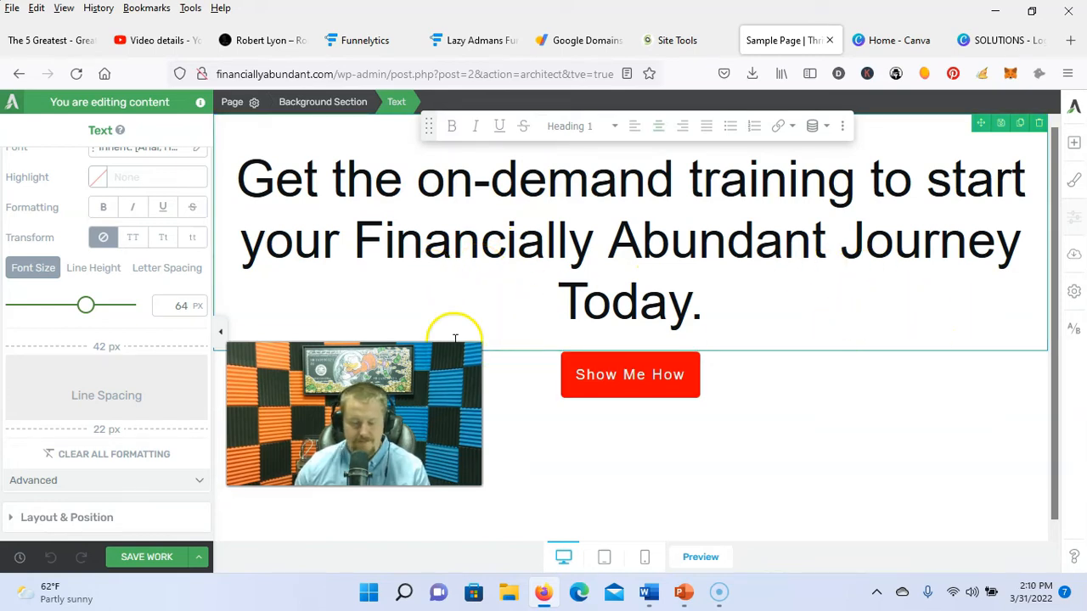
pyautogui.click(201, 557)
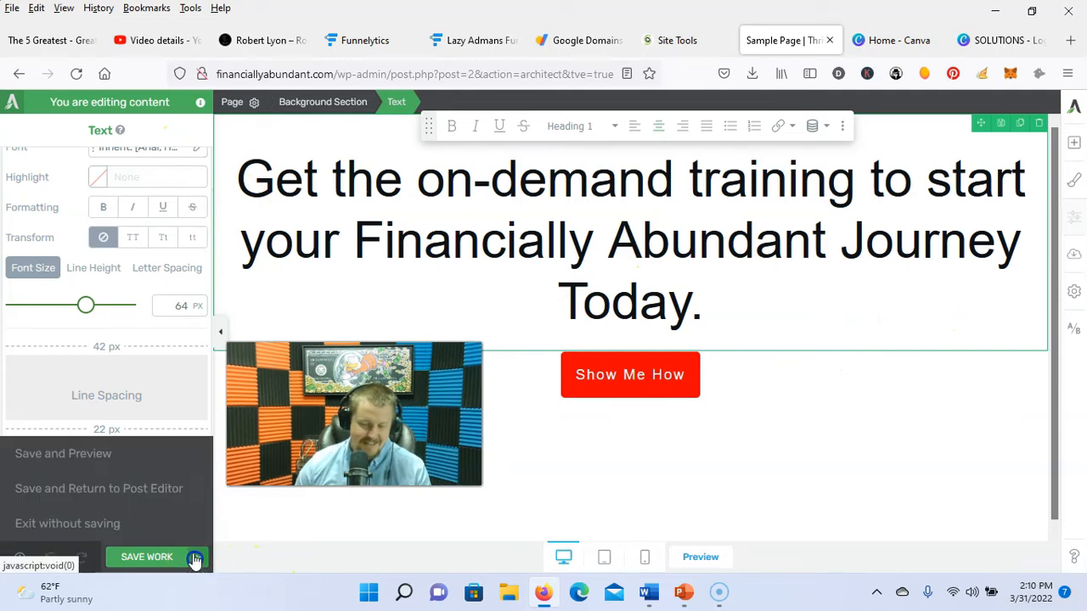
pyautogui.click(136, 483)
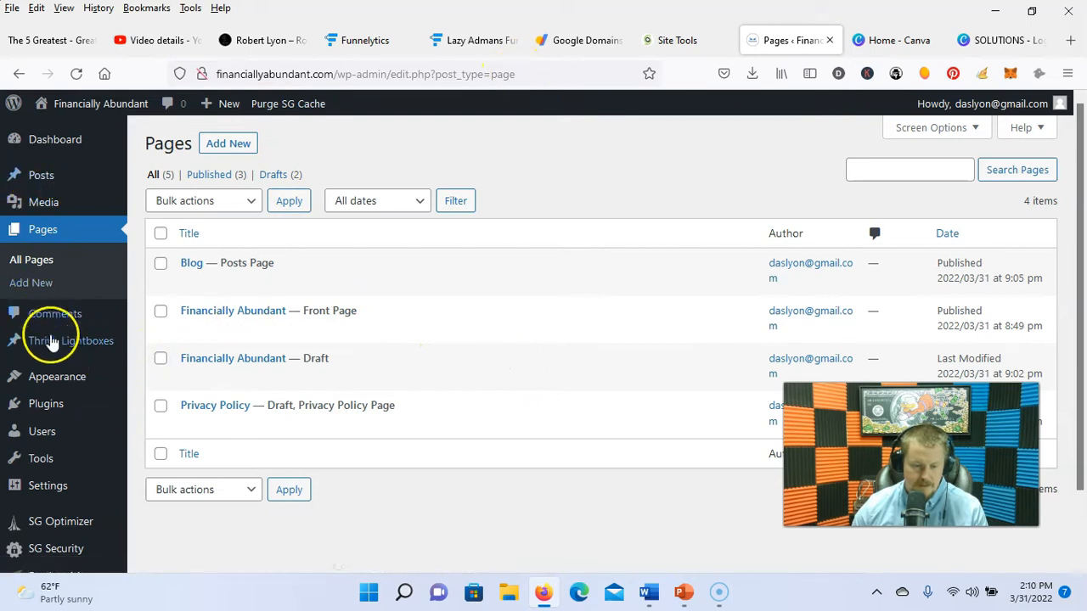
# Step: Create a new Thrive lightbox titled 'Optin'
pyautogui.click(51, 344)
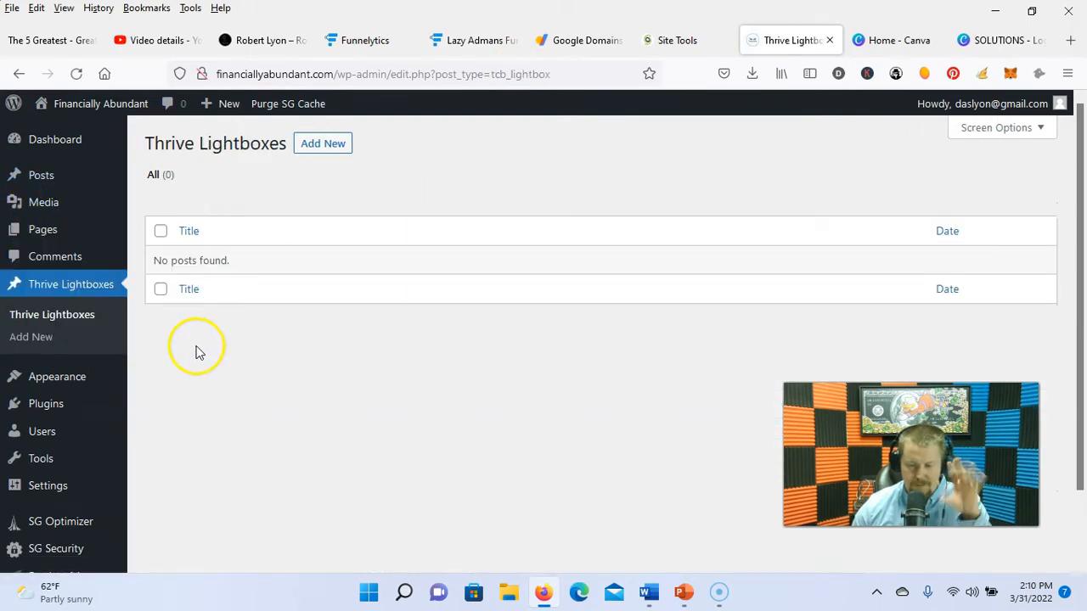
pyautogui.click(327, 143)
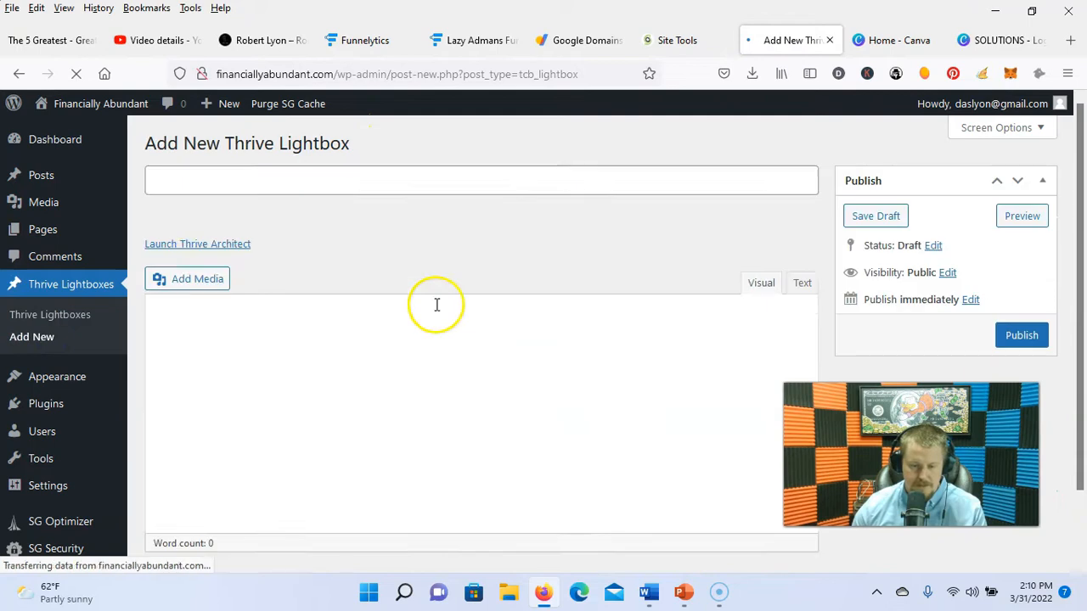
pyautogui.write('Optin')
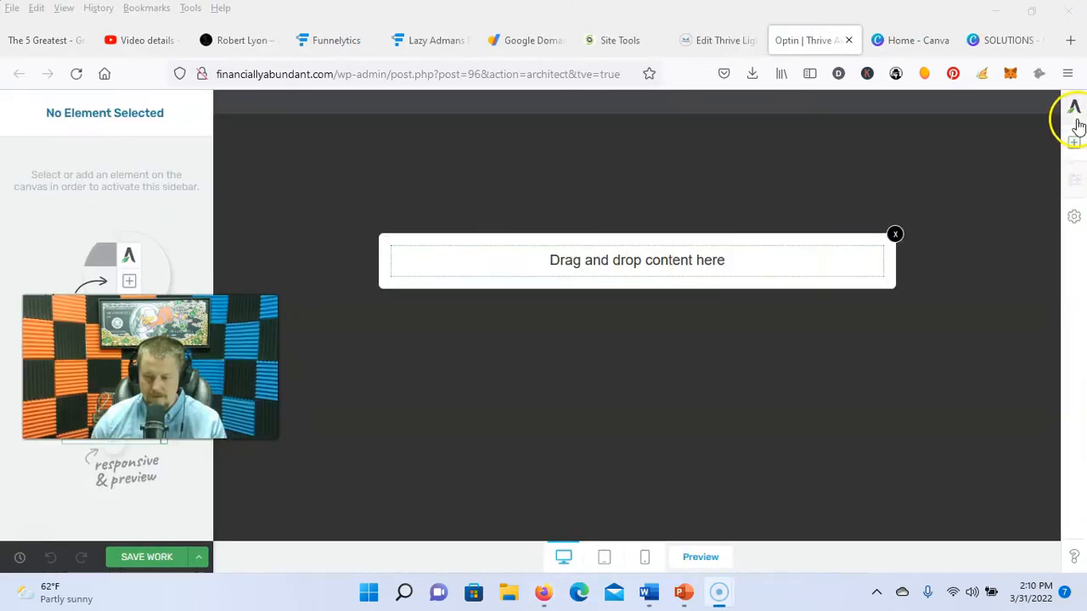
pyautogui.click(943, 268)
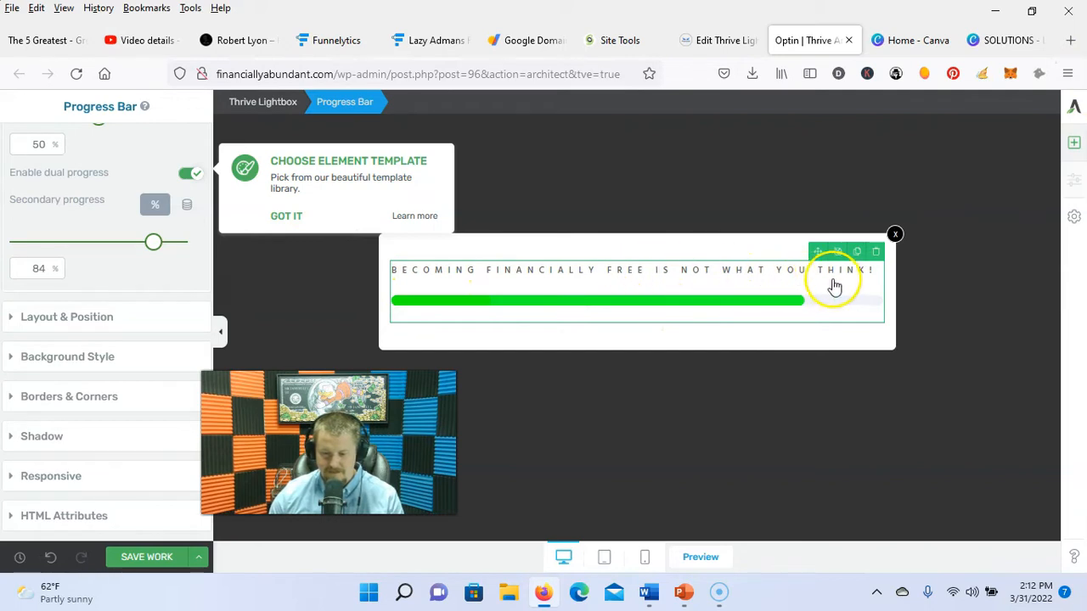
# Step: Add an Opt-in Form 01 name-and-email sign-up form below the progress bar
pyautogui.click(647, 340)
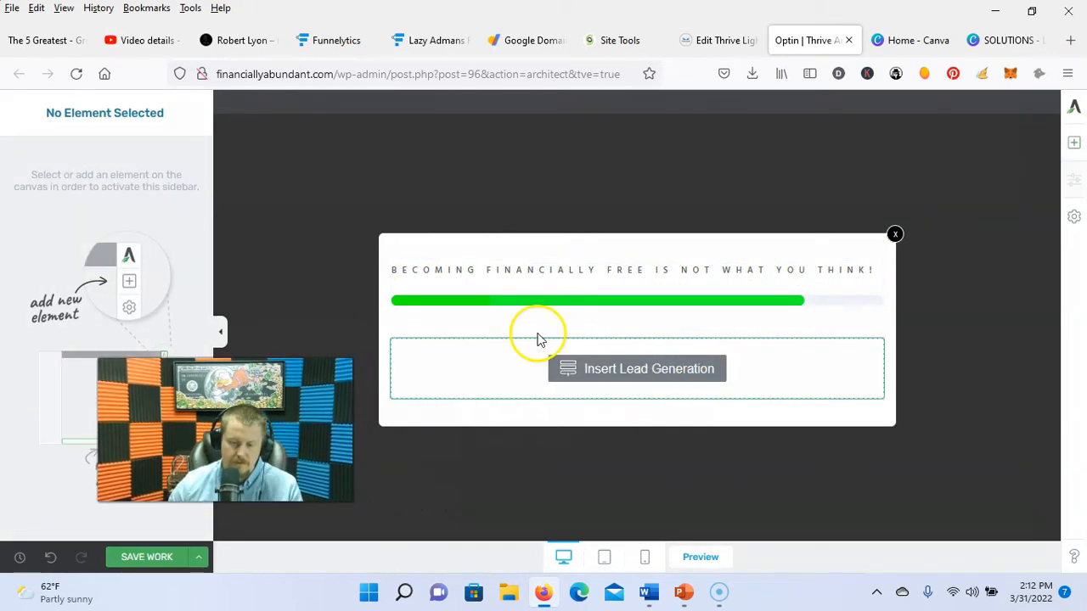
pyautogui.click(628, 369)
pyautogui.scroll(-2, 561, 323)
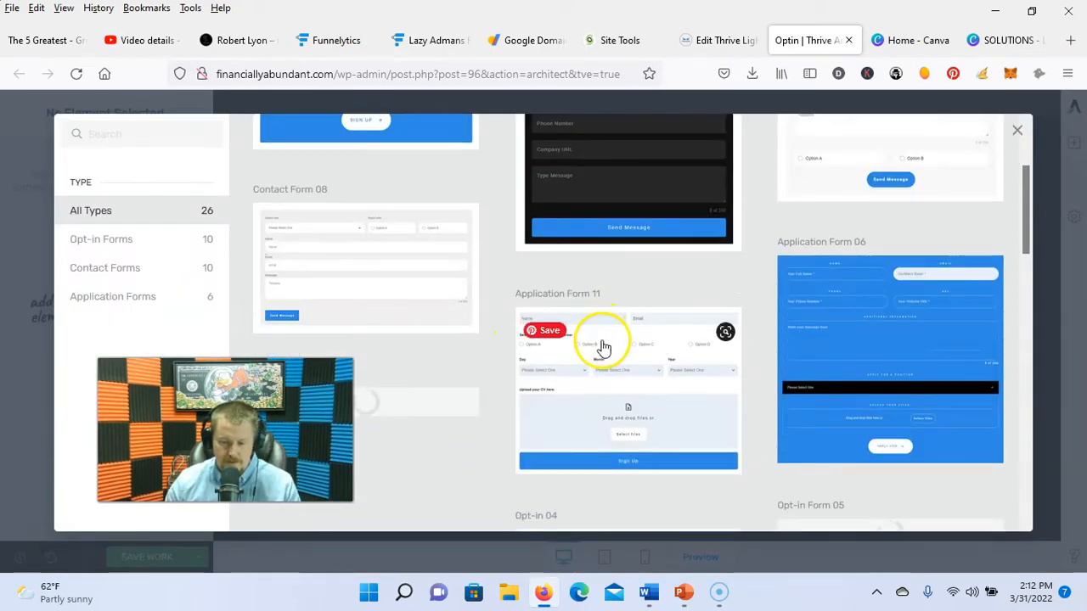
pyautogui.scroll(-3, 631, 321)
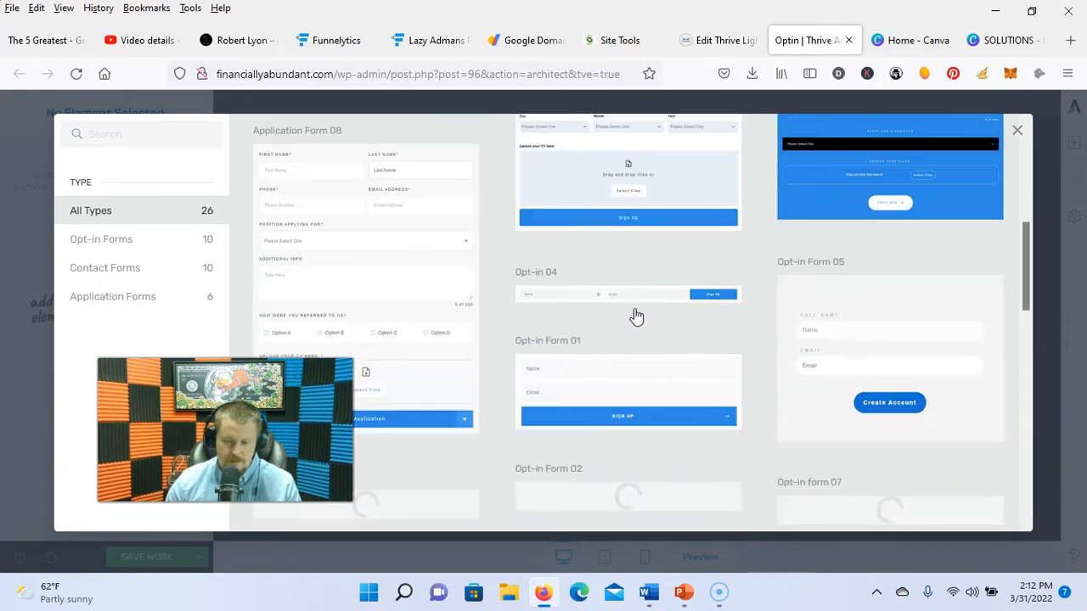
pyautogui.click(630, 377)
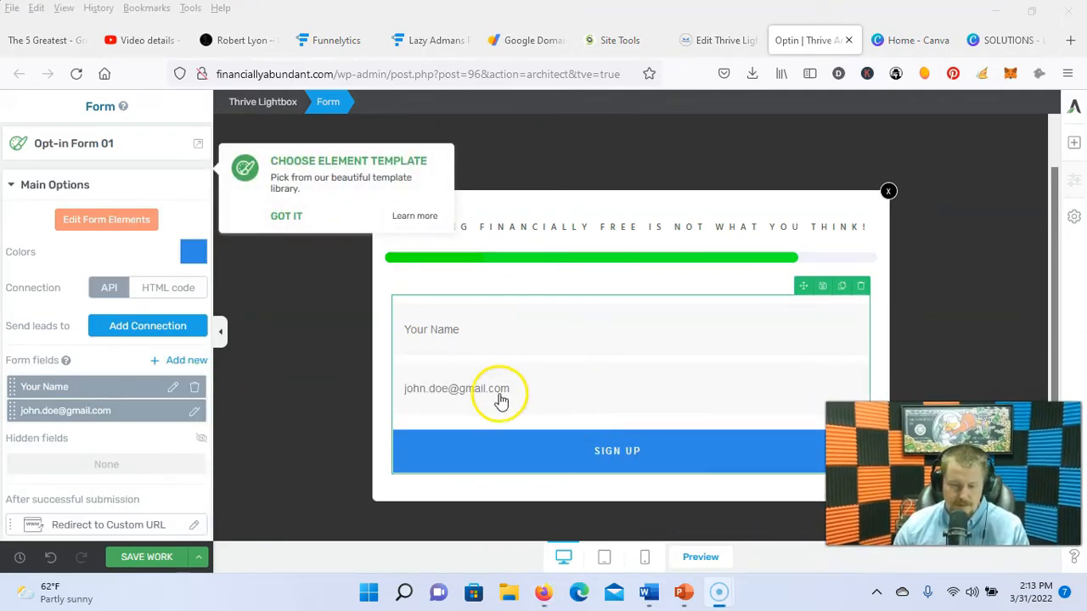
# Step: Recolour the opt-in form's SIGN UP button bright red
pyautogui.click(193, 250)
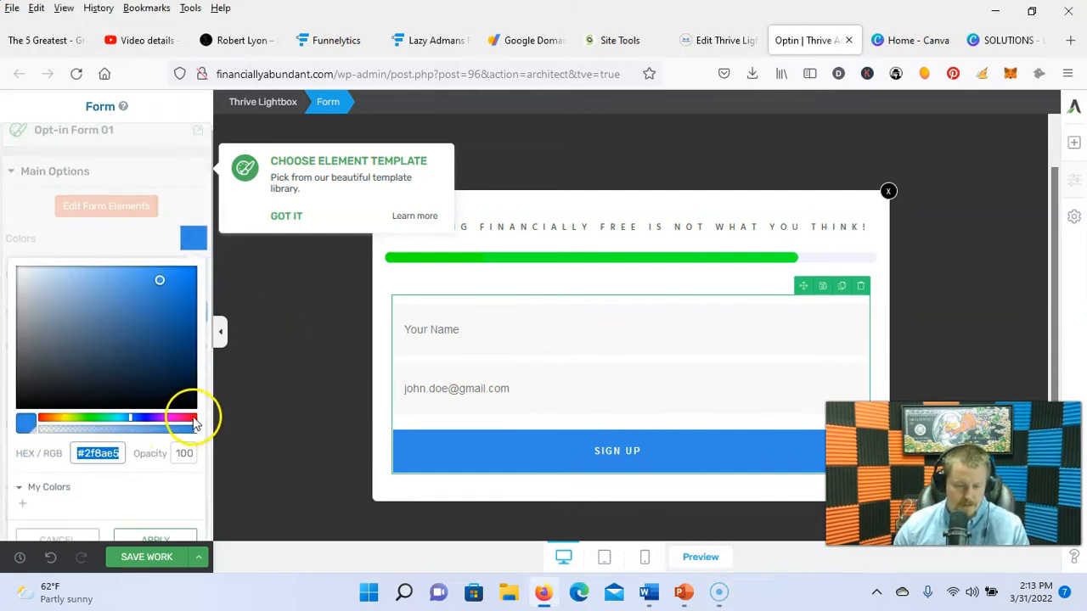
pyautogui.click(40, 419)
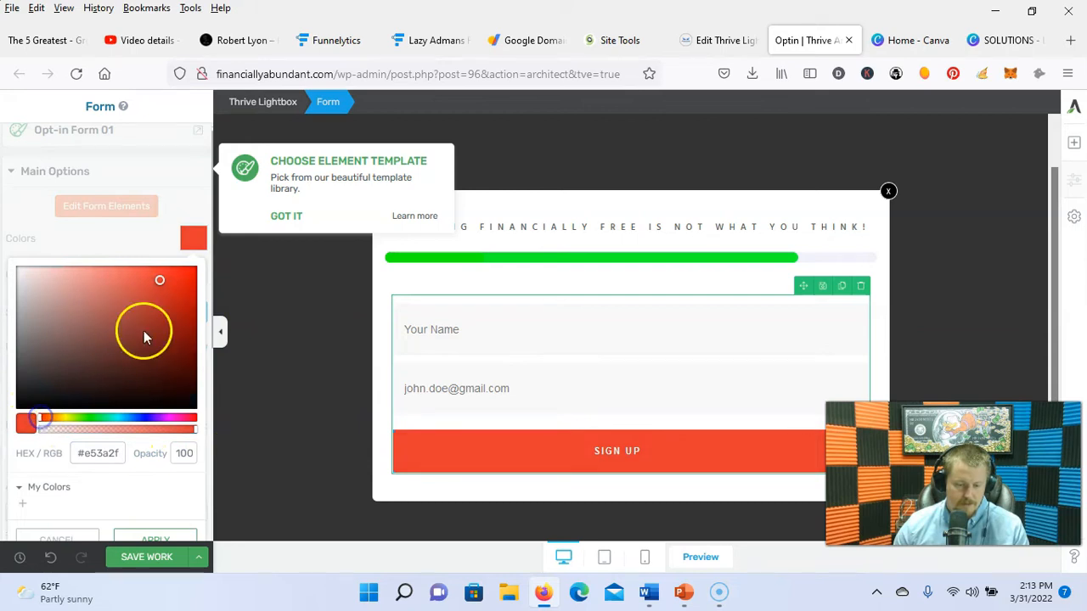
pyautogui.moveTo(160, 286); pyautogui.dragTo(209, 262)
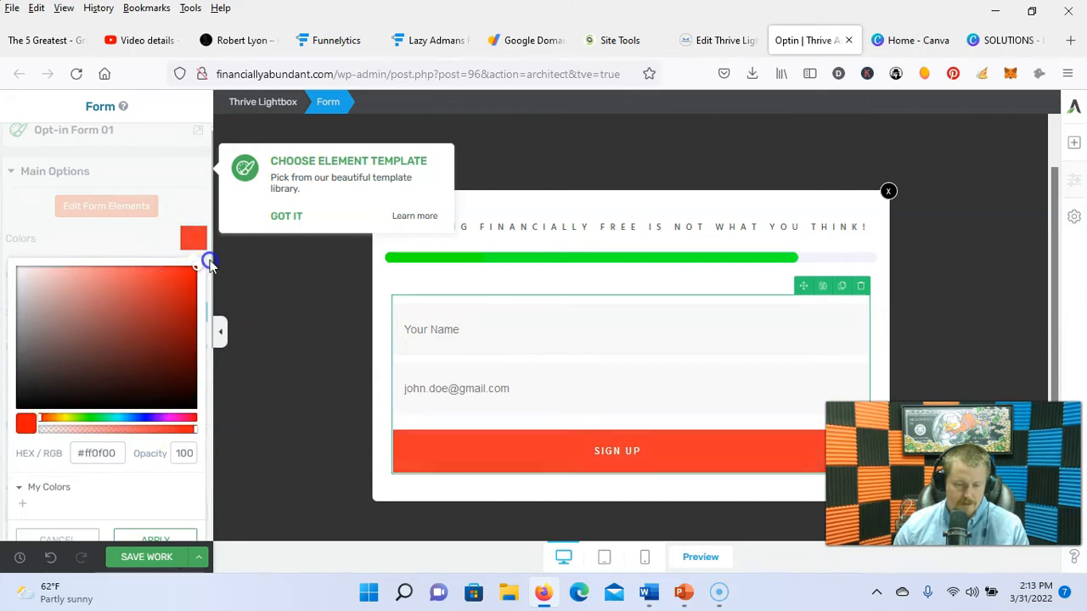
pyautogui.click(153, 541)
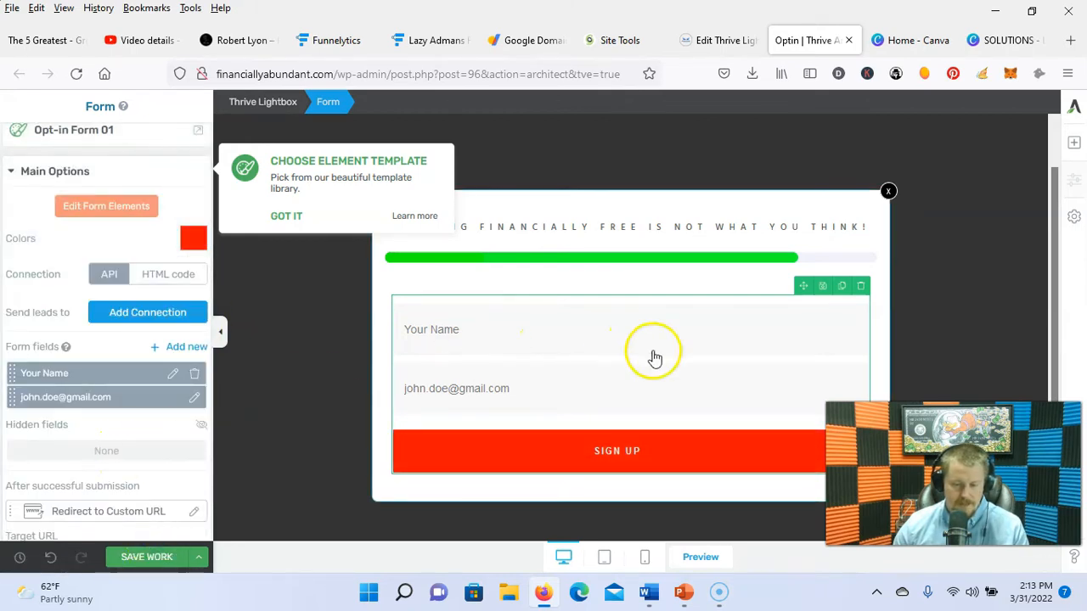
# Step: Make the lightbox heading bold Times New Roman and save the lightbox
pyautogui.click(503, 231)
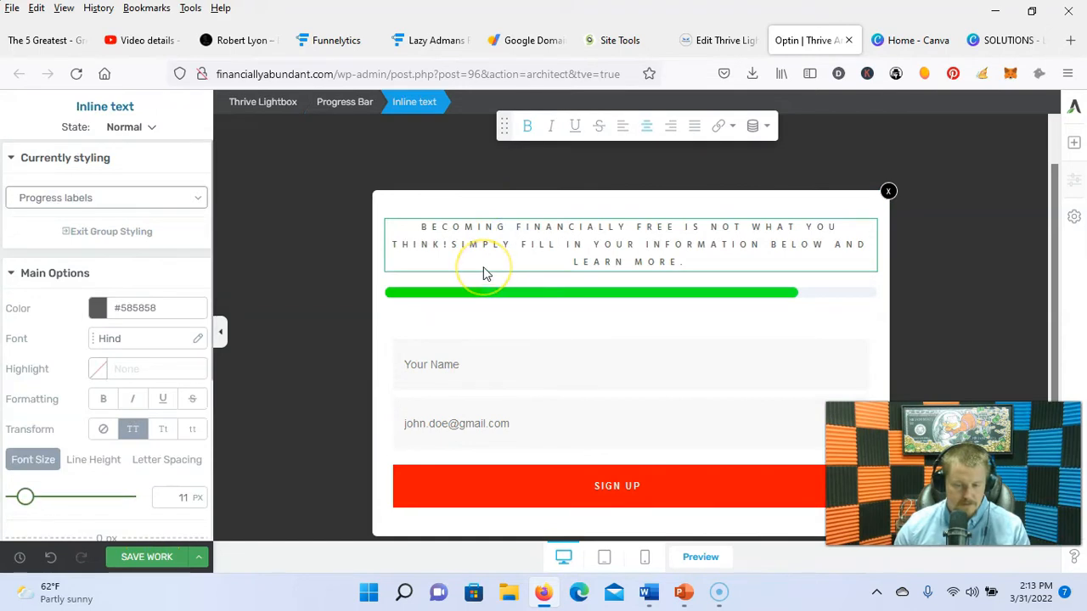
pyautogui.click(483, 266)
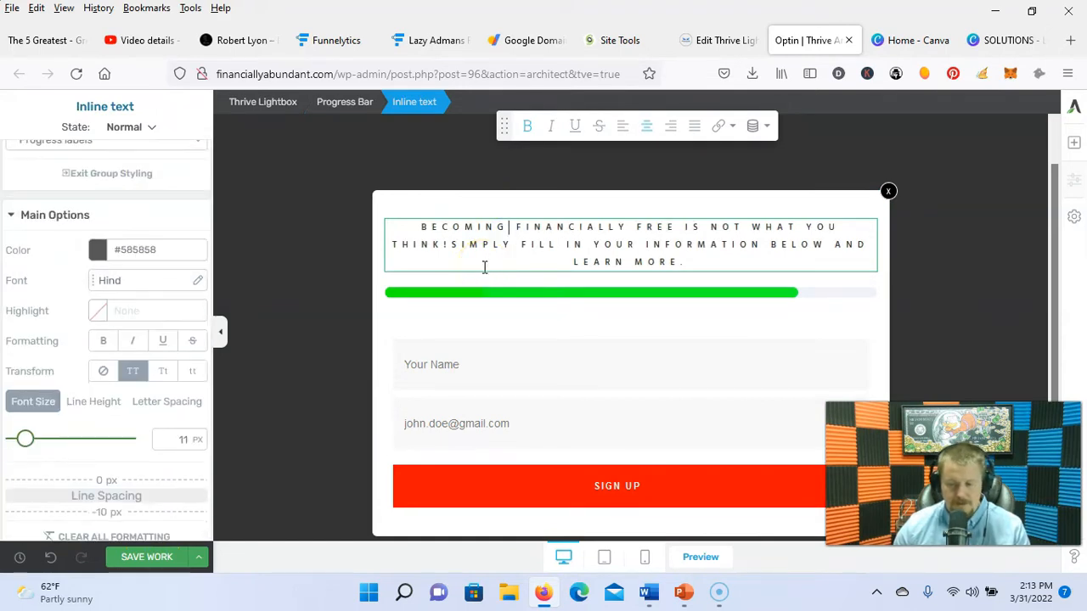
pyautogui.click(198, 282)
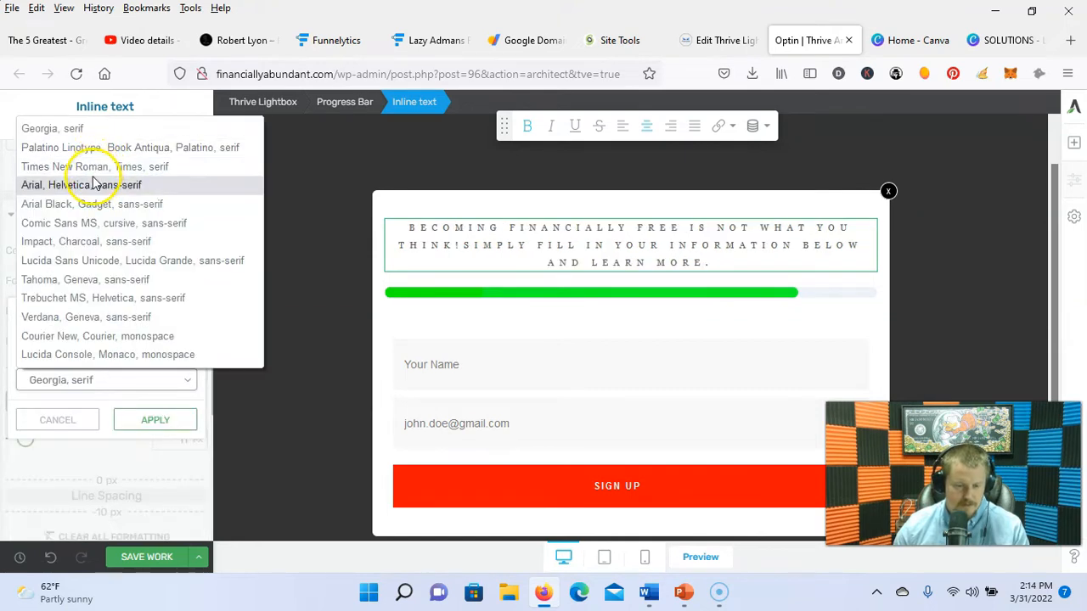
pyautogui.click(93, 171)
pyautogui.click(153, 419)
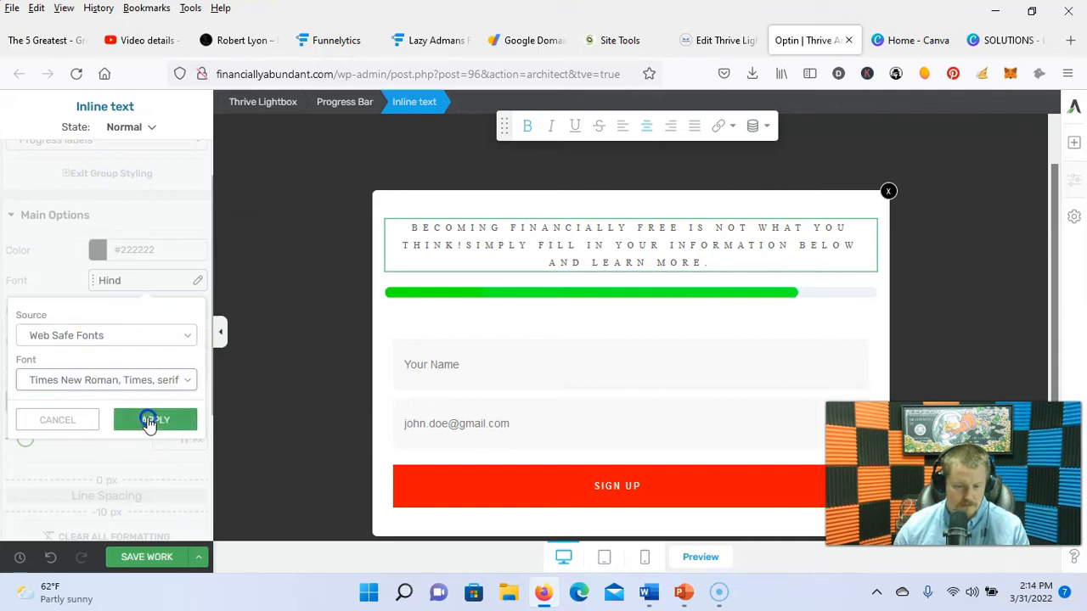
pyautogui.click(106, 341)
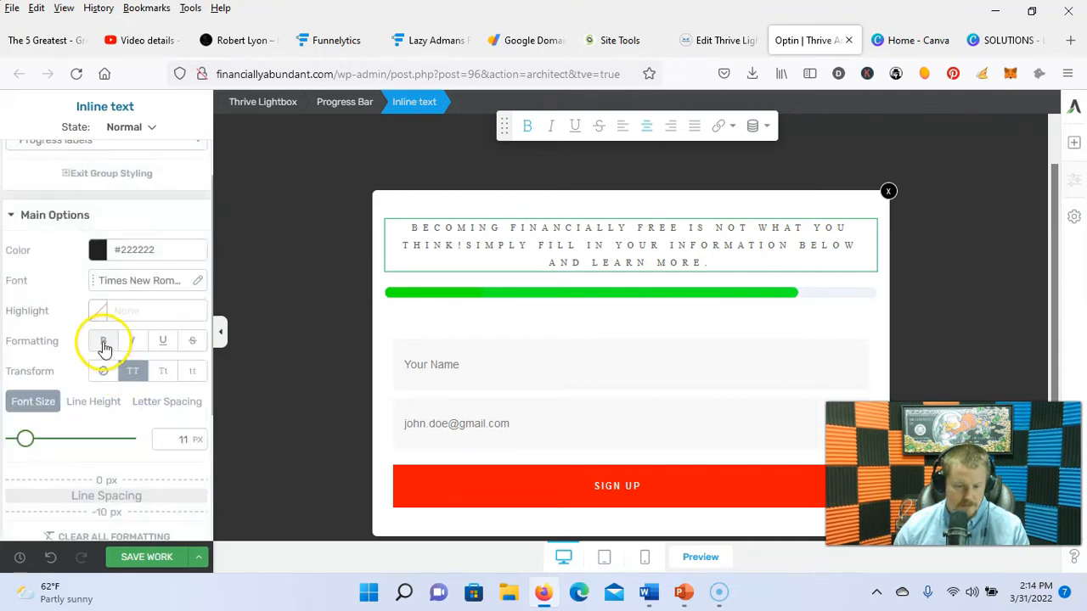
pyautogui.tripleClick(645, 255)
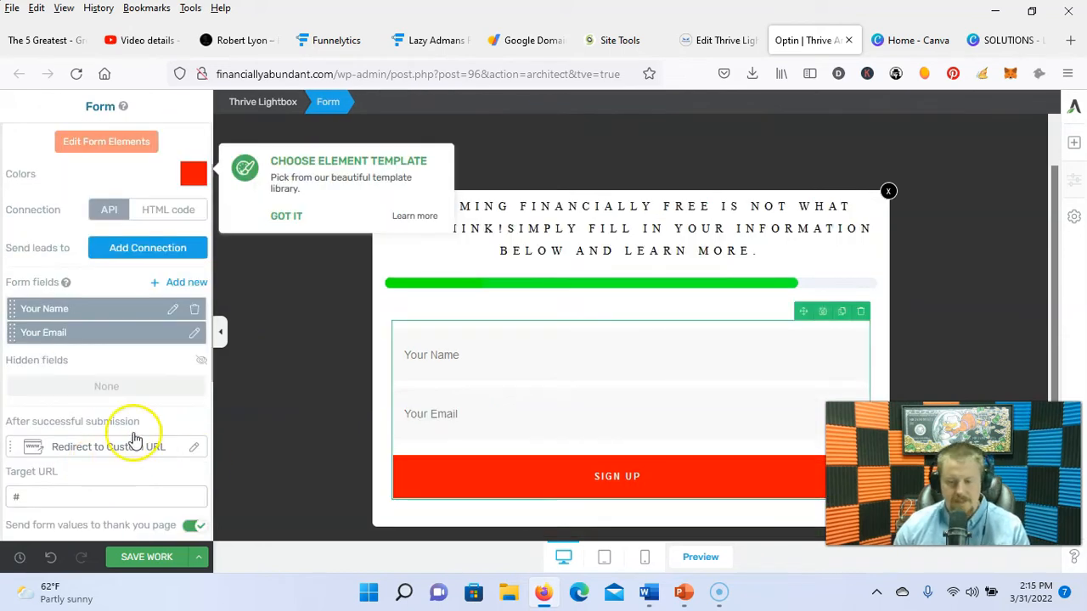
pyautogui.click(148, 556)
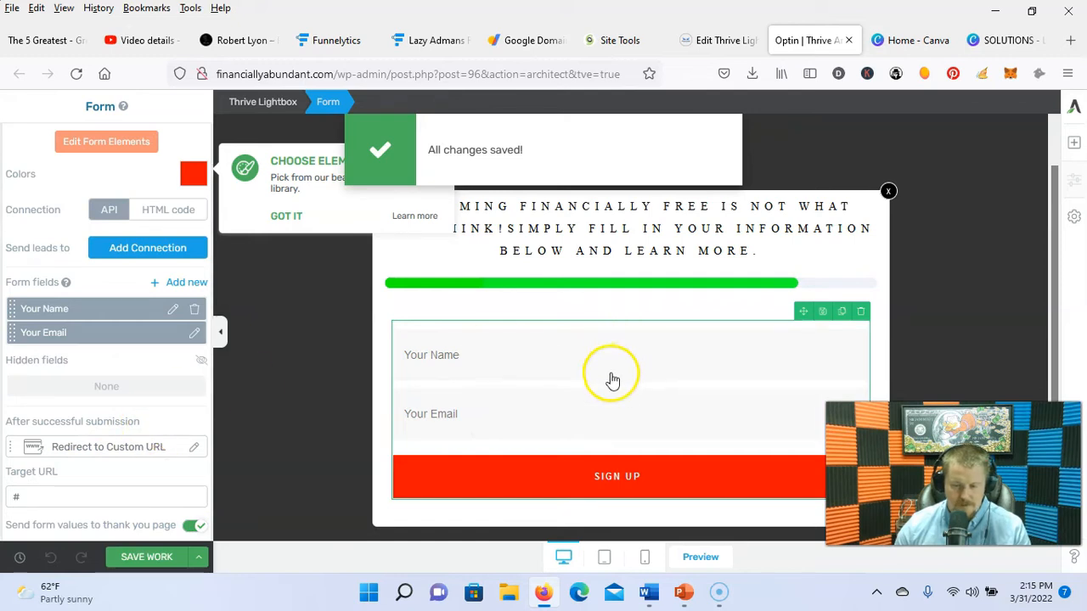
# Step: Edit the SIGN UP button text, then give Show Me How an Open Thrive Lightbox click action
pyautogui.doubleClick(706, 489)
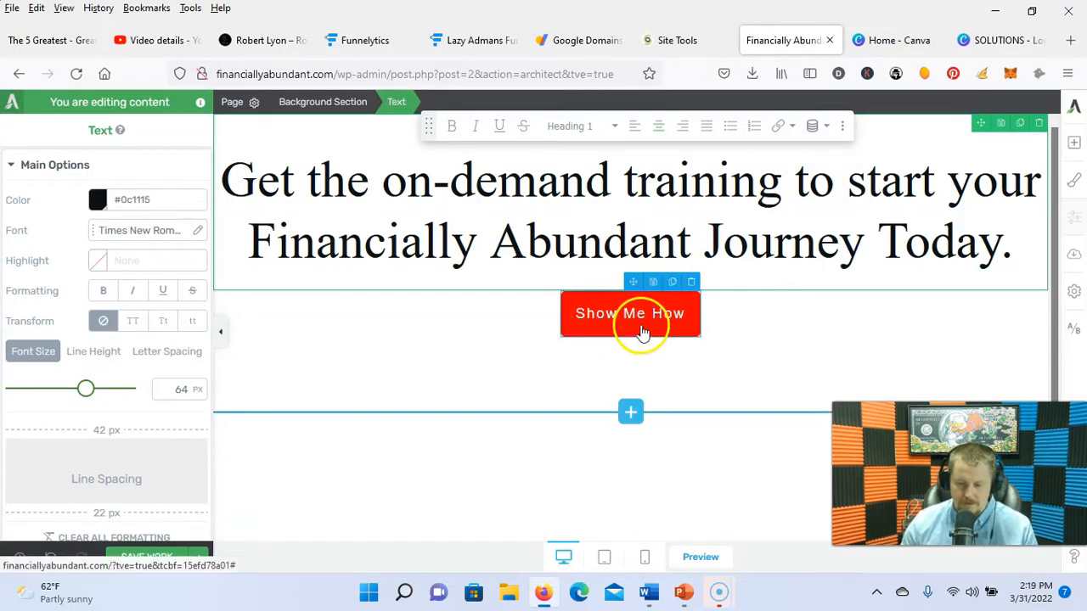
pyautogui.click(643, 332)
pyautogui.scroll(-6, 198, 388)
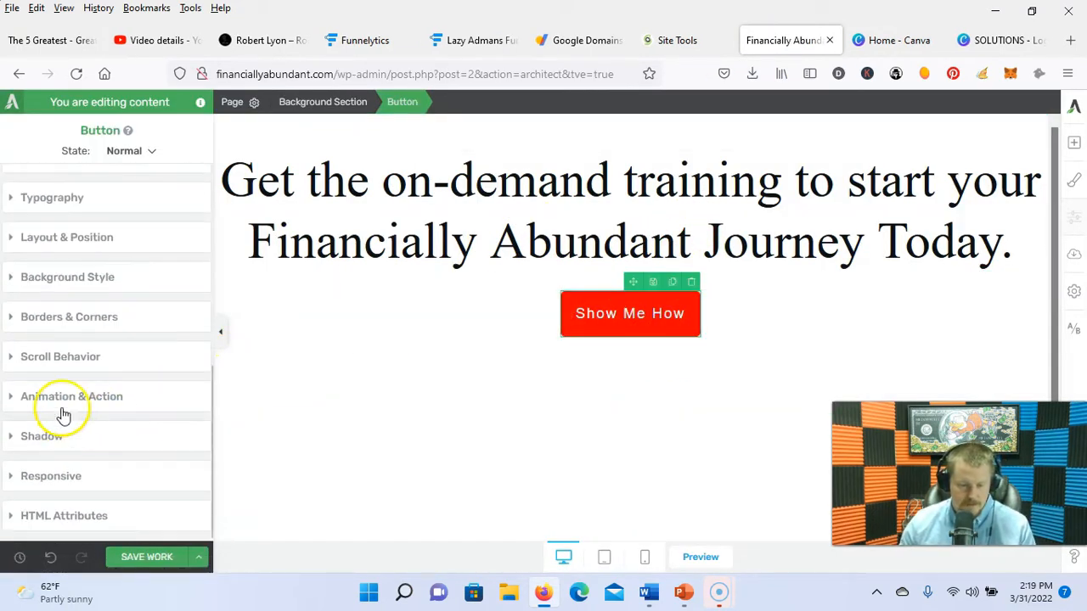
pyautogui.click(62, 399)
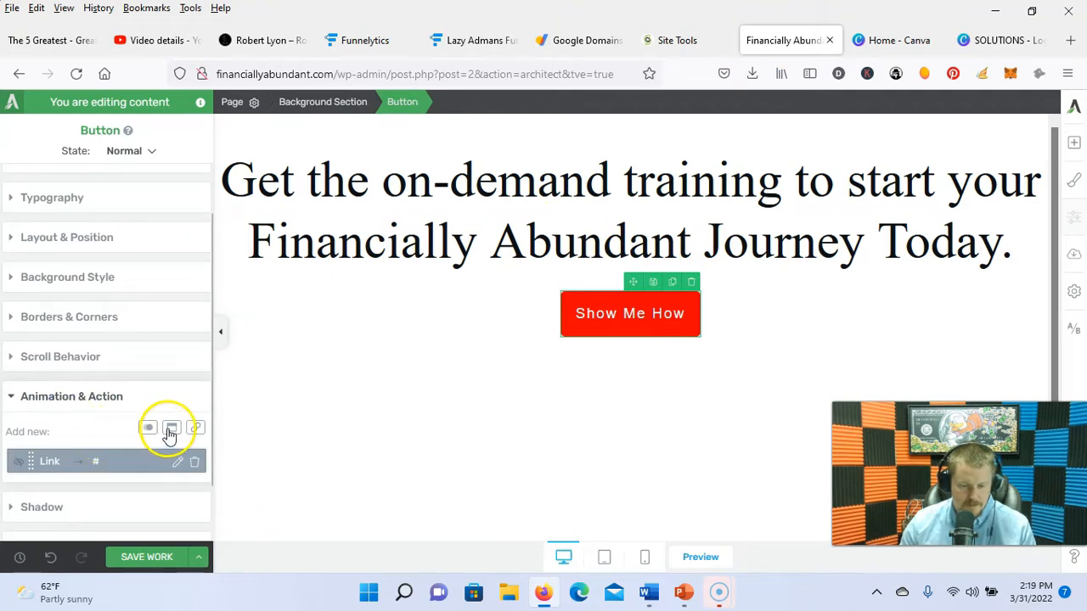
pyautogui.click(171, 431)
pyautogui.scroll(-1, 113, 465)
pyautogui.click(68, 437)
# Step: Point the button's action at the Optin lightbox, then save and preview the live homepage
pyautogui.click(115, 460)
pyautogui.write('Optin')
pyautogui.click(99, 493)
pyautogui.click(196, 397)
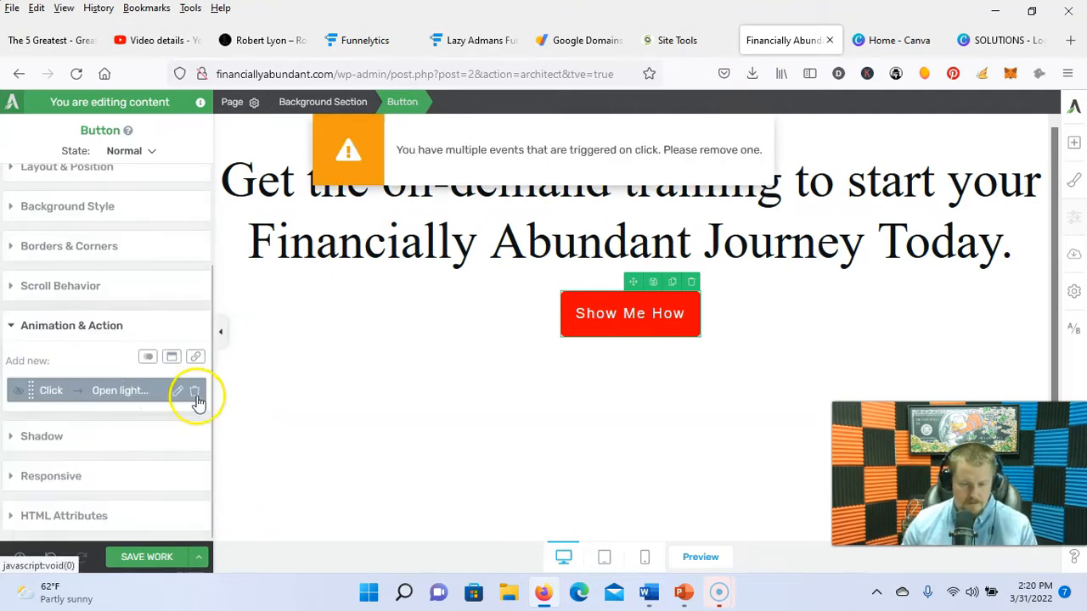
pyautogui.click(168, 557)
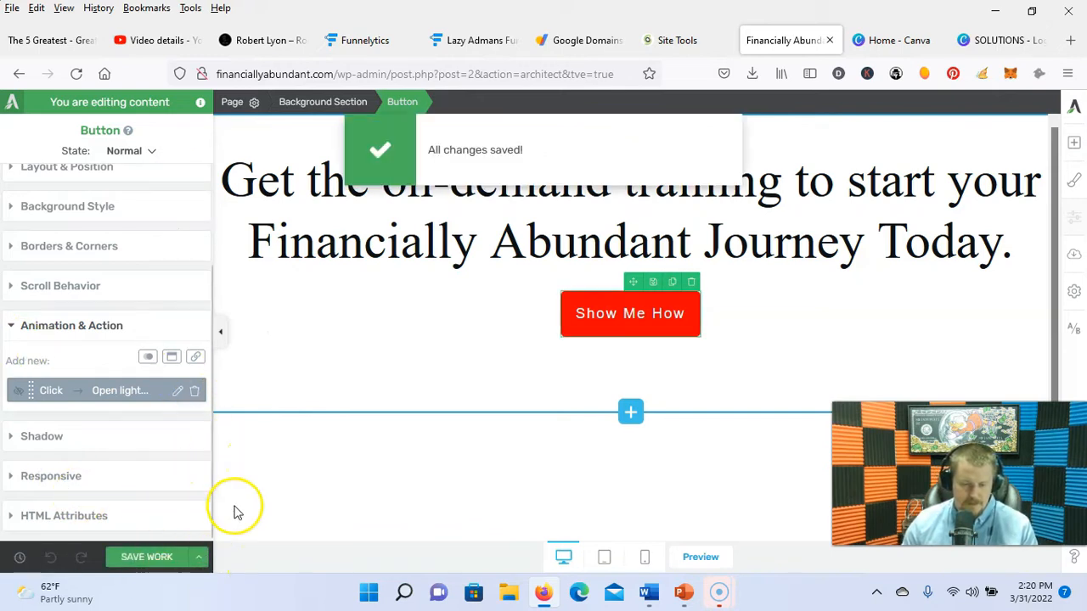
pyautogui.click(200, 558)
pyautogui.click(95, 459)
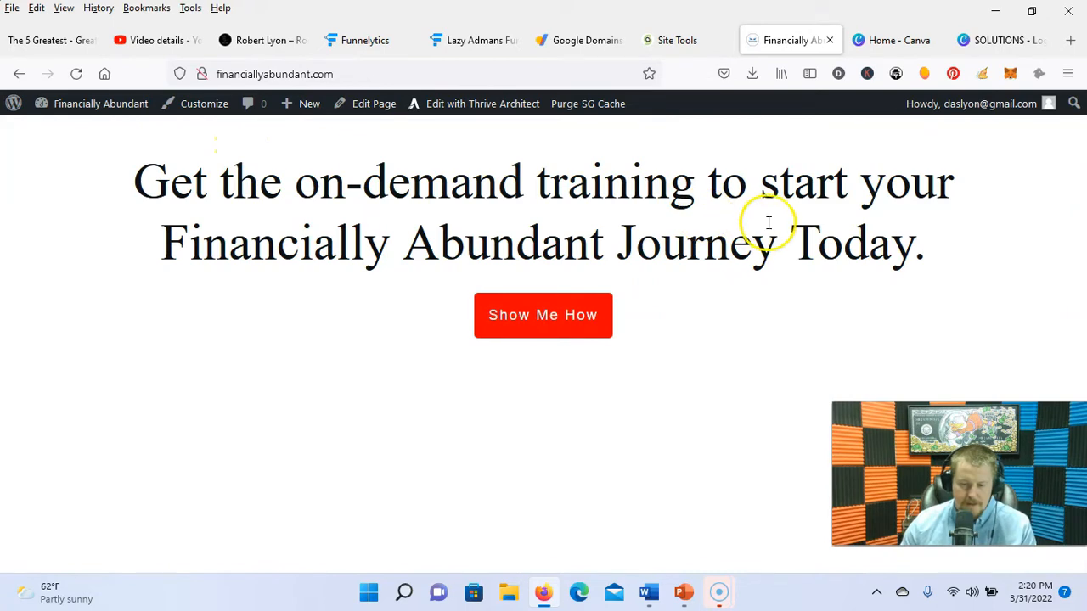
# Step: Test that Show Me How opens the opt-in popup, close it, and switch to the Lazy Admans funnel map
pyautogui.click(540, 317)
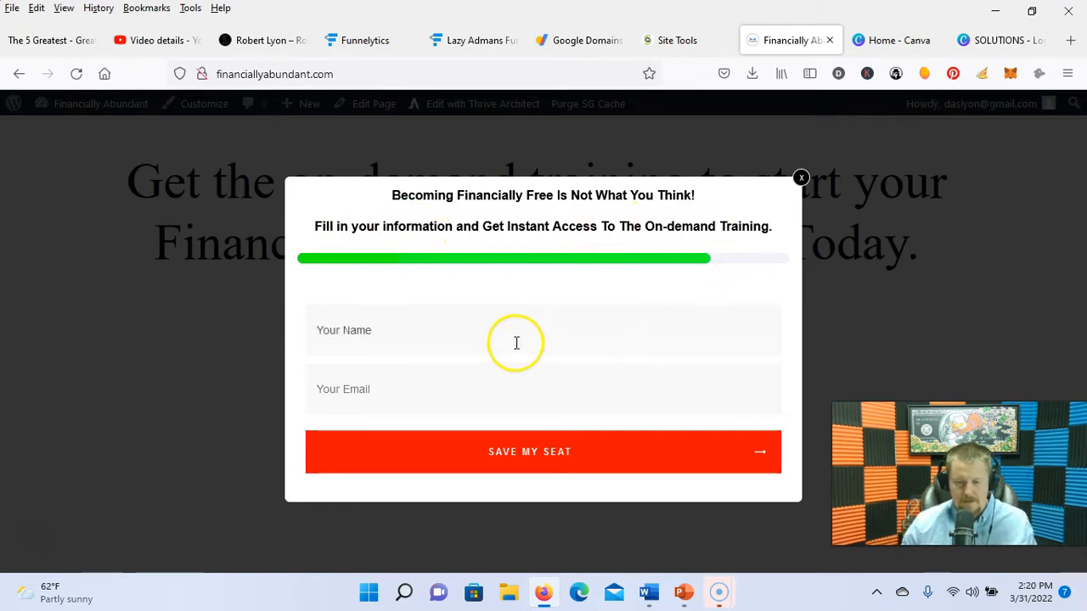
pyautogui.click(802, 177)
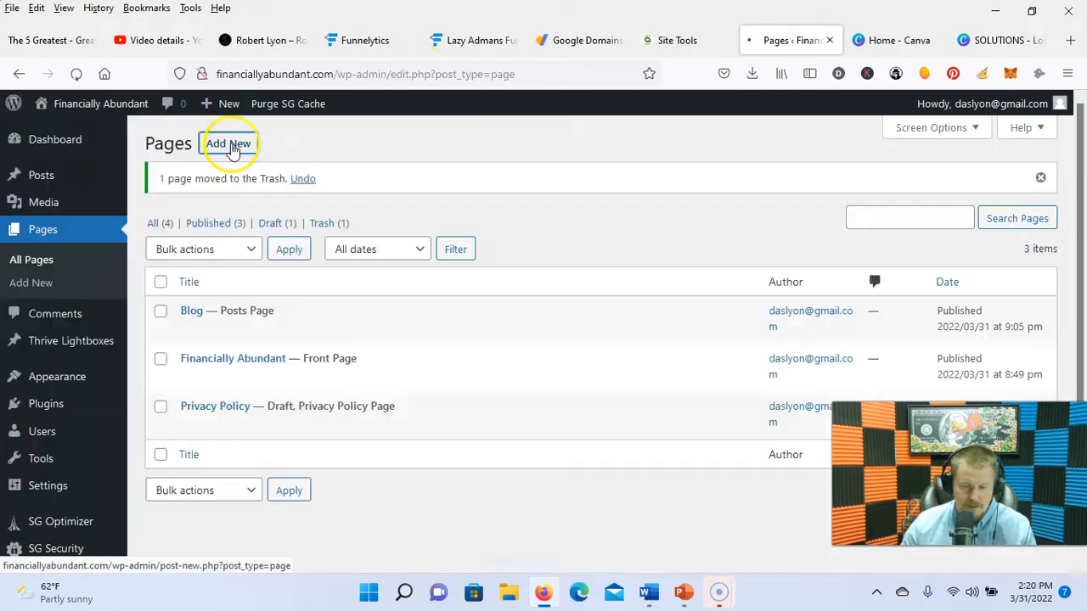
pyautogui.click(229, 143)
pyautogui.click(473, 40)
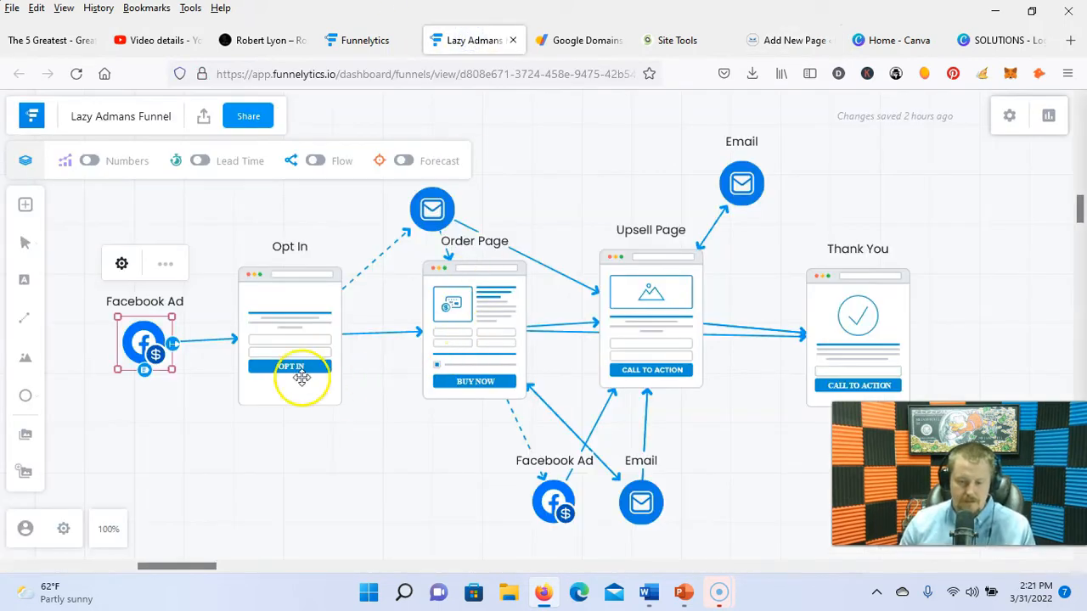
# Step: Return to the new Training Page editor and open its featured image picker
pyautogui.click(794, 40)
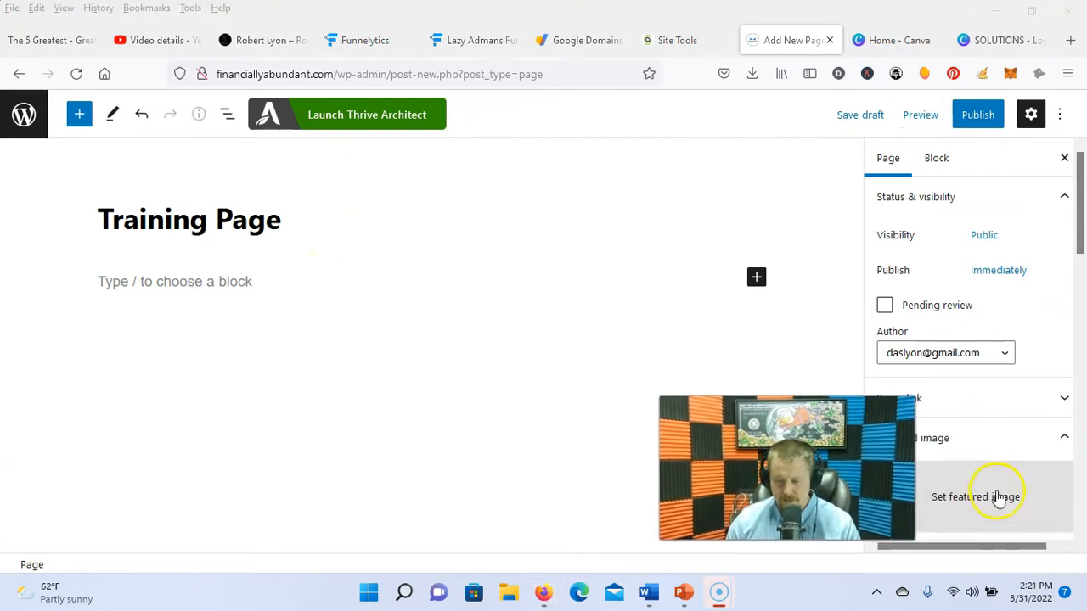
pyautogui.click(996, 499)
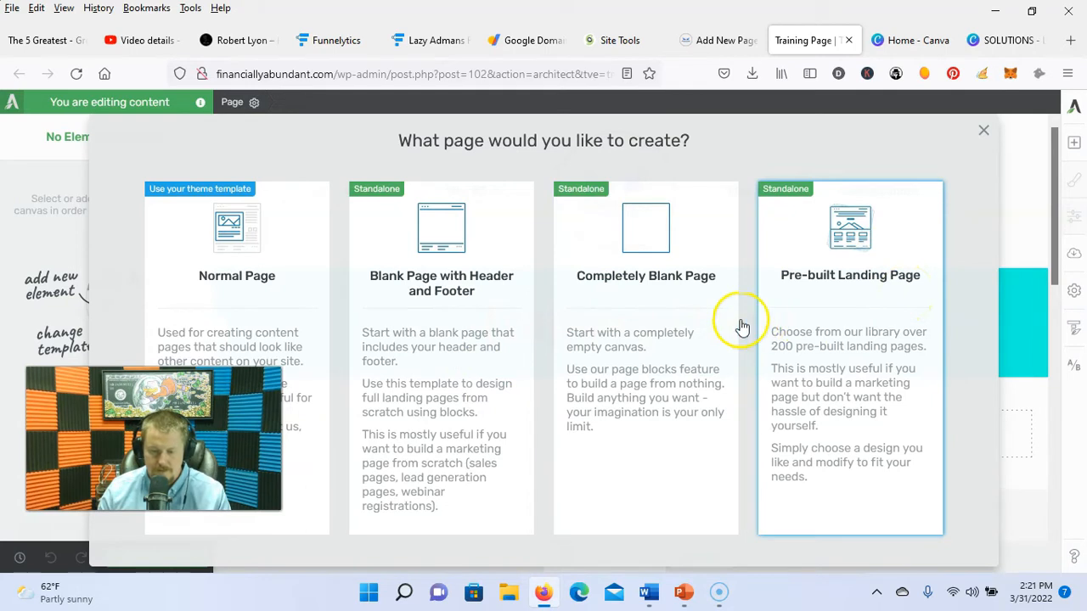
# Step: Apply the Atomic 2 Smart Video pre-built landing page template to the Training Page
pyautogui.click(860, 246)
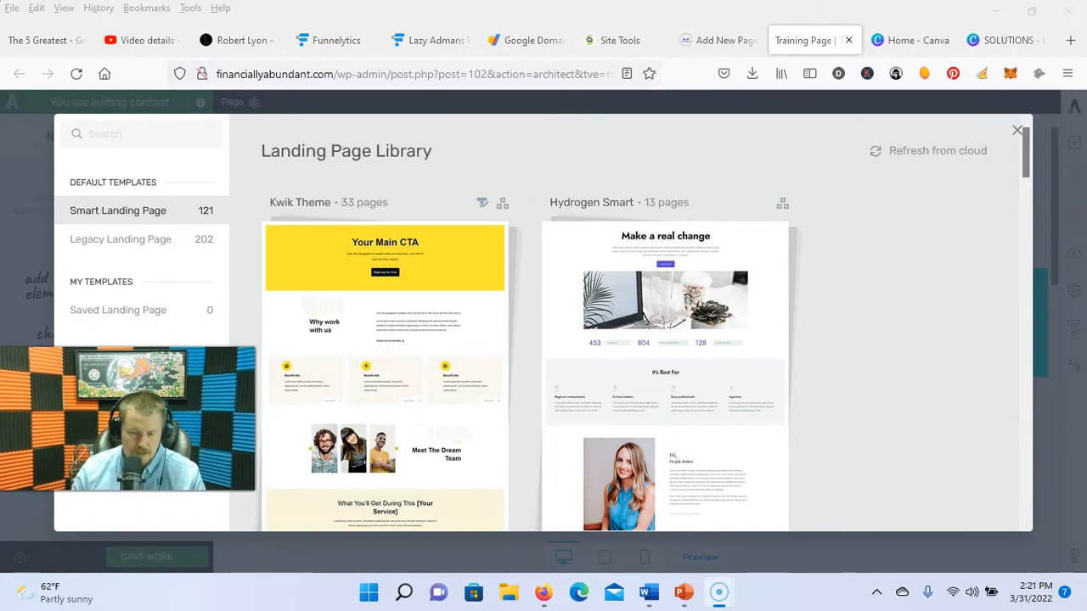
pyautogui.scroll(-10, 644, 363)
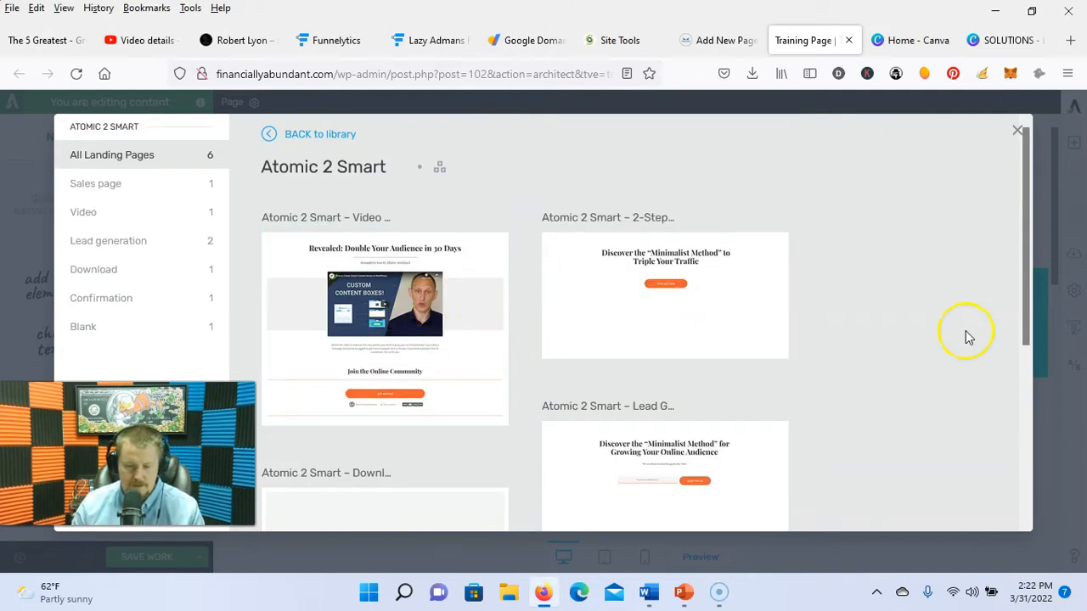
pyautogui.scroll(-3, 568, 373)
pyautogui.scroll(3, 554, 354)
pyautogui.click(451, 355)
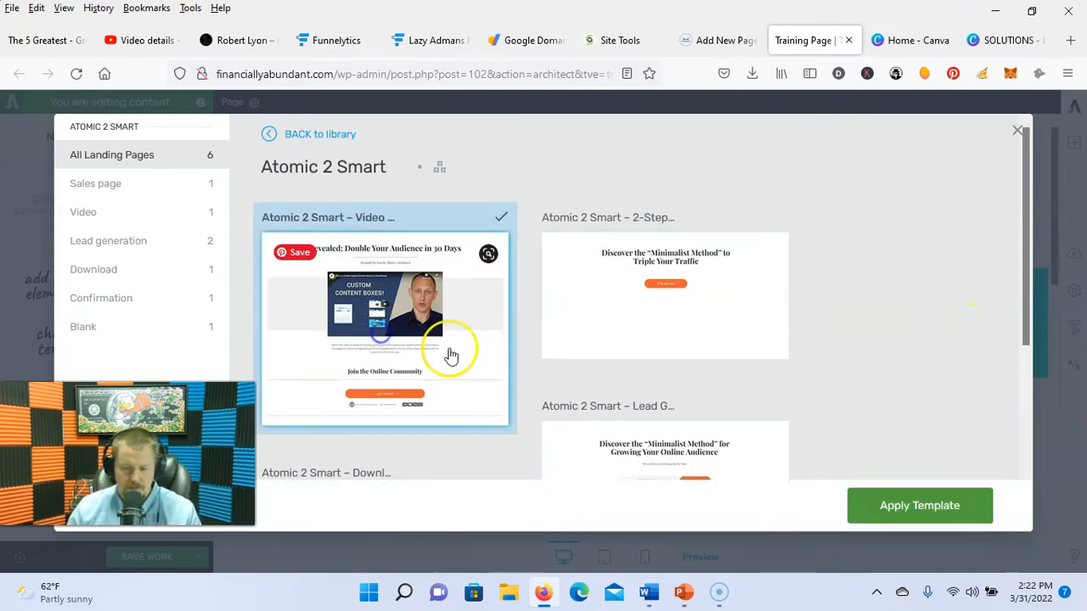
pyautogui.click(895, 507)
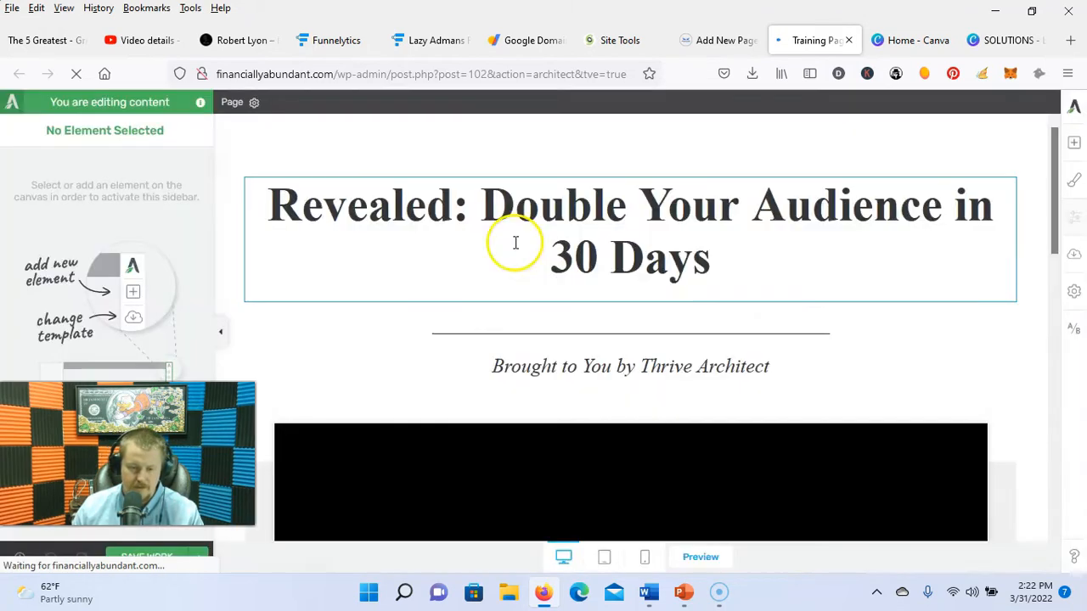
# Step: Open the live Lazy Adman's Way To Riches page and test its checkout button
pyautogui.click(243, 39)
pyautogui.click(367, 425)
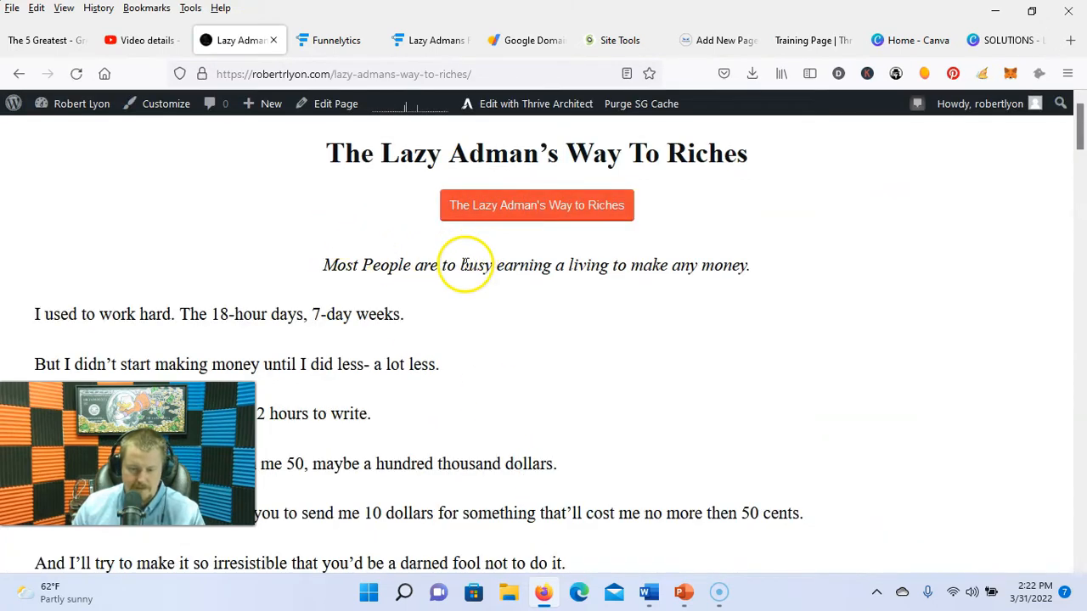
pyautogui.scroll(-7, 492, 213)
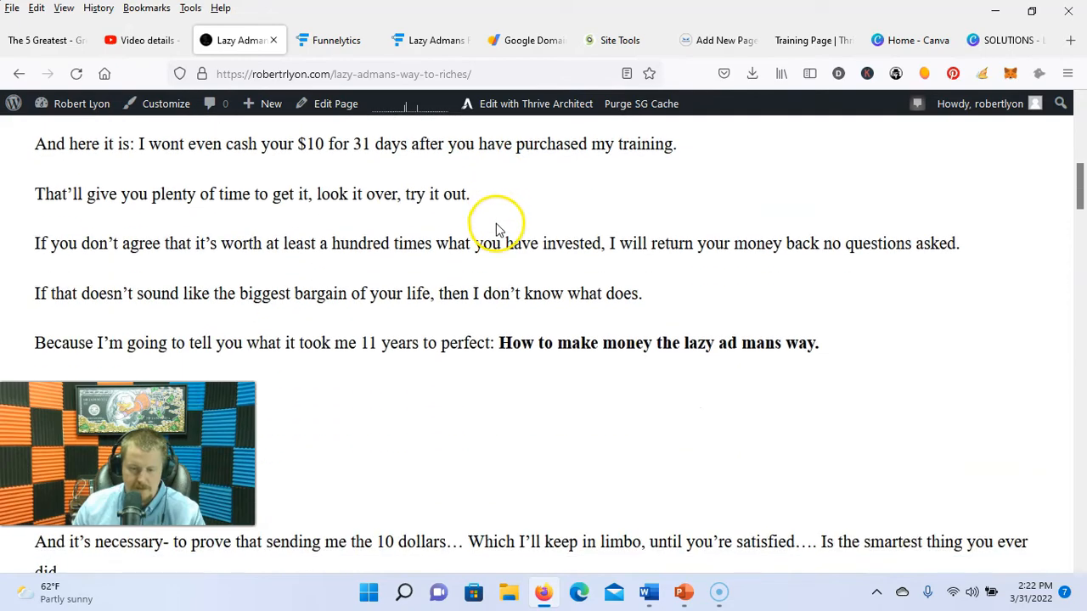
pyautogui.scroll(-15, 498, 229)
pyautogui.scroll(-15, 498, 245)
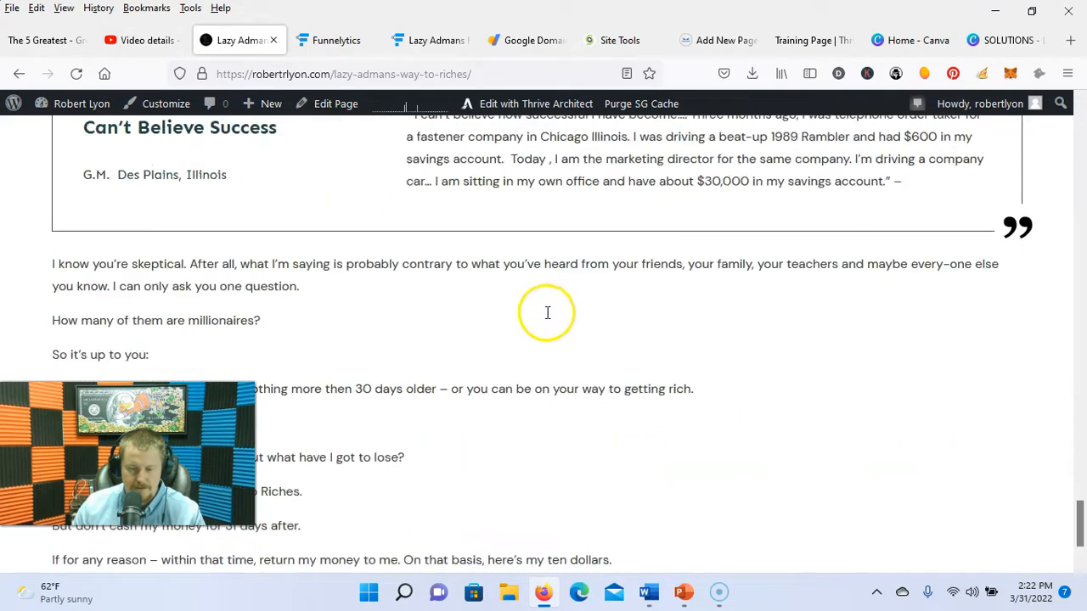
pyautogui.scroll(-3, 547, 312)
pyautogui.click(519, 477)
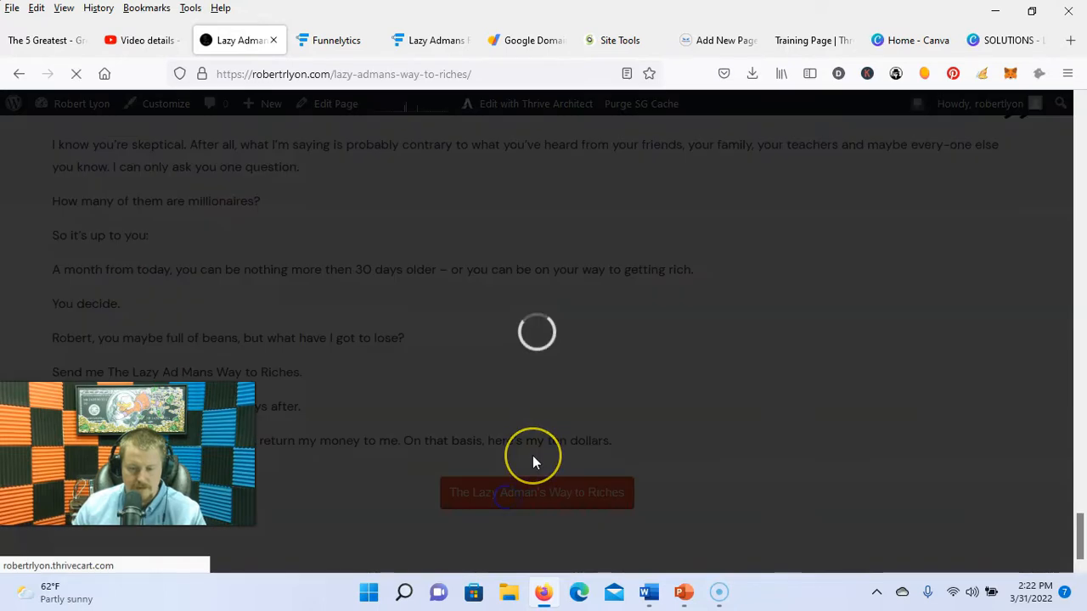
pyautogui.click(591, 233)
# Step: Back in the Training Page editor, select the get started button and dismiss the style notice
pyautogui.click(806, 40)
pyautogui.click(597, 327)
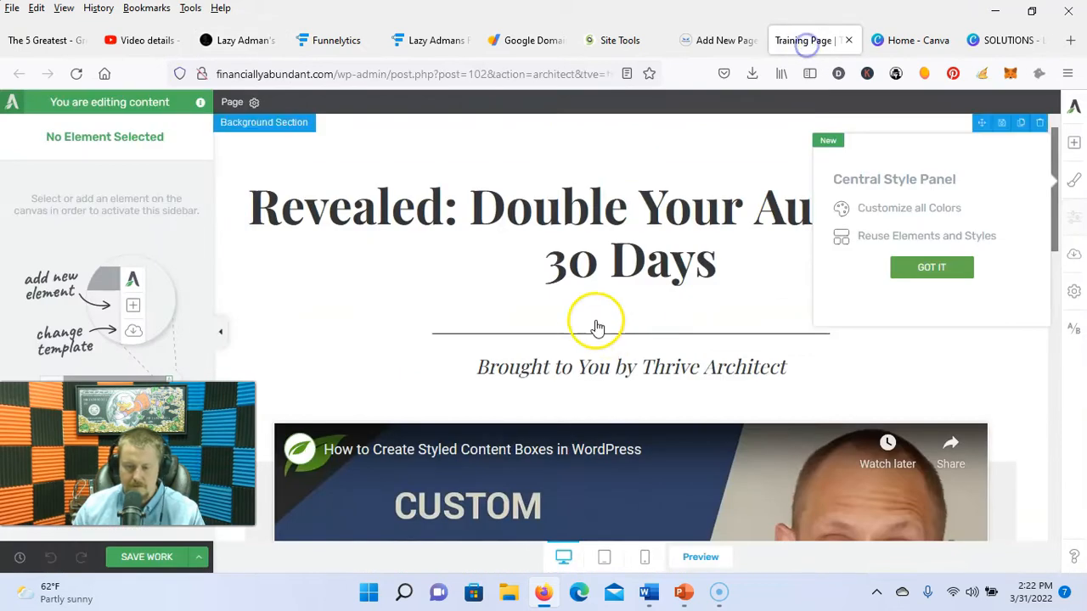
pyautogui.scroll(-3, 507, 306)
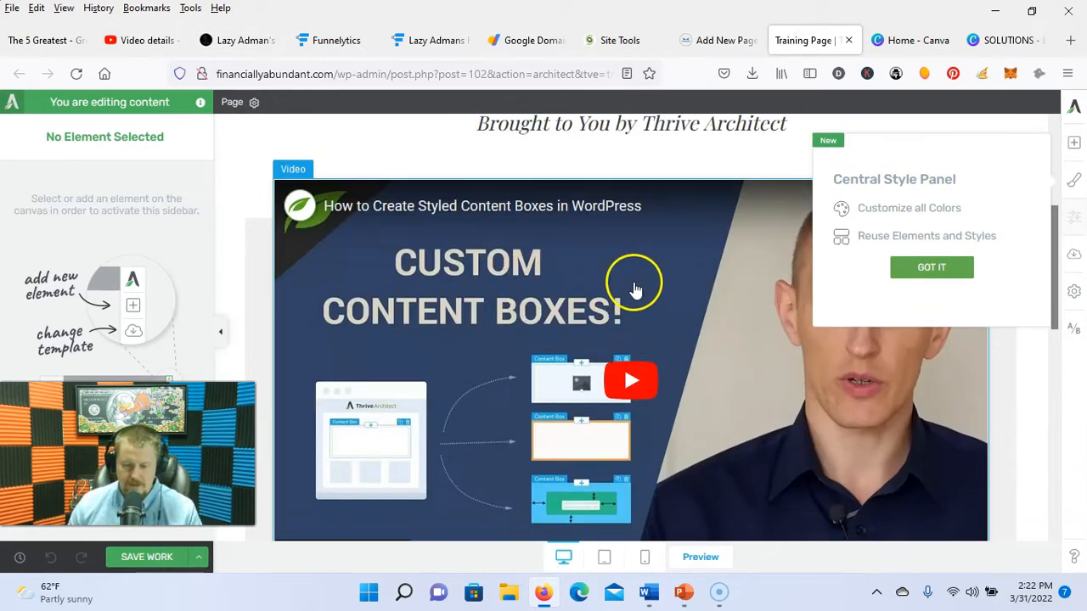
pyautogui.scroll(-8, 635, 289)
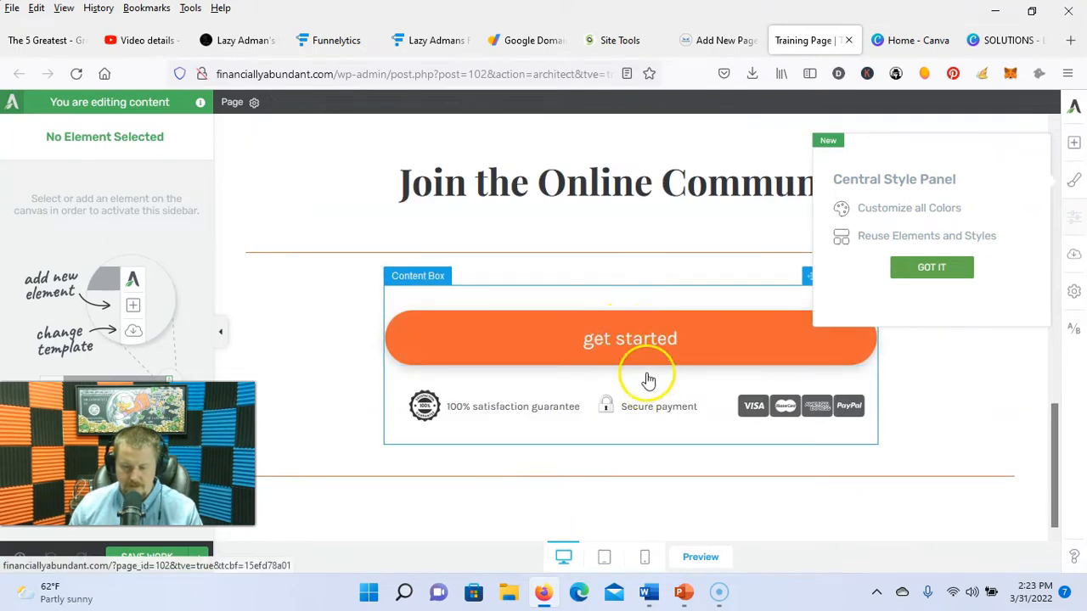
pyautogui.click(708, 334)
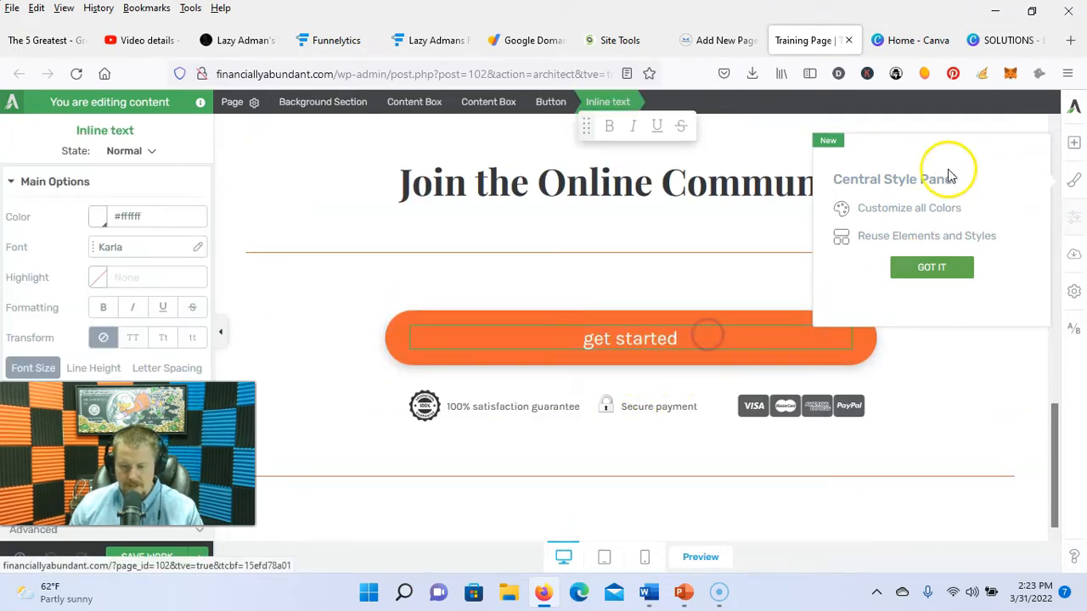
pyautogui.click(931, 265)
# Step: Duplicate the get started button and drag the copy up below the byline
pyautogui.scroll(10, 606, 315)
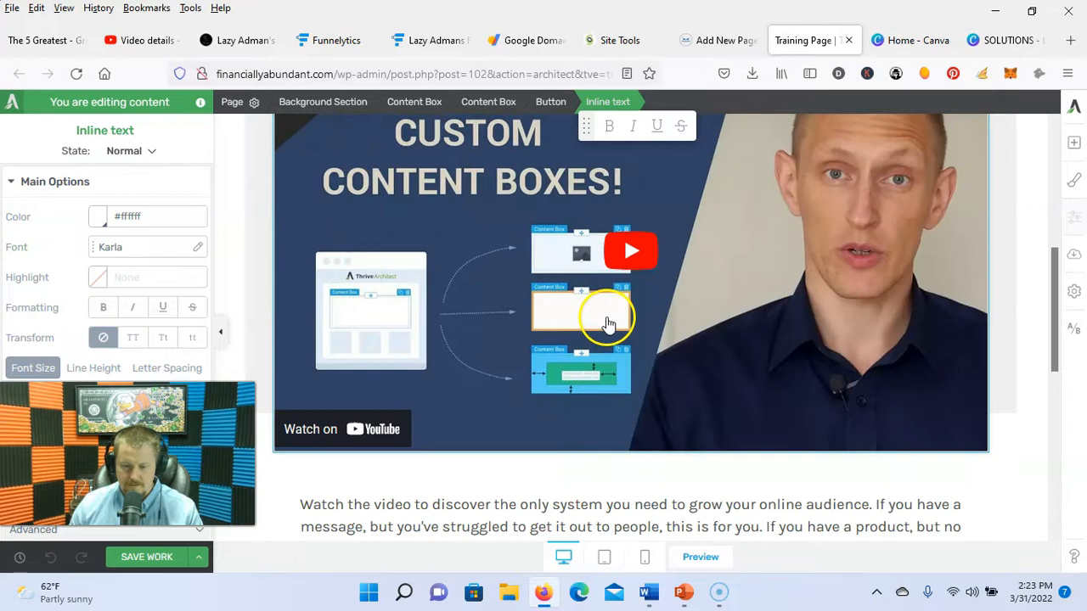
pyautogui.scroll(-10, 620, 263)
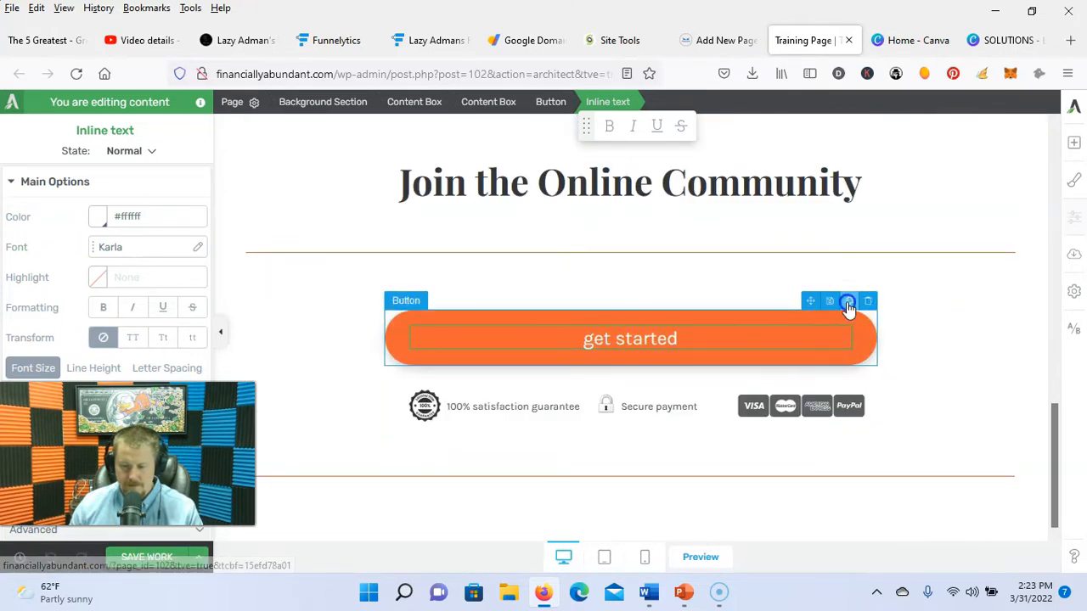
pyautogui.click(832, 304)
pyautogui.moveTo(809, 379); pyautogui.dragTo(623, 393)
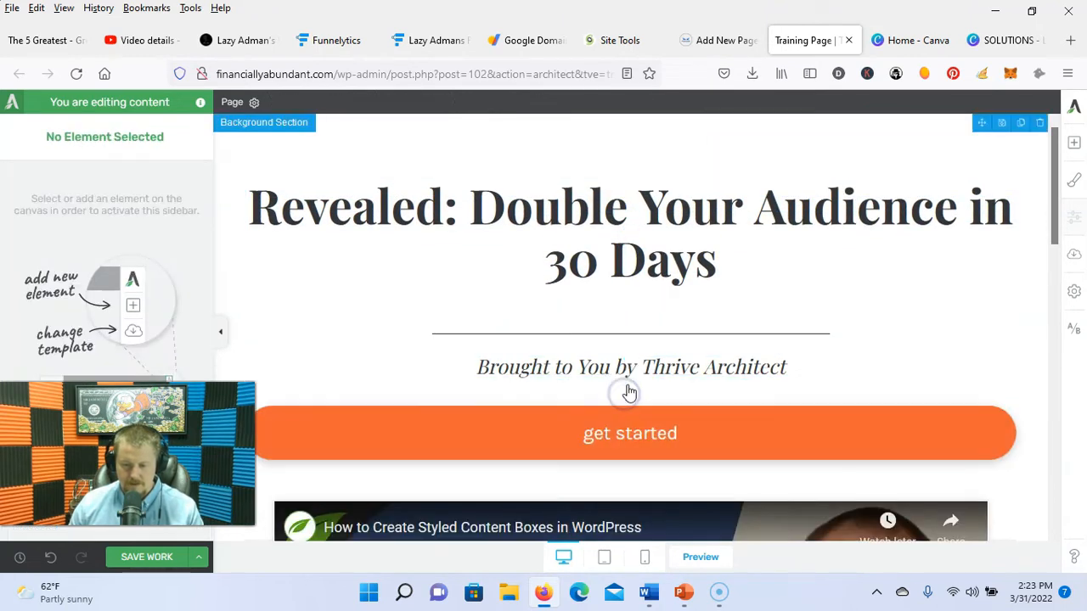
# Step: Replace 'Double Your Audience in 30 Days' to make the heading 'Revealed: The Road Map To Financial Abundance'
pyautogui.click(602, 430)
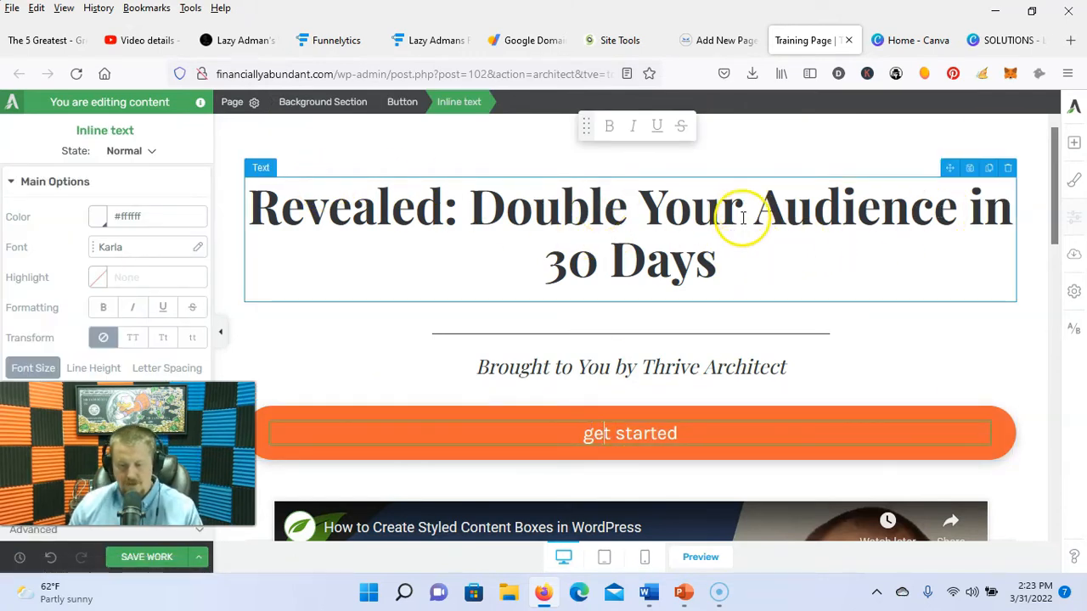
pyautogui.click(755, 269)
pyautogui.moveTo(747, 272); pyautogui.dragTo(478, 212)
pyautogui.write('The Road Map To Financial Abundance')
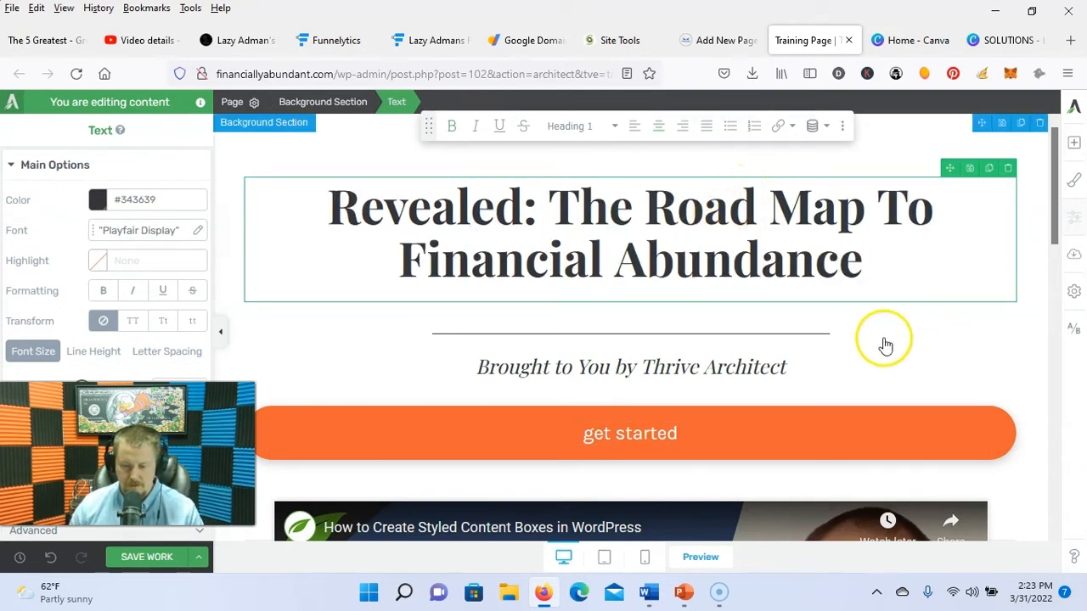
pyautogui.scroll(-2, 813, 317)
pyautogui.scroll(1, 802, 275)
# Step: Delete the Thrive Architect credit from the end of the byline
pyautogui.click(792, 287)
pyautogui.press('BackSpace')
pyautogui.press('BackSpace')
pyautogui.press('BackSpace')
pyautogui.press('BackSpace')
pyautogui.press('BackSpace')
pyautogui.press('BackSpace')
pyautogui.press('BackSpace')
pyautogui.press('BackSpace')
pyautogui.press('BackSpace')
pyautogui.press('BackSpace')
pyautogui.press('BackSpace')
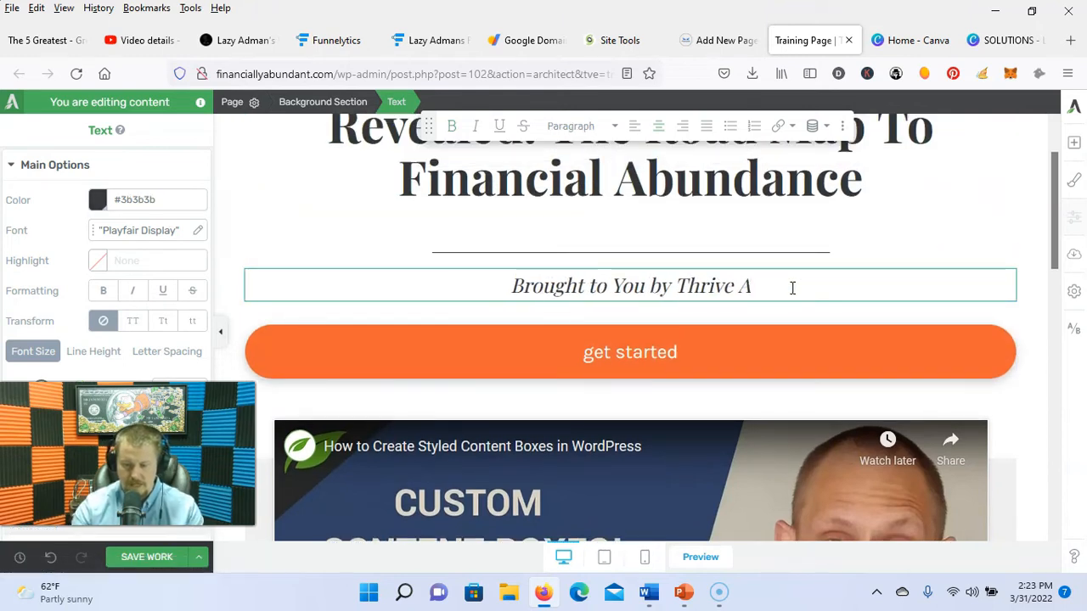
pyautogui.press('BackSpace')
pyautogui.press('BackSpace')
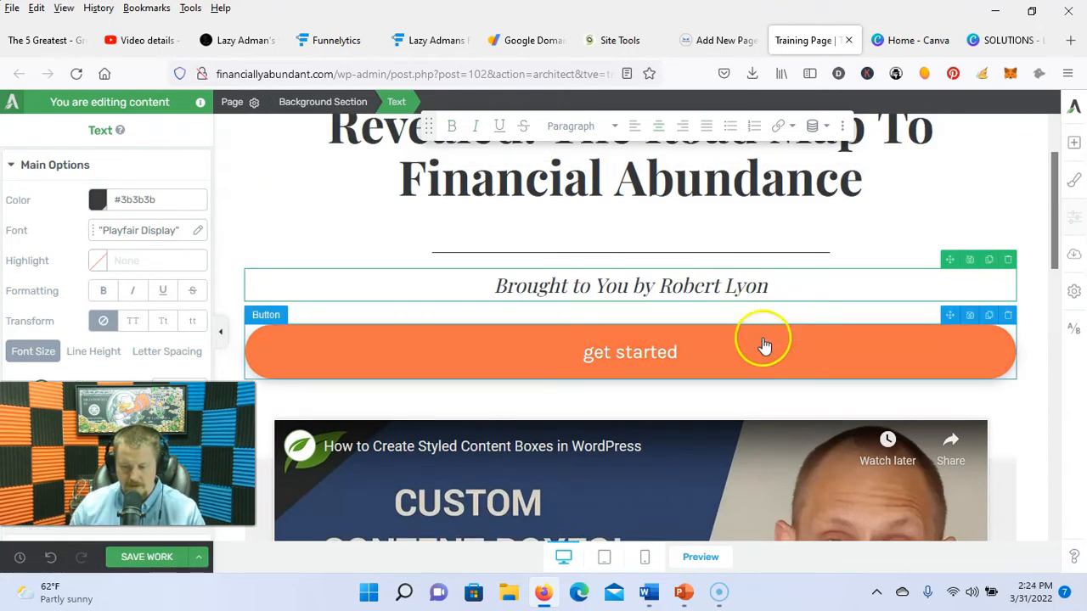
pyautogui.scroll(-3, 766, 339)
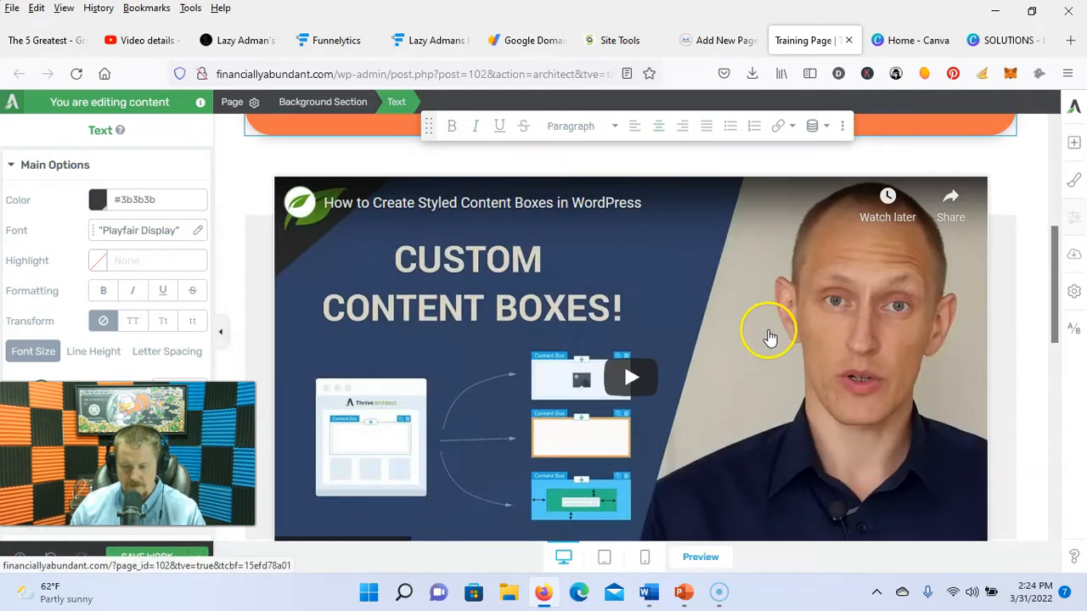
pyautogui.scroll(3, 815, 310)
pyautogui.scroll(-6, 759, 365)
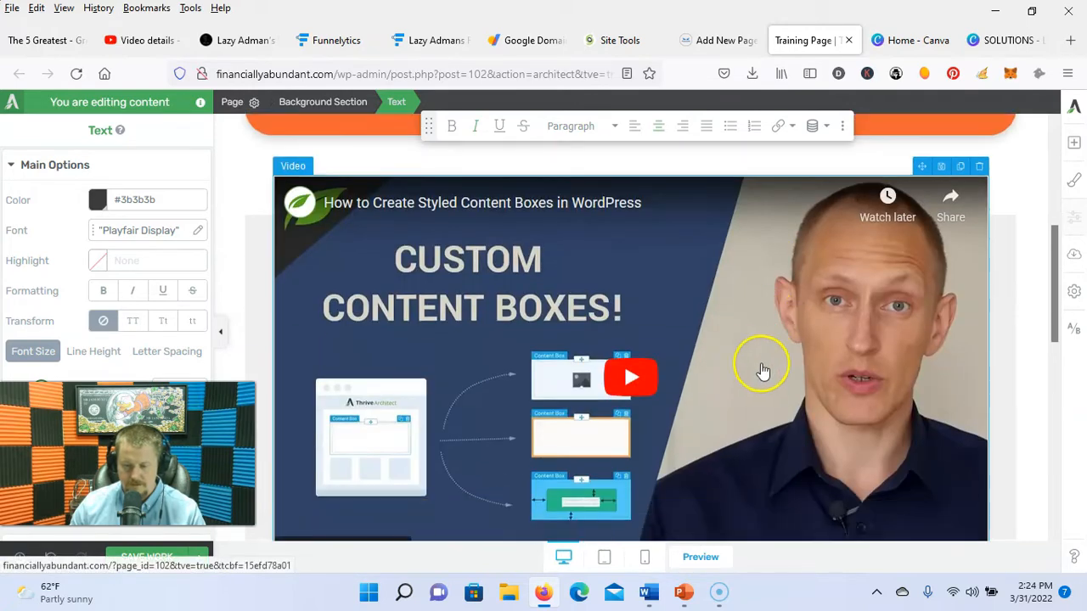
pyautogui.scroll(6, 731, 353)
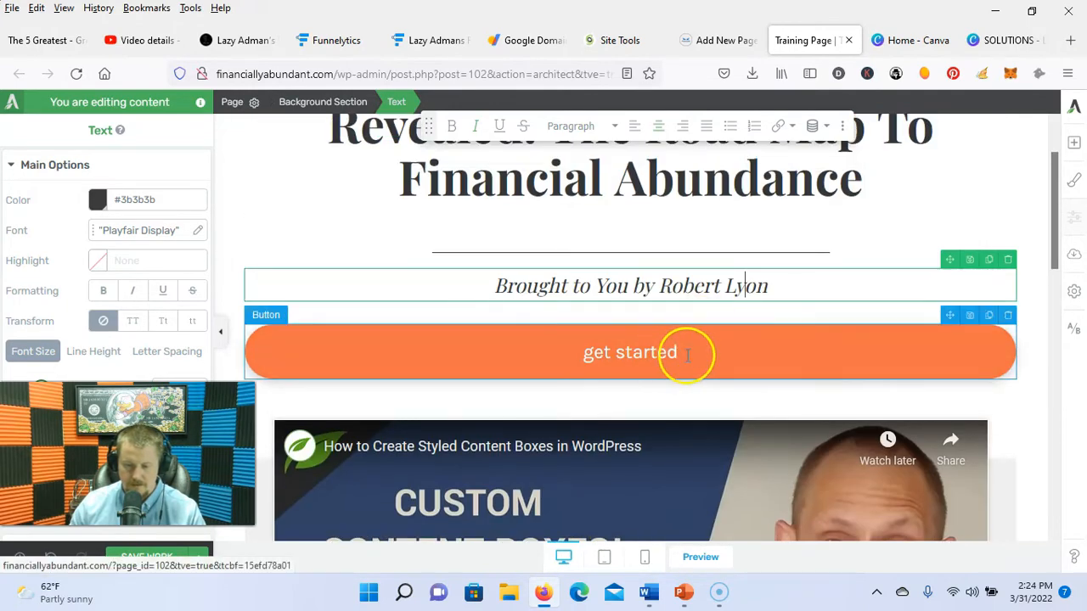
# Step: Add $97 to the top button's label so it reads 'Get Financially Abundant $97'
pyautogui.click(688, 355)
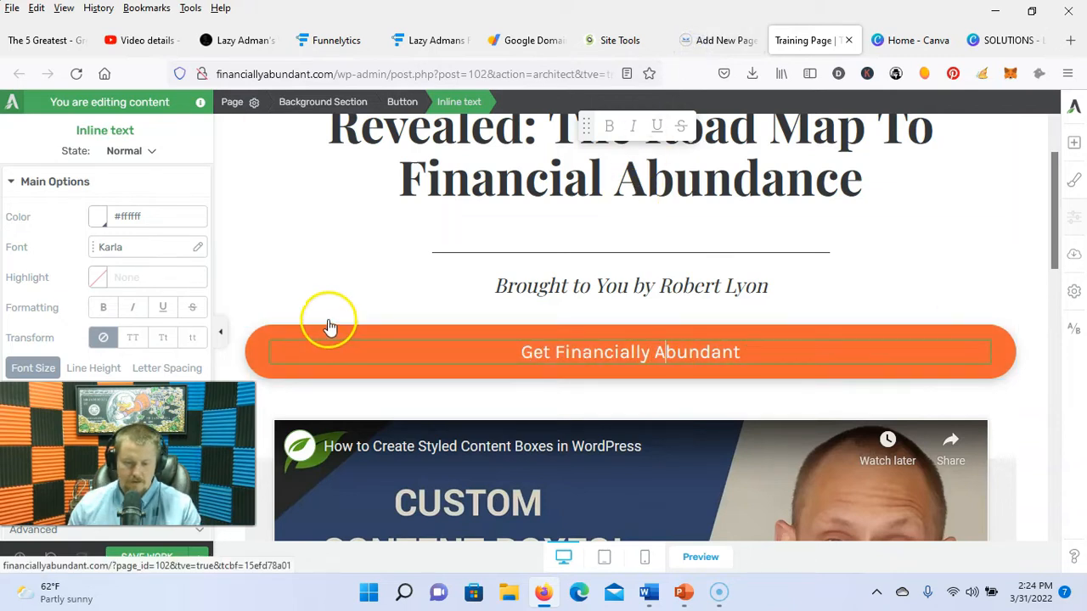
pyautogui.click(325, 319)
pyautogui.click(318, 333)
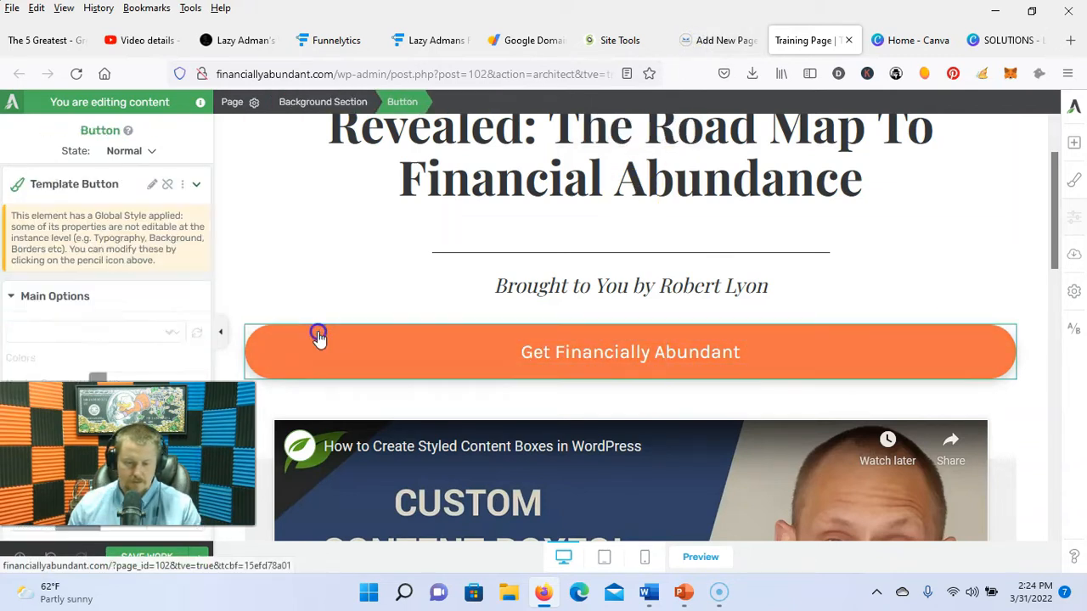
pyautogui.scroll(-3, 144, 289)
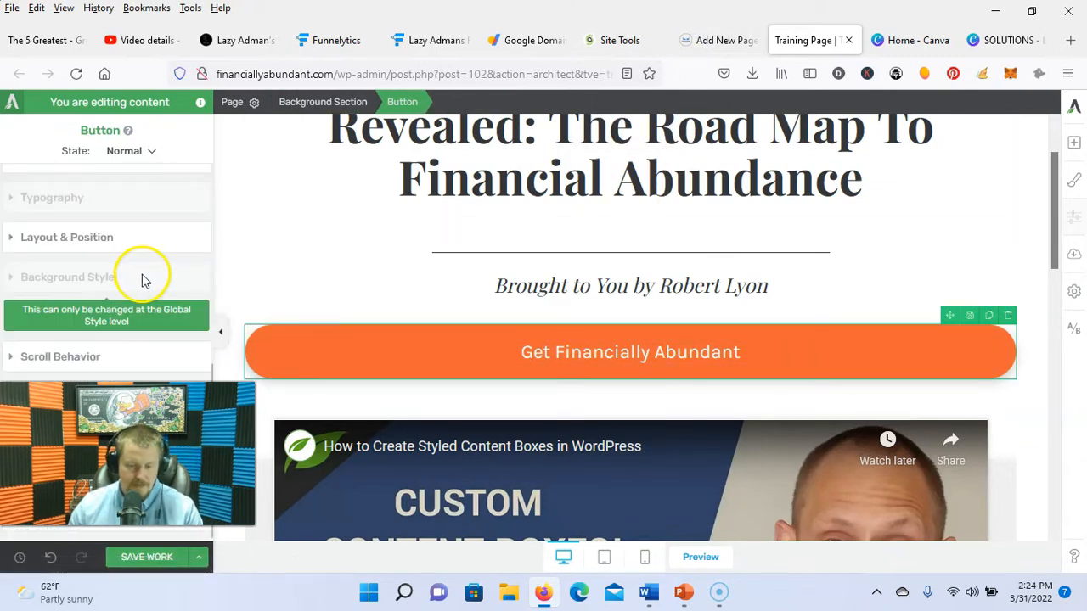
pyautogui.scroll(4, 141, 280)
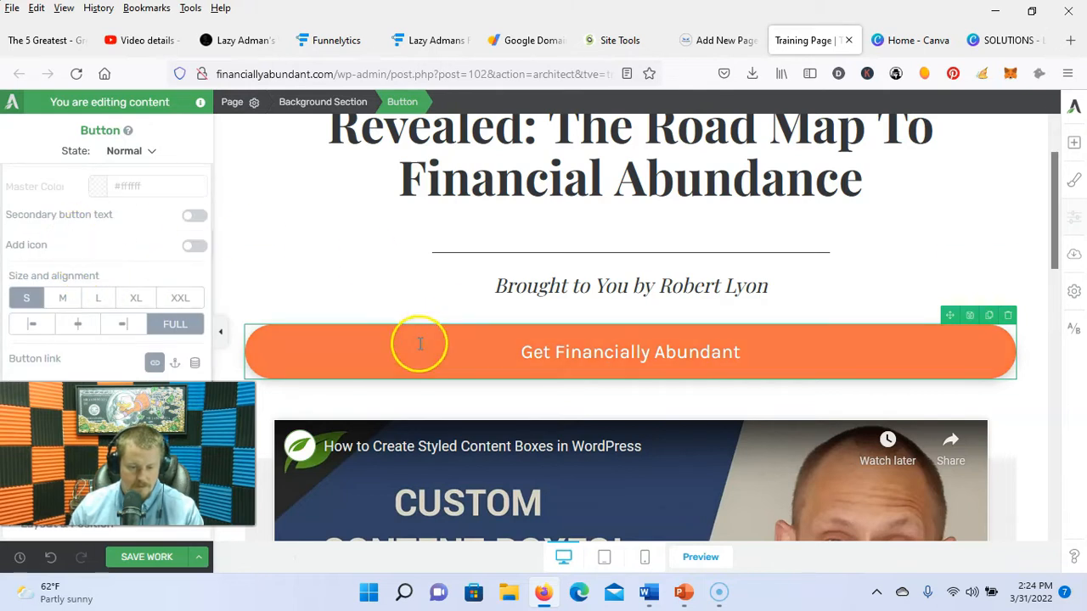
pyautogui.click(778, 354)
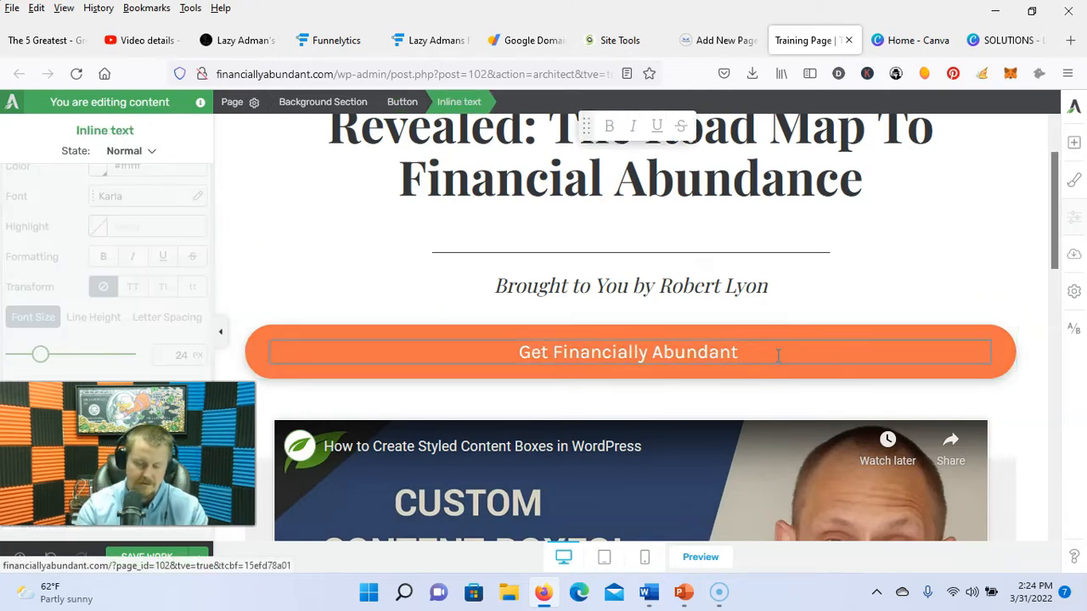
pyautogui.write('$97')
pyautogui.click(310, 374)
pyautogui.scroll(3, 97, 246)
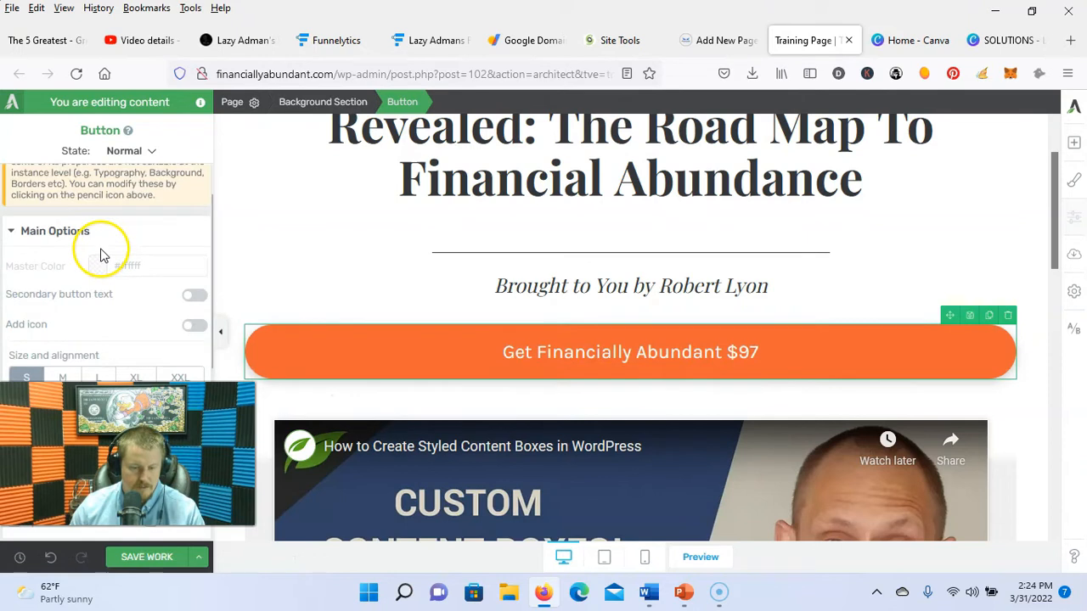
pyautogui.scroll(-3, 128, 264)
pyautogui.scroll(-5, 118, 276)
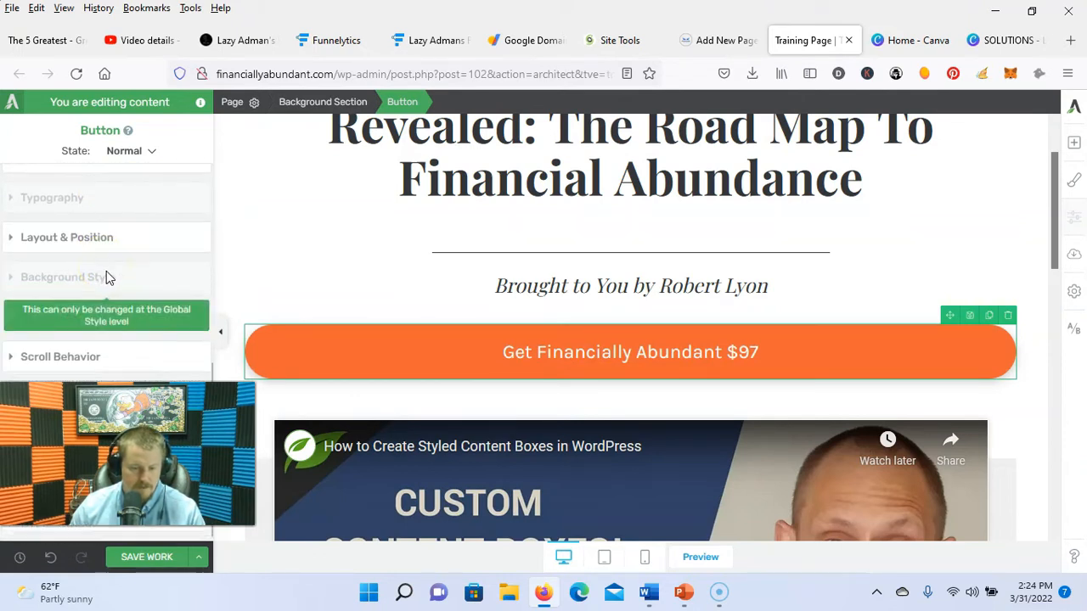
pyautogui.click(200, 253)
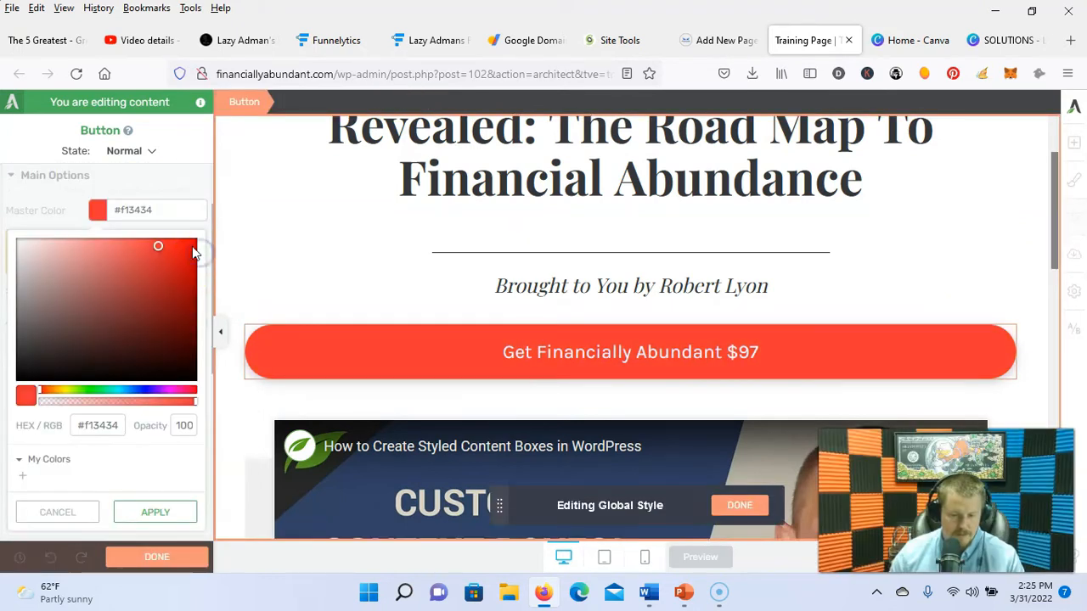
# Step: Change the button's colour to a deeper red
pyautogui.click(192, 248)
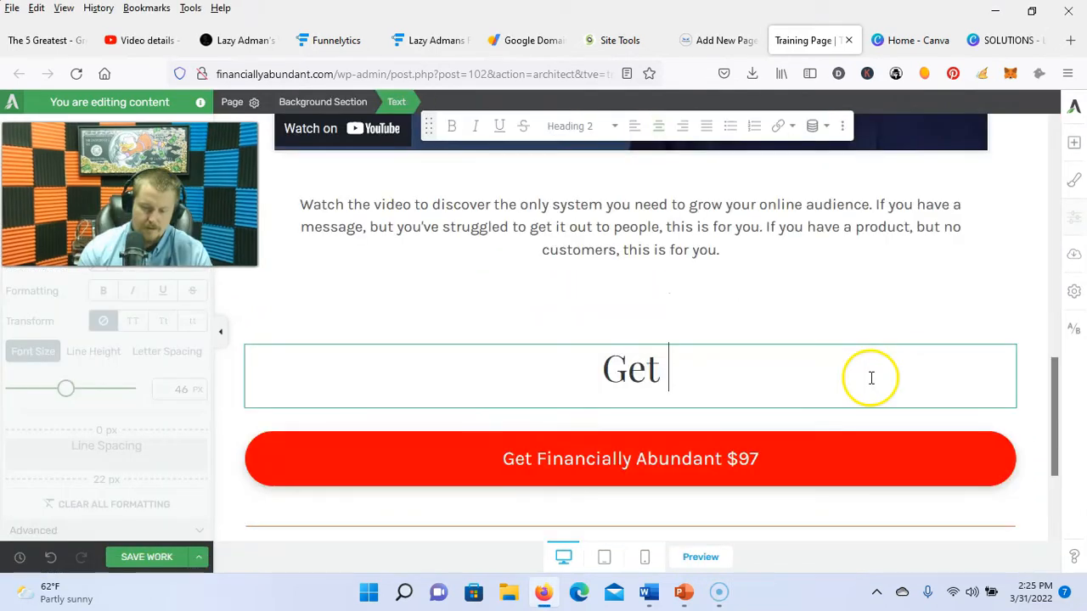
pyautogui.write('the')
pyautogui.scroll(3, 868, 379)
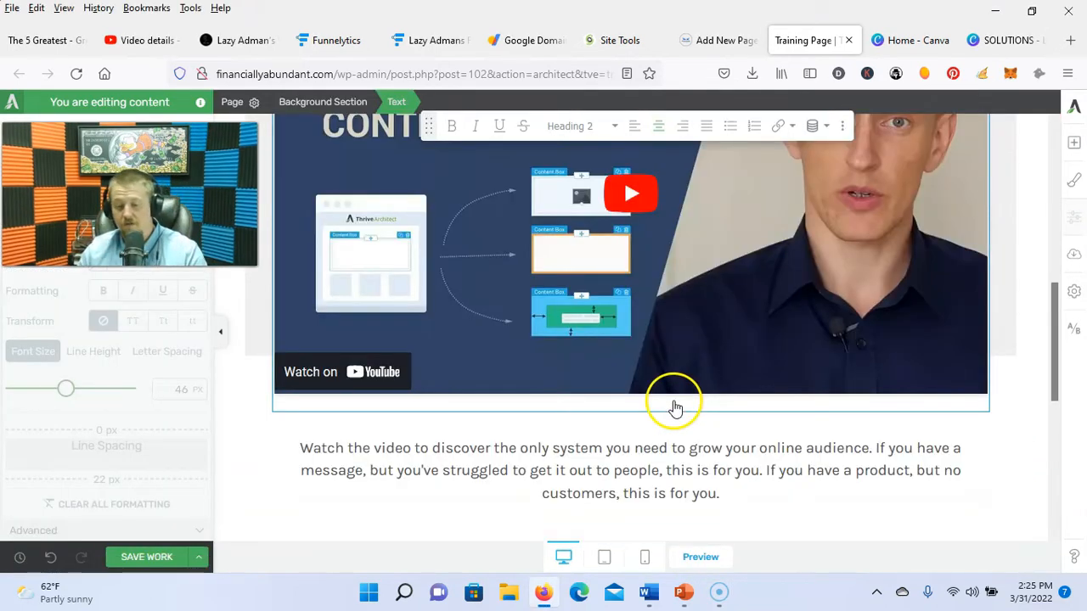
pyautogui.scroll(7, 675, 412)
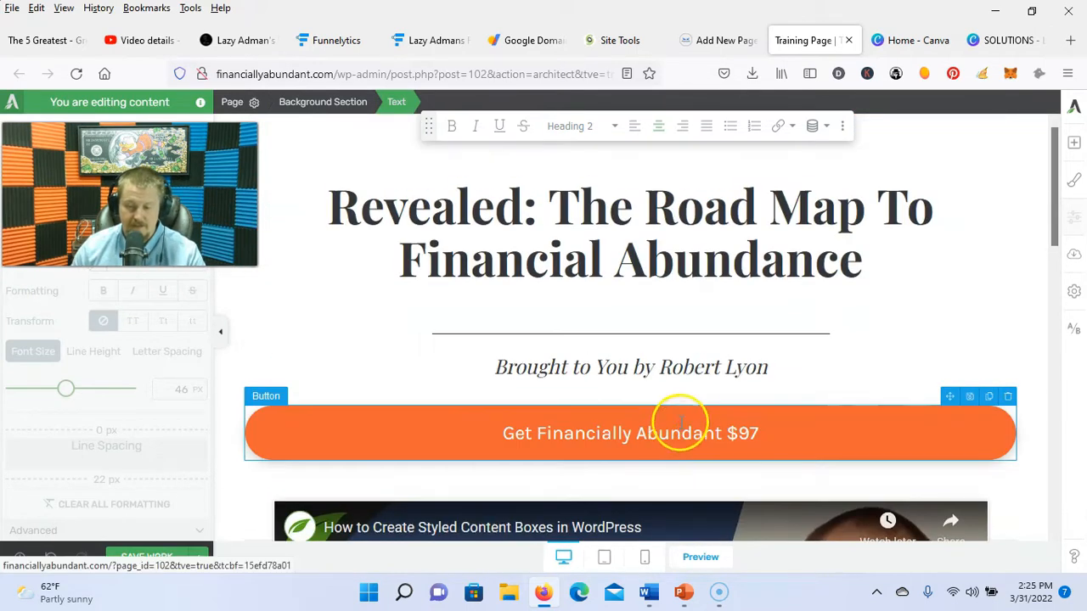
# Step: Select the main heading and try to change its colour
pyautogui.click(626, 255)
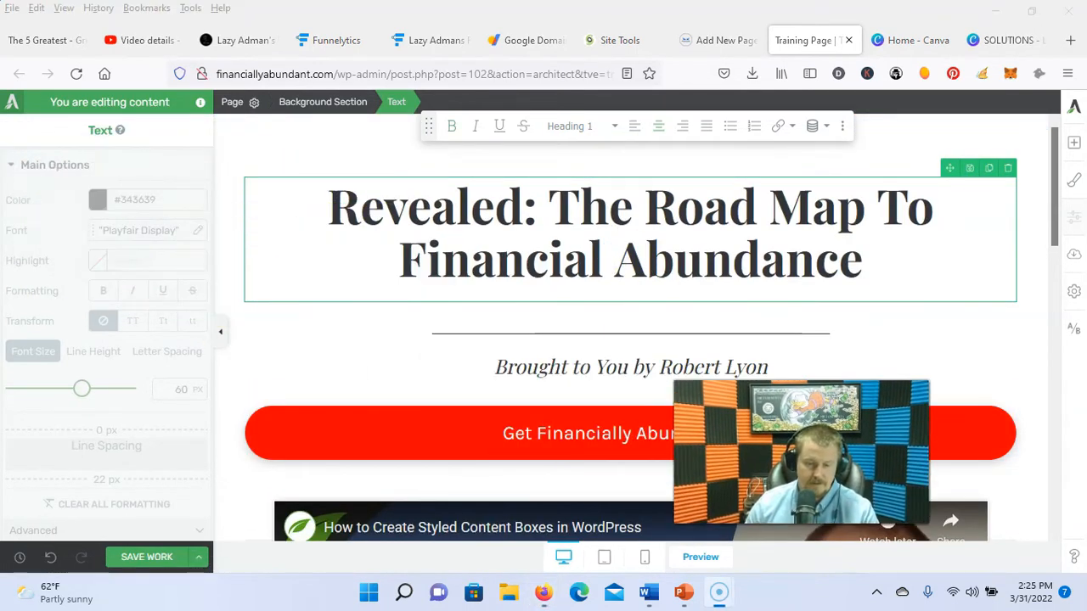
pyautogui.click(373, 237)
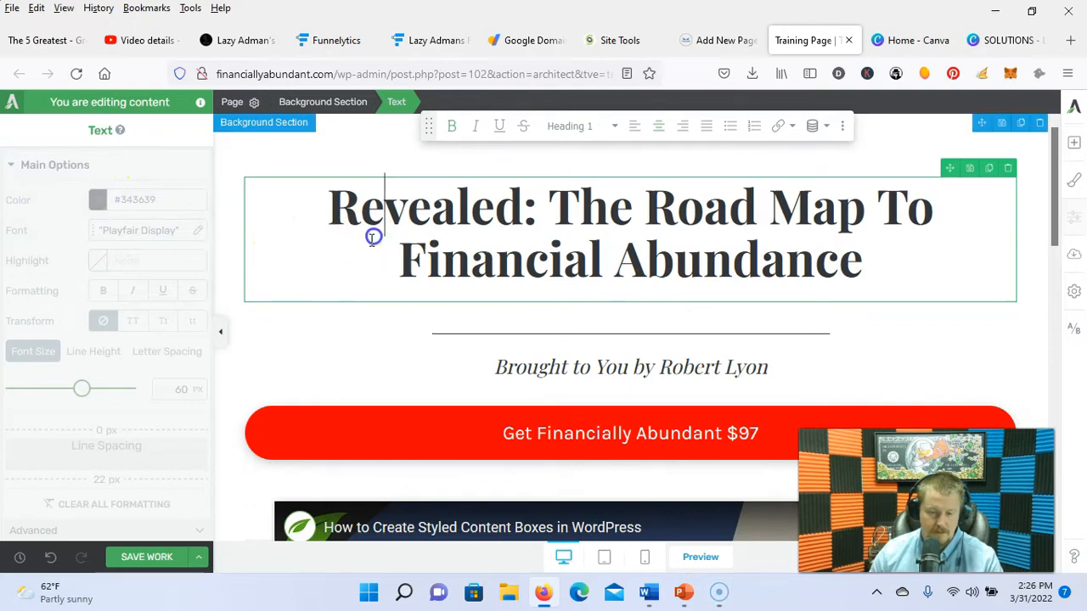
pyautogui.click(98, 201)
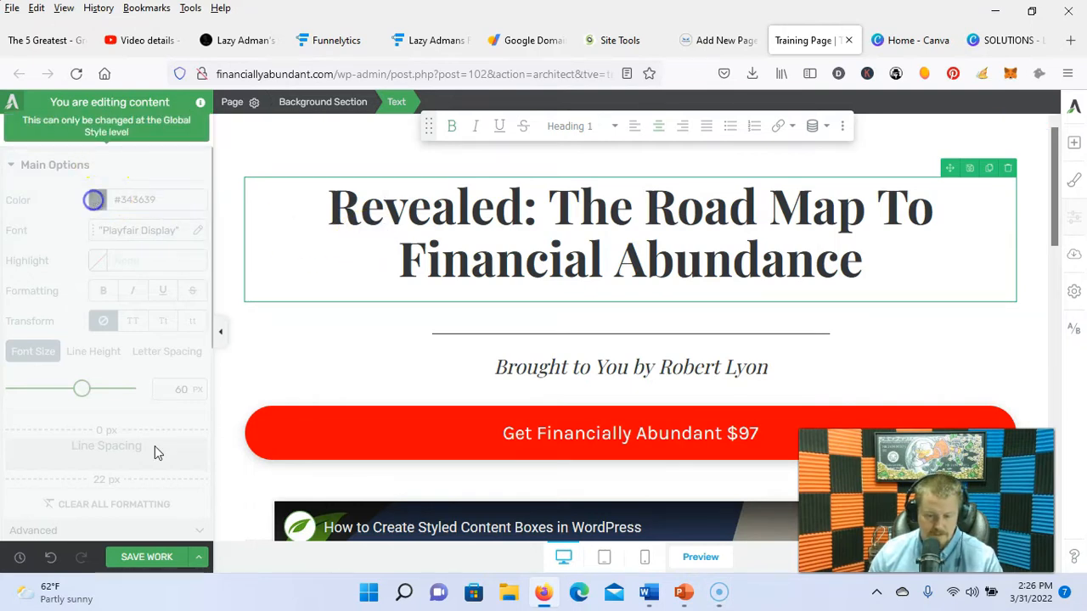
pyautogui.scroll(-15, 692, 353)
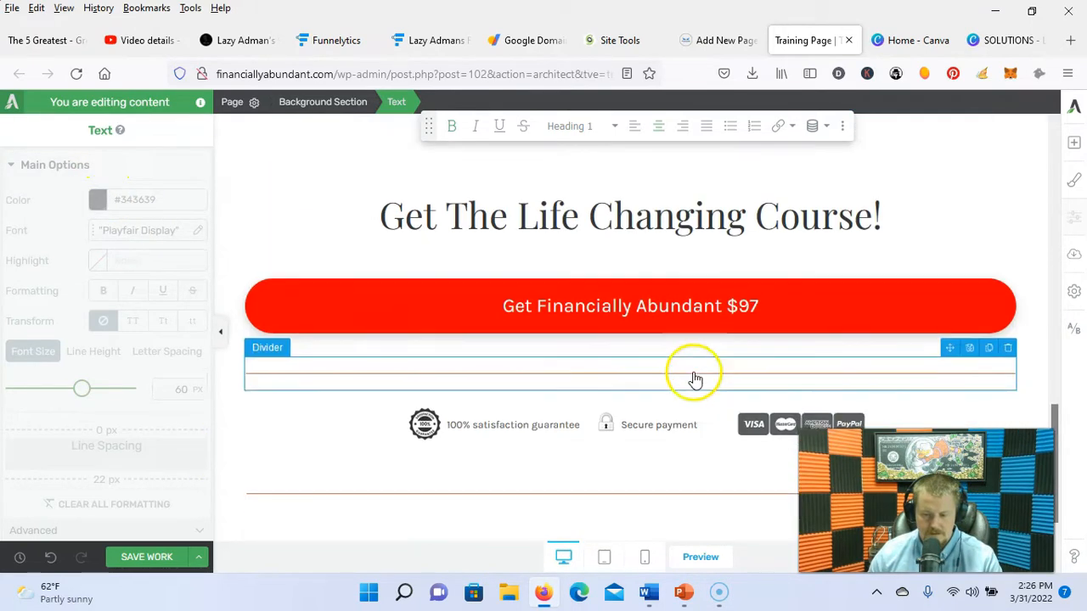
pyautogui.scroll(15, 691, 386)
# Step: Save the landing page edits and use Save and Return to Post Editor
pyautogui.click(147, 558)
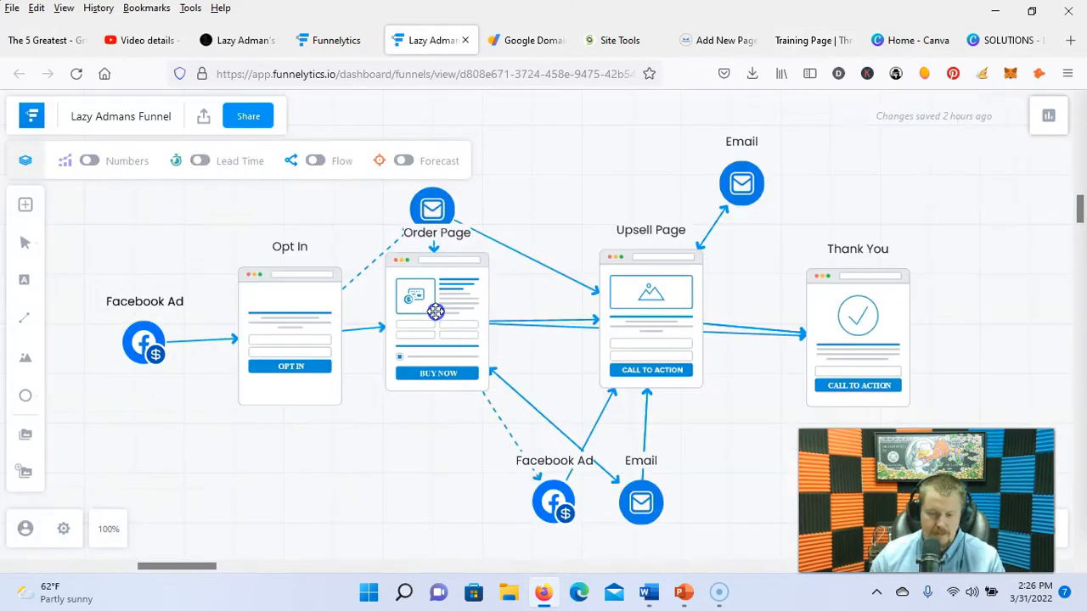
pyautogui.moveTo(436, 312)
pyautogui.mouseDown()
pyautogui.moveTo(465, 349)
pyautogui.moveTo(473, 331)
pyautogui.moveTo(452, 317)
pyautogui.mouseUp()
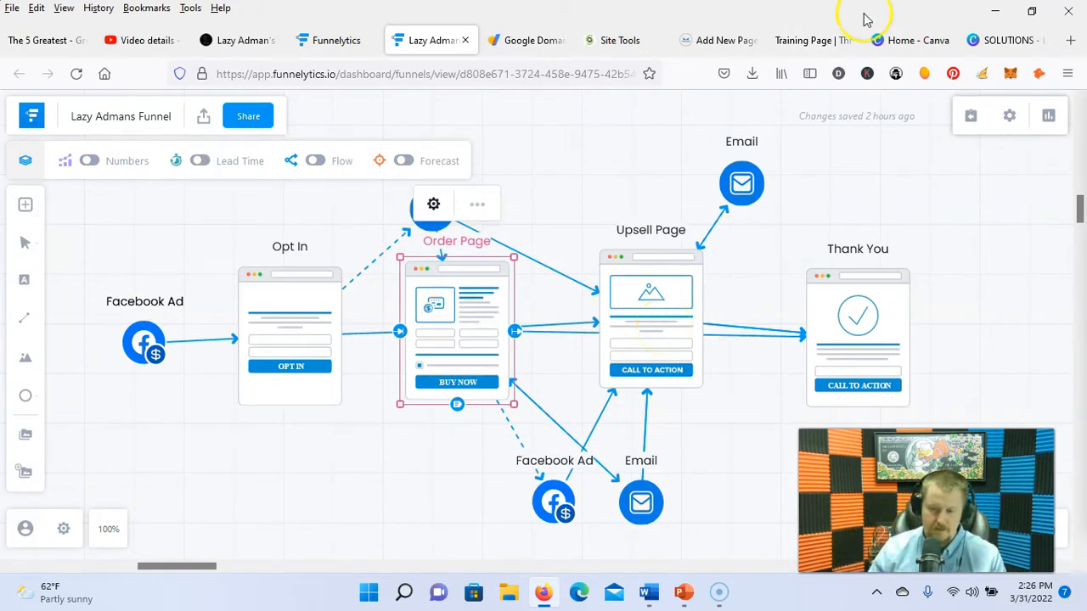
pyautogui.click(806, 40)
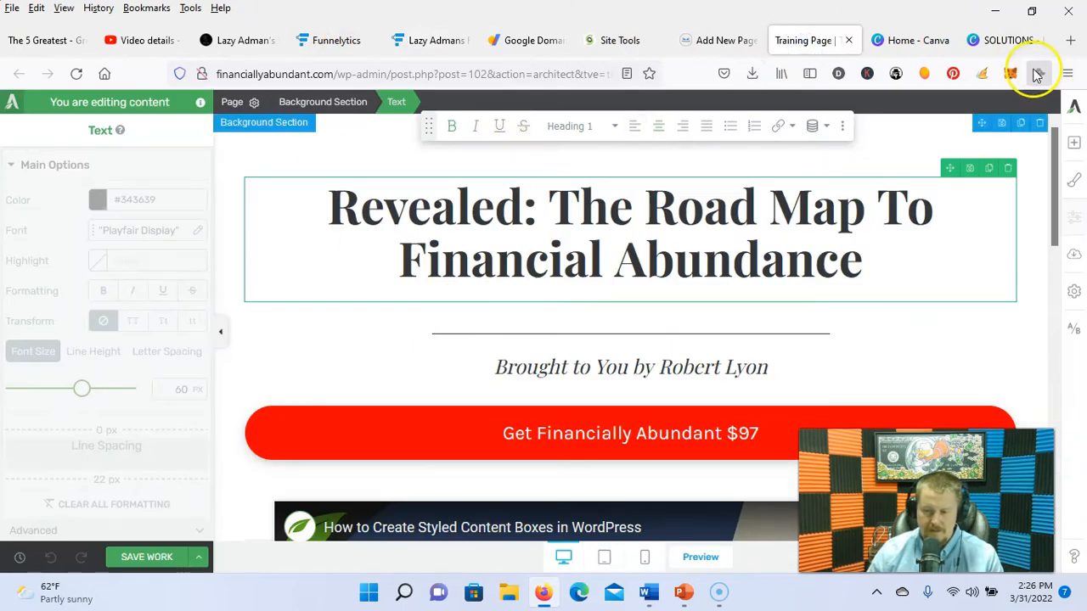
pyautogui.click(127, 558)
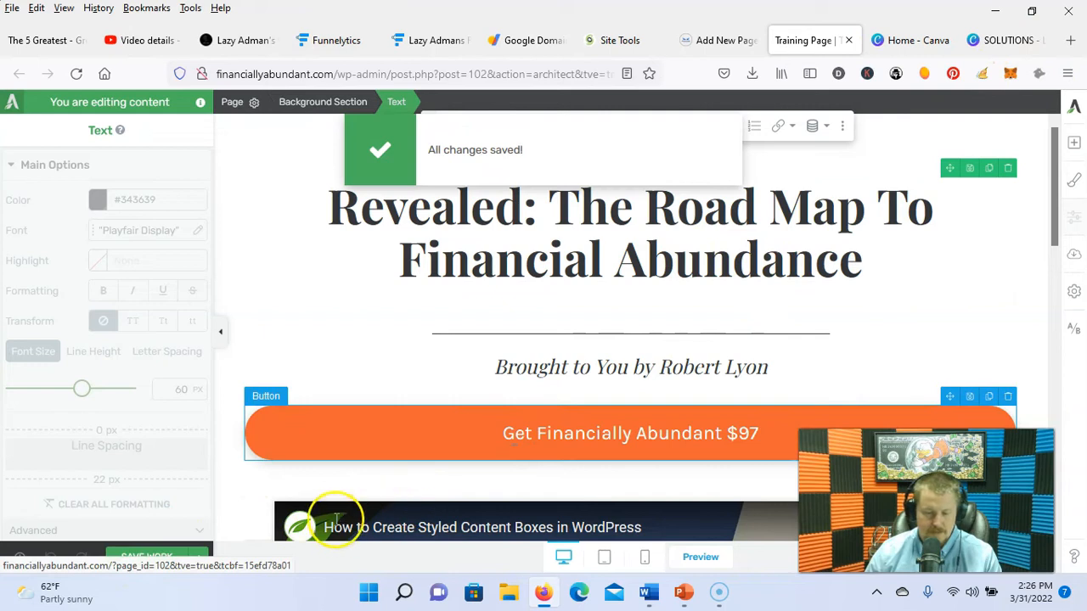
pyautogui.click(540, 246)
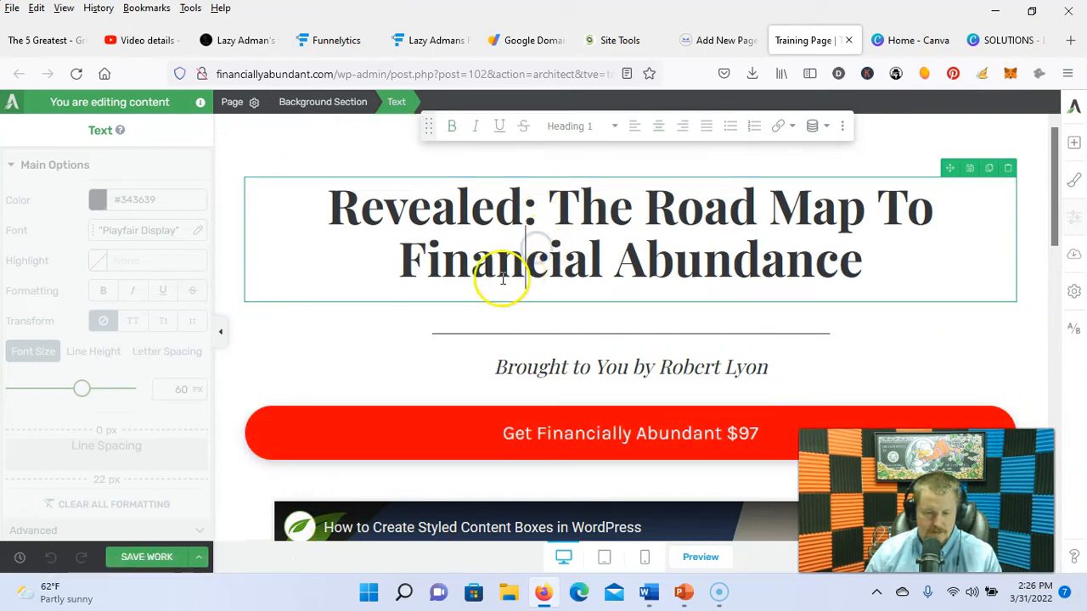
pyautogui.click(197, 557)
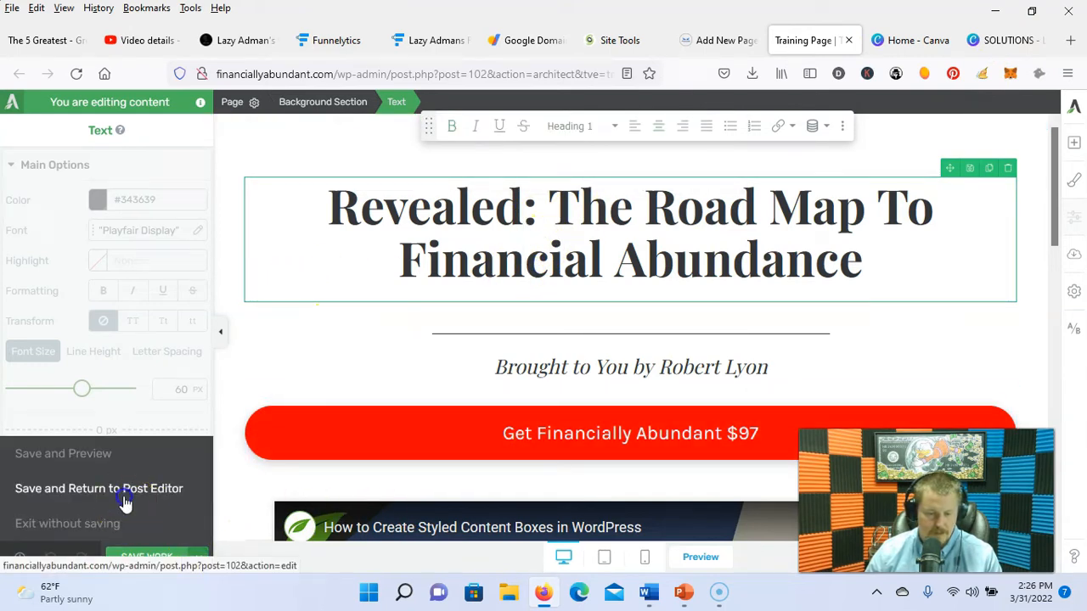
pyautogui.click(124, 490)
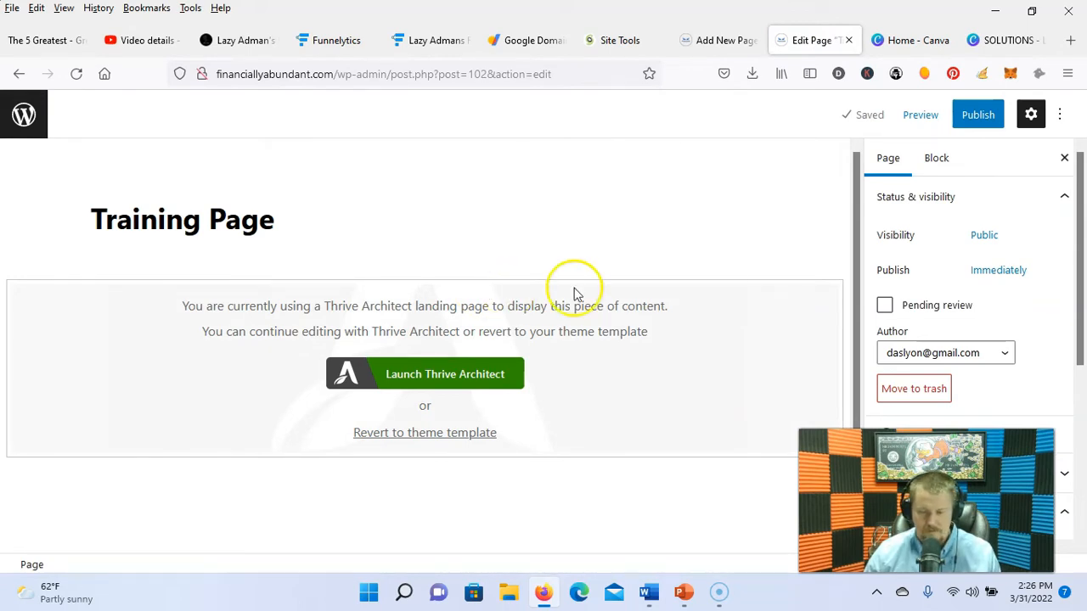
# Step: Publish the Training Page, confirming in the side panel, then go to the Pages list
pyautogui.click(985, 119)
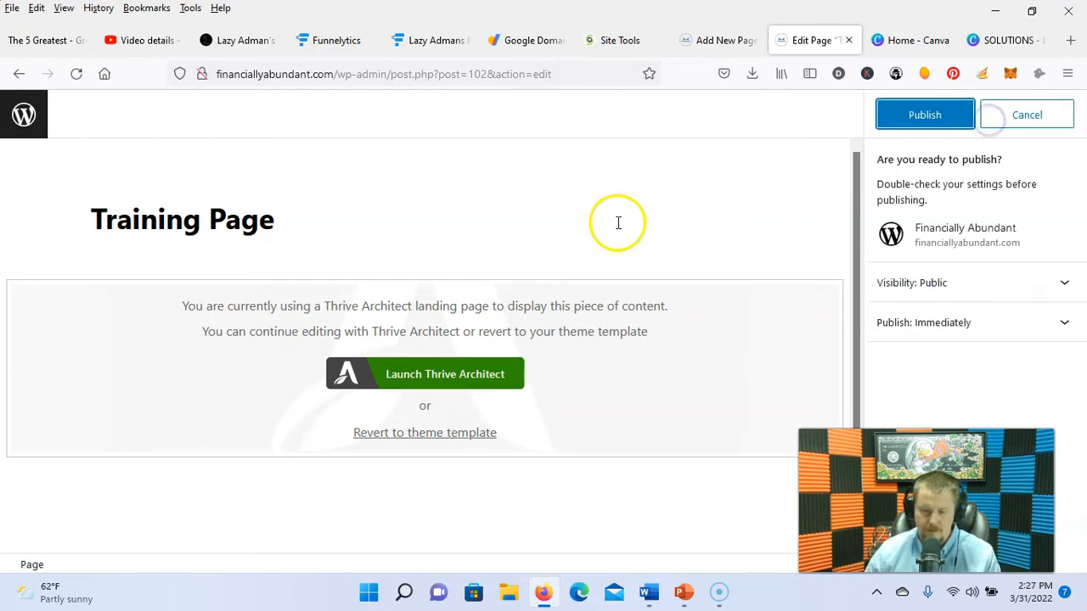
pyautogui.click(944, 117)
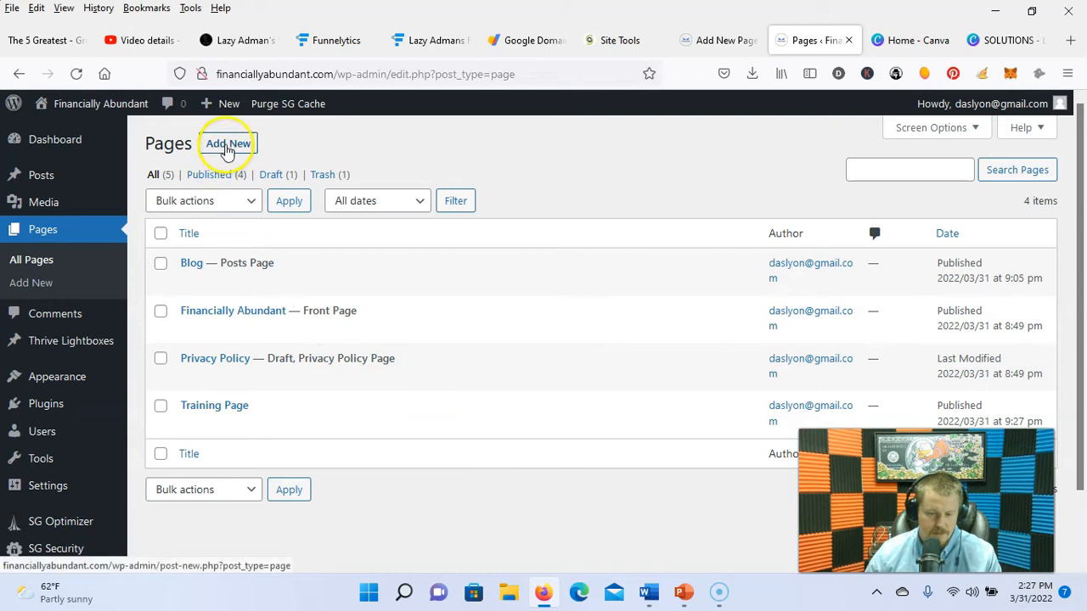
pyautogui.click(227, 146)
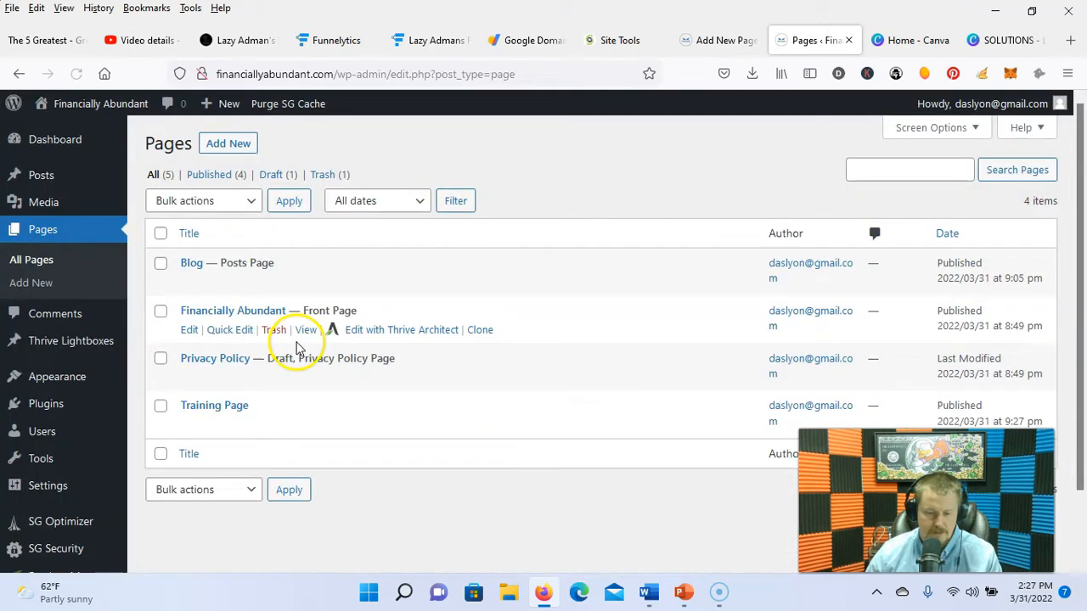
pyautogui.scroll(-2, 68, 510)
# Step: In Thrive Apprentice, add the Financially Abundant course listing page and create the 'Financially Abundant Course' design
pyautogui.moveTo(123, 507)
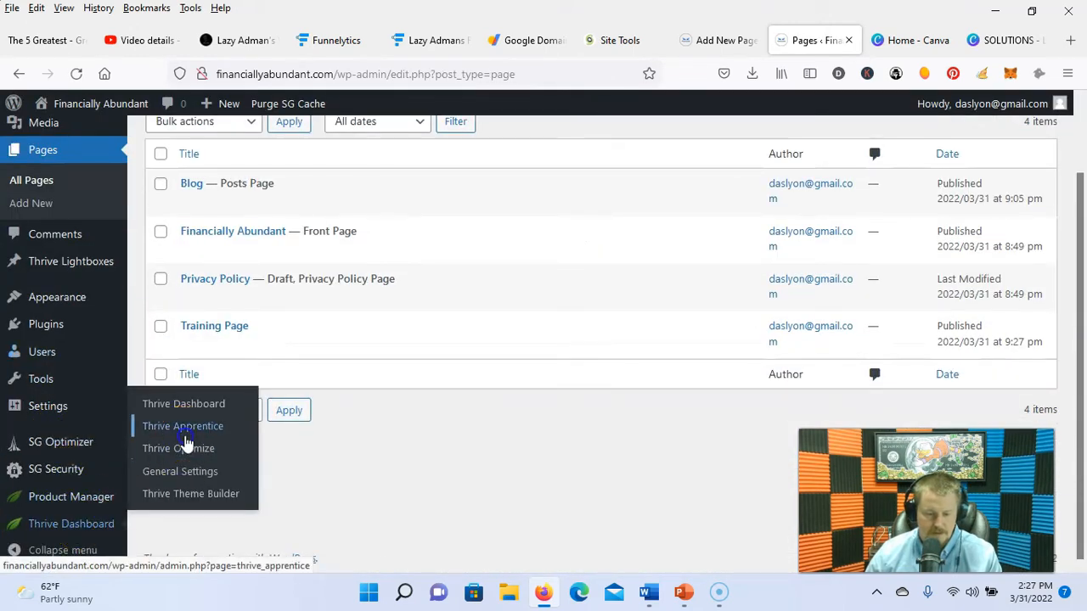
pyautogui.click(186, 439)
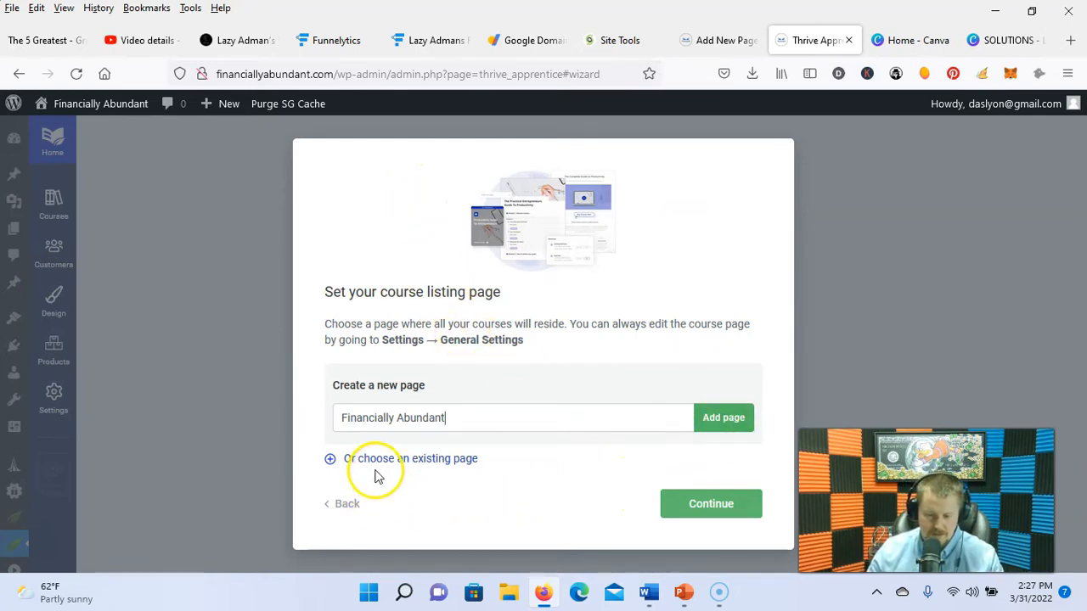
pyautogui.click(717, 417)
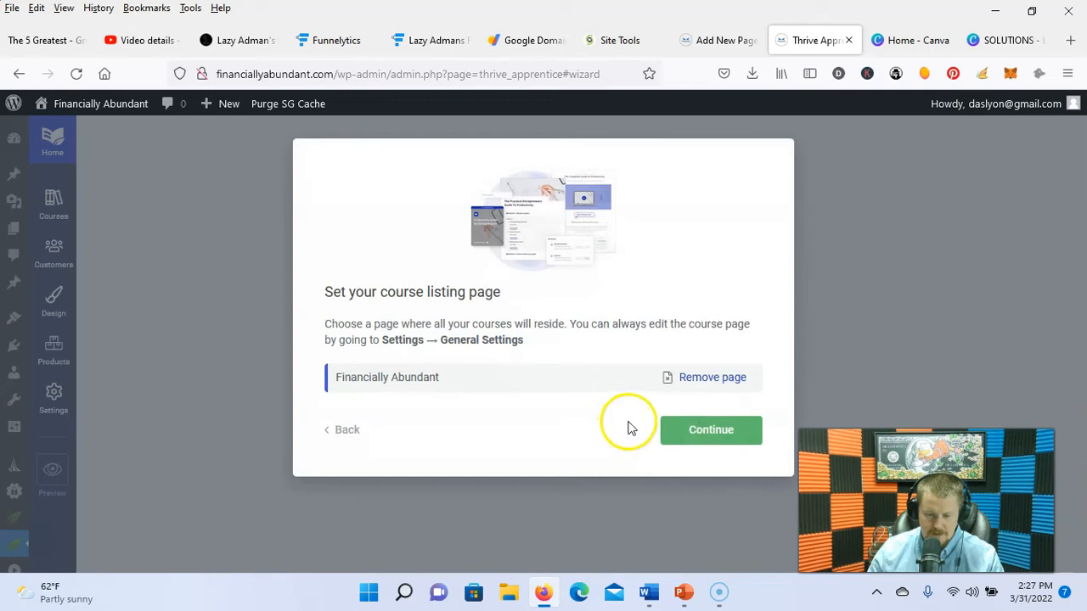
pyautogui.click(672, 429)
pyautogui.click(650, 329)
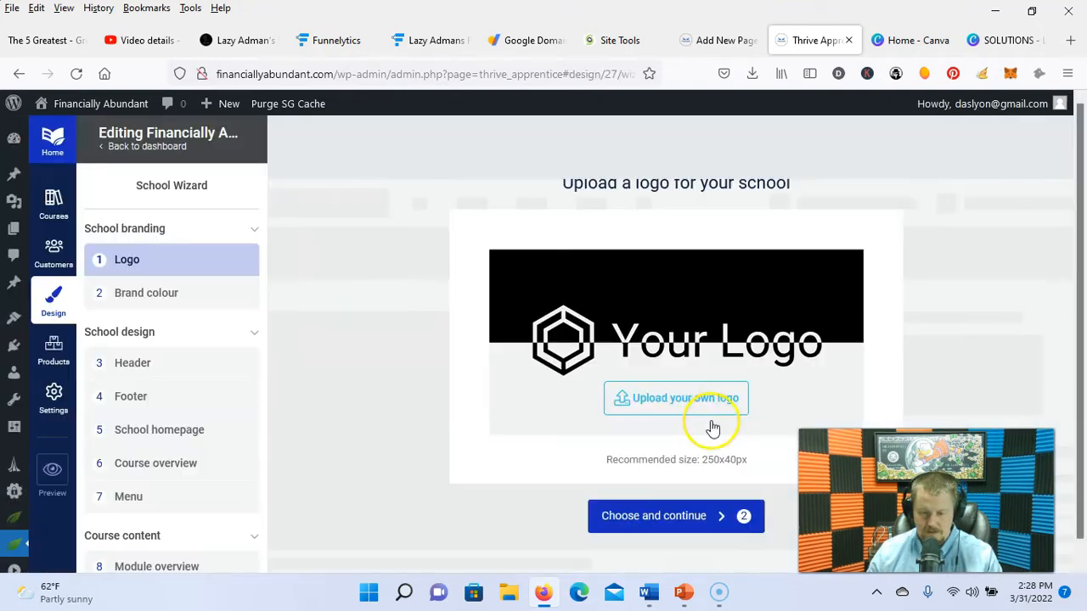
# Step: Use the Financially Abundant image from the Media Library as the school logo and accept the brand colour
pyautogui.click(687, 397)
pyautogui.click(198, 295)
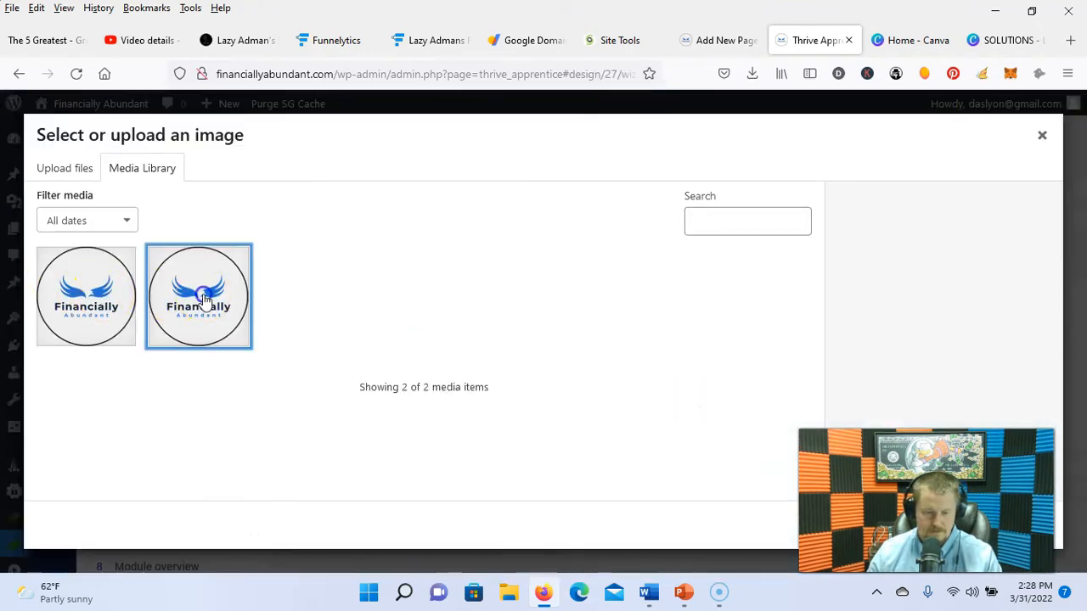
pyautogui.click(1005, 535)
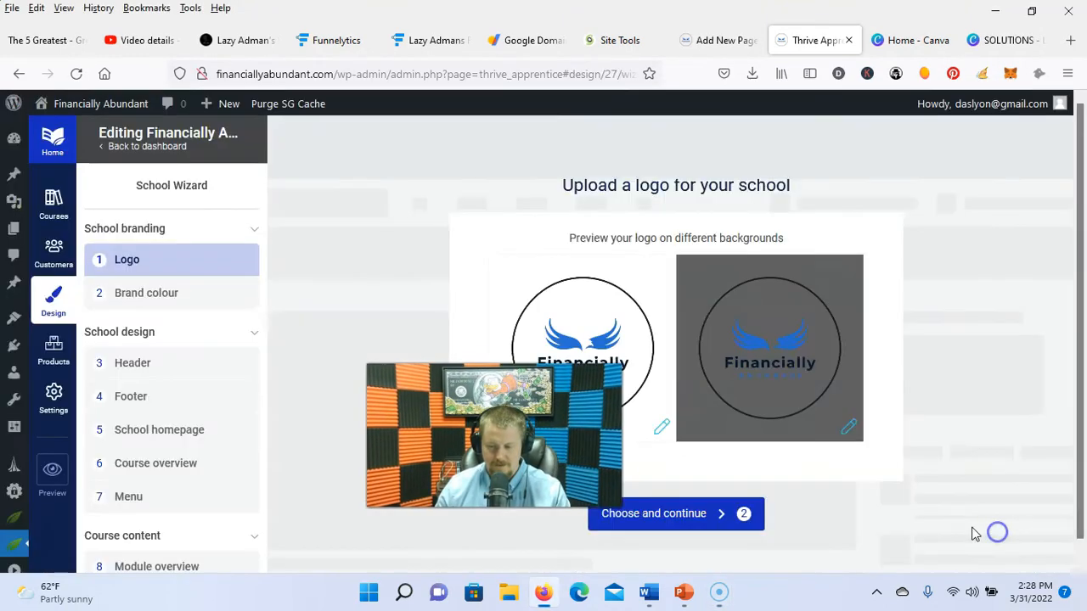
pyautogui.click(717, 524)
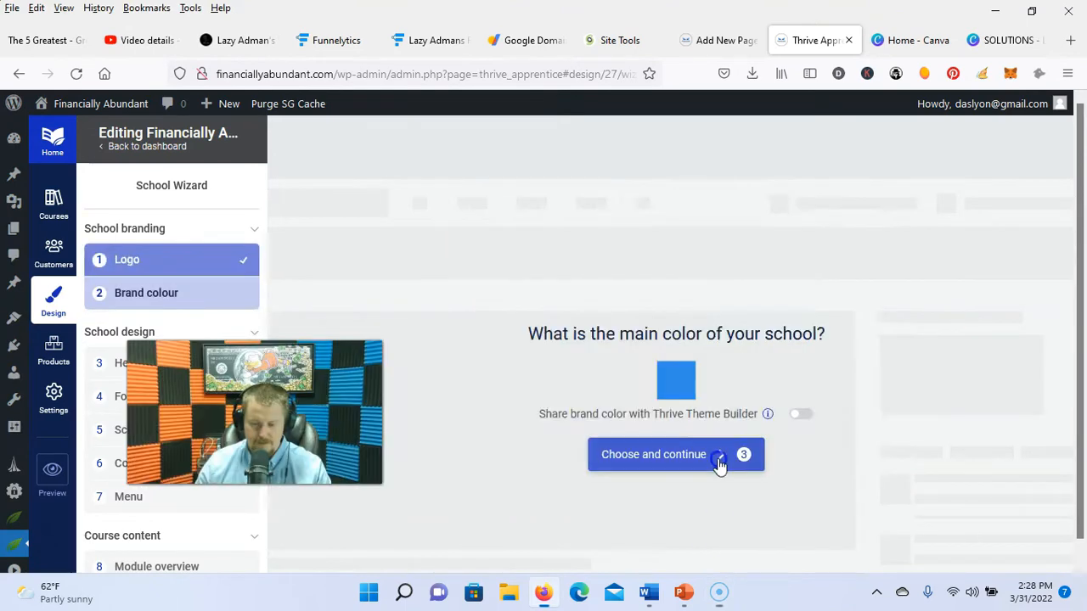
pyautogui.click(719, 459)
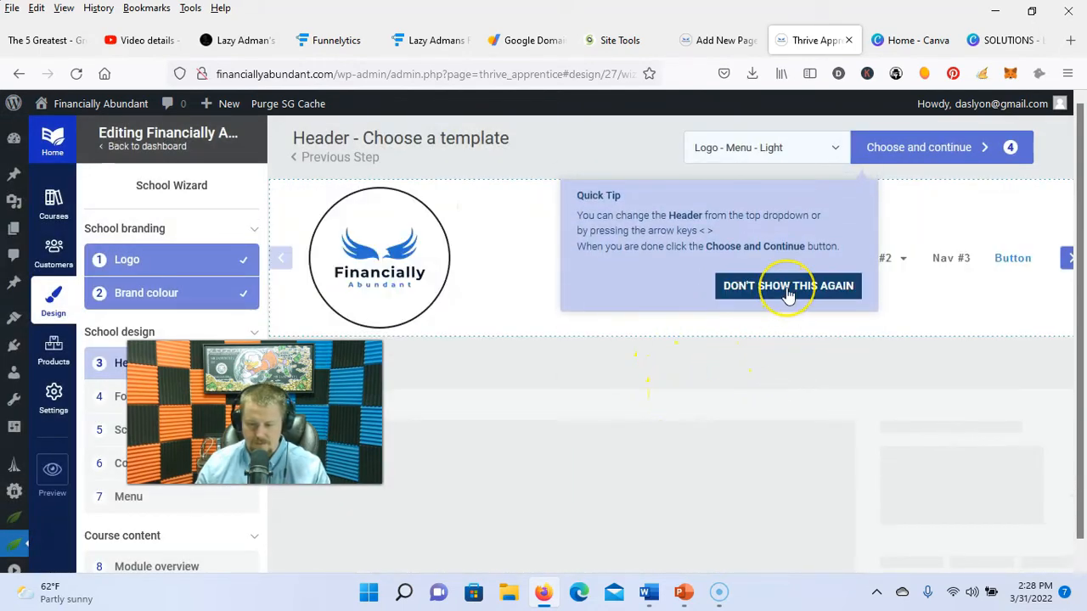
# Step: Apply the Default Header for Kwik Theme and accept Footer 01
pyautogui.click(788, 289)
pyautogui.click(820, 150)
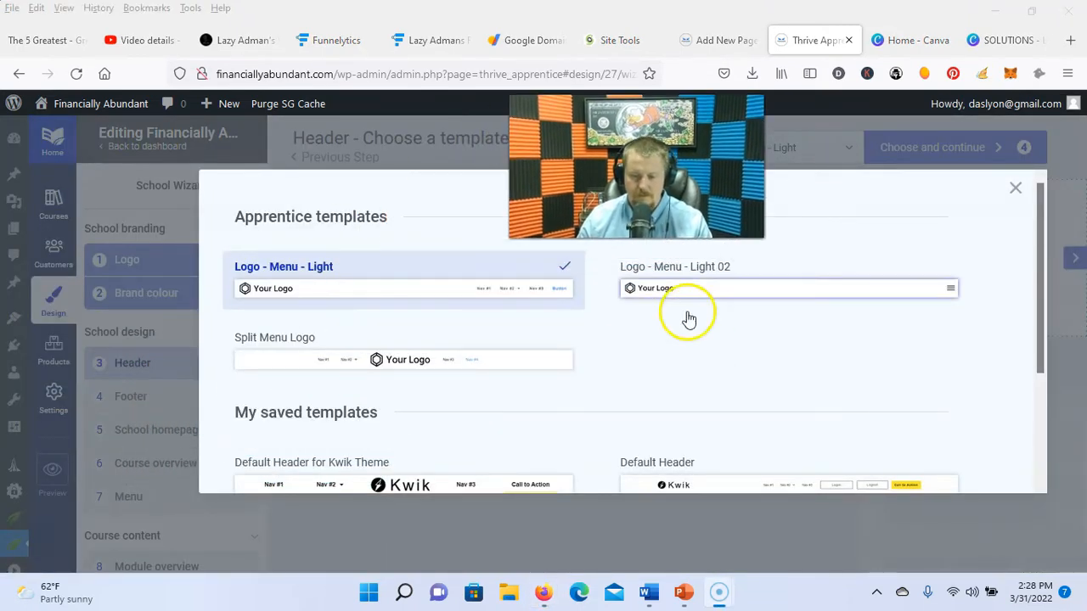
pyautogui.scroll(-2, 645, 391)
pyautogui.click(427, 412)
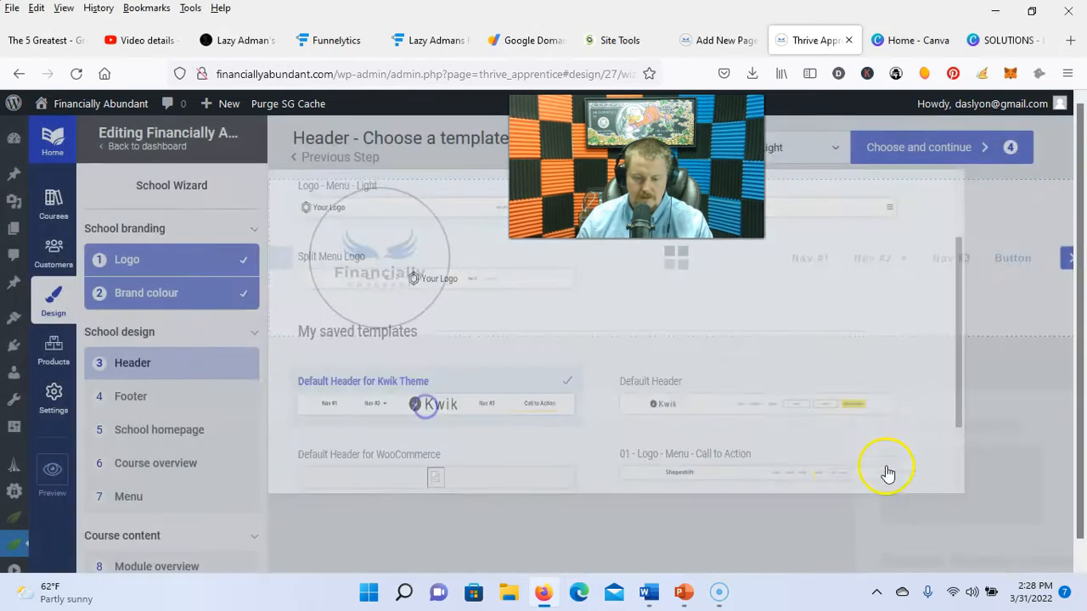
pyautogui.click(921, 166)
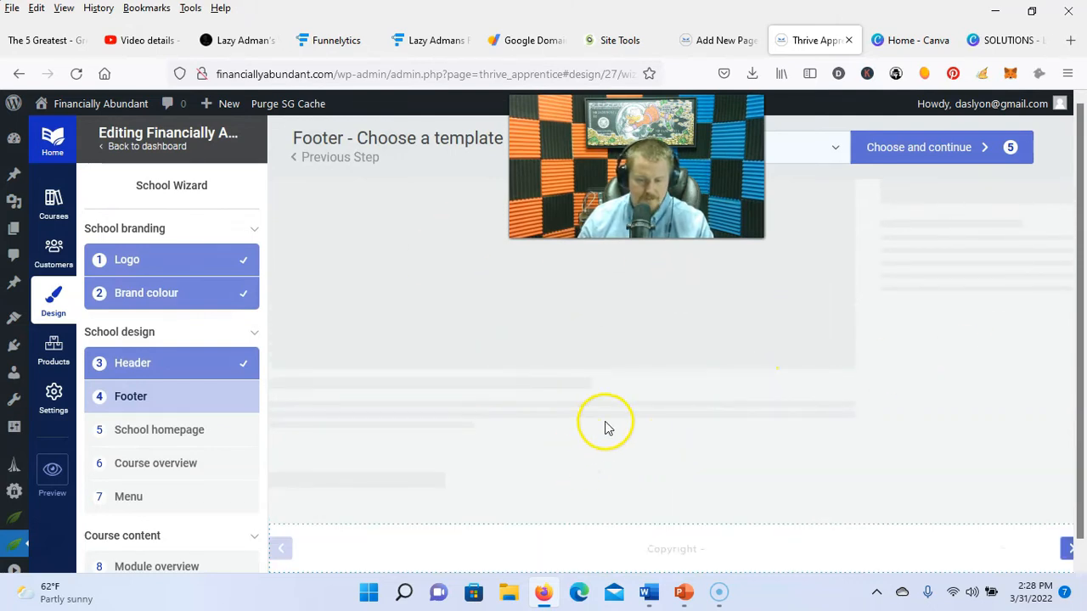
pyautogui.moveTo(662, 186); pyautogui.dragTo(487, 218)
pyautogui.click(882, 154)
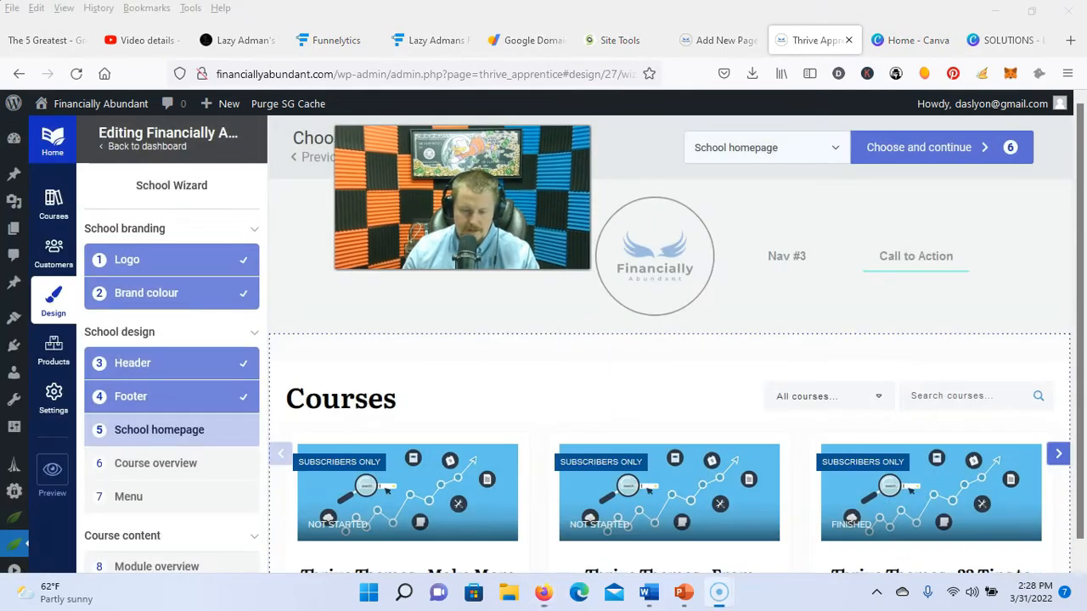
pyautogui.moveTo(475, 208); pyautogui.dragTo(198, 186)
# Step: Apply School homepage 02, then accept the sidebar layout and text lesson templates
pyautogui.scroll(-4, 763, 396)
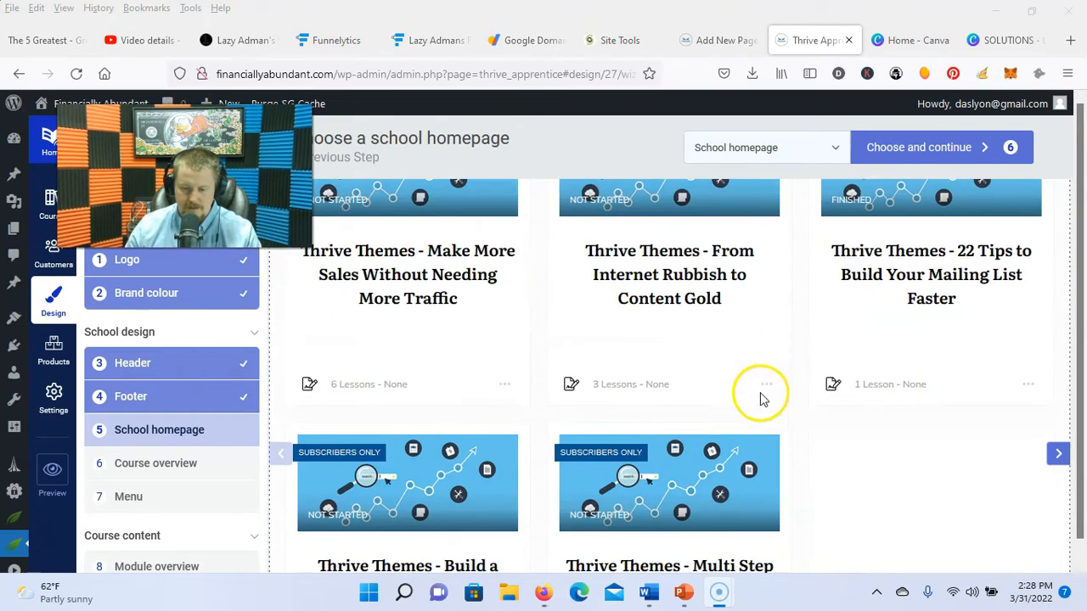
pyautogui.scroll(-3, 764, 425)
pyautogui.scroll(6, 773, 466)
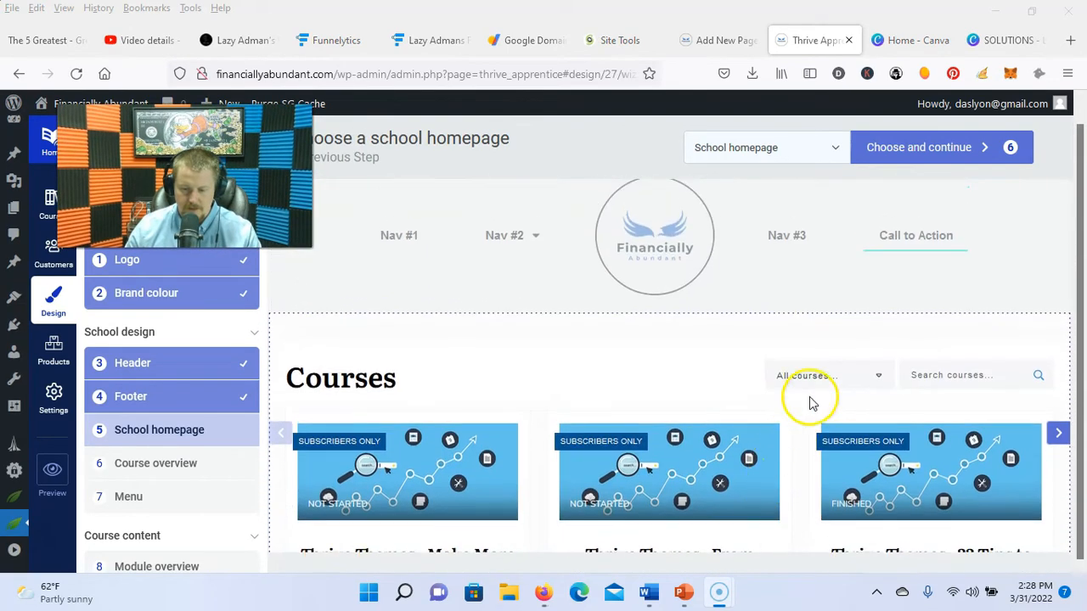
pyautogui.click(833, 149)
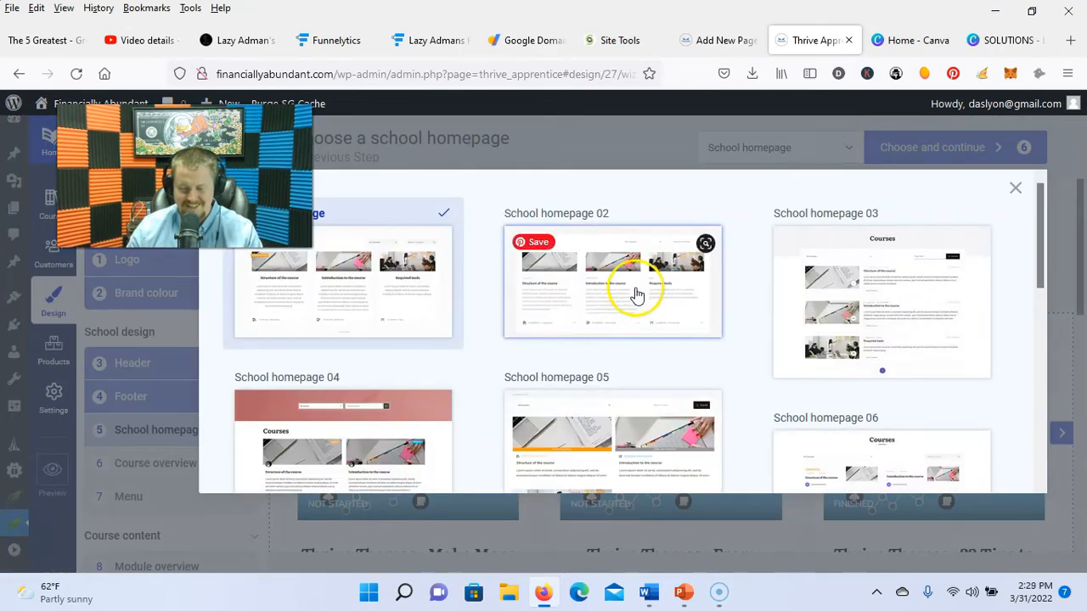
pyautogui.click(637, 295)
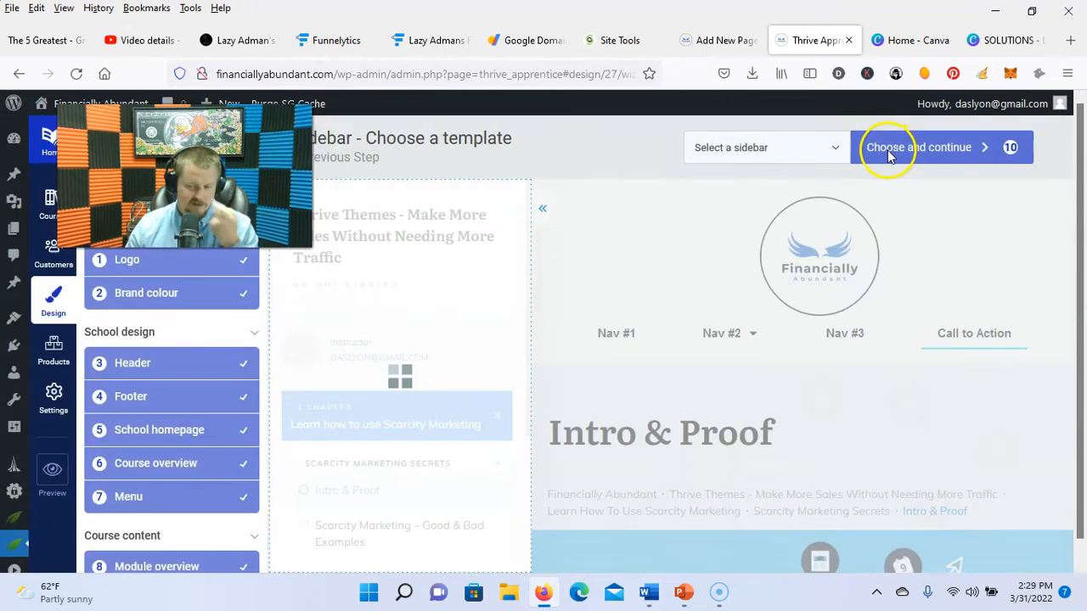
pyautogui.click(888, 151)
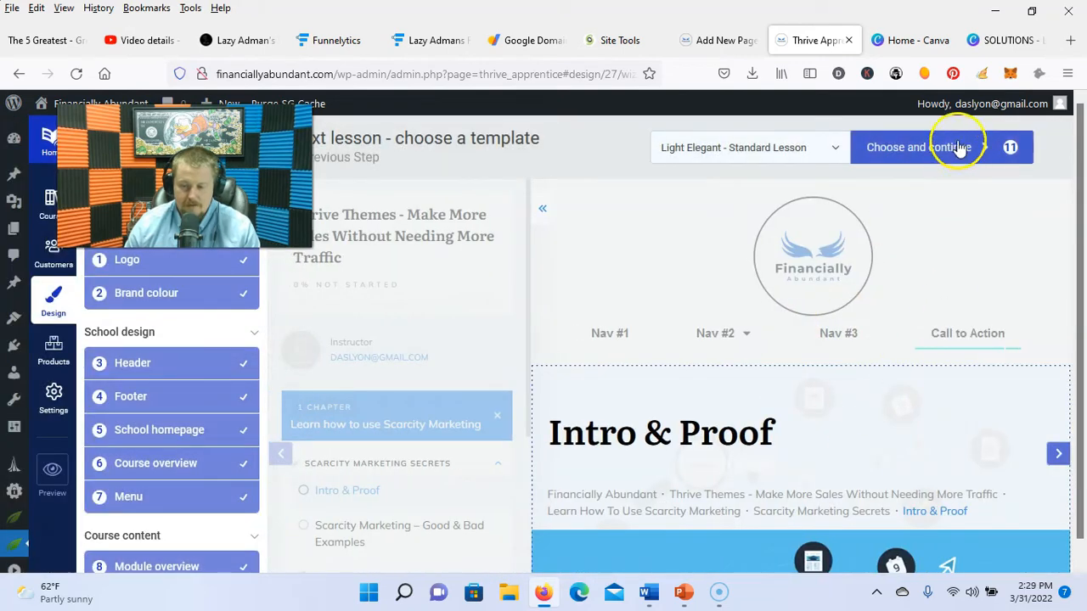
pyautogui.click(951, 149)
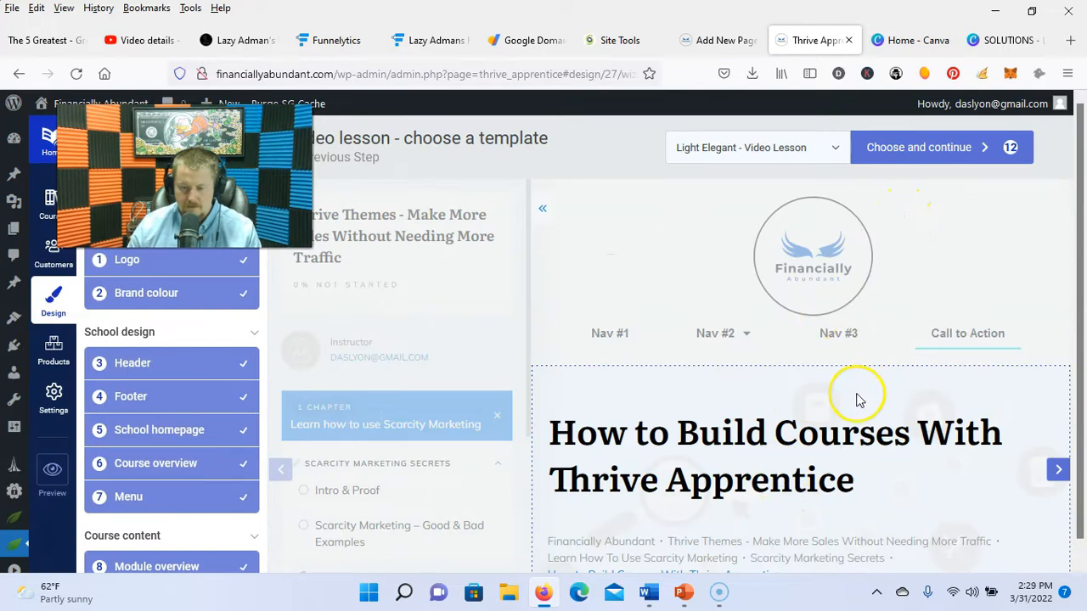
pyautogui.scroll(-3, 858, 401)
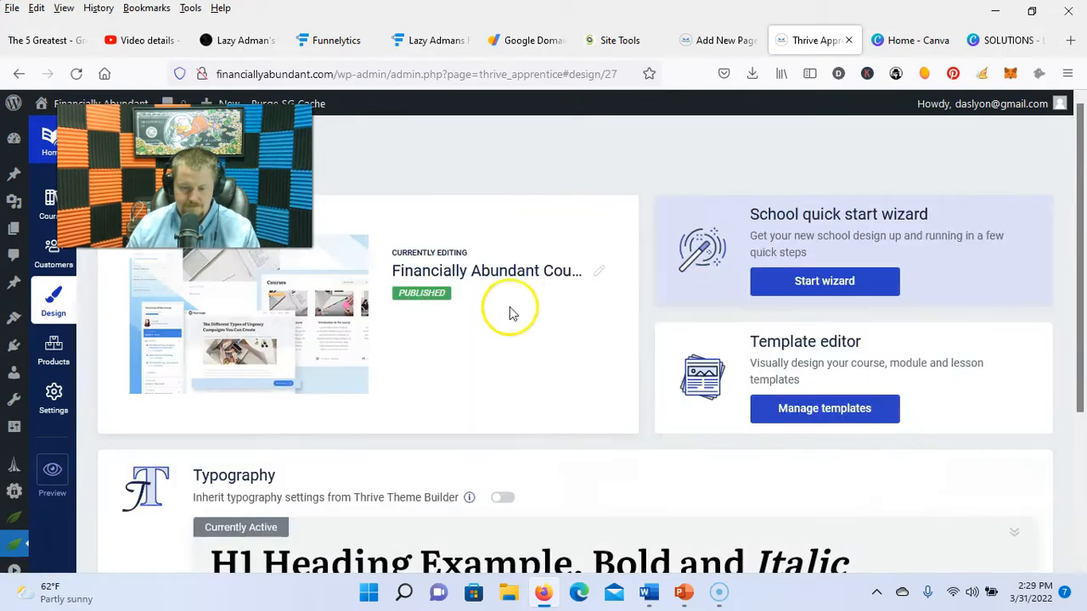
pyautogui.moveTo(187, 178); pyautogui.dragTo(836, 191)
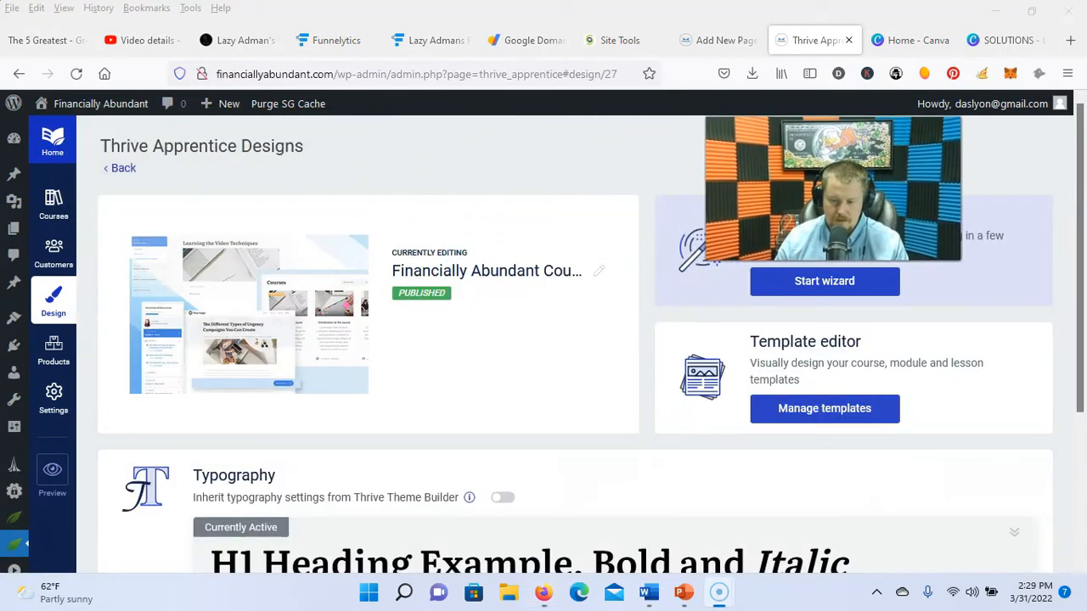
# Step: Save the course, add and publish a lesson named 'test', publish the course, then open Pages
pyautogui.click(54, 222)
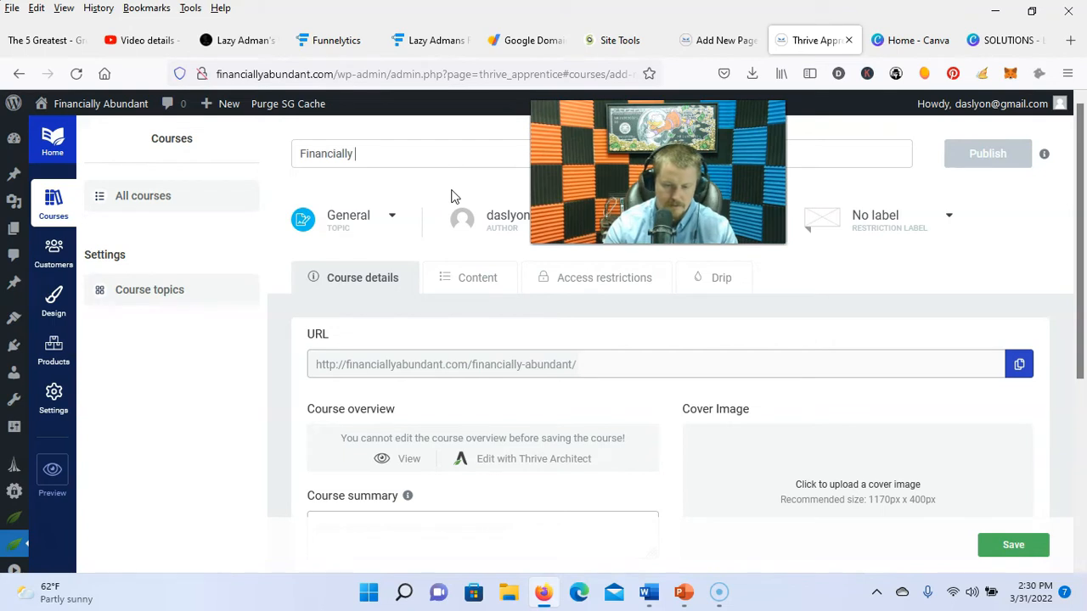
pyautogui.click(467, 278)
pyautogui.click(1000, 544)
pyautogui.click(1041, 310)
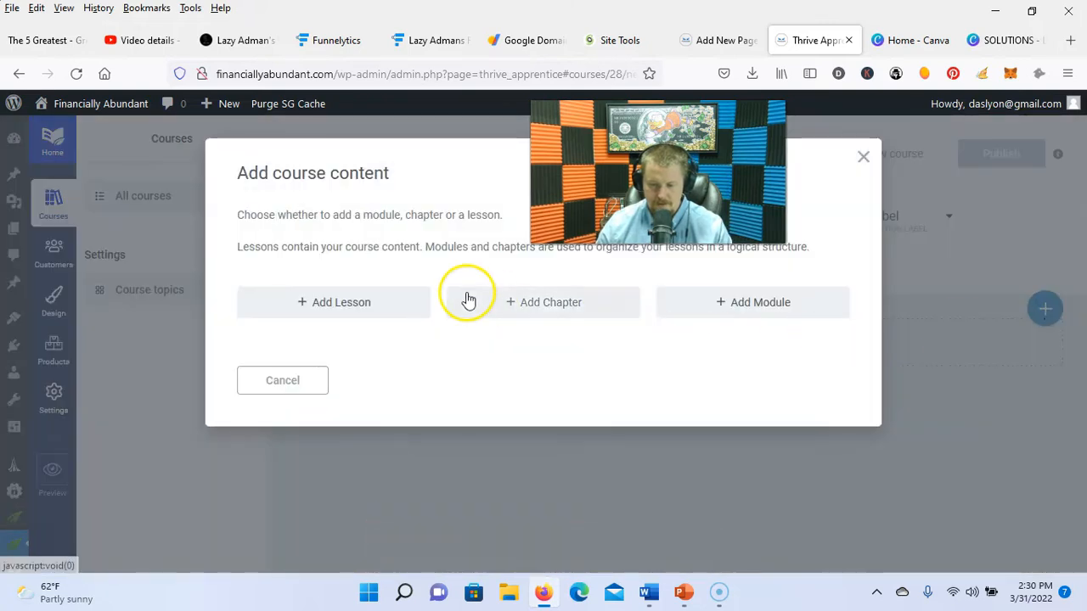
pyautogui.click(365, 304)
pyautogui.click(802, 463)
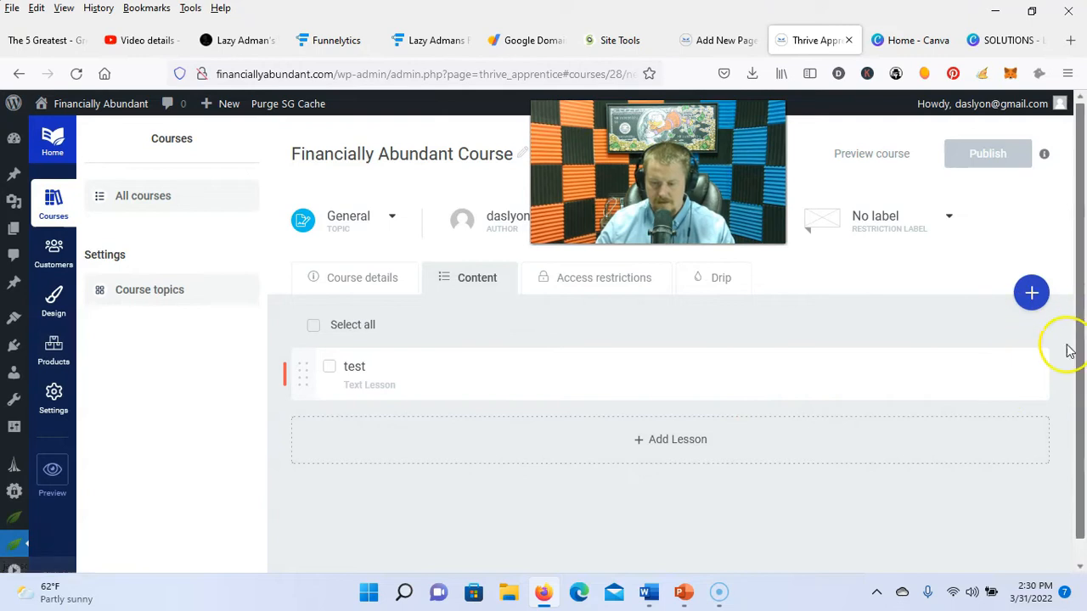
pyautogui.click(1007, 393)
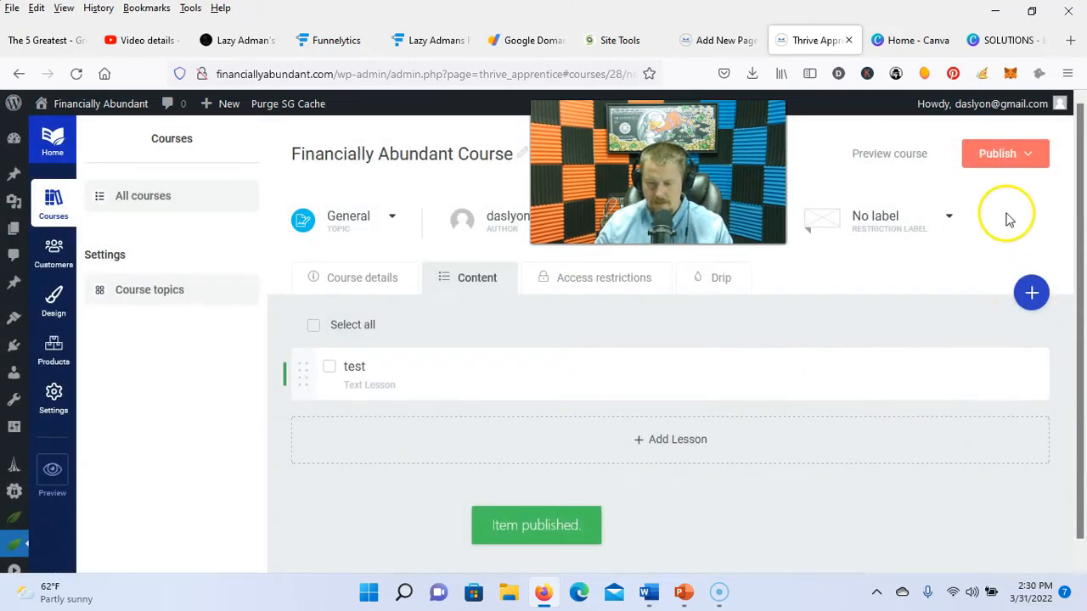
pyautogui.click(993, 154)
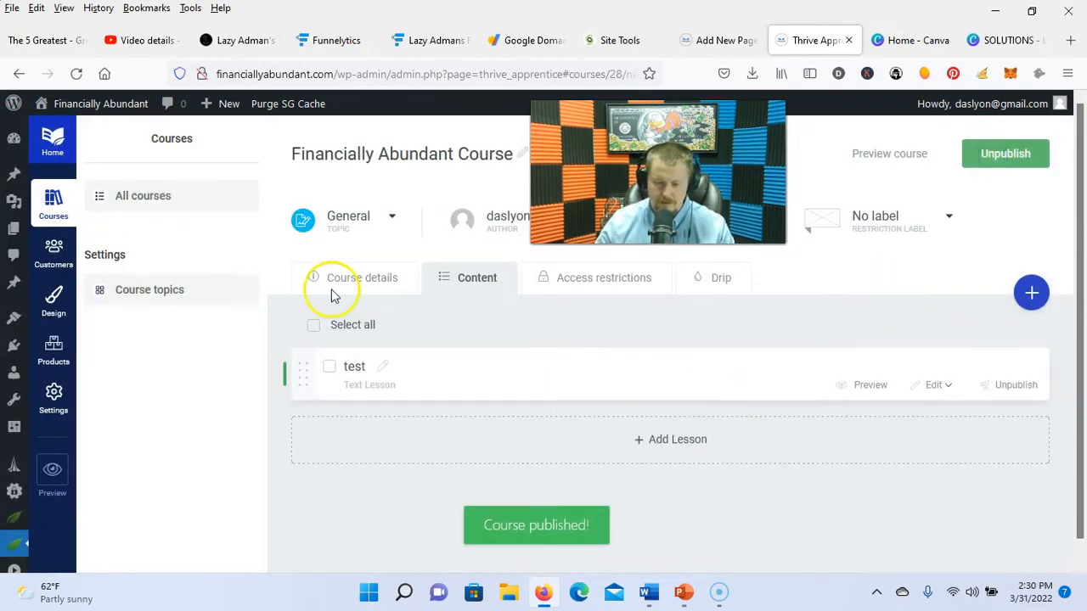
pyautogui.click(14, 228)
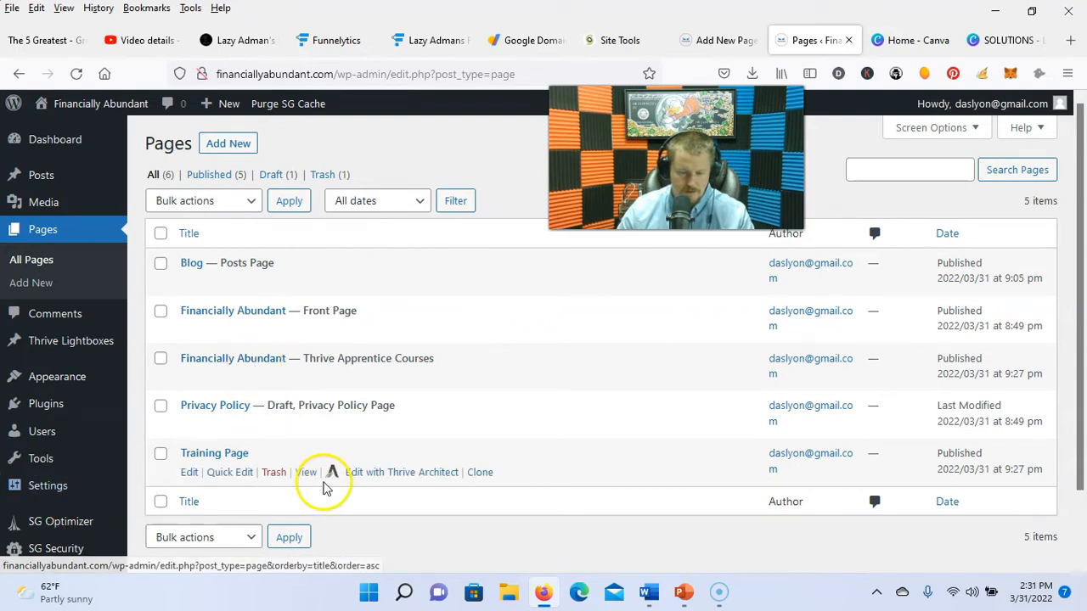
pyautogui.hotkey('alt', 'p')
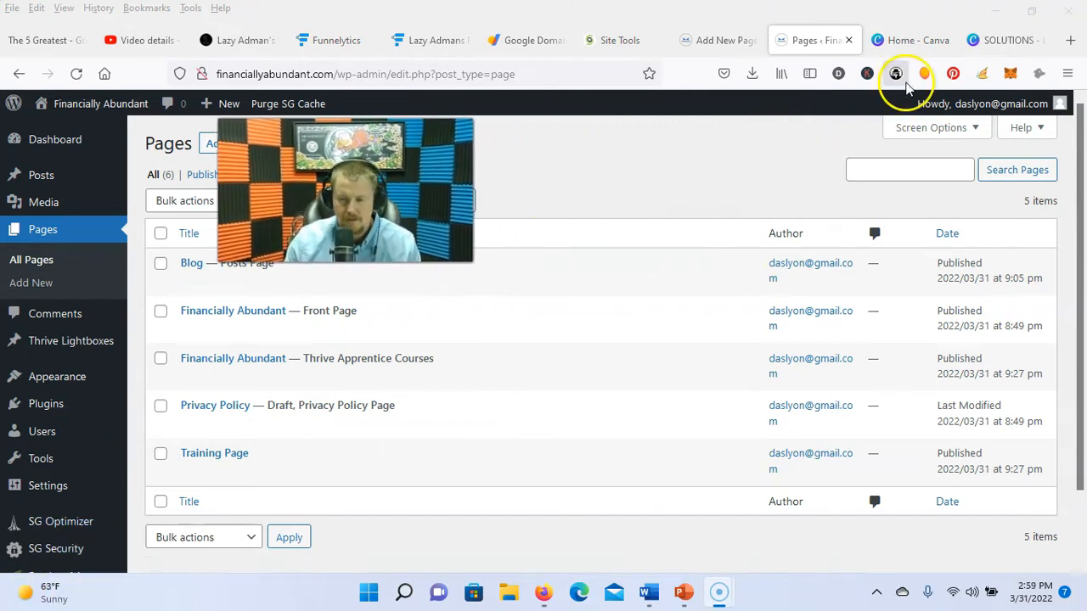
# Step: Sign in to ThriveCart with the saved login and create a new digital product
pyautogui.click(902, 40)
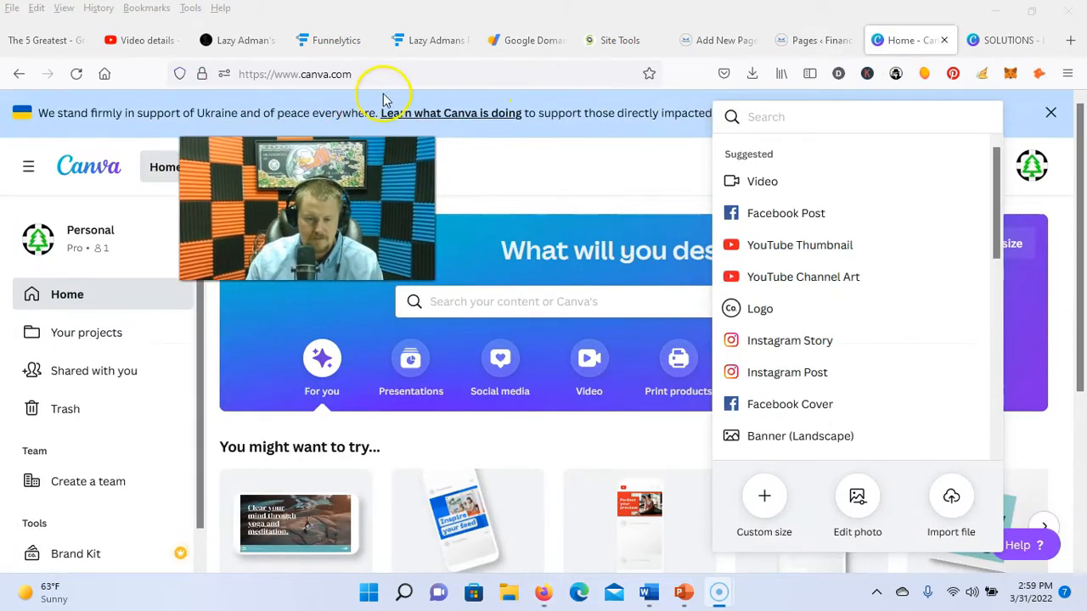
pyautogui.click(400, 73)
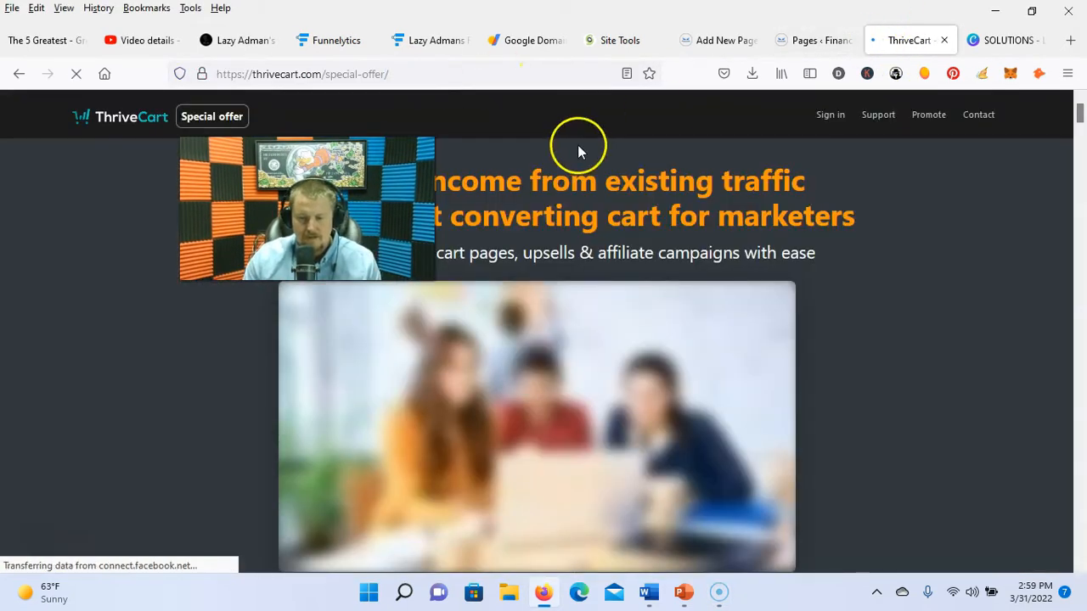
pyautogui.click(807, 40)
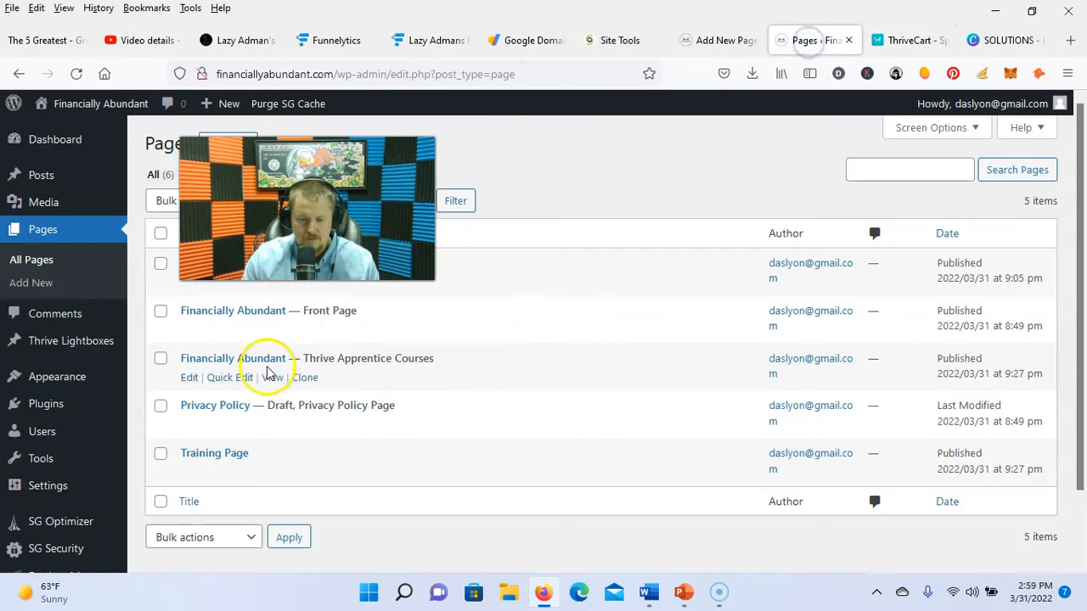
pyautogui.click(907, 42)
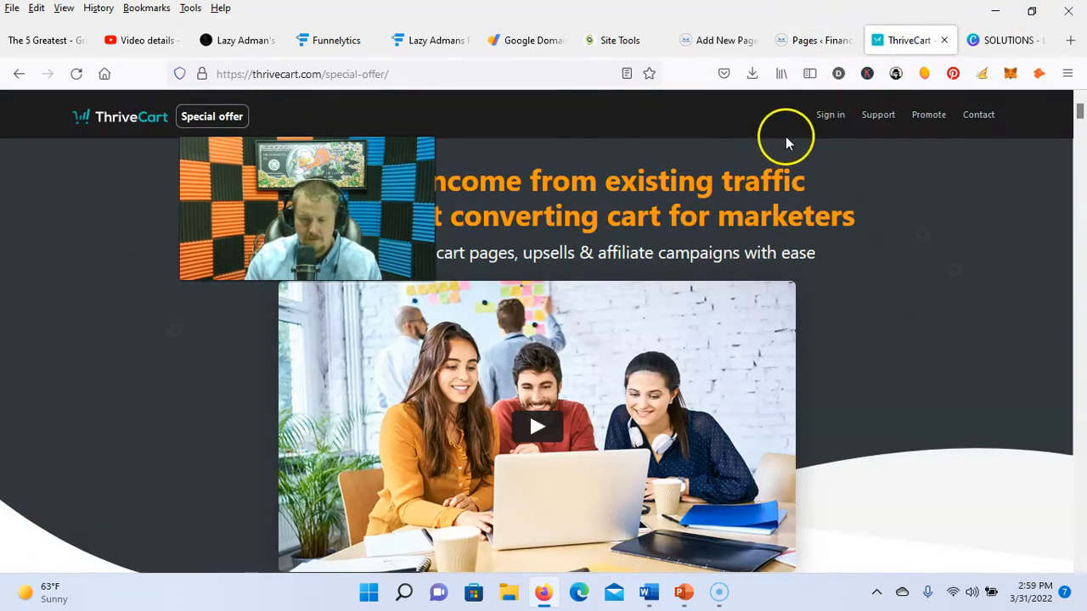
pyautogui.click(832, 151)
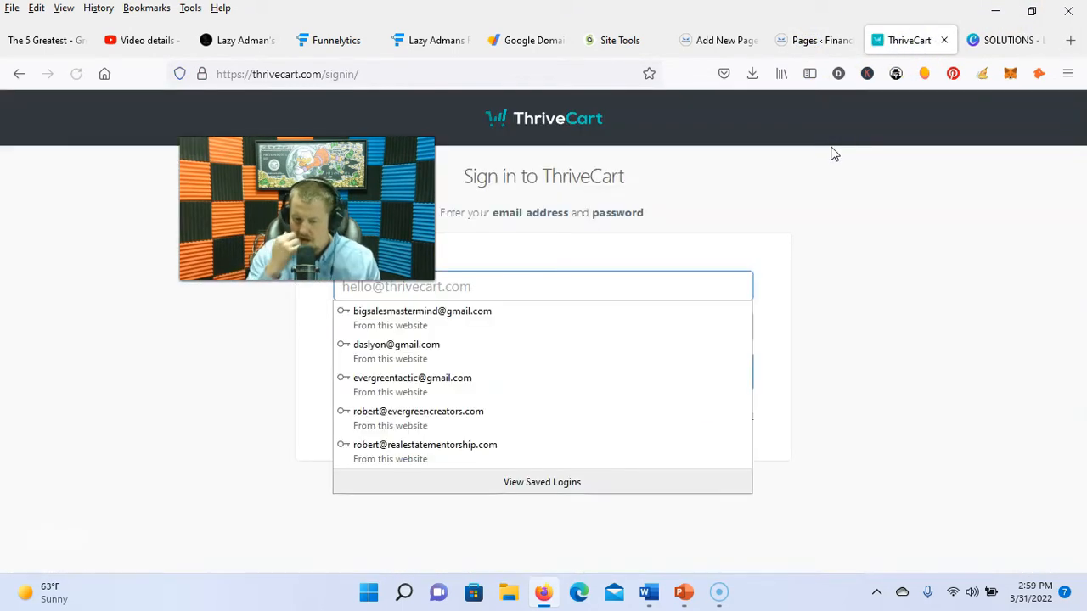
pyautogui.click(396, 344)
pyautogui.click(486, 382)
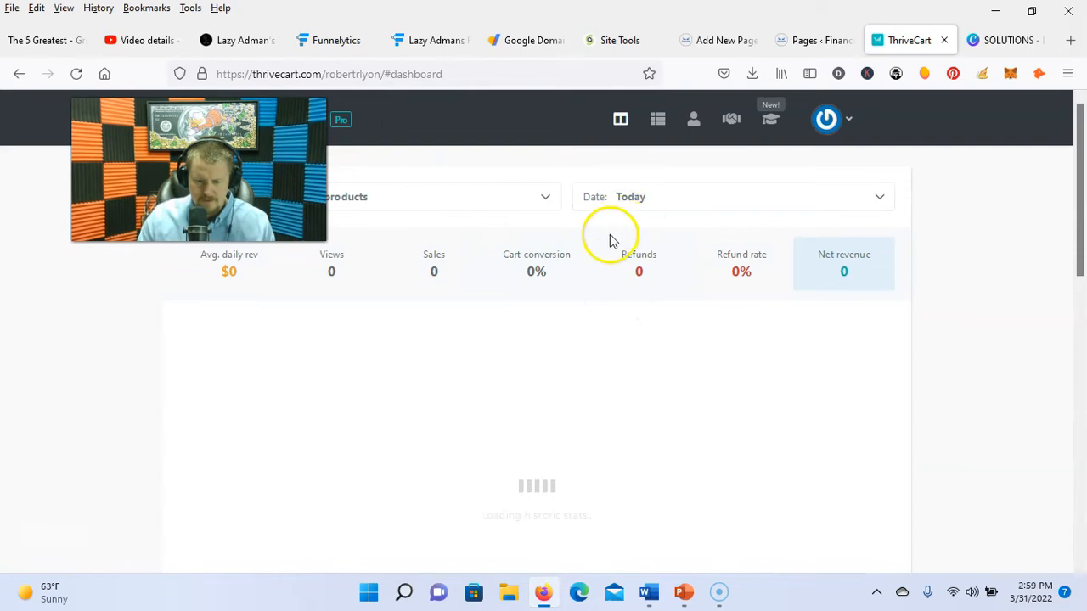
pyautogui.click(657, 119)
pyautogui.click(580, 242)
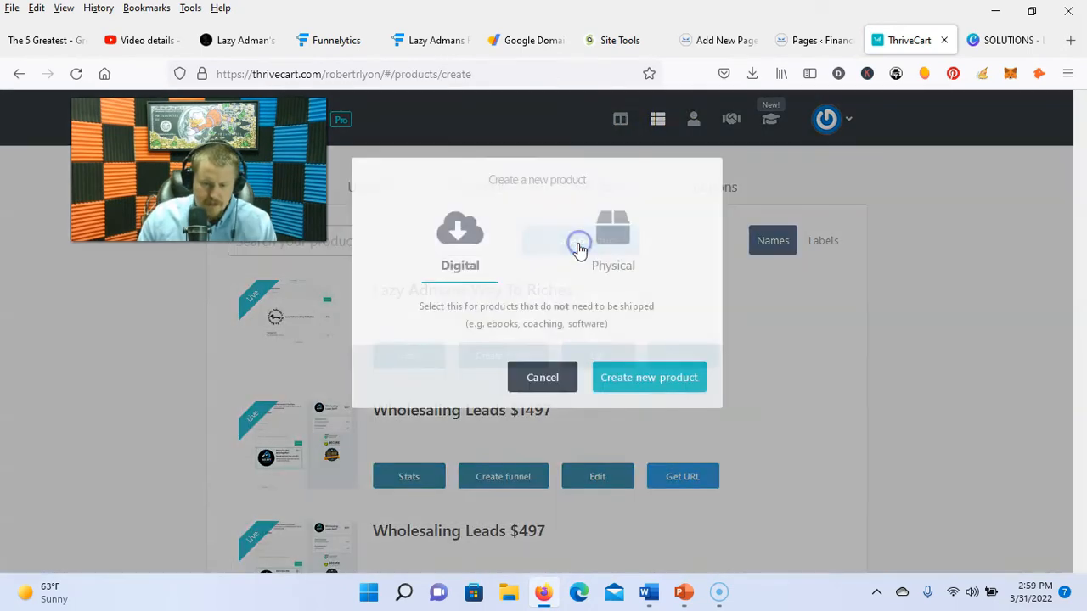
# Step: Open the ConvertKit login with a saved account in another tab, then return to name the product
pyautogui.hotkey('ctrl', 'Tab')
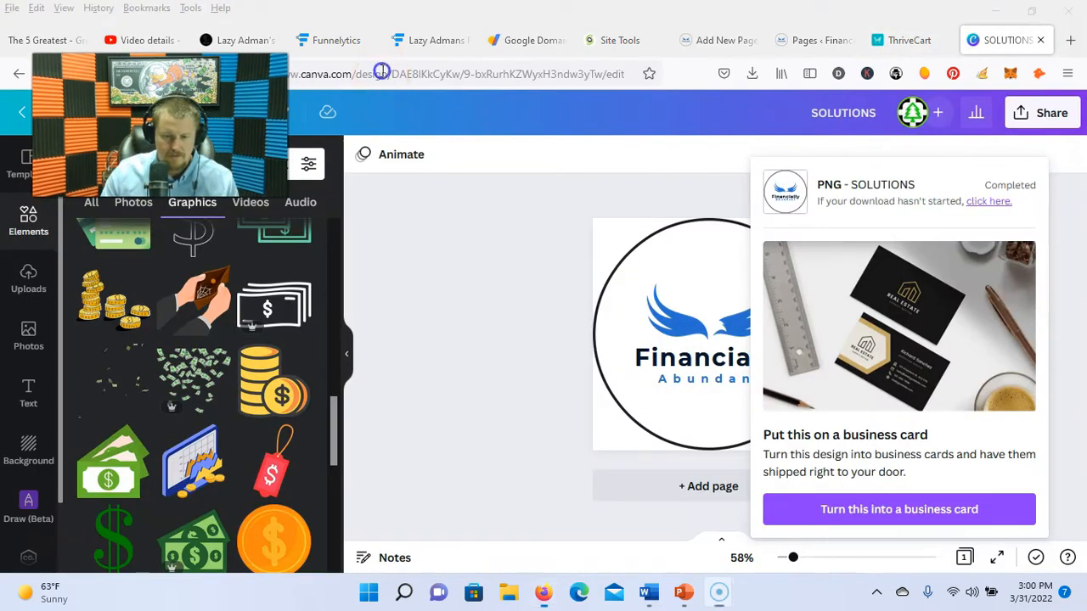
pyautogui.click(383, 74)
pyautogui.write('convertkit')
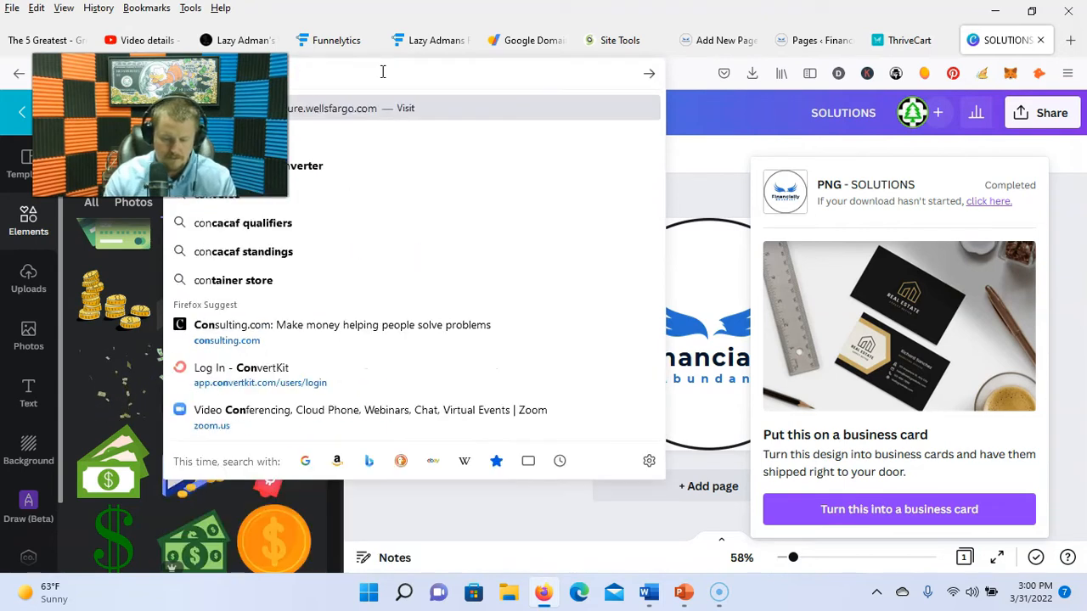
pyautogui.click(439, 333)
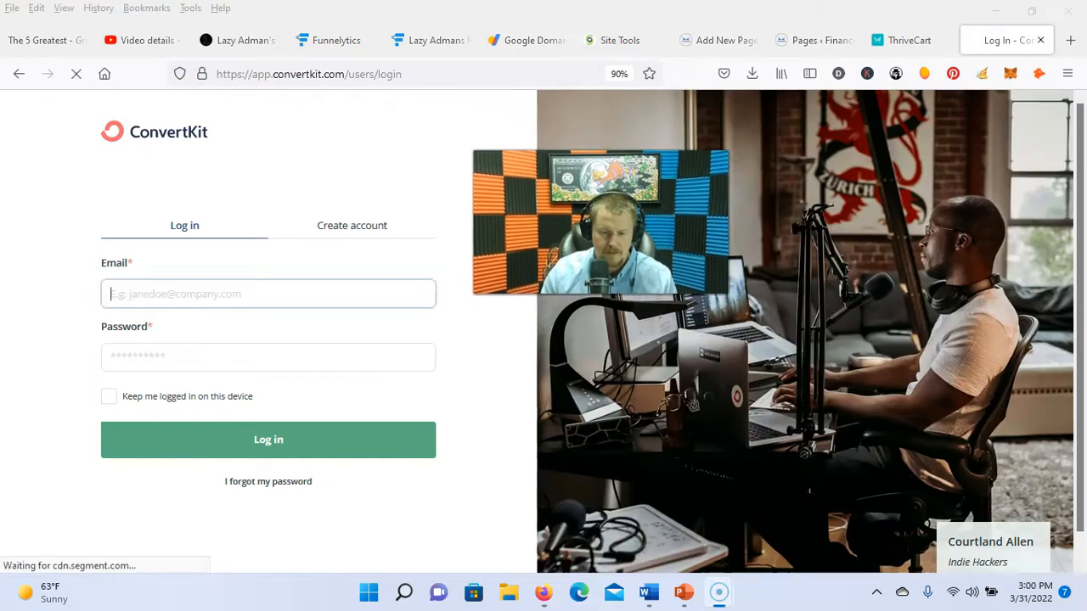
pyautogui.click(232, 295)
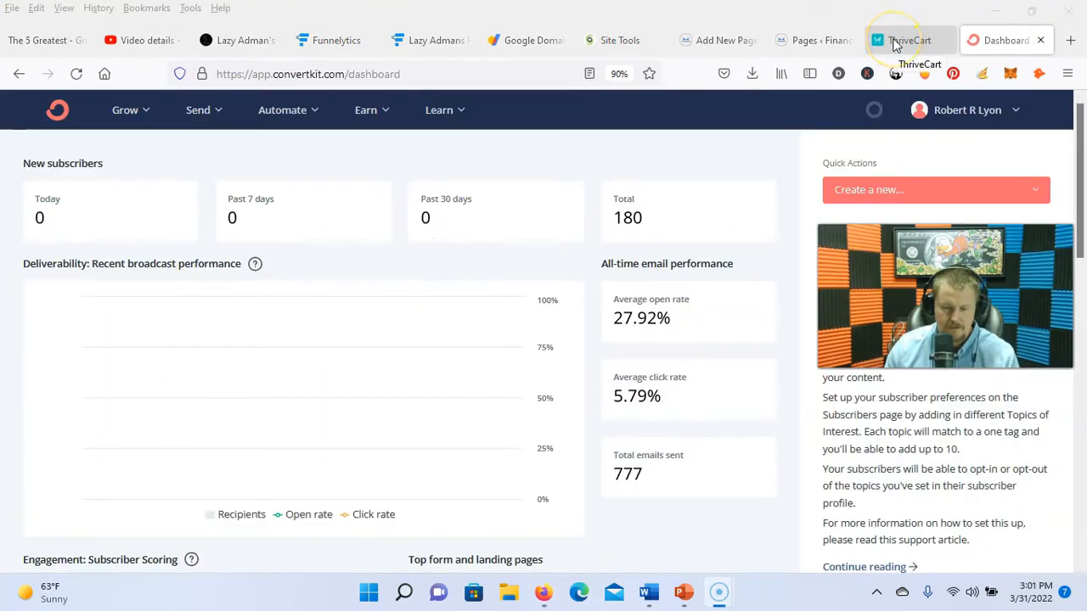
pyautogui.click(893, 45)
pyautogui.click(357, 324)
# Step: Name the product 'Financially Abundant Course' with the label 'FAC'
pyautogui.hotkey('ctrl', 'a')
pyautogui.press('BackSpace')
pyautogui.write('Fin')
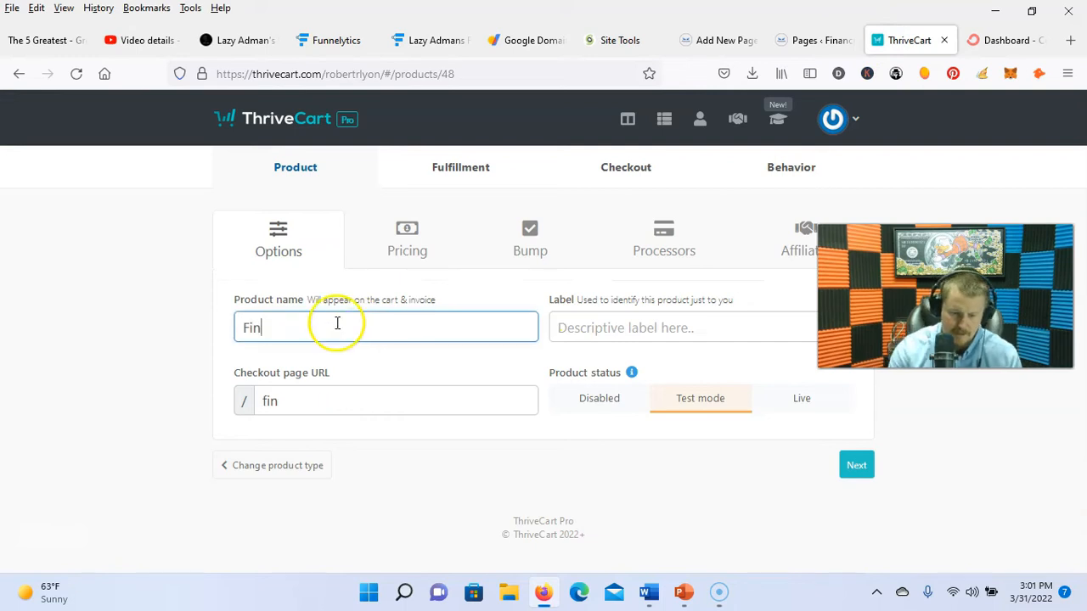
pyautogui.write('ancially Abundant Course')
pyautogui.press('Tab')
pyautogui.write('FAC')
# Step: Add and save a one-time $97.00 pricing option for the product
pyautogui.click(856, 465)
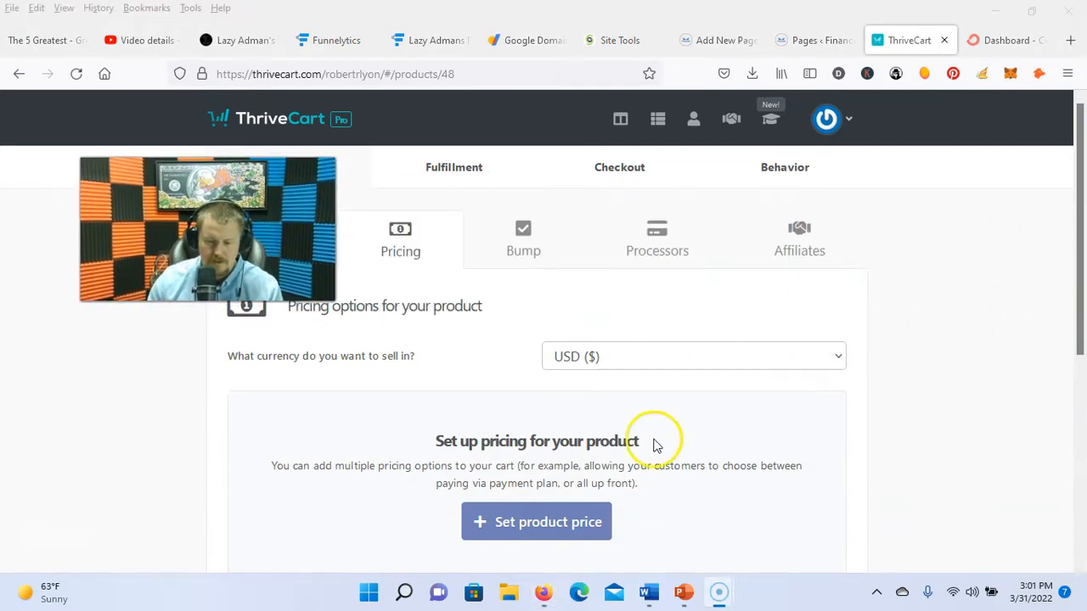
pyautogui.click(586, 516)
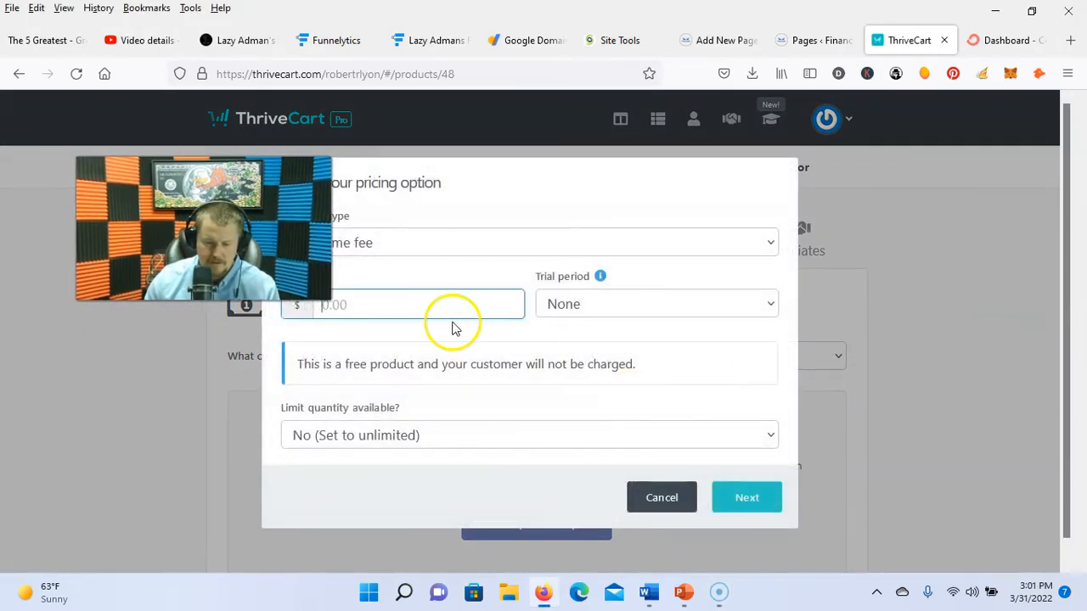
pyautogui.write('97')
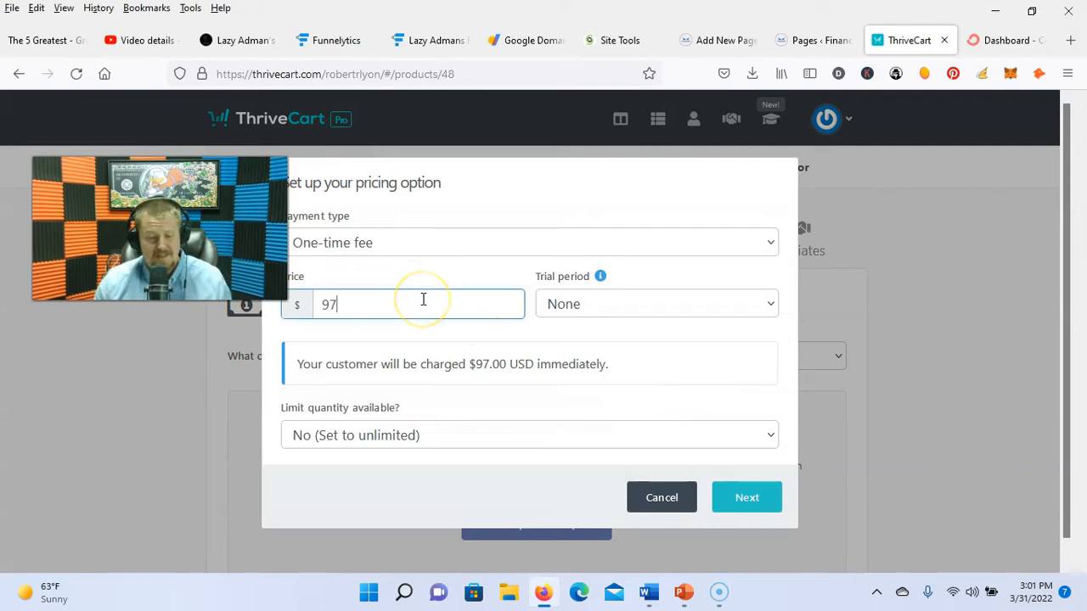
pyautogui.press('Return')
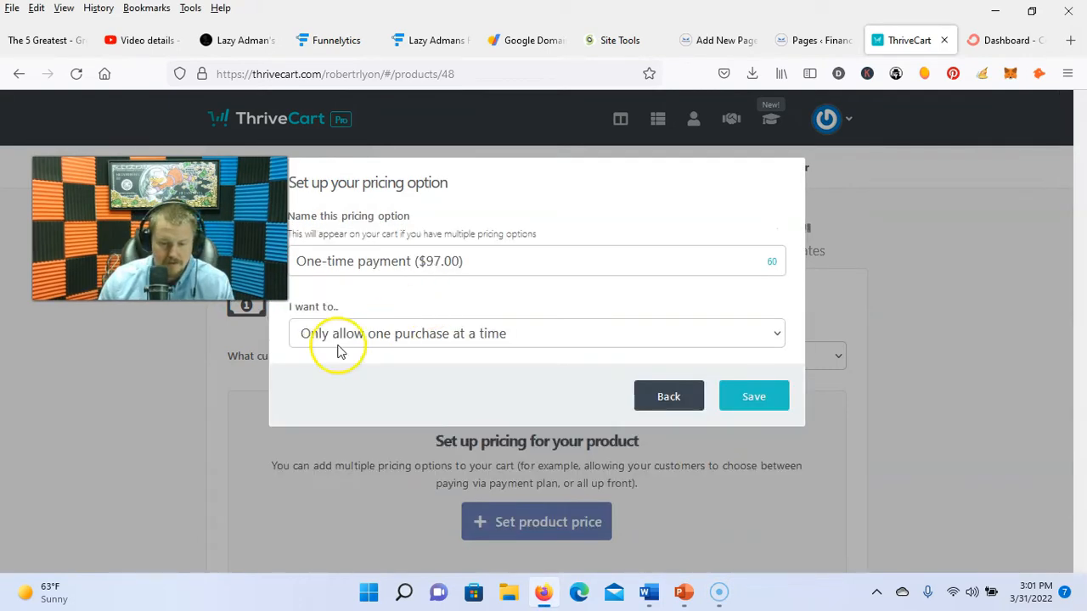
pyautogui.click(759, 397)
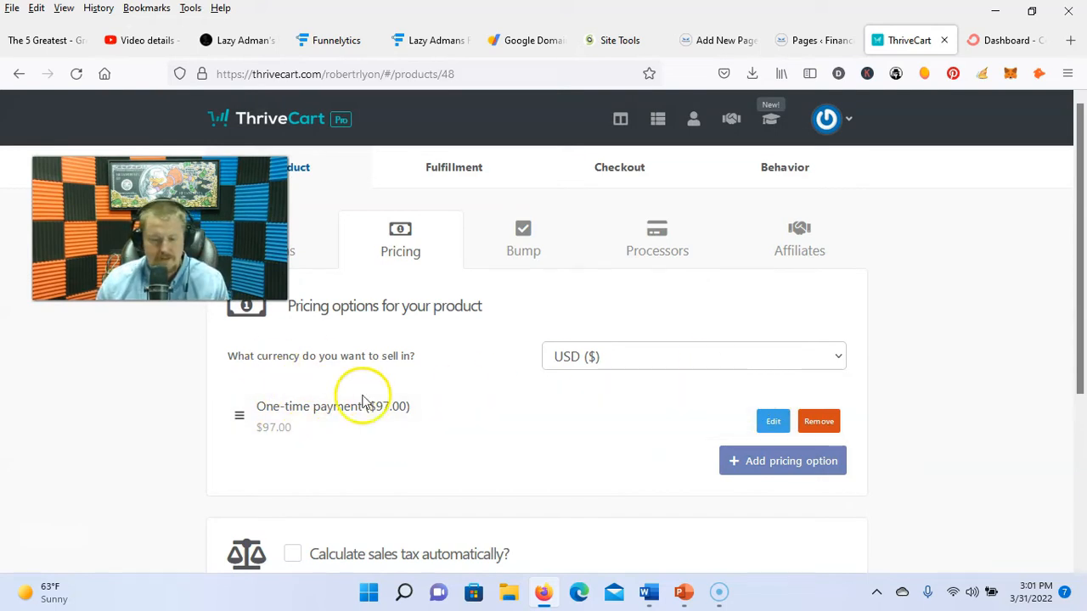
# Step: Advance to the Bump offer step
pyautogui.scroll(-3, 747, 471)
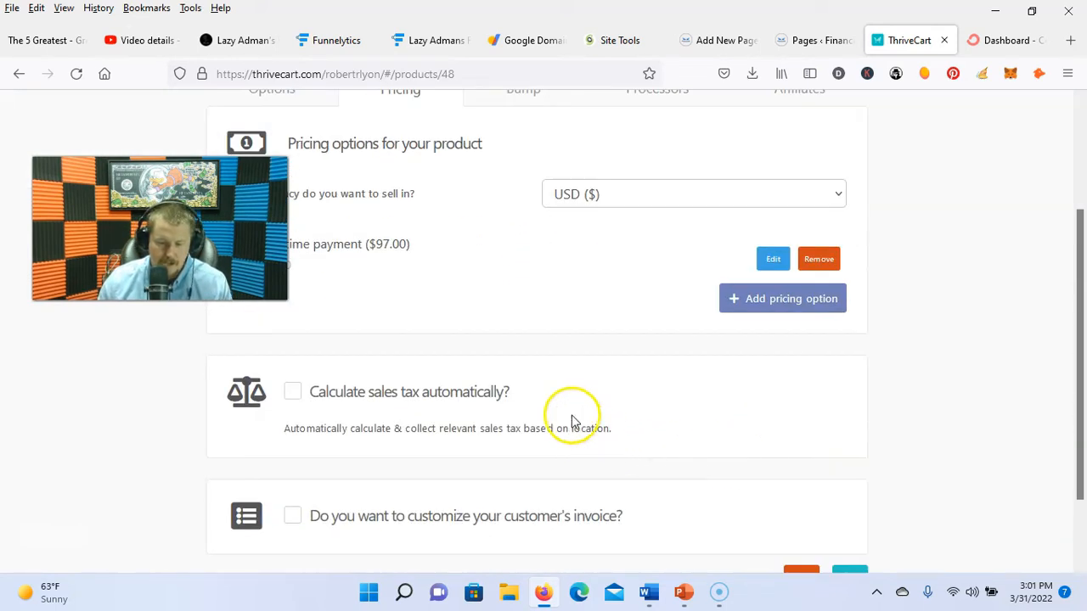
pyautogui.click(847, 491)
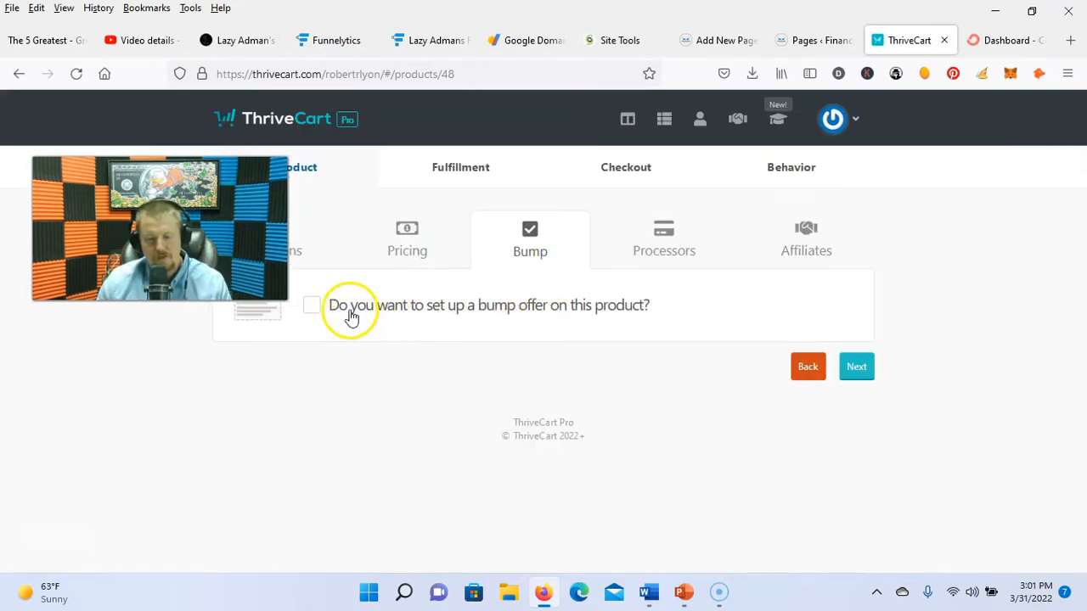
pyautogui.moveTo(230, 246); pyautogui.dragTo(249, 222)
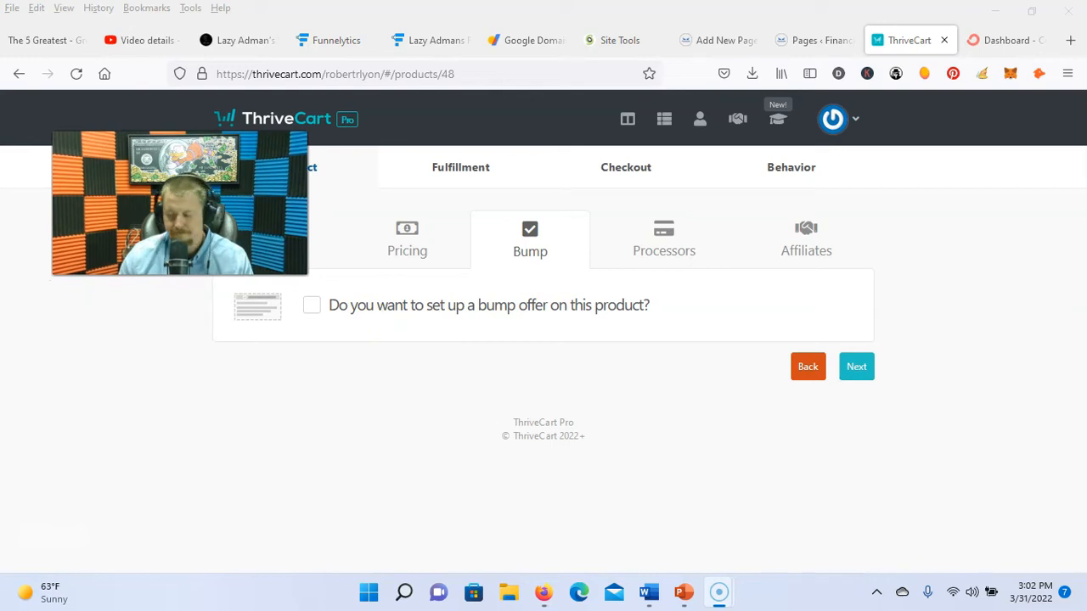
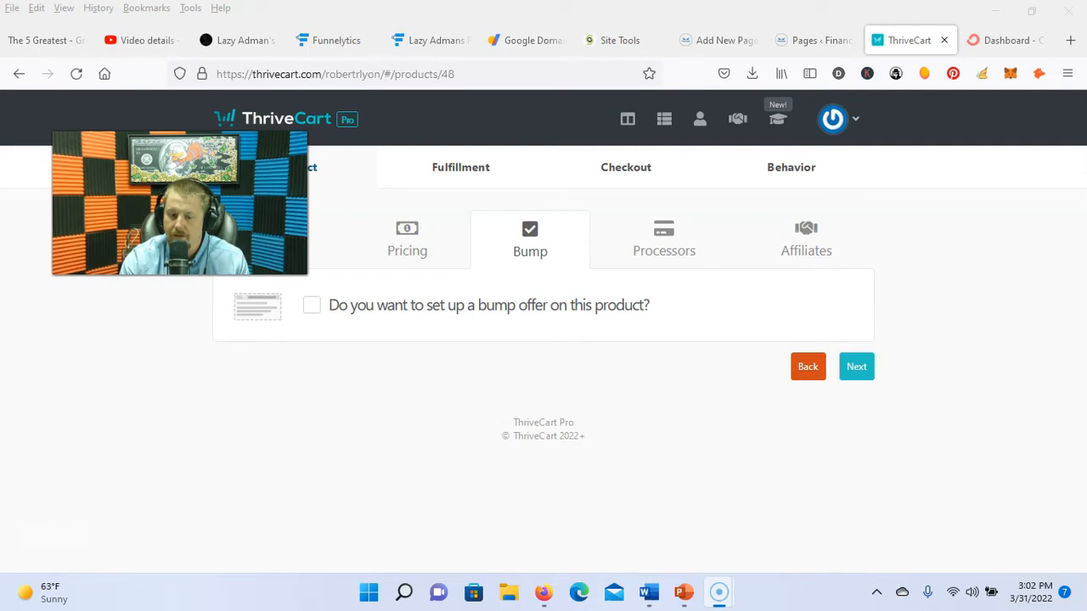
# Step: Add a digital $297 bump offer named 'Financial Coaching Call' and select Stripe as processor
pyautogui.click(307, 308)
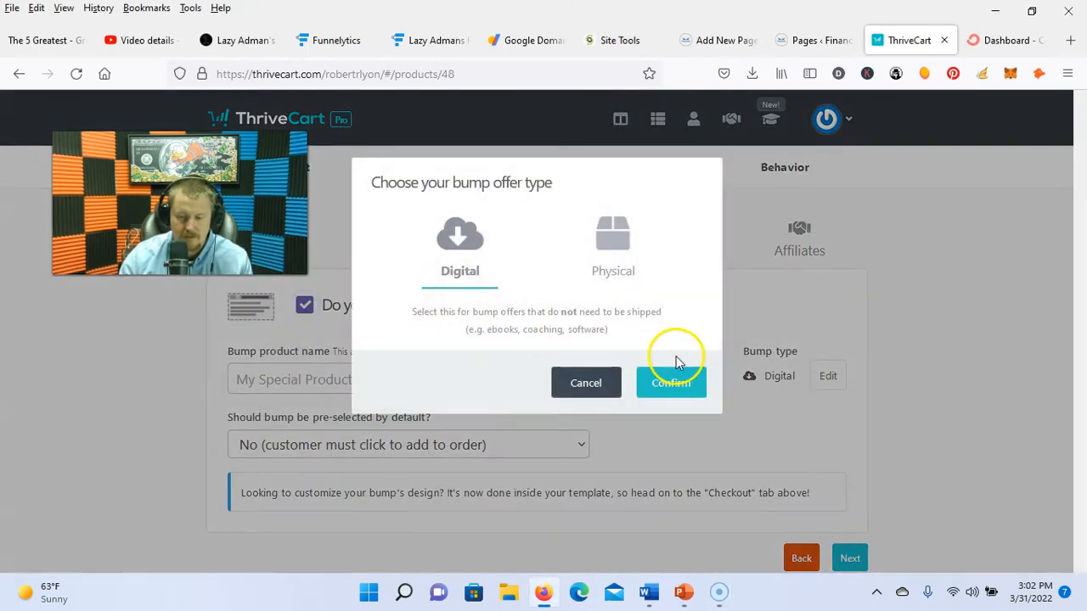
pyautogui.click(682, 386)
pyautogui.click(529, 381)
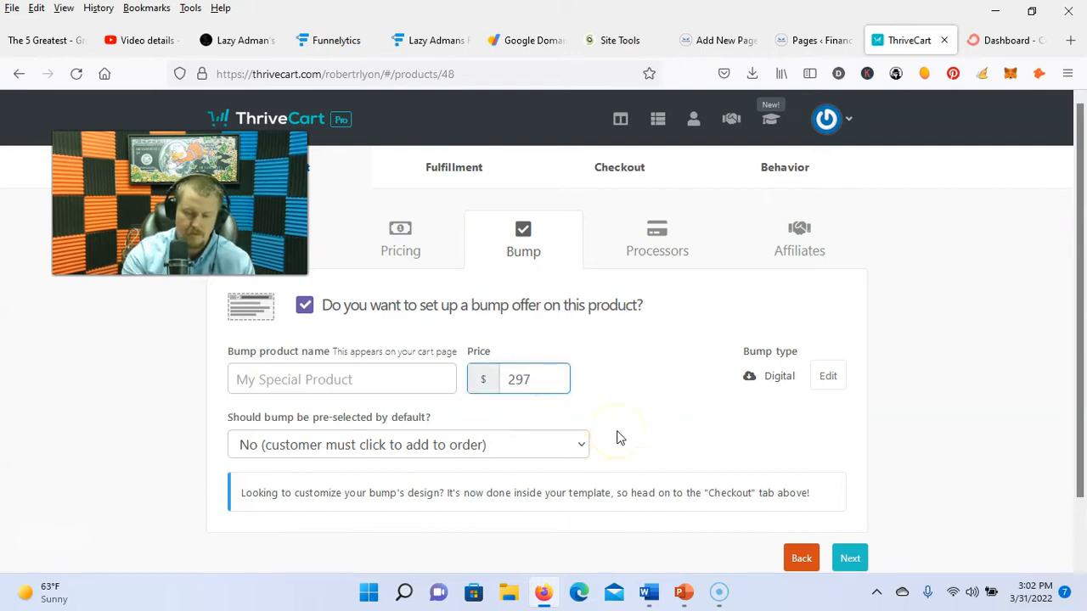
pyautogui.click(382, 379)
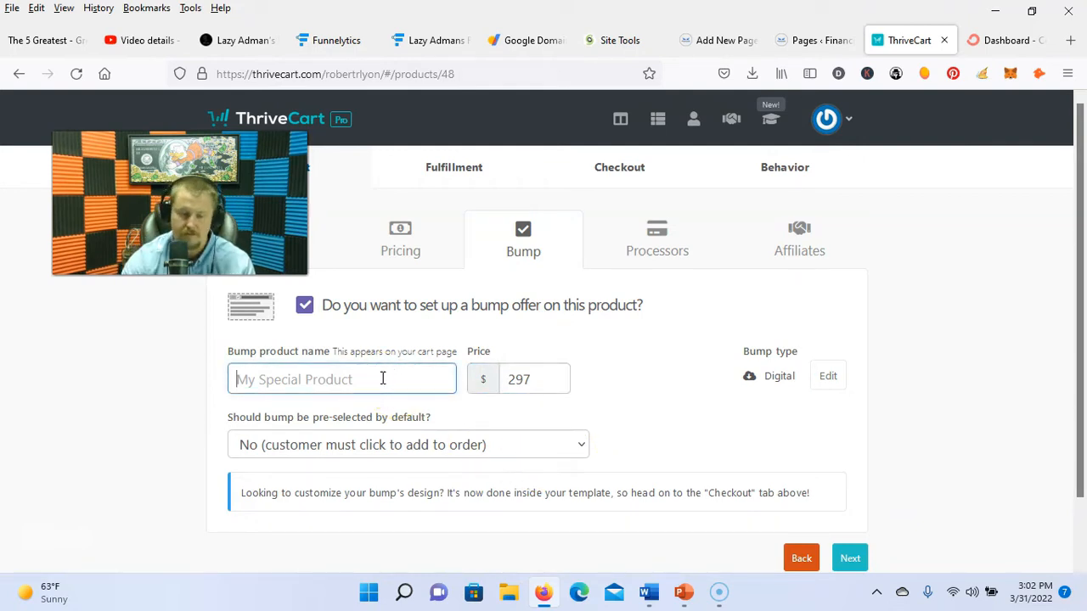
pyautogui.write('Financial Coaching Call')
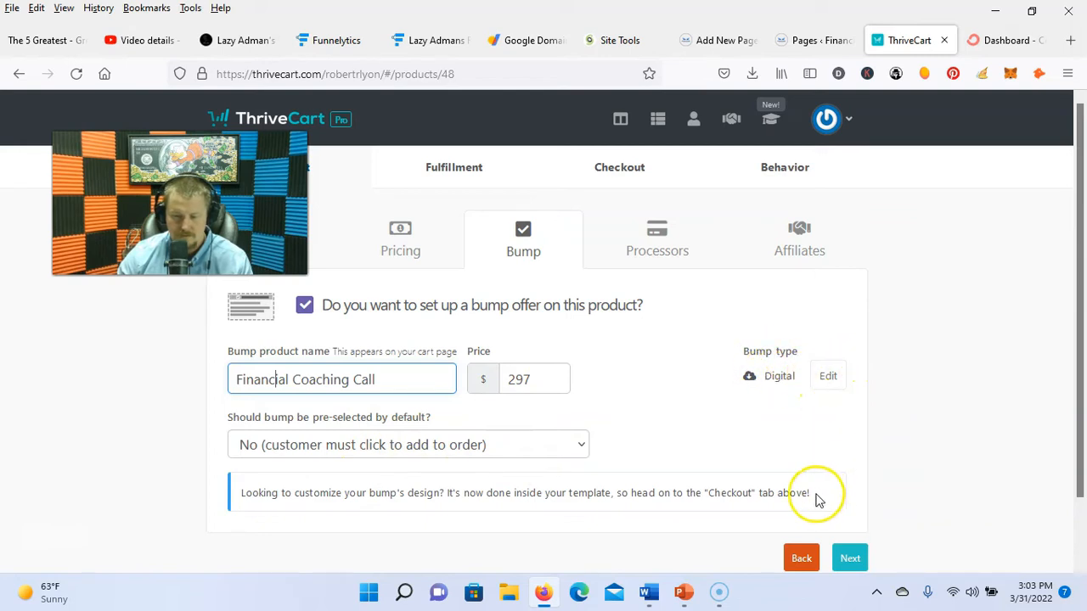
pyautogui.click(850, 558)
pyautogui.click(342, 261)
# Step: Add PayPal alongside Stripe and save the payment processors
pyautogui.click(343, 376)
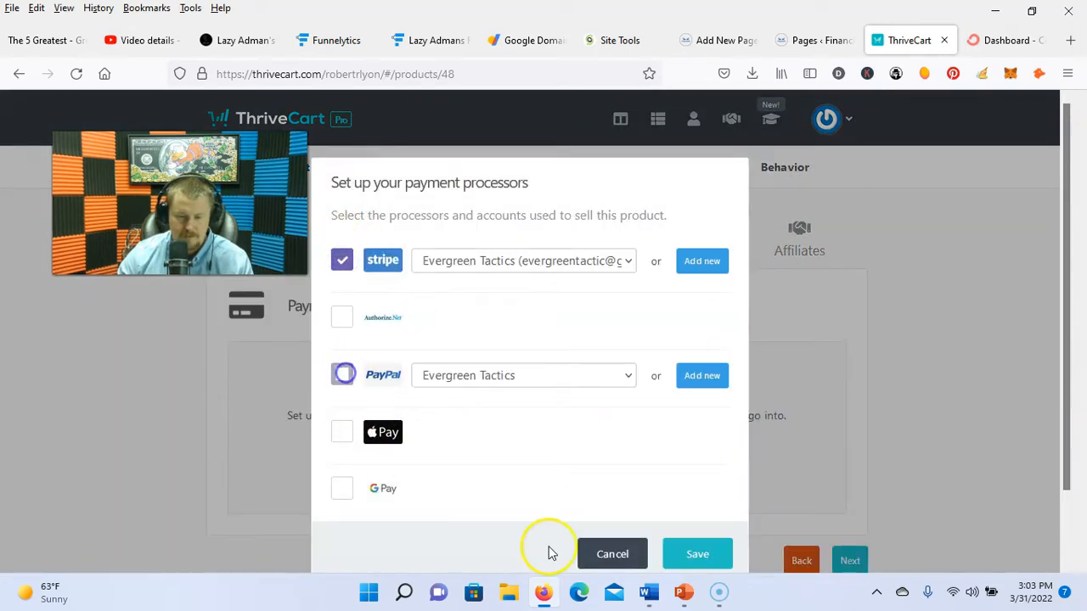
pyautogui.click(671, 546)
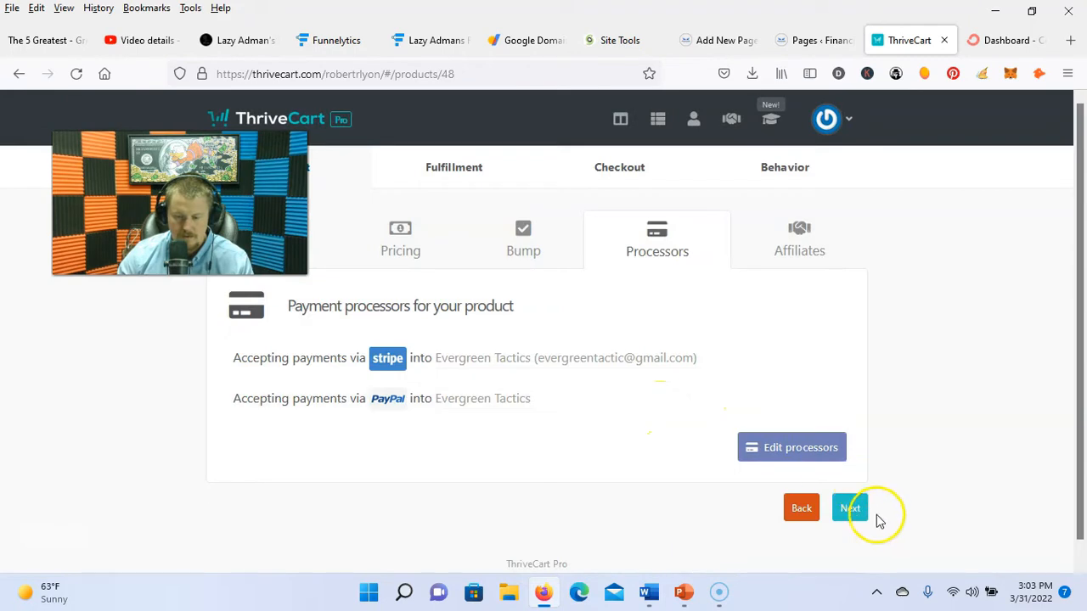
pyautogui.click(854, 513)
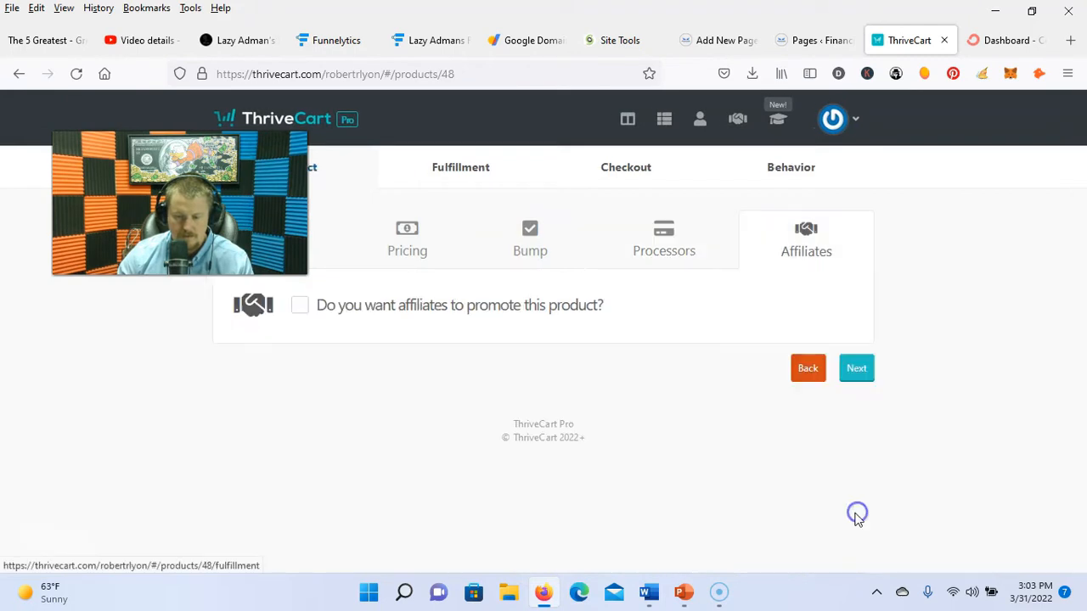
# Step: Enable affiliates at 50% commission, paid automatically after a 7-day delay
pyautogui.click(299, 307)
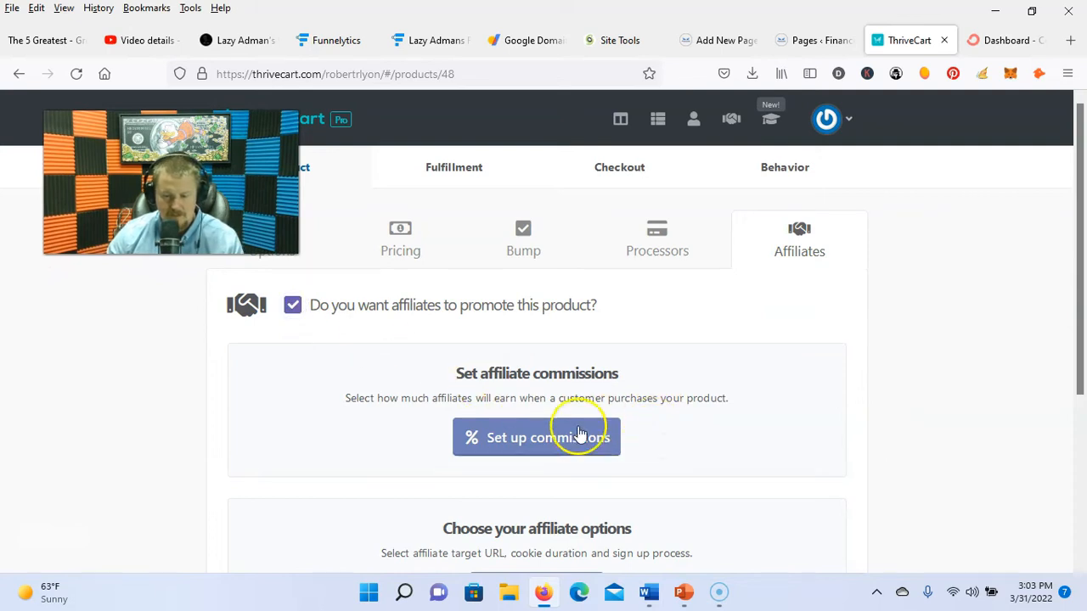
pyautogui.click(577, 436)
pyautogui.click(514, 307)
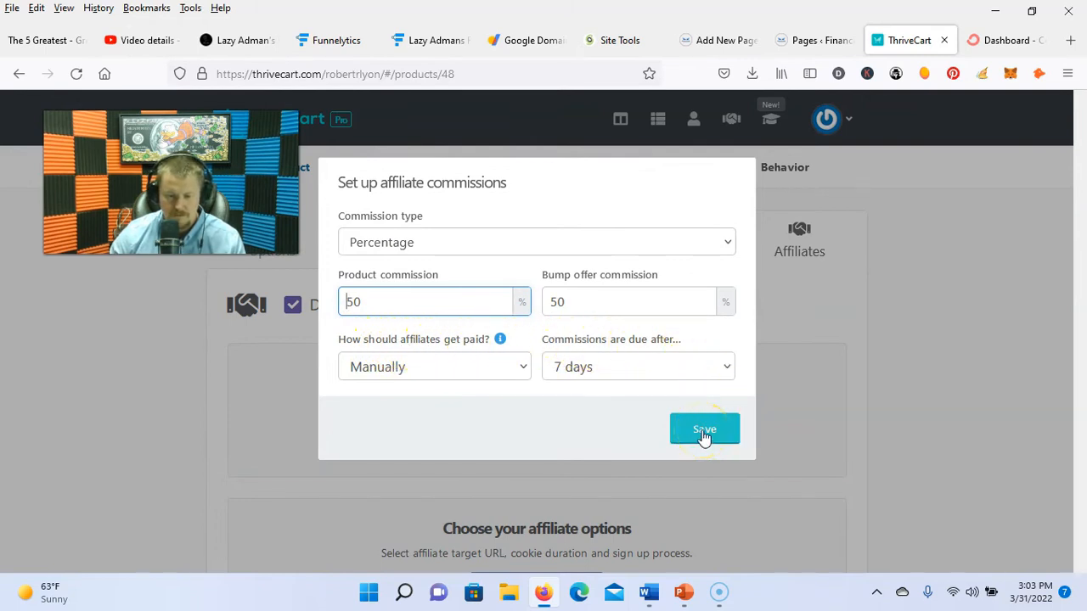
pyautogui.click(523, 368)
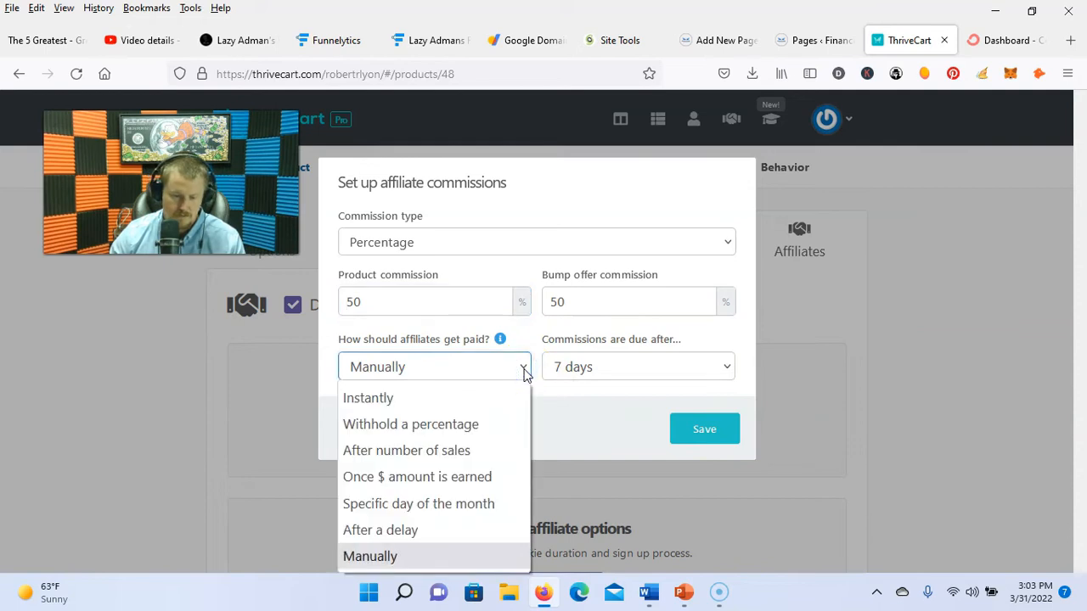
pyautogui.click(468, 528)
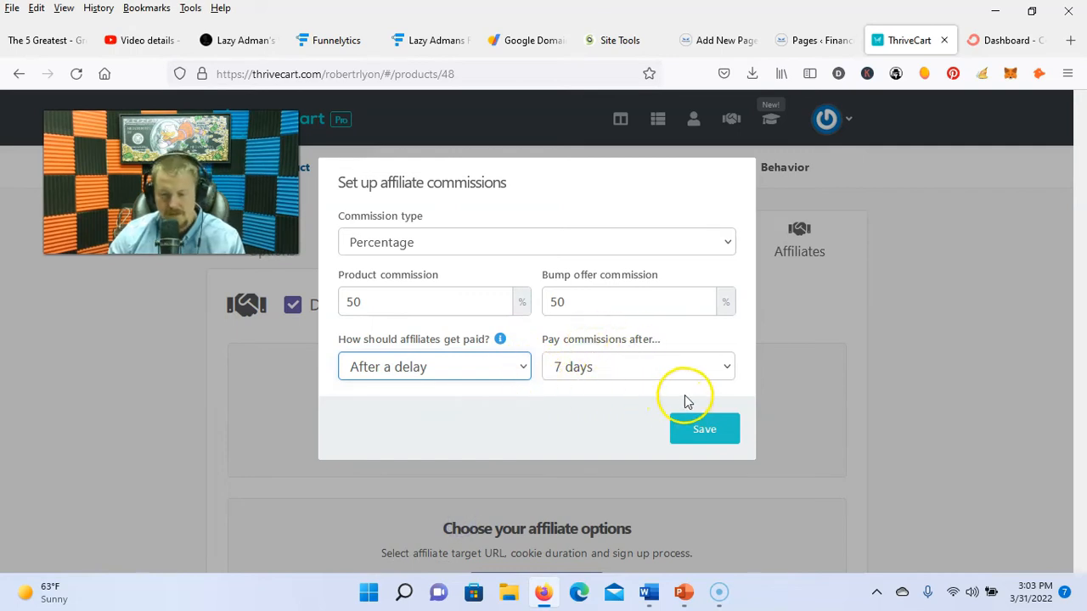
pyautogui.click(701, 427)
pyautogui.scroll(-1, 382, 357)
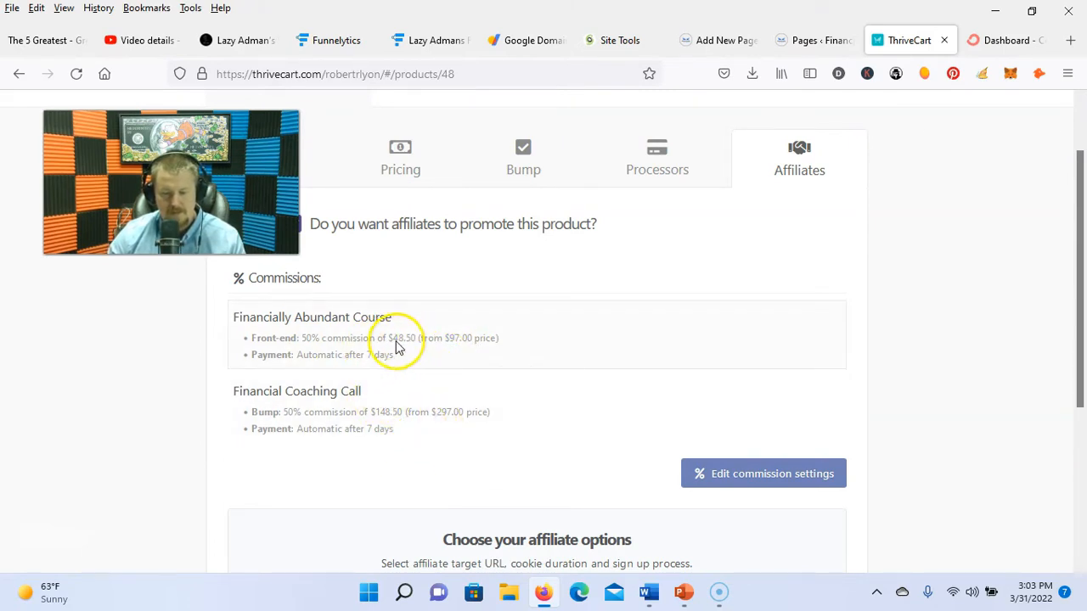
pyautogui.scroll(-3, 770, 481)
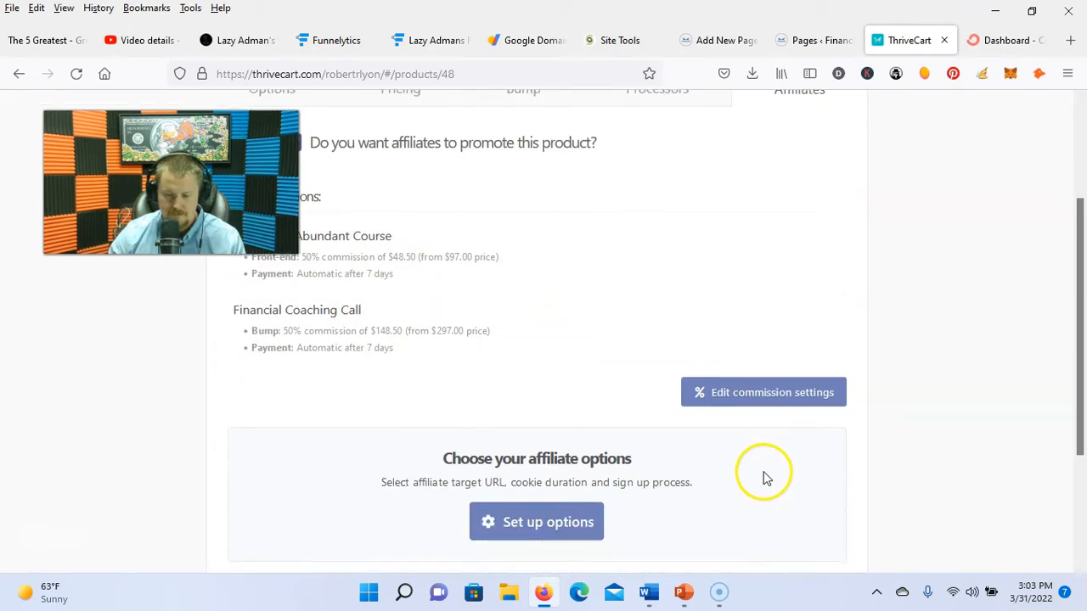
pyautogui.scroll(2, 410, 249)
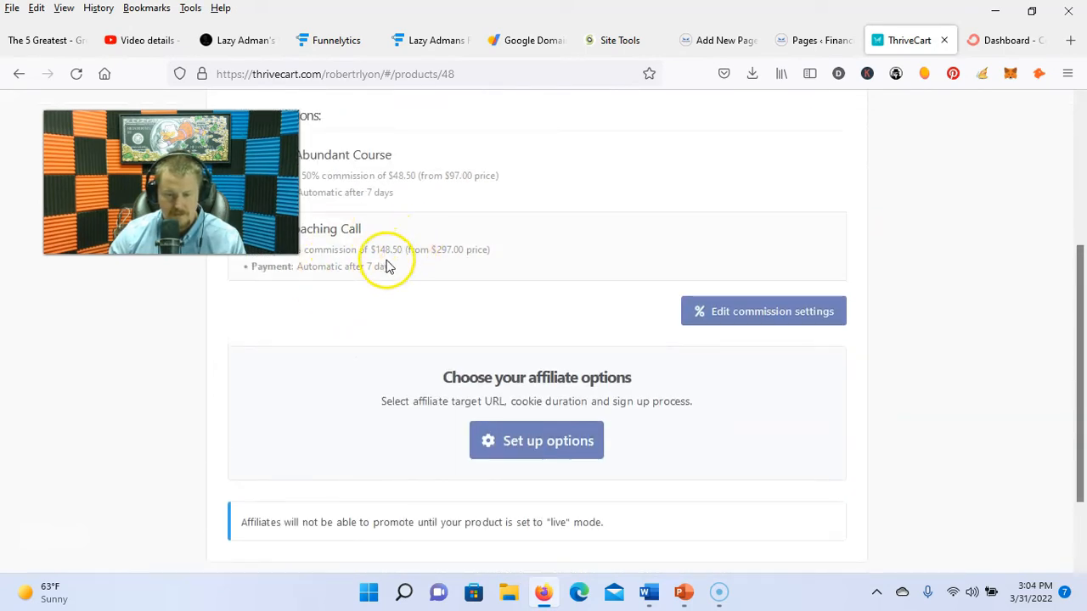
pyautogui.scroll(-3, 510, 335)
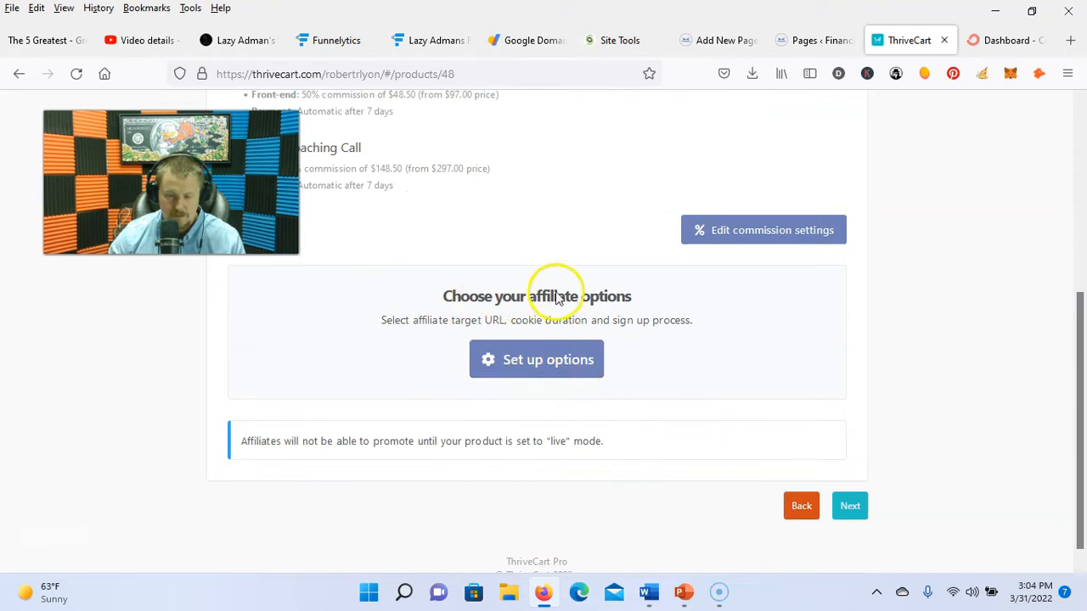
pyautogui.click(847, 508)
# Step: Enter the support email and set after-purchase to add buyers to a membership site
pyautogui.click(398, 325)
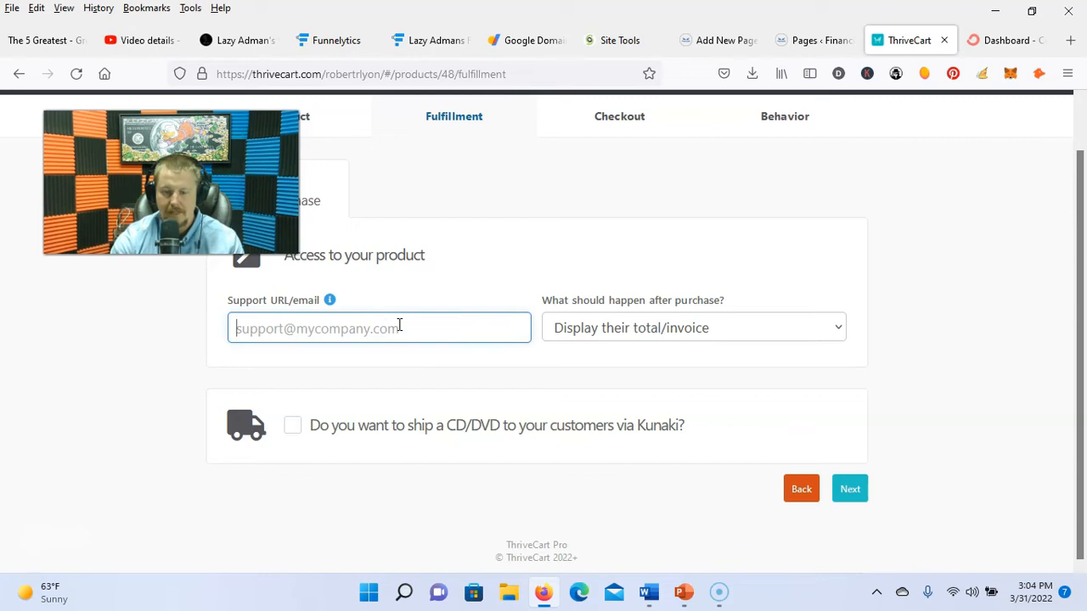
pyautogui.click(746, 328)
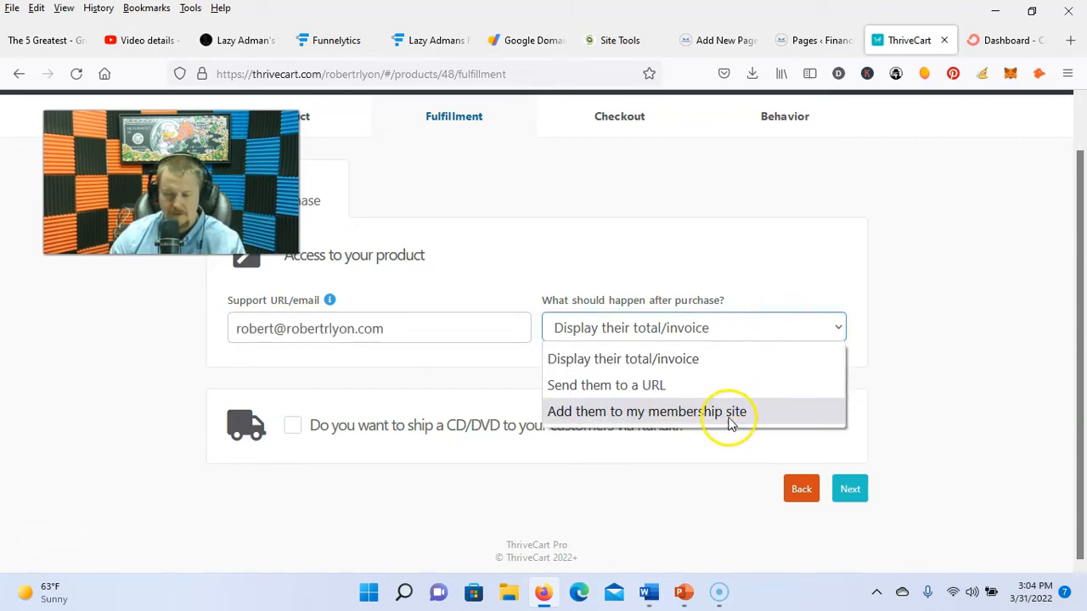
pyautogui.click(718, 414)
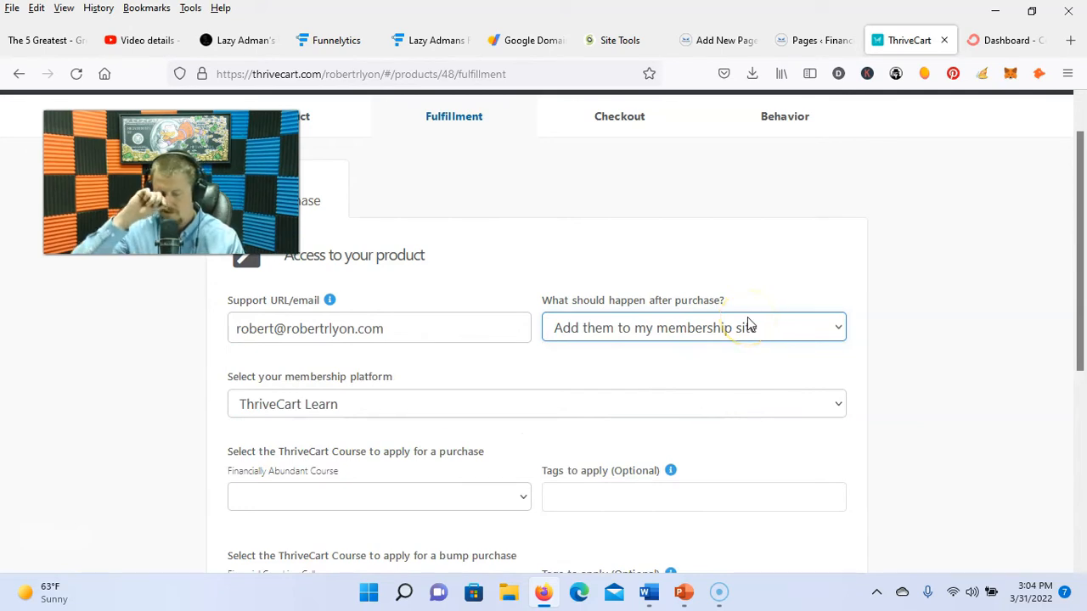
# Step: Choose Thrive Apprentice as the membership platform and go to add another integration site
pyautogui.click(758, 410)
pyautogui.click(316, 461)
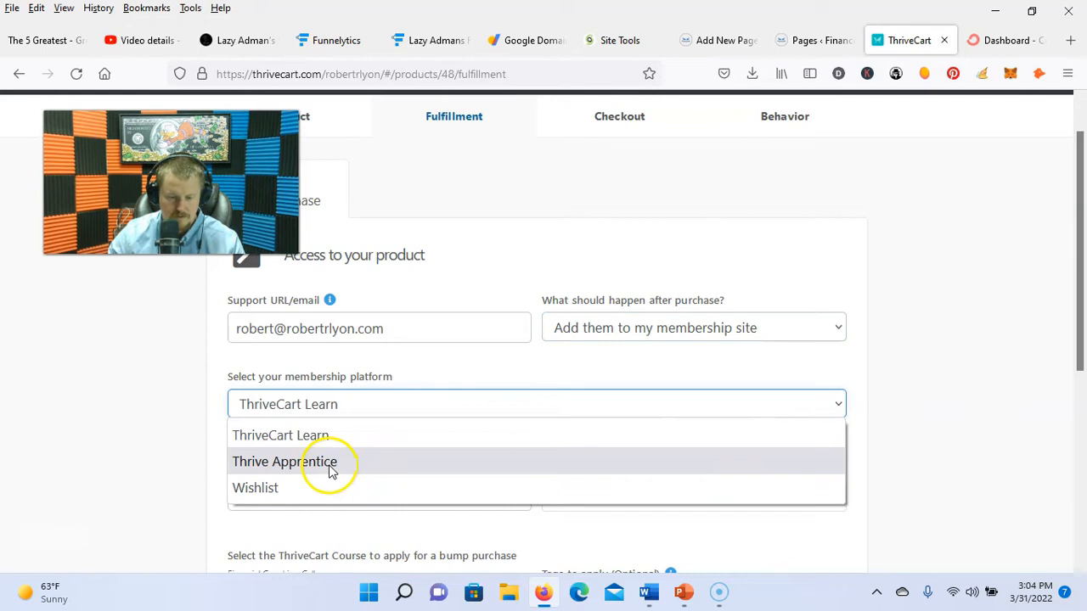
pyautogui.click(680, 406)
pyautogui.click(681, 406)
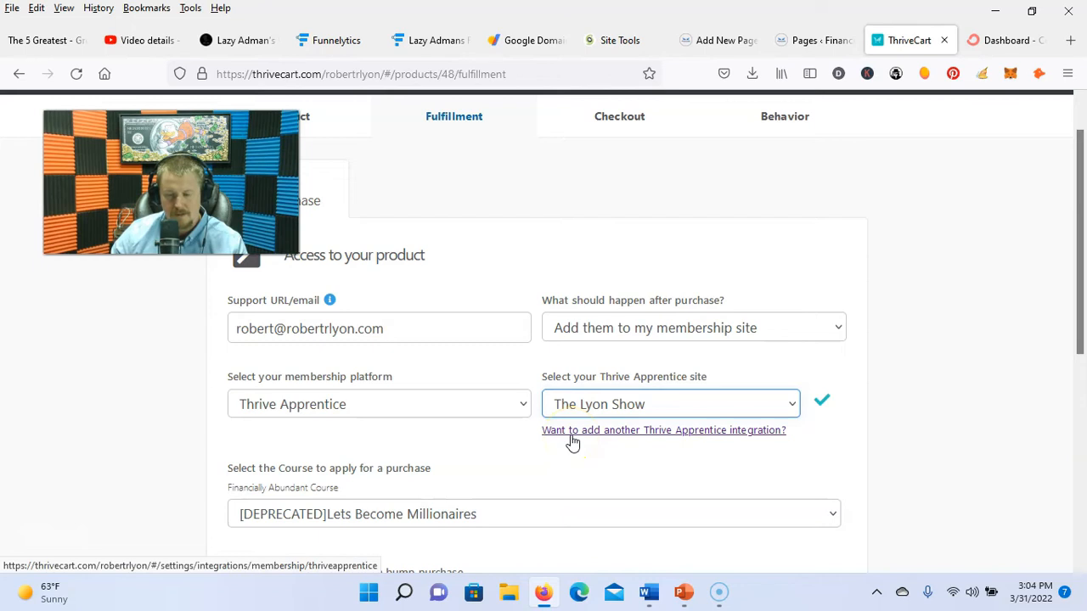
pyautogui.click(582, 435)
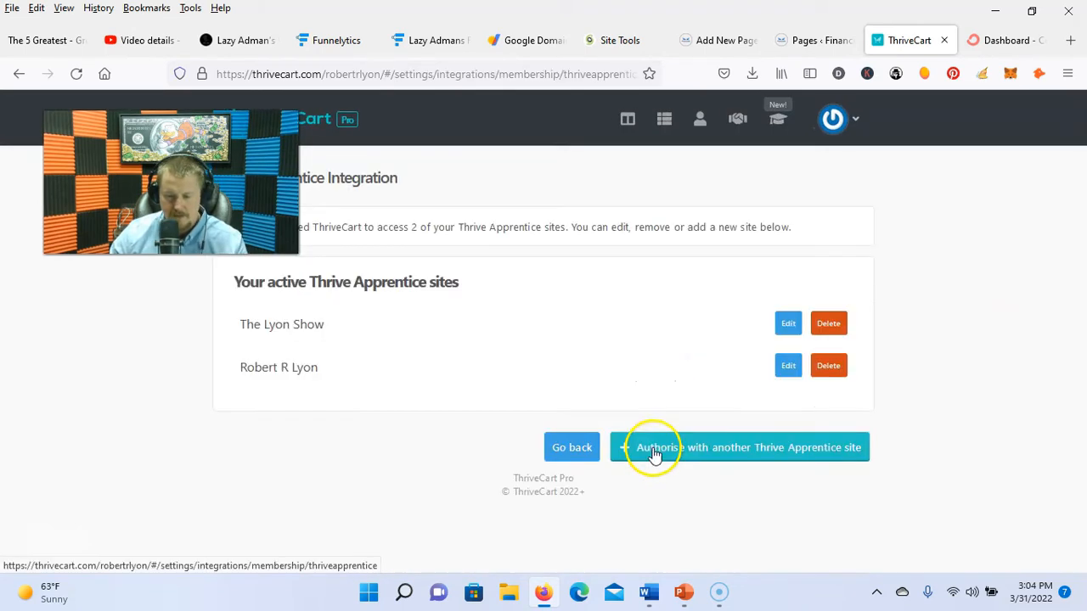
# Step: Start a new Thrive Apprentice site and fill in its site name
pyautogui.click(653, 456)
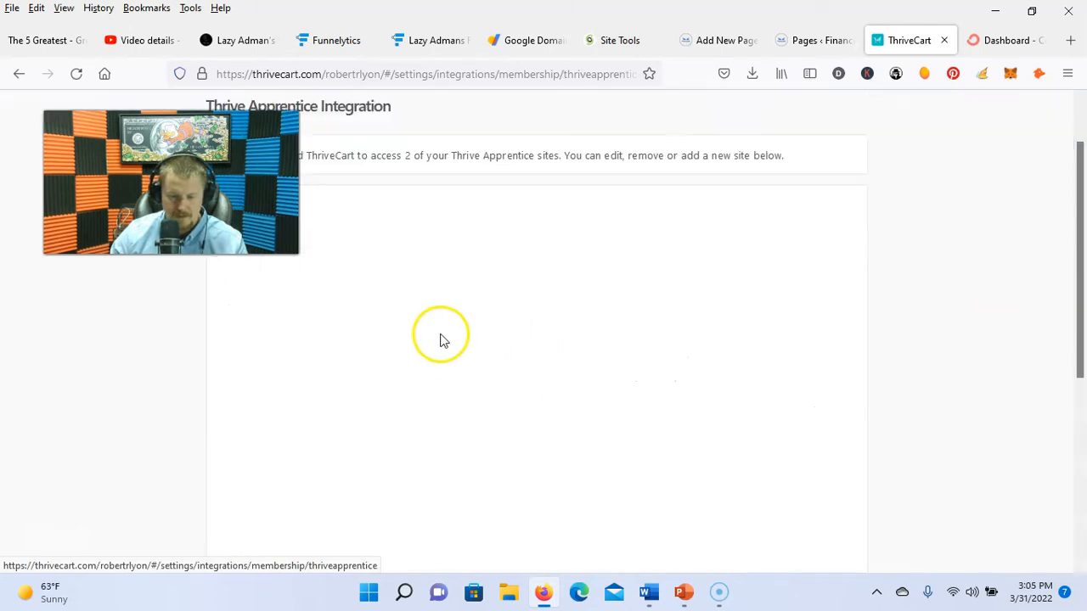
pyautogui.click(355, 395)
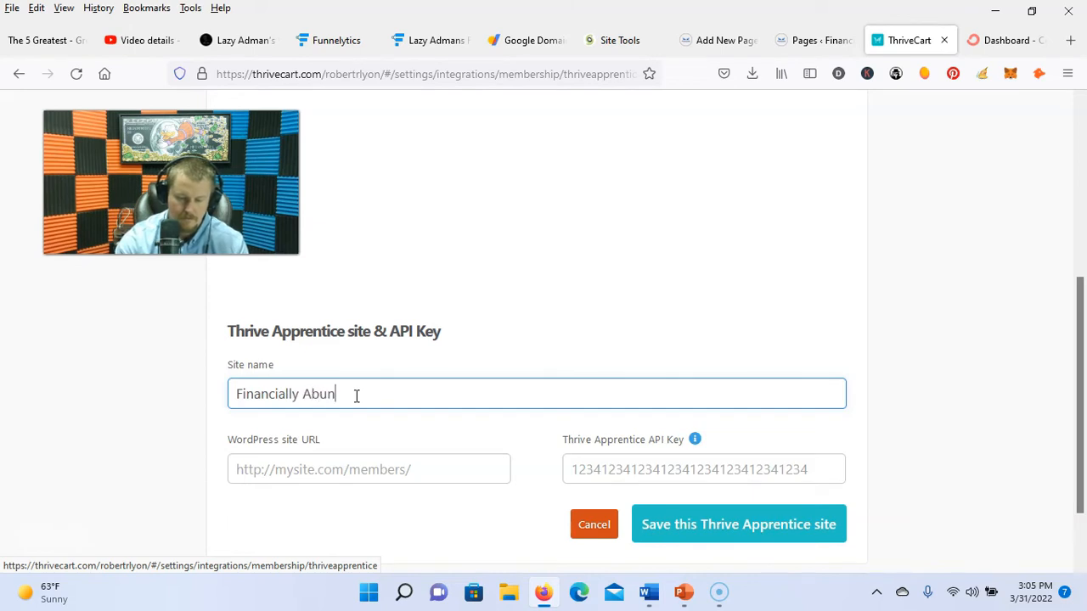
pyautogui.click(383, 468)
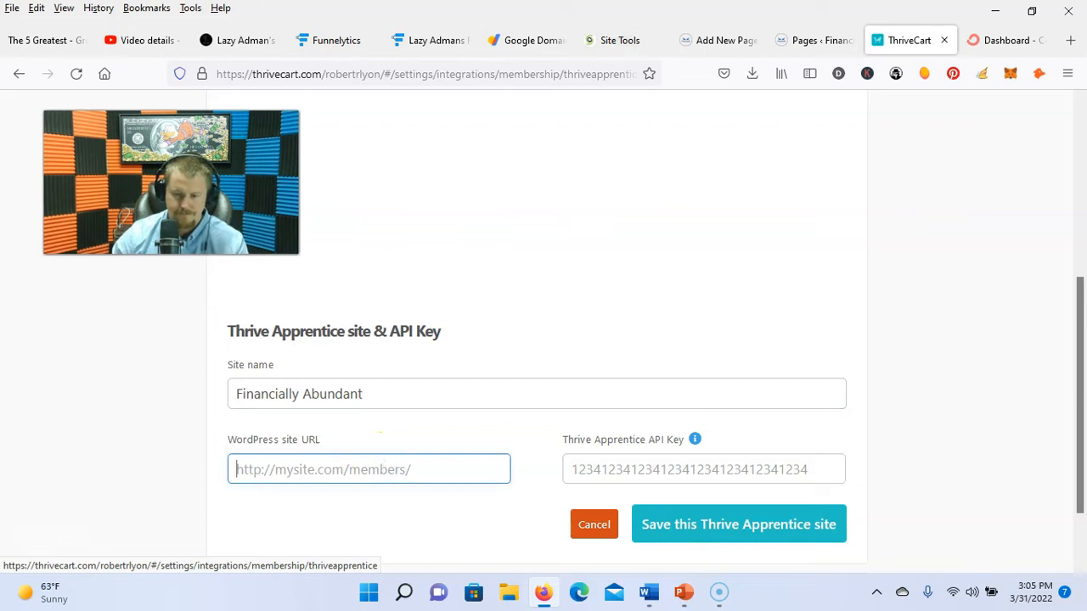
# Step: Copy the WordPress site domain into ThriveCart's WordPress URL field
pyautogui.click(712, 40)
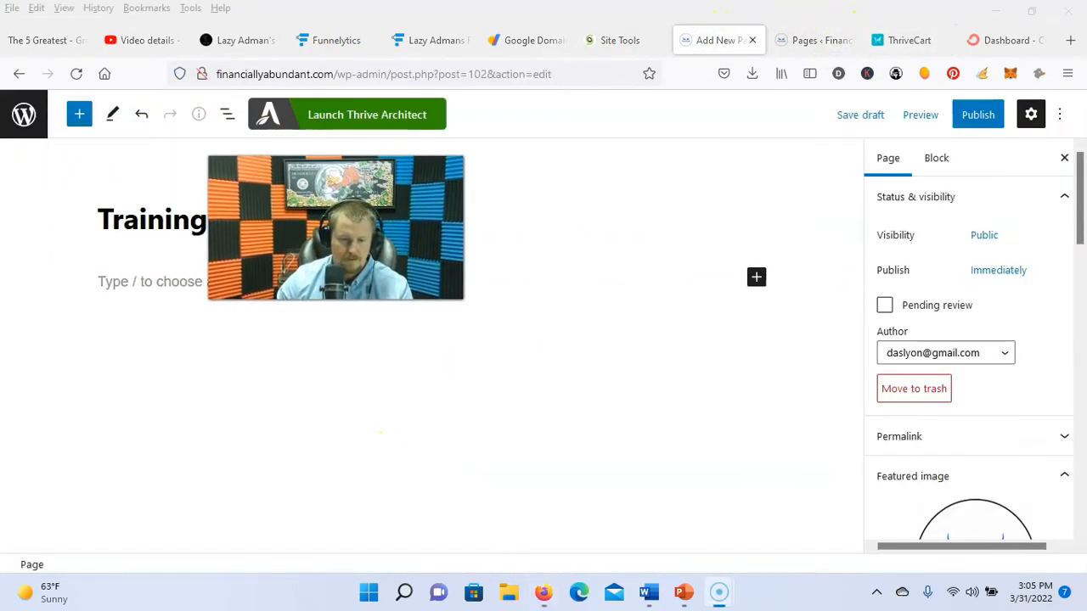
pyautogui.click(23, 114)
pyautogui.moveTo(333, 74); pyautogui.dragTo(255, 74)
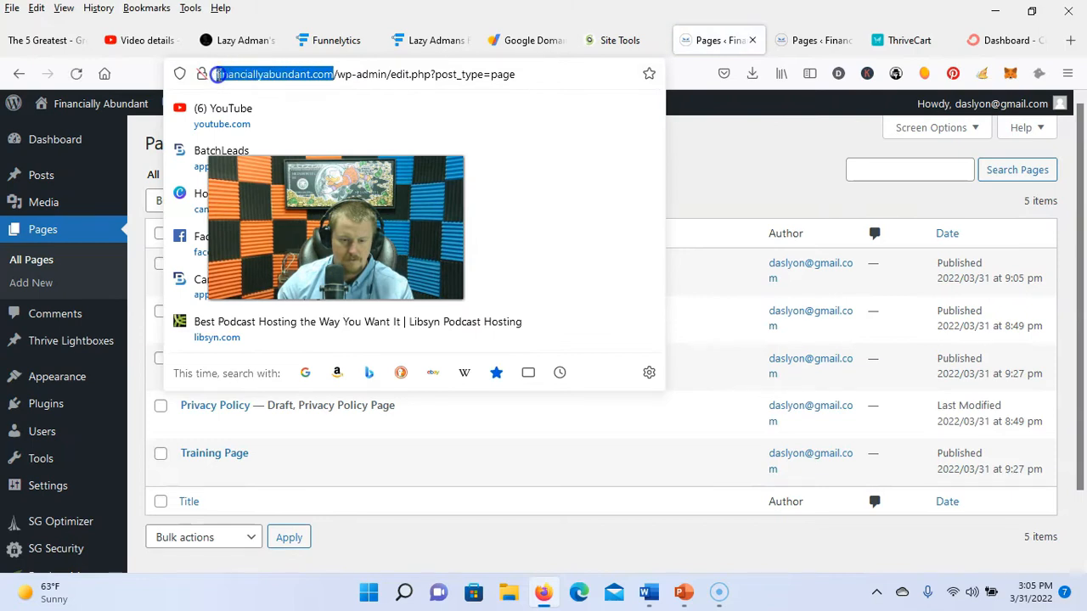
pyautogui.rightClick(220, 76)
pyautogui.click(259, 165)
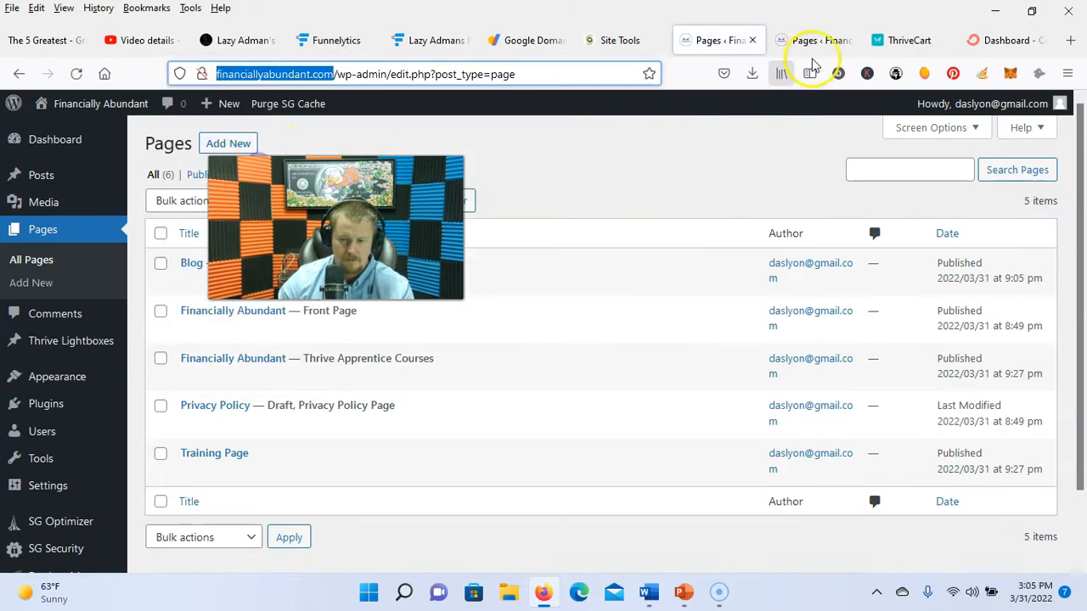
pyautogui.click(900, 41)
pyautogui.hotkey('ctrl', 'v')
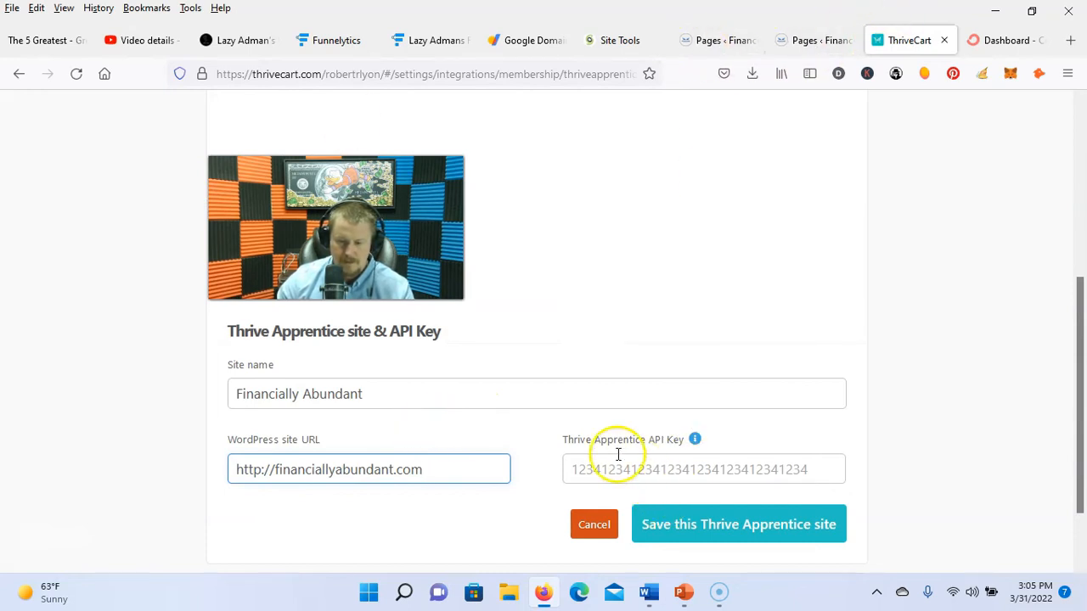
pyautogui.click(720, 40)
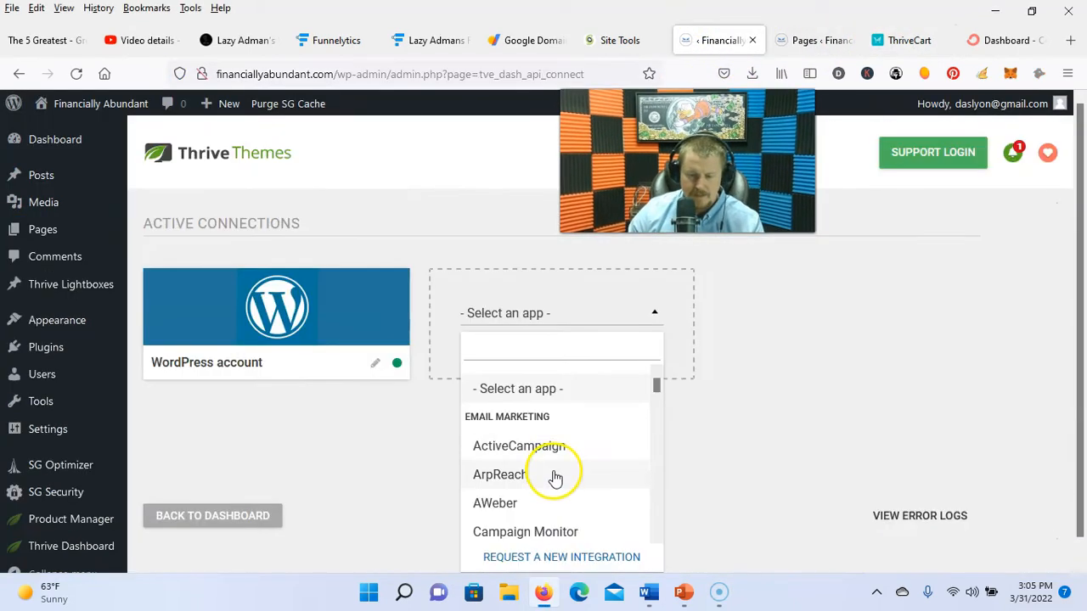
pyautogui.scroll(-3, 554, 475)
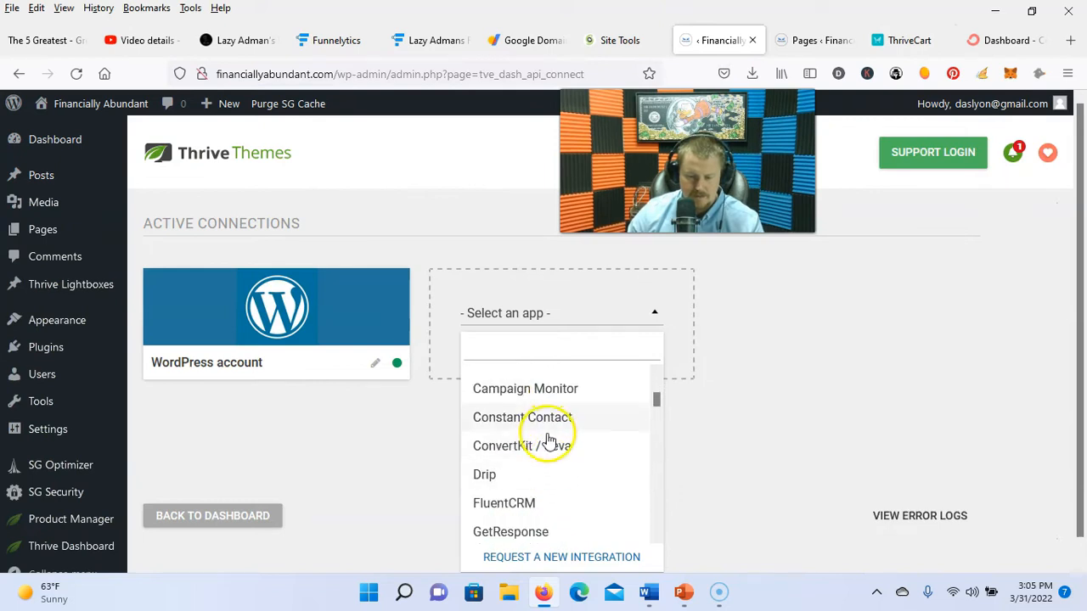
# Step: Connect ConvertKit / Seva in Thrive Dashboard using the API key copied from ConvertKit
pyautogui.click(503, 447)
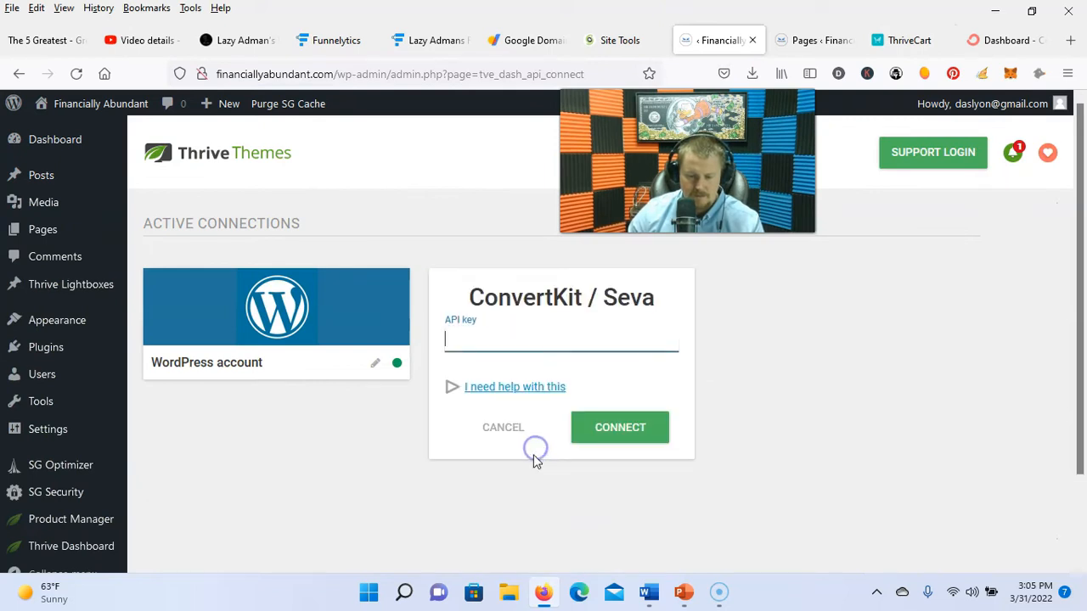
pyautogui.click(1011, 40)
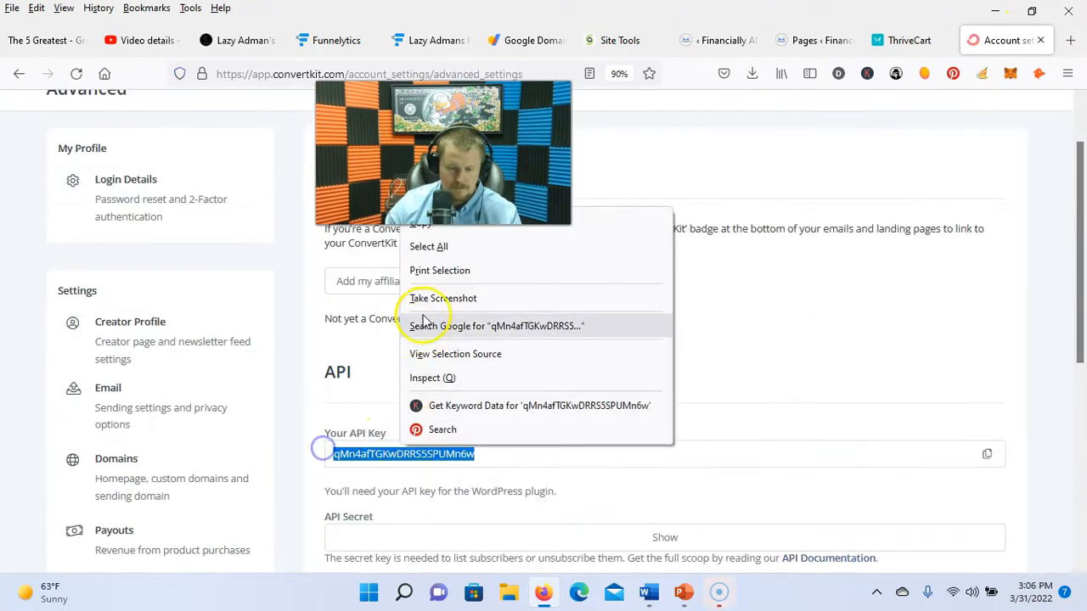
pyautogui.click(424, 222)
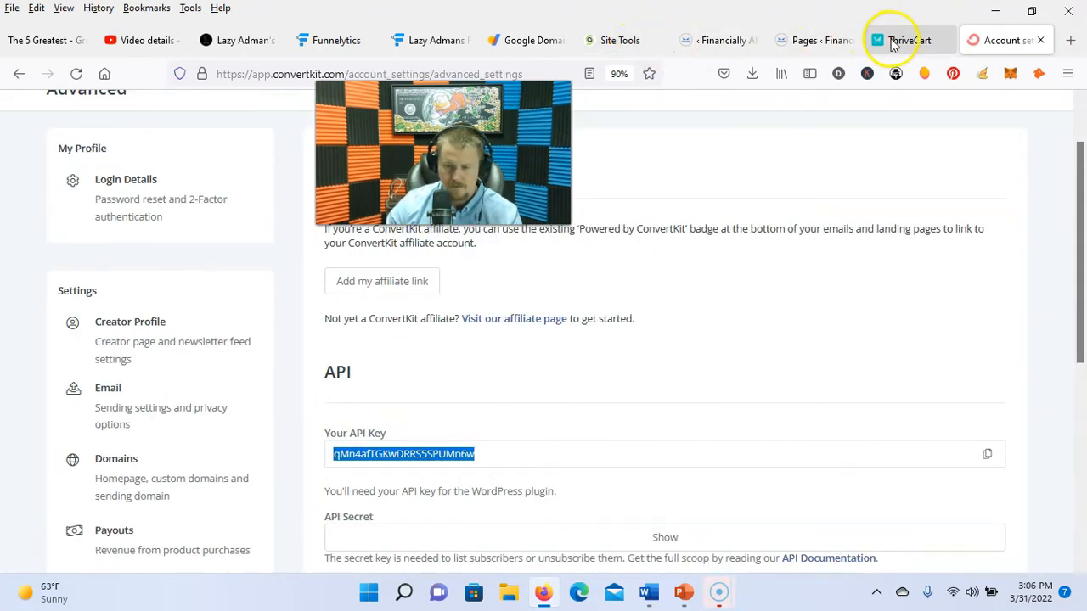
pyautogui.click(711, 40)
pyautogui.hotkey('ctrl', 'v')
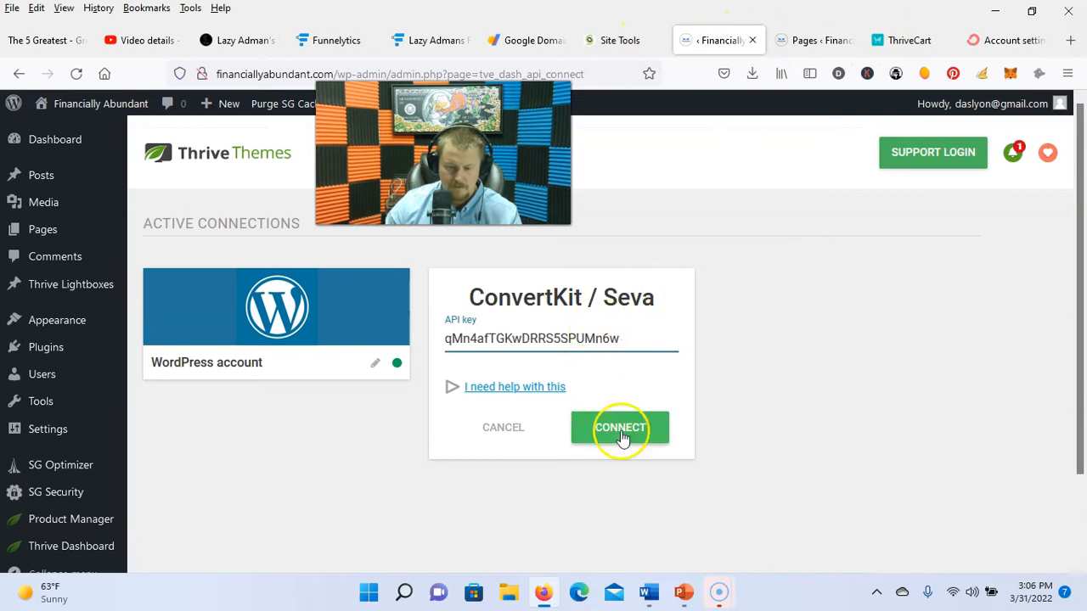
pyautogui.click(623, 433)
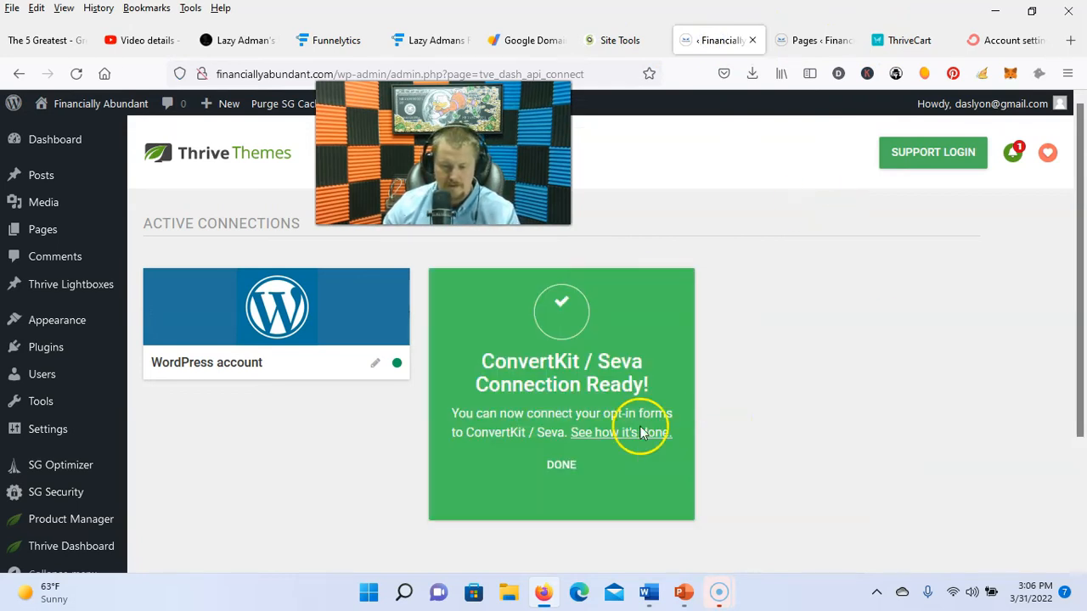
pyautogui.click(553, 466)
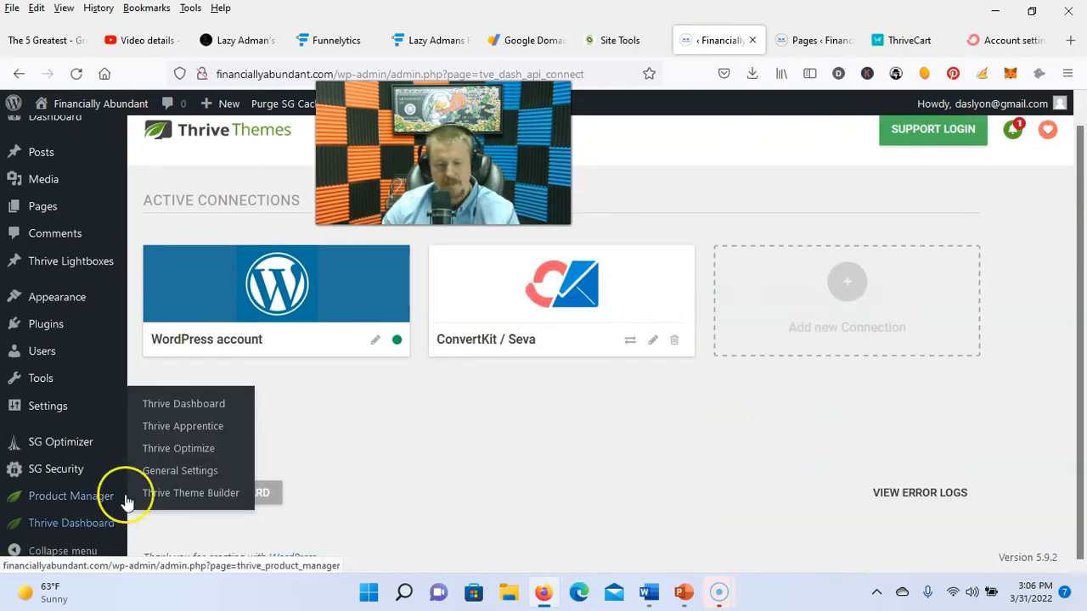
pyautogui.click(188, 433)
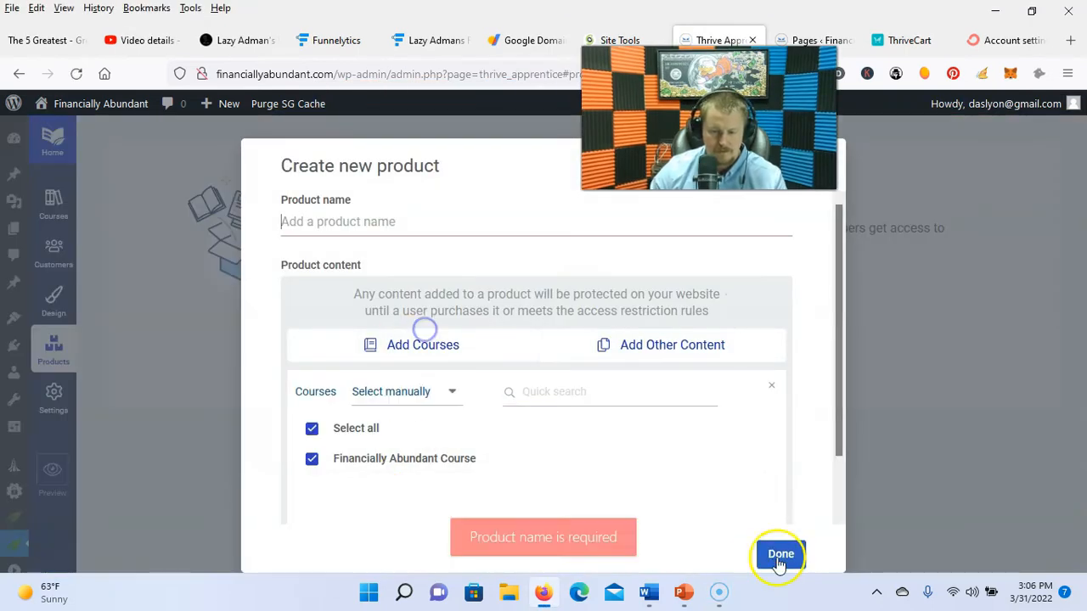
# Step: Create and save a Thrive Apprentice API key named 'Thrive Cart', then copy it
pyautogui.click(371, 225)
pyautogui.write('Fin')
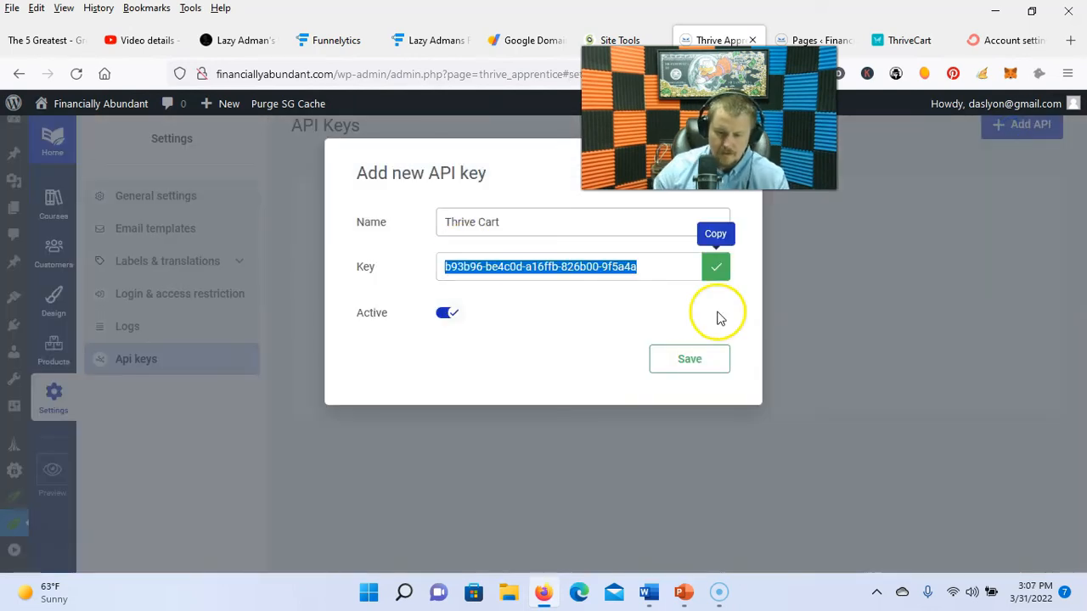
pyautogui.click(687, 359)
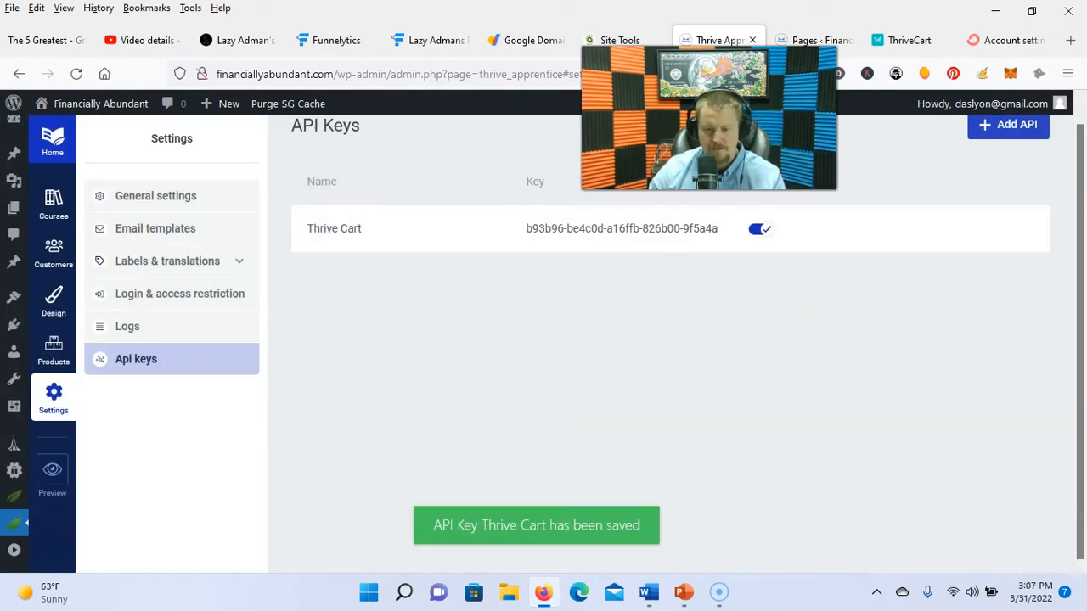
pyautogui.click(932, 44)
# Step: Paste the Thrive Apprentice API key and save the Financially Abundant site in ThriveCart
pyautogui.click(668, 470)
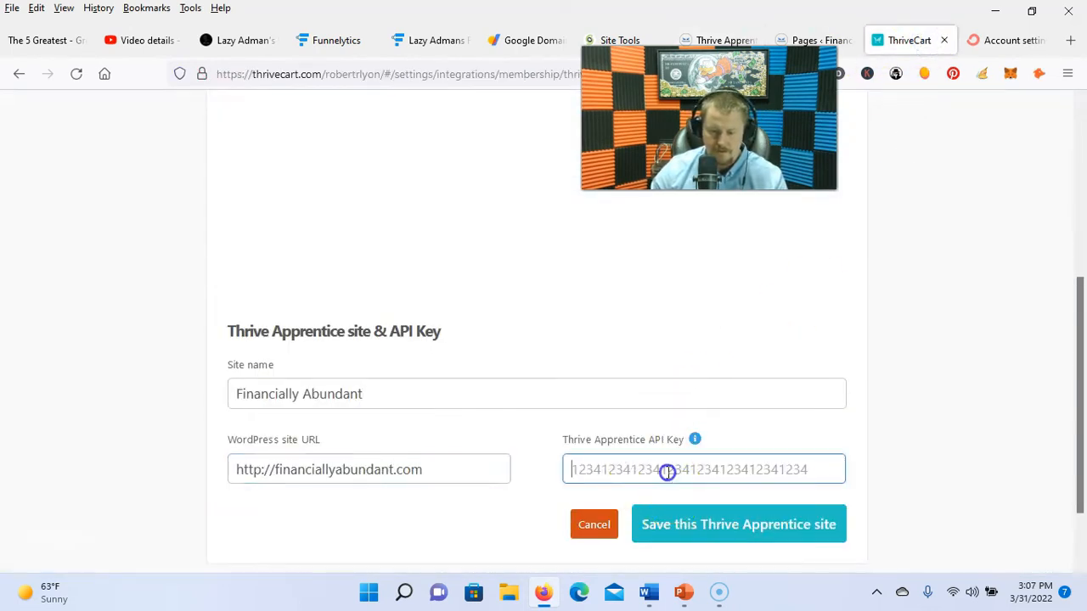
pyautogui.hotkey('ctrl', 'v')
pyautogui.click(671, 524)
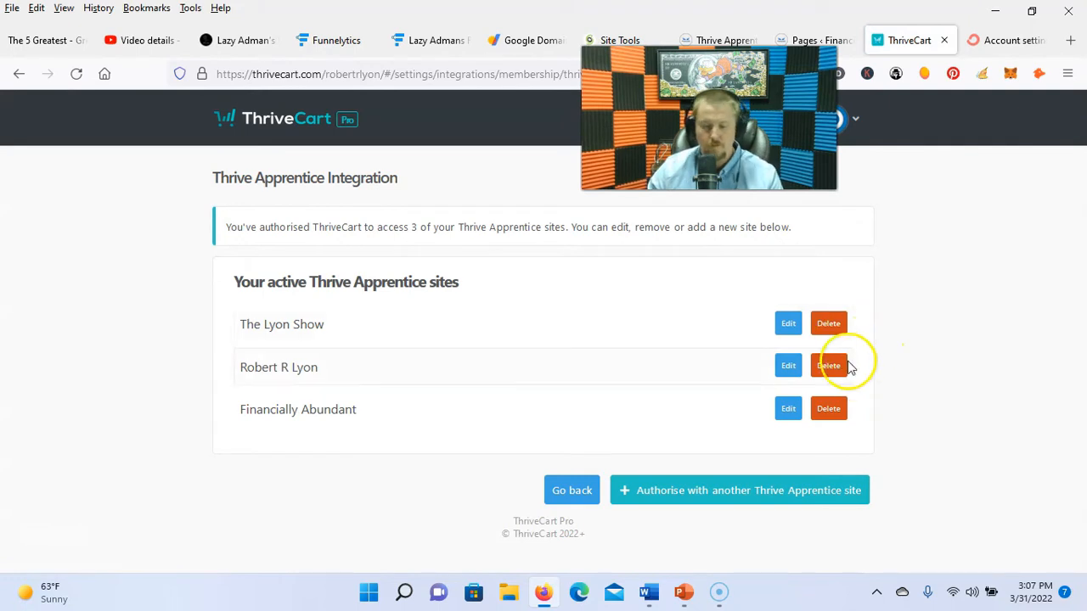
pyautogui.moveTo(709, 119); pyautogui.dragTo(141, 135)
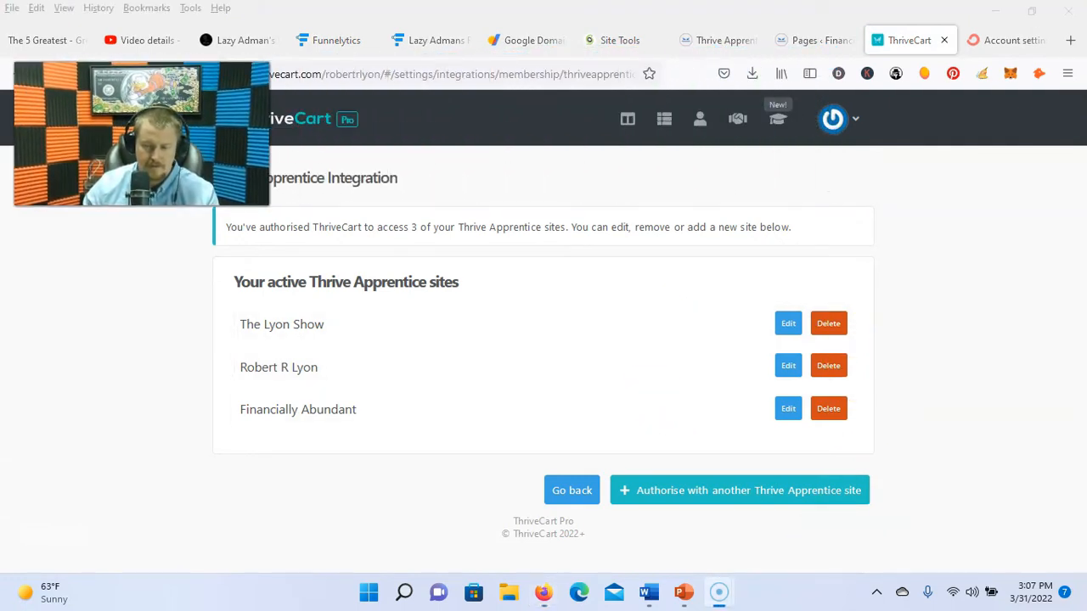
pyautogui.click(1011, 40)
# Step: Go to ConvertKit's Subscribers page and abandon the new segment form
pyautogui.scroll(2, 430, 359)
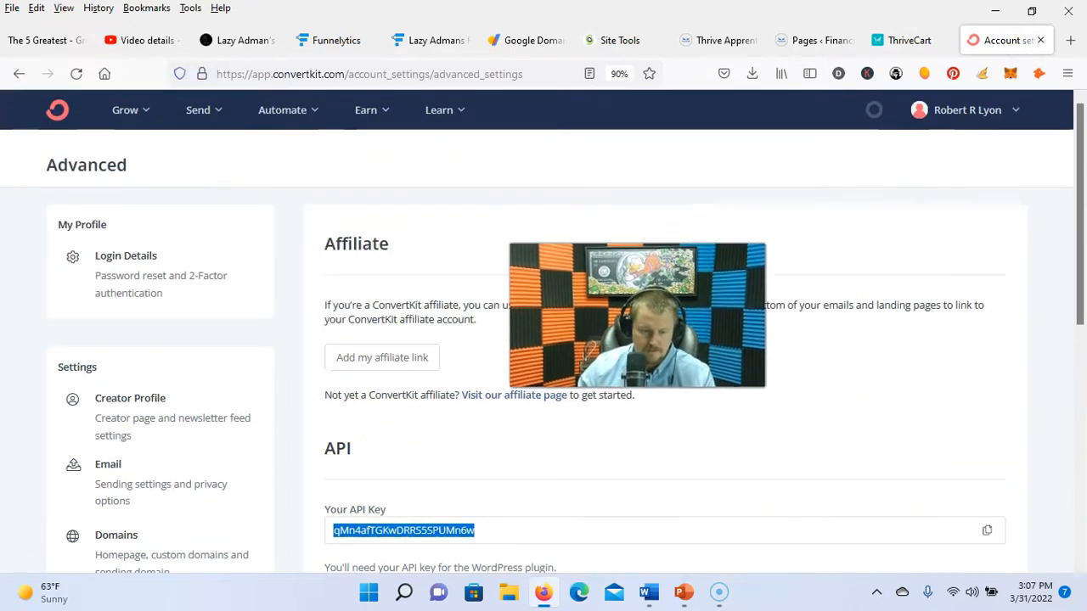
pyautogui.moveTo(146, 140); pyautogui.dragTo(673, 350)
pyautogui.click(146, 118)
pyautogui.click(174, 151)
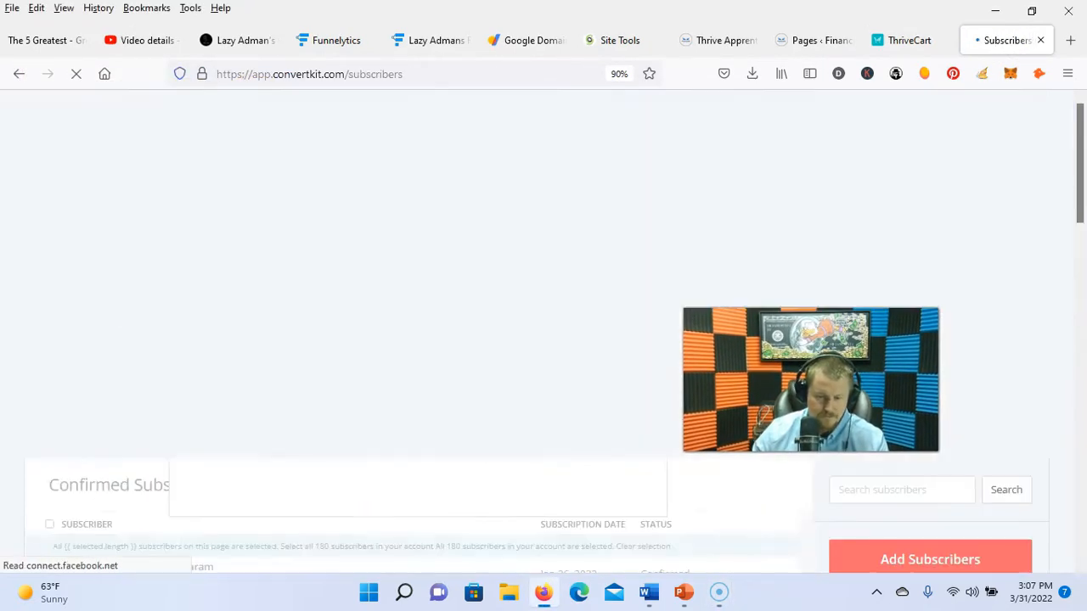
pyautogui.scroll(-4, 942, 318)
pyautogui.click(895, 496)
pyautogui.moveTo(378, 216); pyautogui.dragTo(821, 223)
pyautogui.click(301, 187)
pyautogui.write('Financially Abundant')
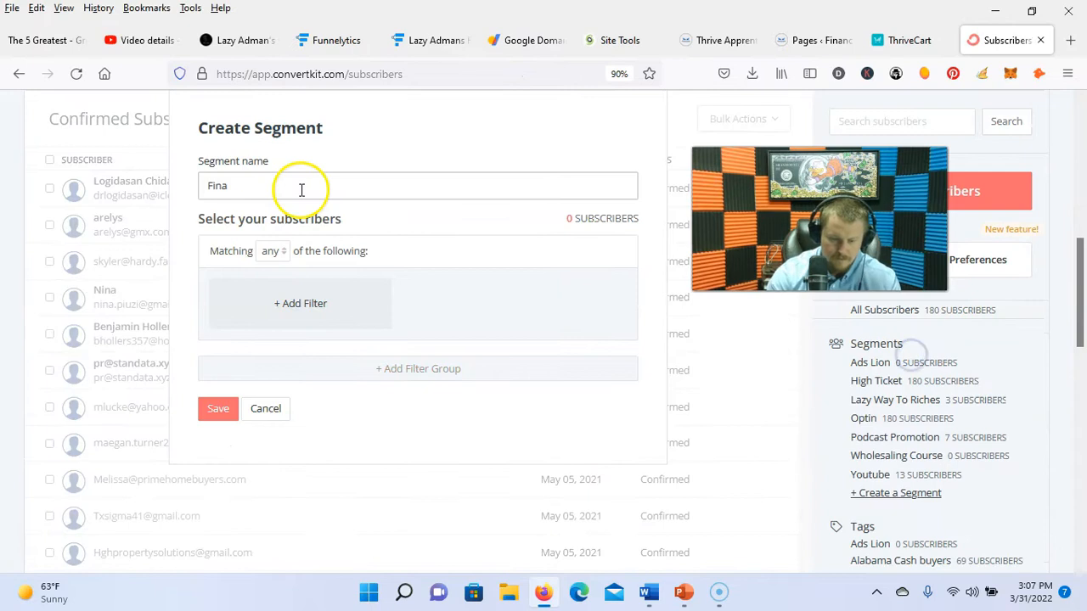
pyautogui.click(221, 408)
pyautogui.click(301, 304)
pyautogui.click(299, 312)
pyautogui.click(298, 346)
pyautogui.click(339, 342)
pyautogui.click(236, 412)
pyautogui.click(271, 461)
pyautogui.scroll(-5, 886, 465)
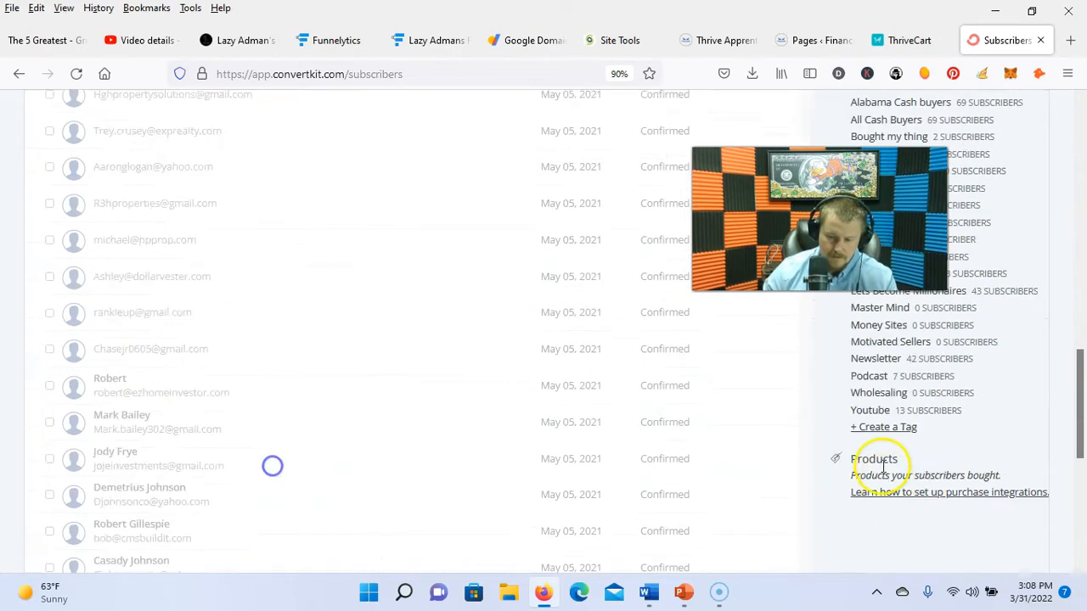
# Step: Create a 'Financially Abundant' tag in ConvertKit
pyautogui.click(886, 429)
pyautogui.click(257, 184)
pyautogui.write('Financially')
pyautogui.press('Return')
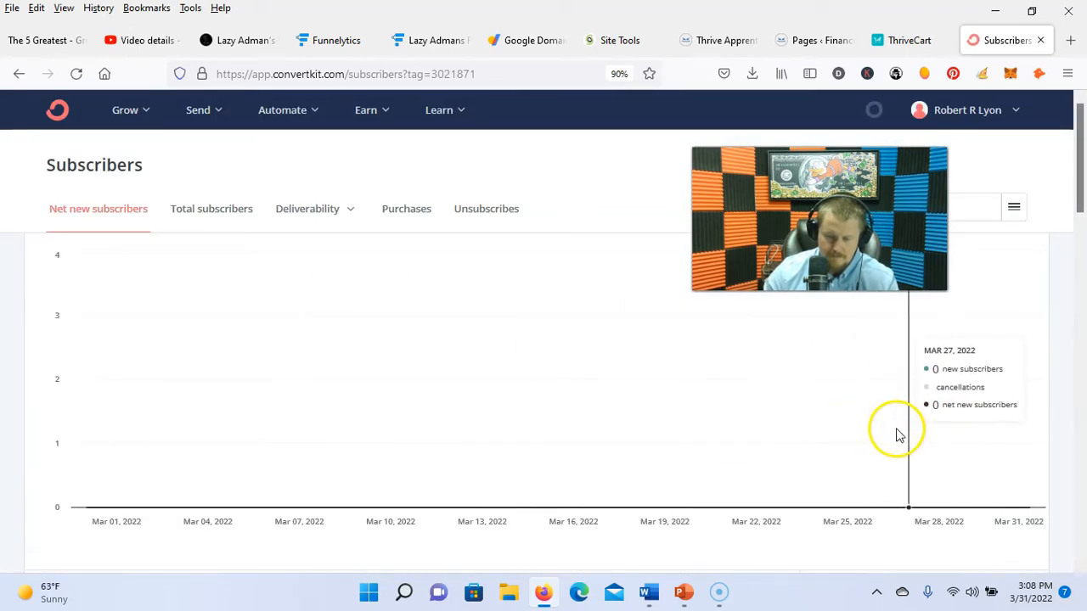
pyautogui.scroll(-5, 896, 435)
pyautogui.scroll(-5, 898, 439)
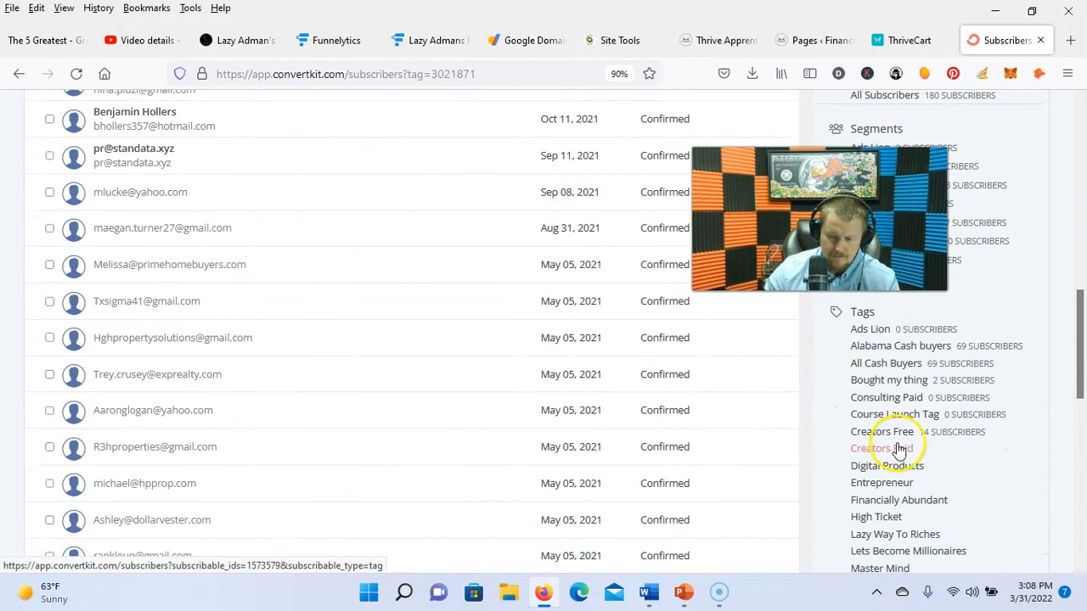
pyautogui.scroll(-1, 898, 450)
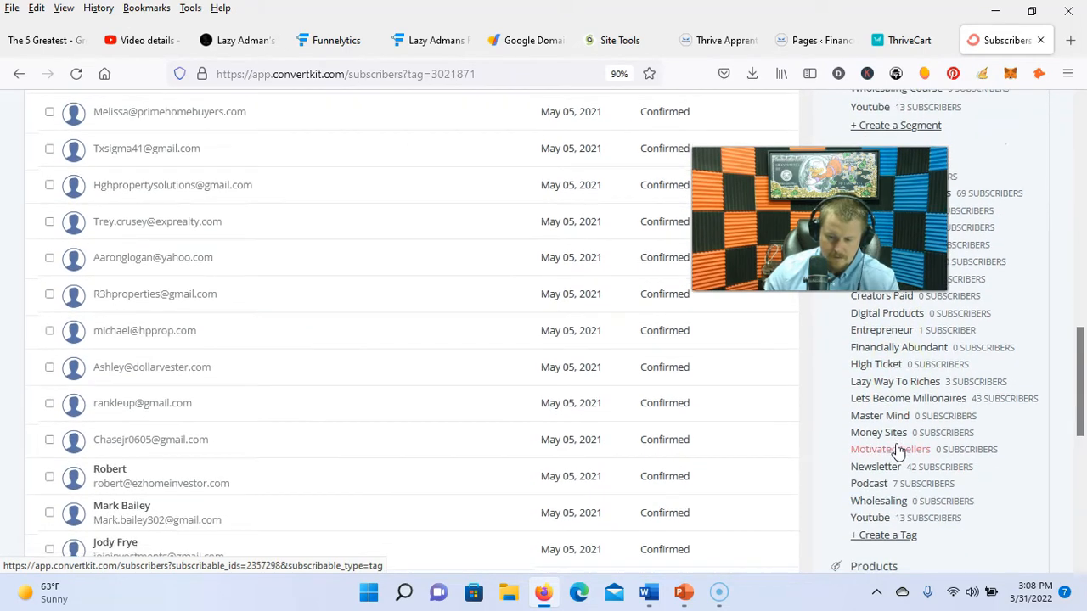
pyautogui.click(888, 40)
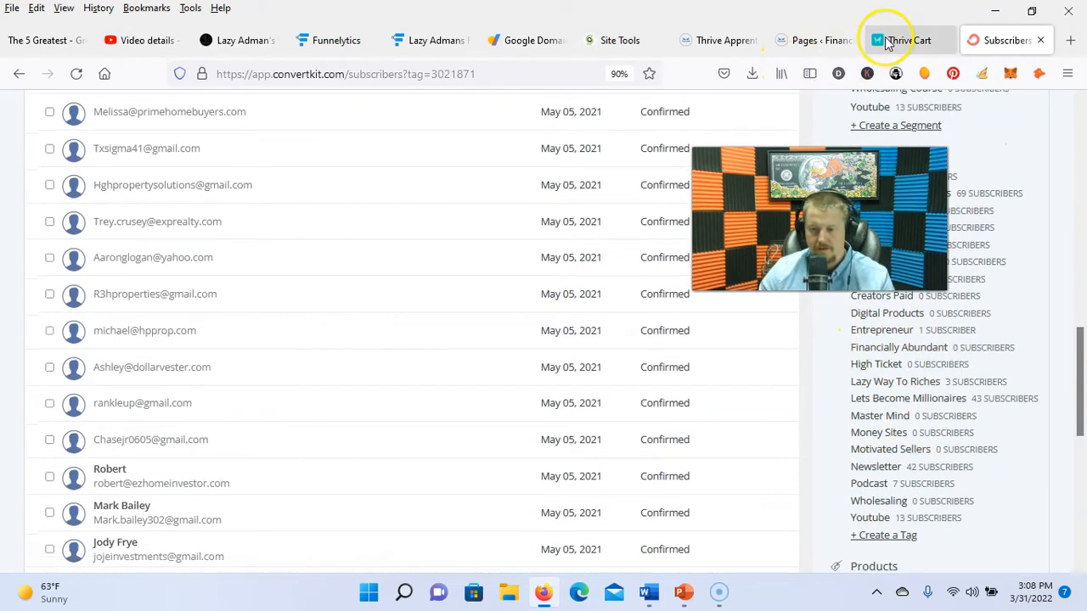
# Step: Name the untitled product and give it the internal label 'FA'
pyautogui.click(663, 119)
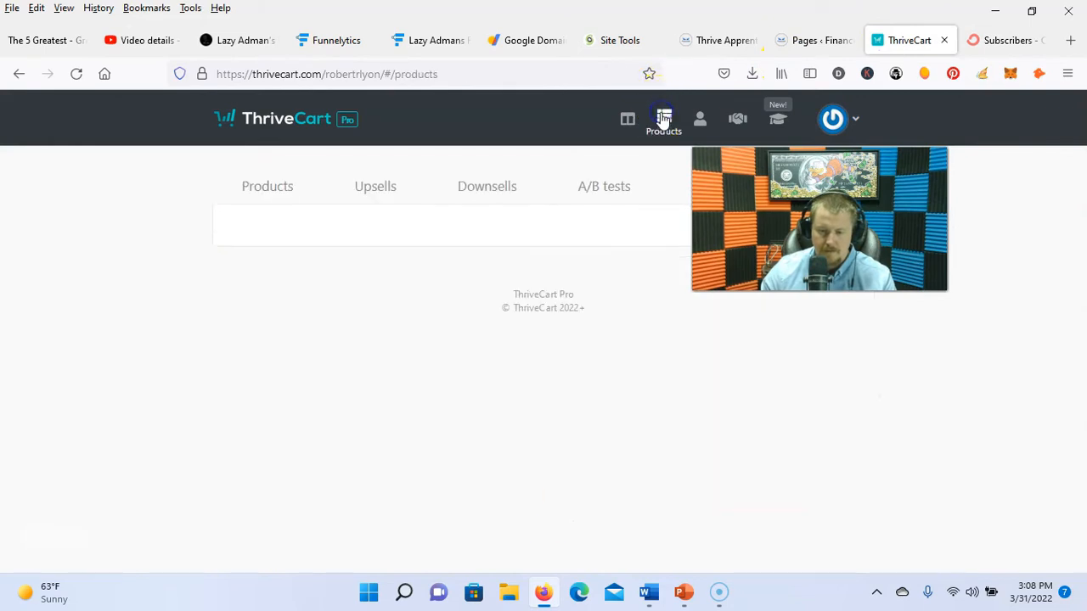
pyautogui.click(591, 361)
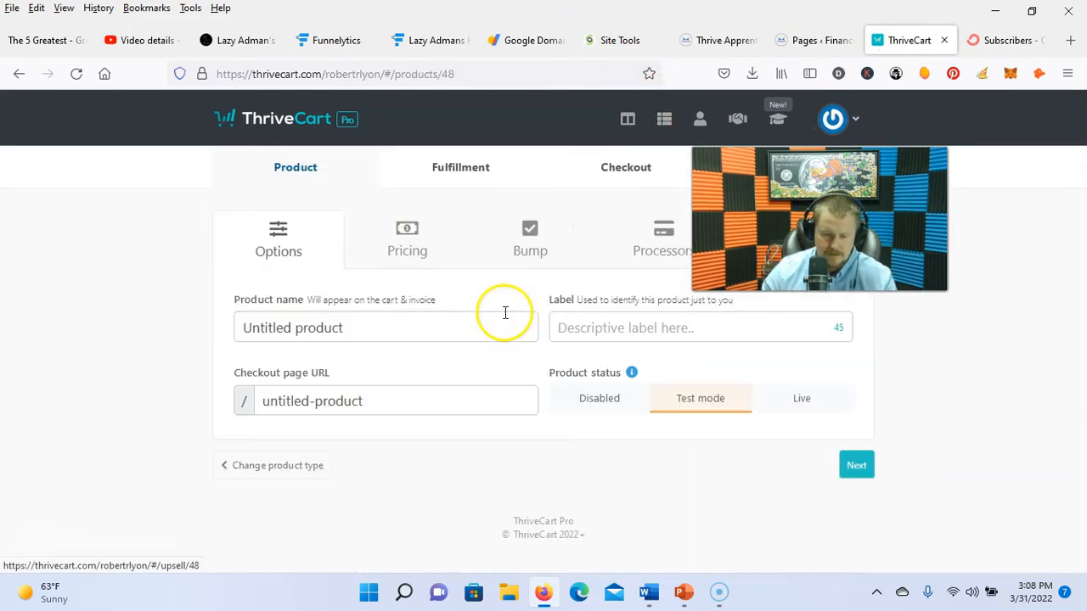
pyautogui.tripleClick(347, 328)
pyautogui.write('Finan')
pyautogui.click(716, 326)
pyautogui.write('FA')
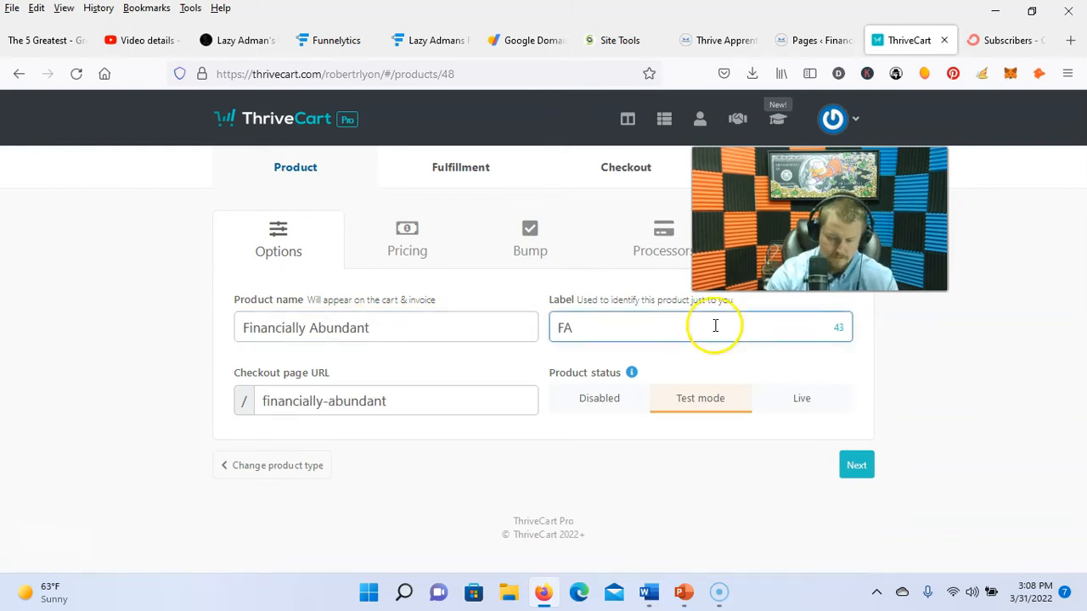
pyautogui.click(856, 466)
# Step: Add a one-time $97 price for the product
pyautogui.click(537, 521)
pyautogui.click(382, 300)
pyautogui.write('97')
pyautogui.click(745, 499)
pyautogui.click(760, 503)
pyautogui.scroll(-3, 752, 465)
pyautogui.click(850, 472)
# Step: Enable a digital bump offer priced at $197
pyautogui.click(304, 306)
pyautogui.click(672, 383)
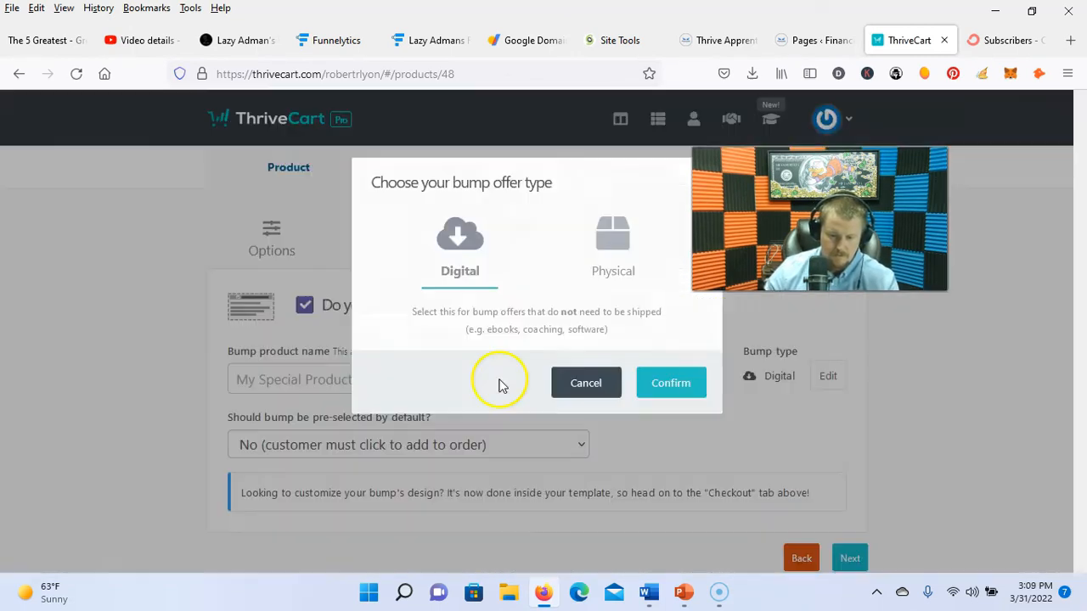
pyautogui.click(382, 386)
pyautogui.write('1')
pyautogui.click(522, 387)
pyautogui.write('197')
pyautogui.click(850, 557)
# Step: Enable PayPal as a processor and save the affiliate commission payout settings
pyautogui.click(432, 474)
pyautogui.click(342, 373)
pyautogui.click(697, 553)
pyautogui.click(302, 307)
pyautogui.click(435, 366)
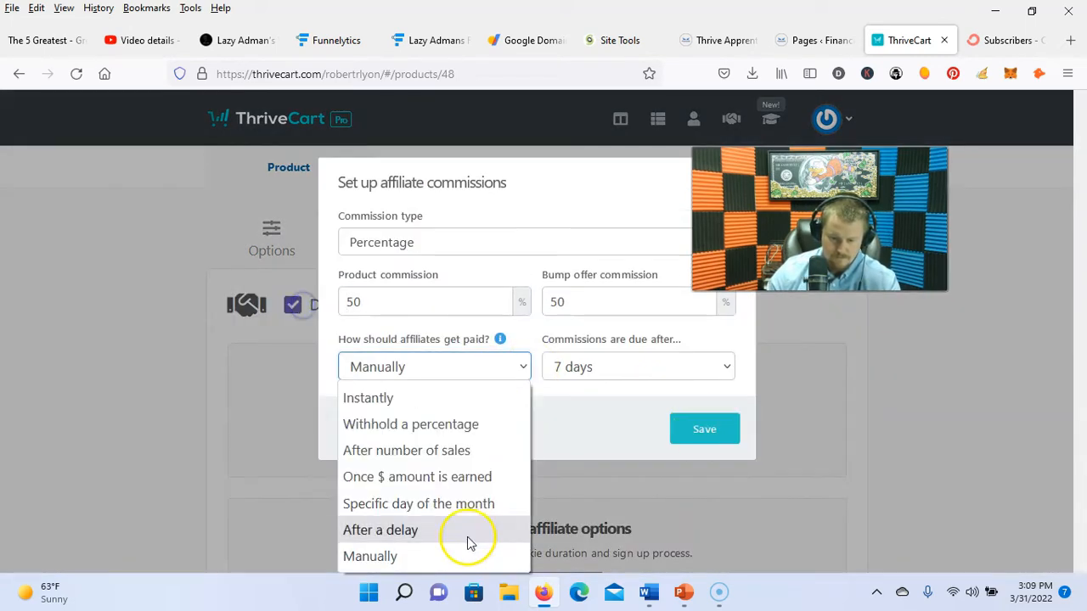
pyautogui.click(466, 551)
pyautogui.click(696, 432)
pyautogui.scroll(-3, 764, 475)
pyautogui.click(841, 495)
# Step: Enter the support email and choose the Popup checkout cart type
pyautogui.click(433, 336)
pyautogui.click(850, 489)
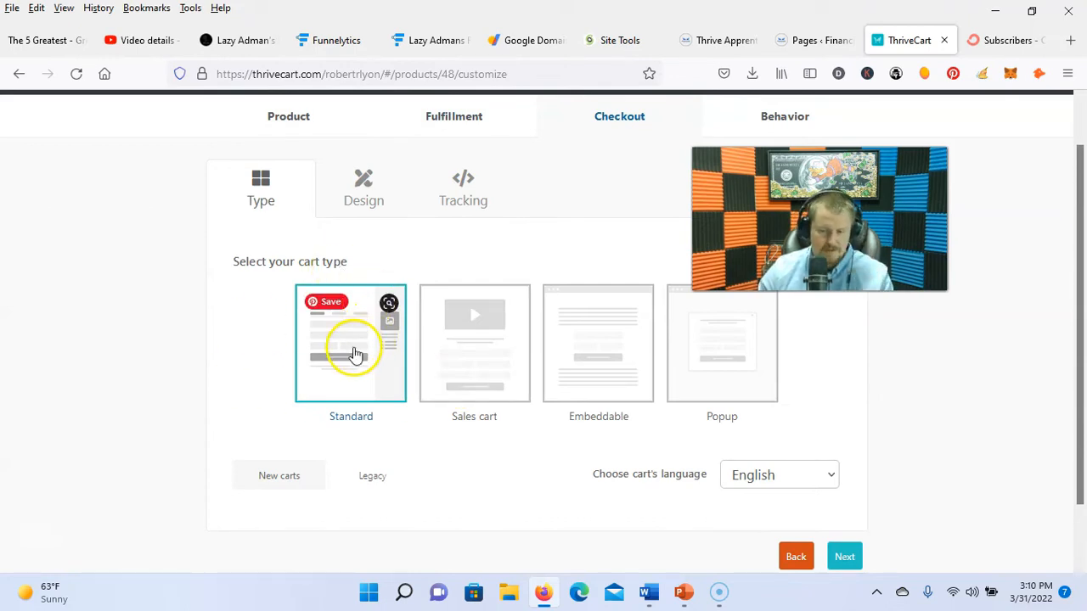
pyautogui.click(604, 361)
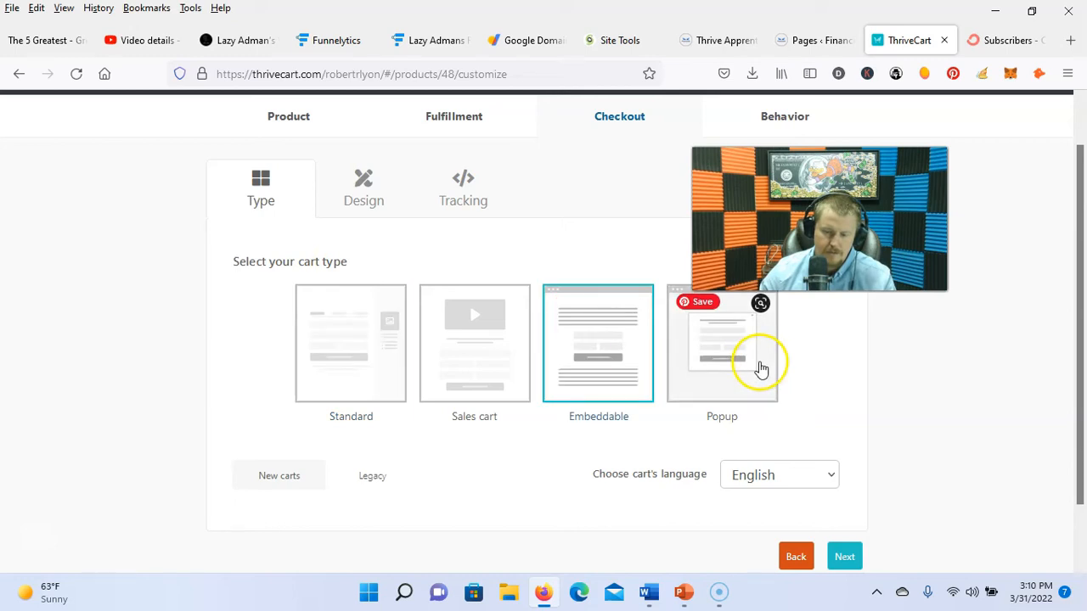
pyautogui.click(713, 362)
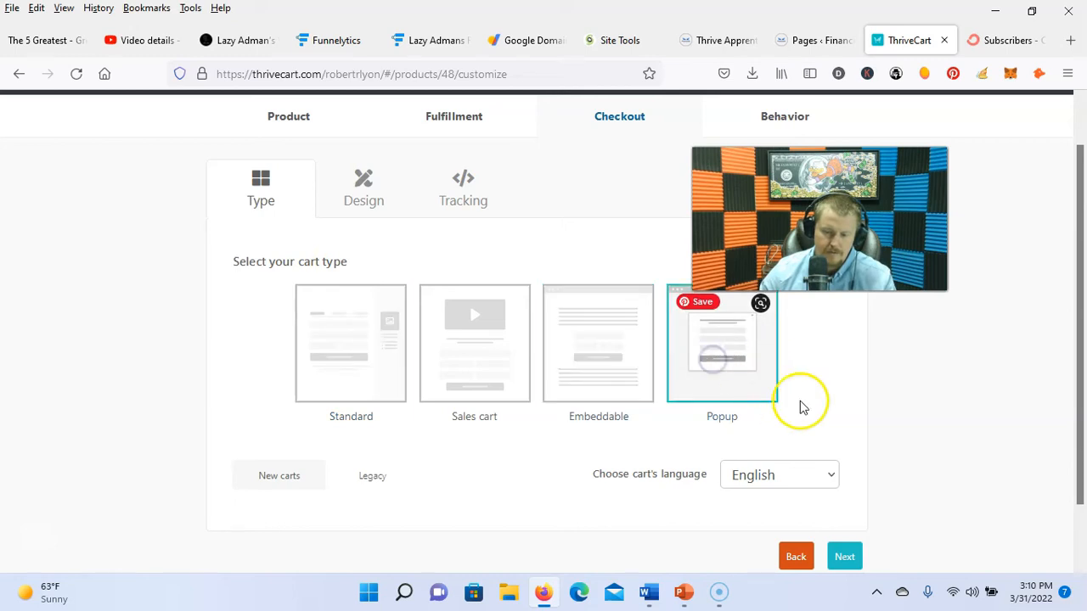
pyautogui.click(847, 557)
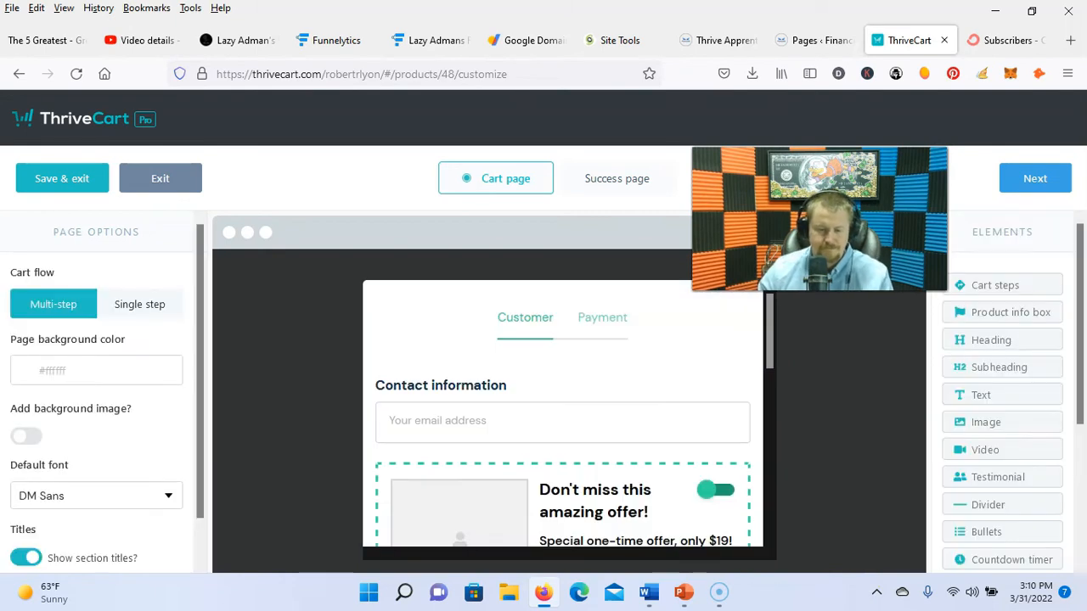
# Step: Upload the Financially Abundant logo as the bump offer image
pyautogui.scroll(-2, 563, 345)
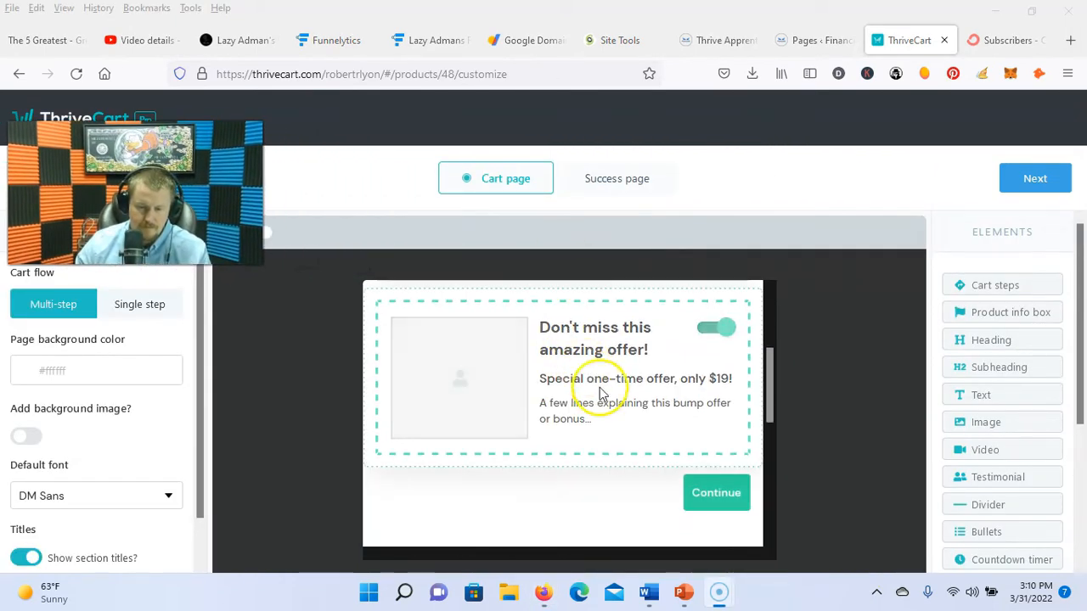
pyautogui.click(480, 389)
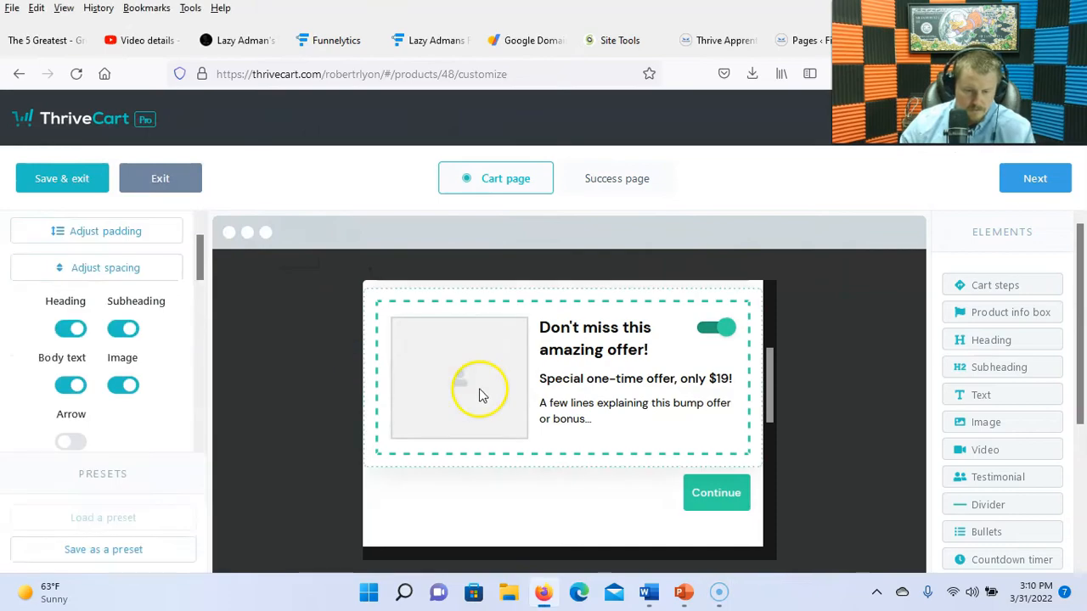
pyautogui.click(481, 393)
pyautogui.scroll(-15, 441, 240)
pyautogui.click(286, 472)
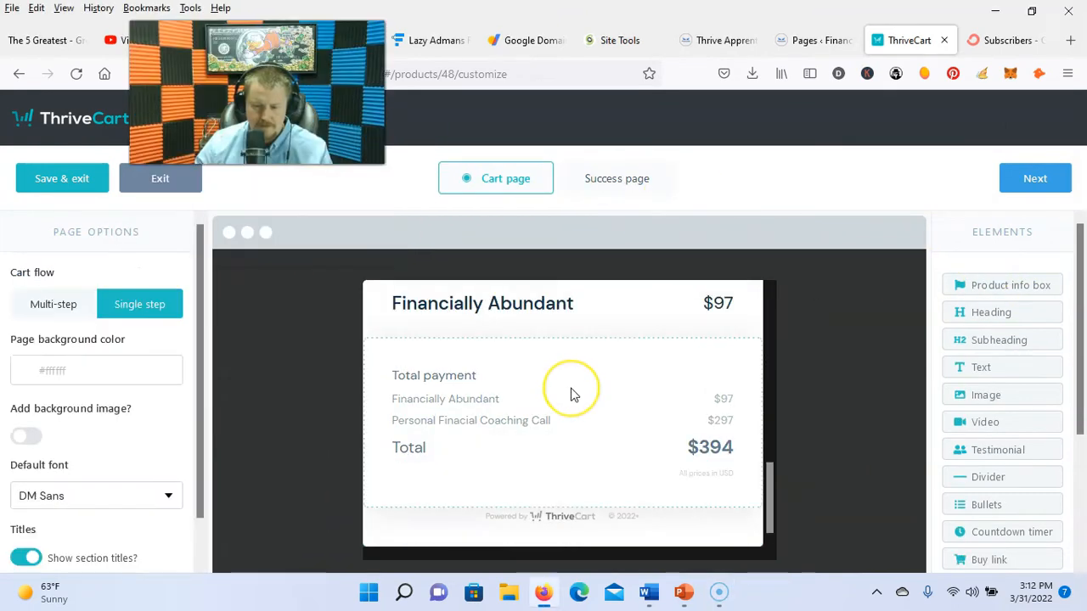
pyautogui.scroll(3, 571, 398)
pyautogui.scroll(-1, 571, 406)
pyautogui.click(670, 404)
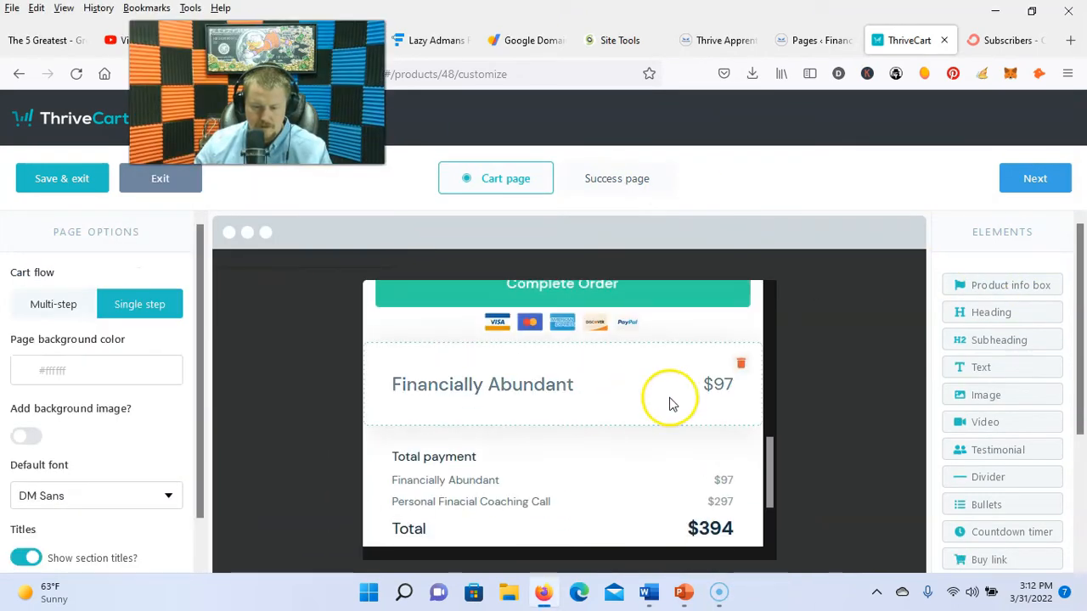
pyautogui.scroll(-1, 668, 449)
pyautogui.scroll(6, 660, 445)
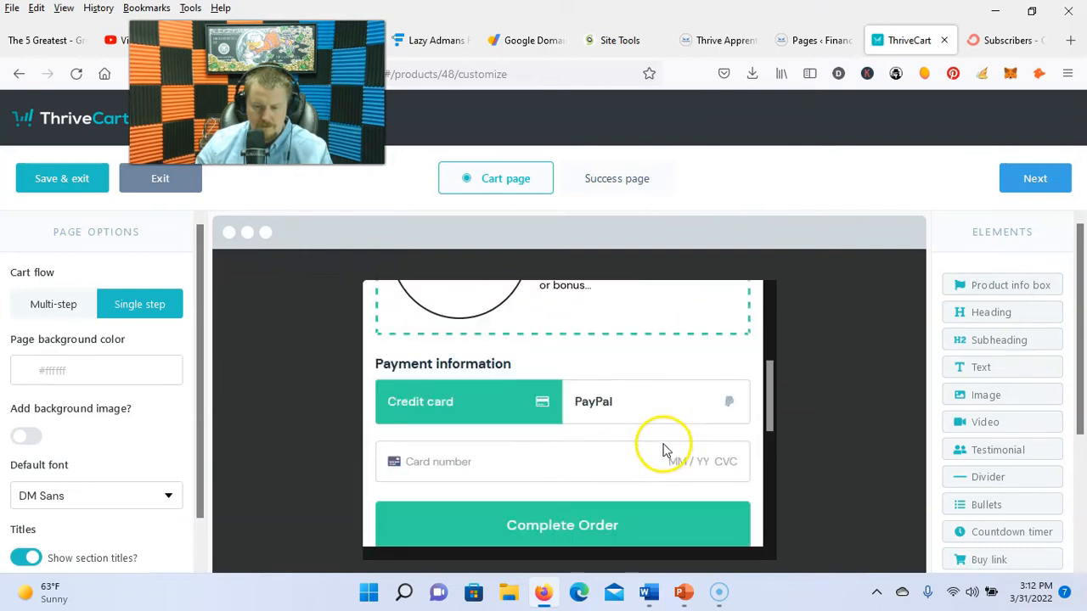
# Step: Retitle the bump offer 'Get a 1 on 1 Finance Couching Call' and set its price to $297
pyautogui.click(612, 416)
pyautogui.moveTo(662, 435); pyautogui.dragTo(541, 407)
pyautogui.write('Get a 1 on 1 Fina')
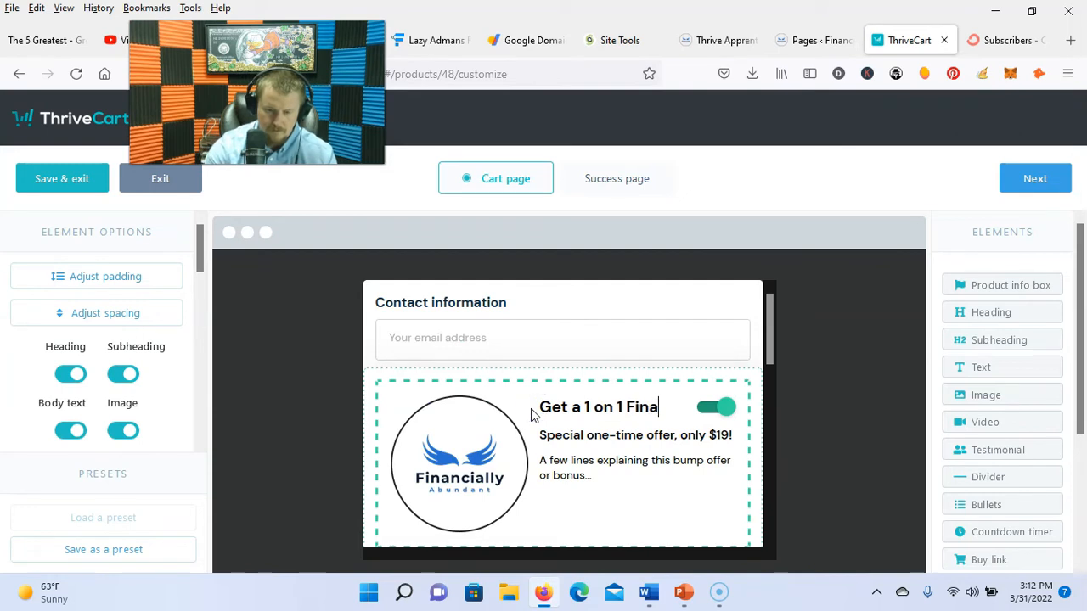
pyautogui.write('nce Callng')
pyautogui.scroll(-1, 643, 471)
pyautogui.click(724, 377)
pyautogui.press('BackSpace')
pyautogui.write('297')
# Step: Rewrite the bump description about finance goals and correct its misspelled words
pyautogui.moveTo(593, 443); pyautogui.dragTo(537, 428)
pyautogui.write('I')
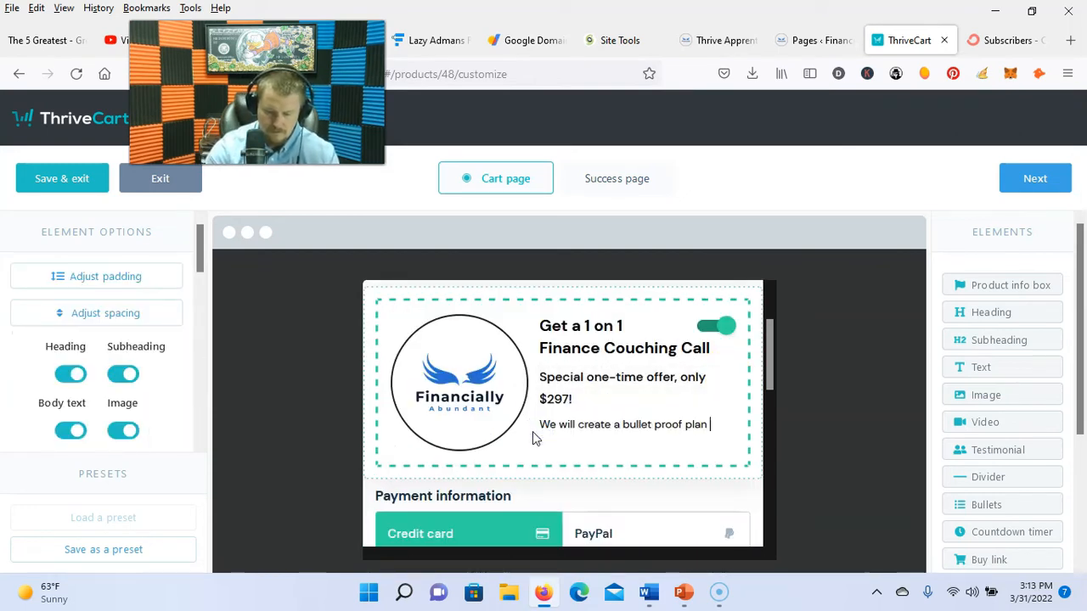
pyautogui.rightClick(609, 440)
pyautogui.click(654, 66)
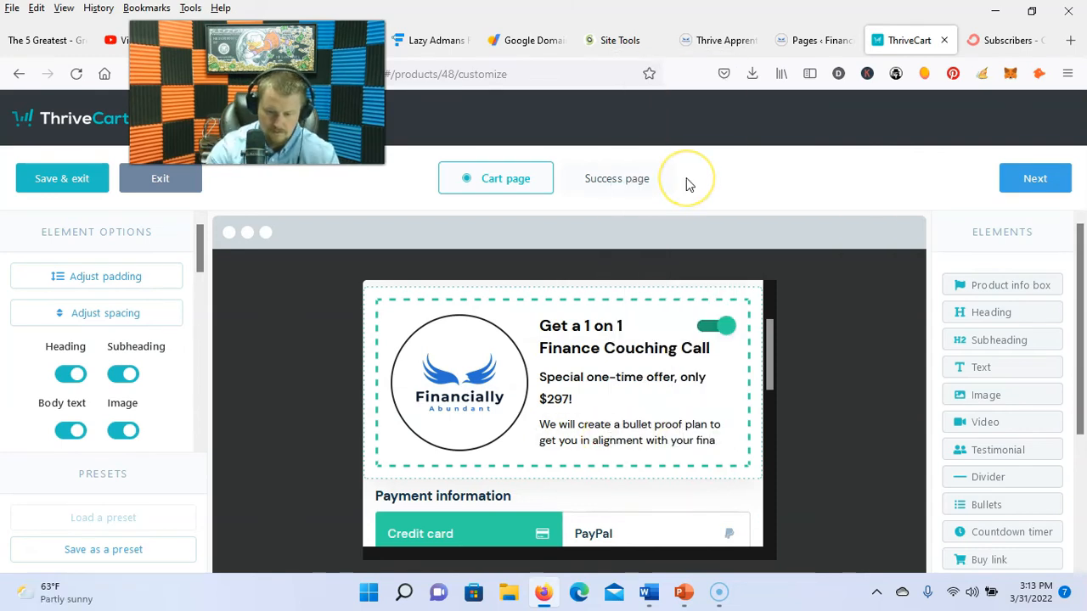
pyautogui.write('nce goals. Togeather')
pyautogui.rightClick(597, 456)
pyautogui.click(666, 65)
pyautogui.scroll(-7, 672, 438)
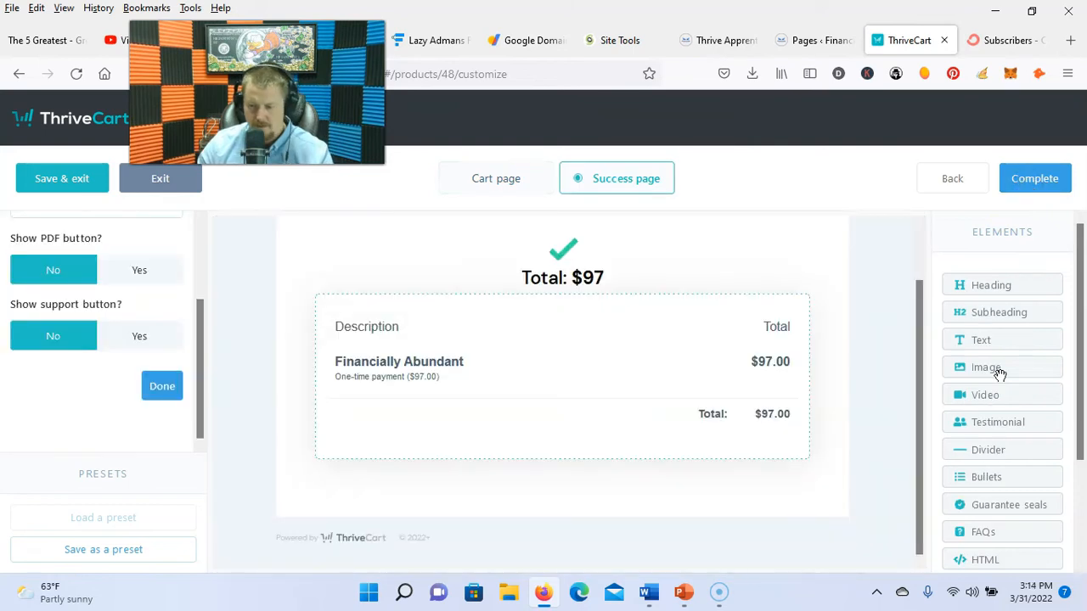
# Step: Add a 'Click here...' button below the order summary on the success page
pyautogui.scroll(-2, 996, 374)
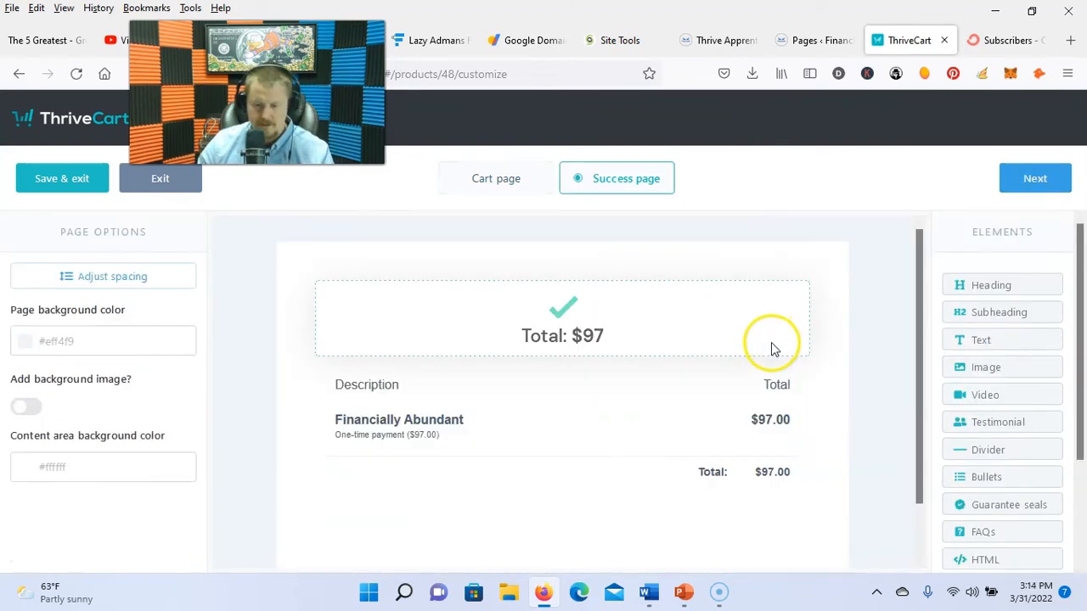
pyautogui.scroll(-1, 821, 371)
pyautogui.scroll(-2, 1008, 502)
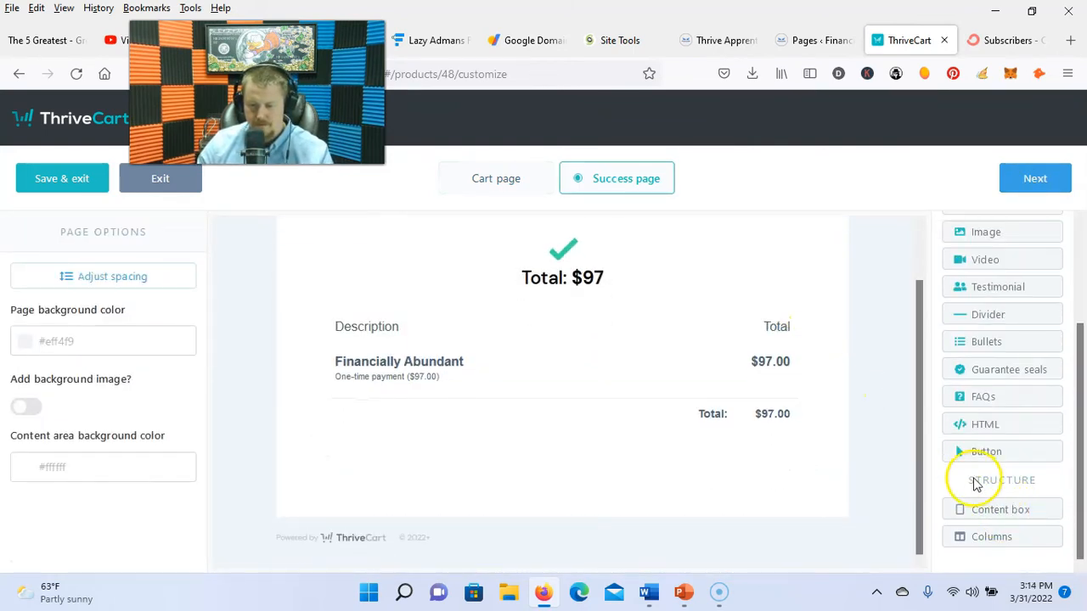
pyautogui.moveTo(970, 455); pyautogui.dragTo(718, 448)
pyautogui.moveTo(554, 416); pyautogui.dragTo(594, 444)
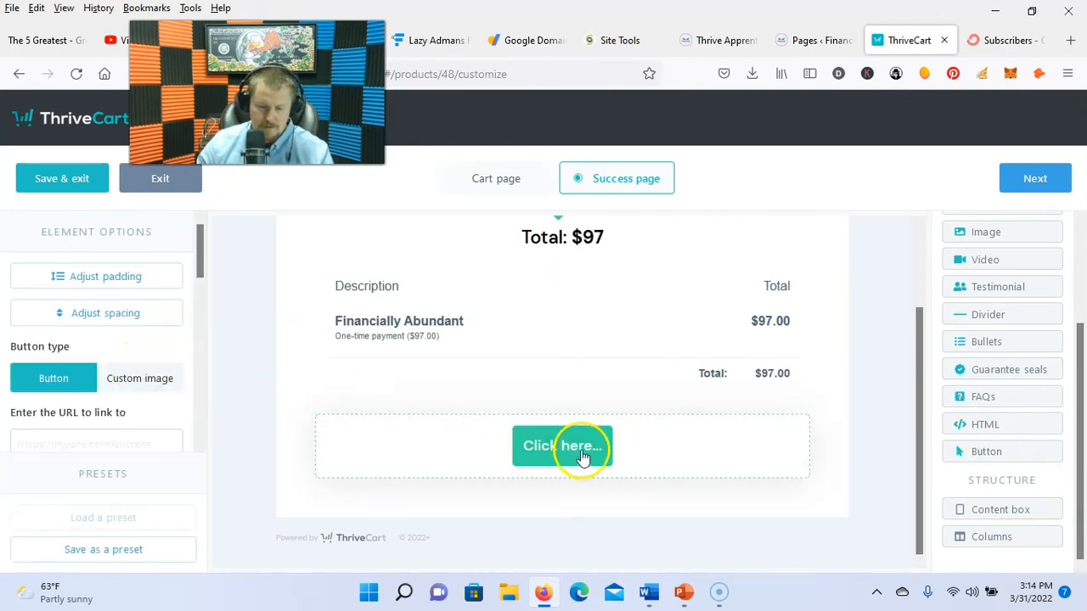
pyautogui.click(832, 40)
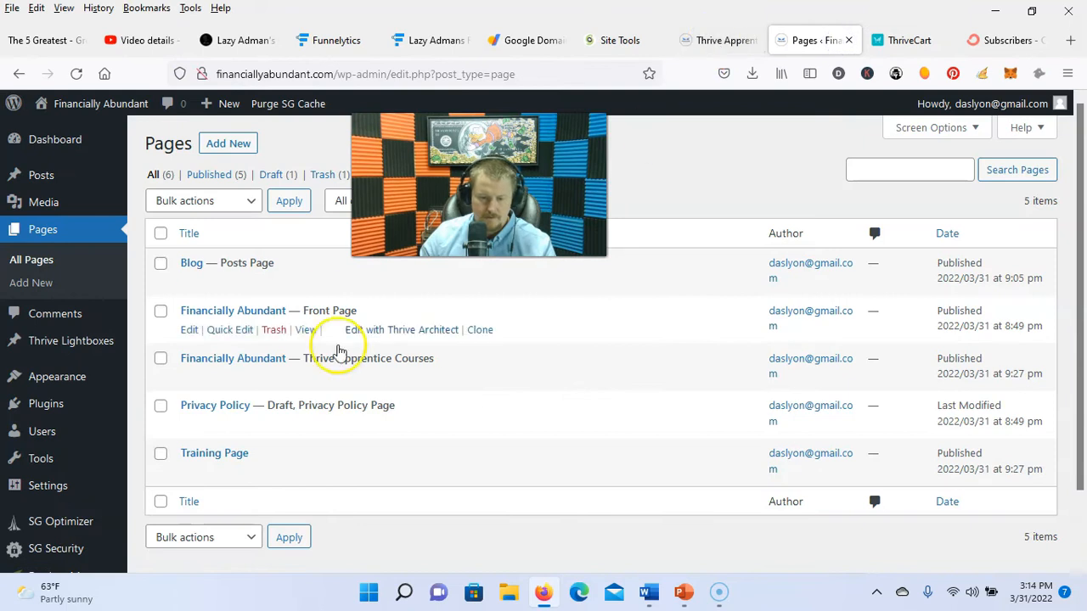
# Step: Open the Login page and delete the bottom section's e-book column, heading and button
pyautogui.scroll(-2, 32, 333)
pyautogui.scroll(2, 42, 270)
pyautogui.scroll(-3, 77, 509)
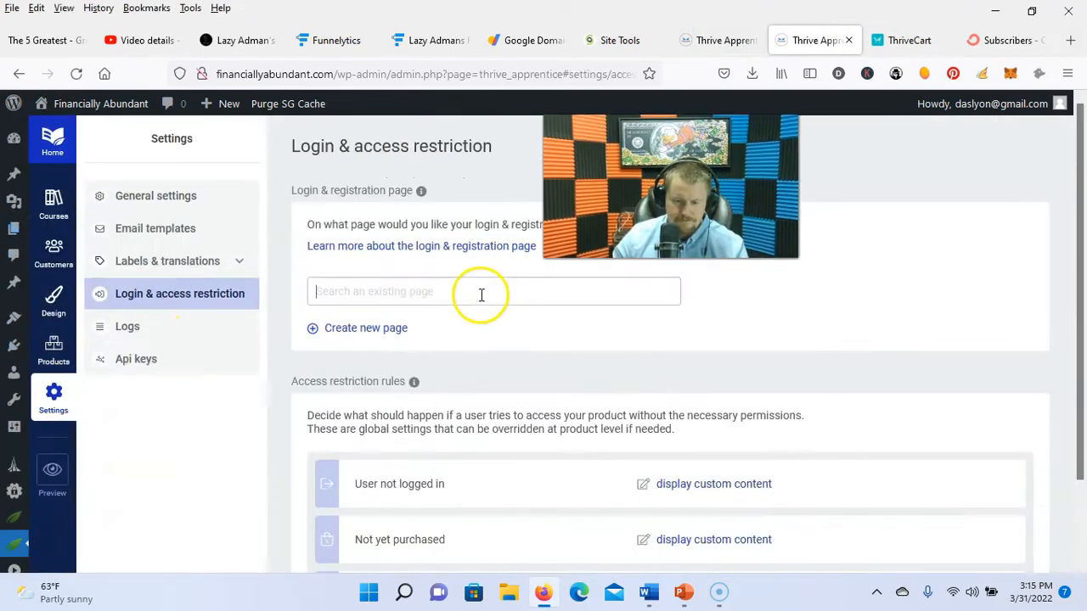
pyautogui.click(481, 294)
pyautogui.write('Login')
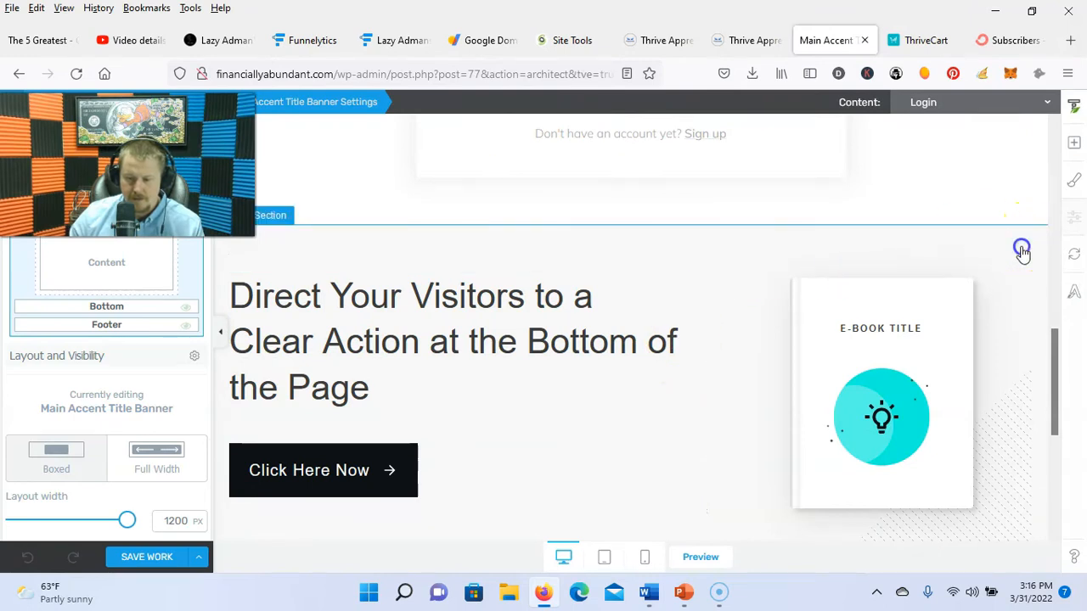
pyautogui.click(1022, 251)
pyautogui.click(1022, 265)
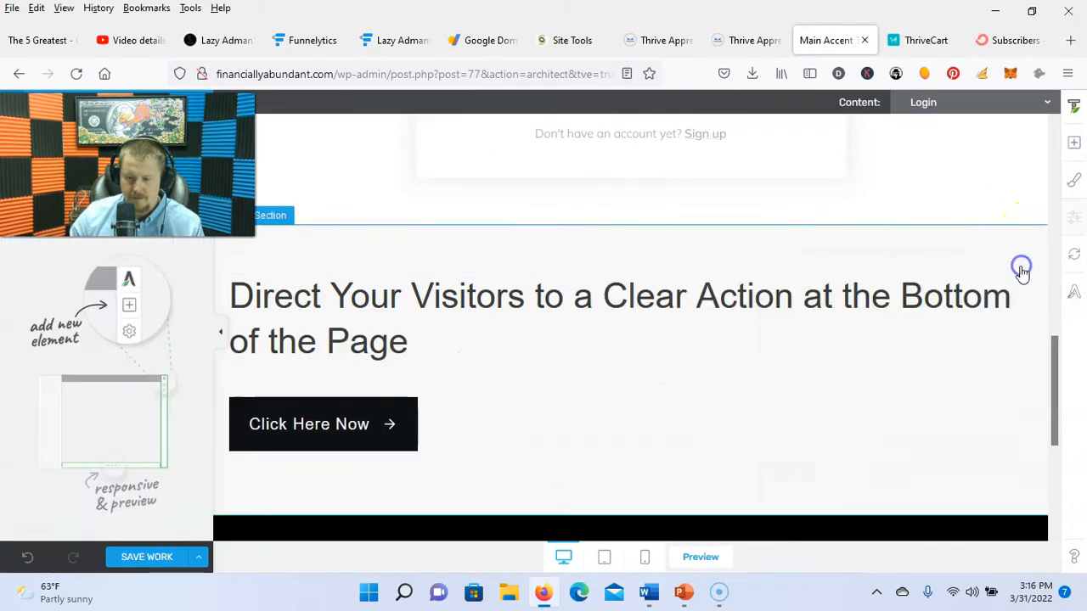
pyautogui.click(1012, 291)
pyautogui.click(1022, 266)
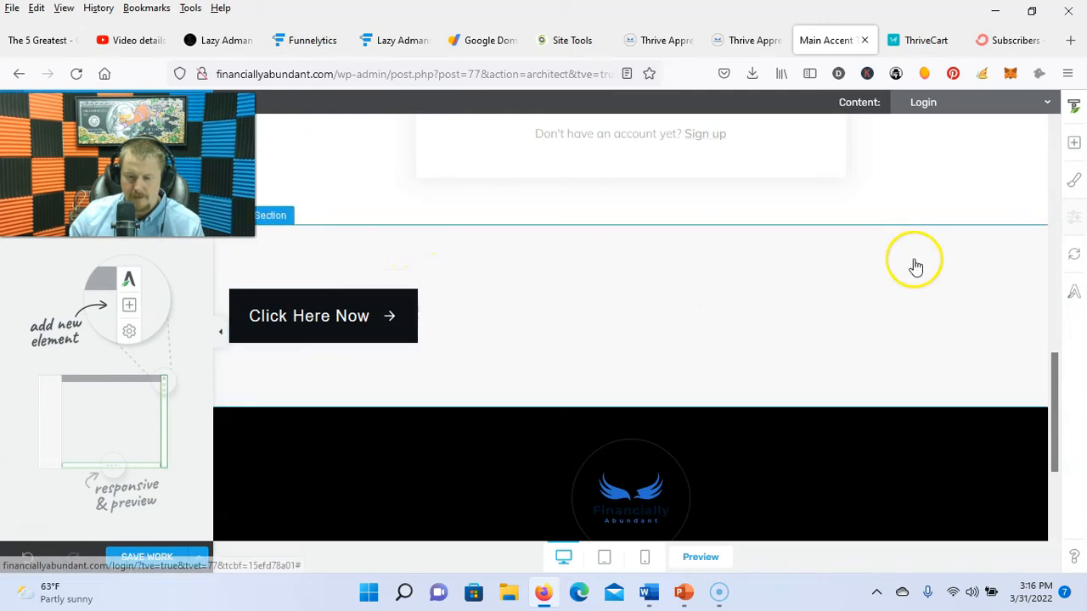
pyautogui.click(1021, 272)
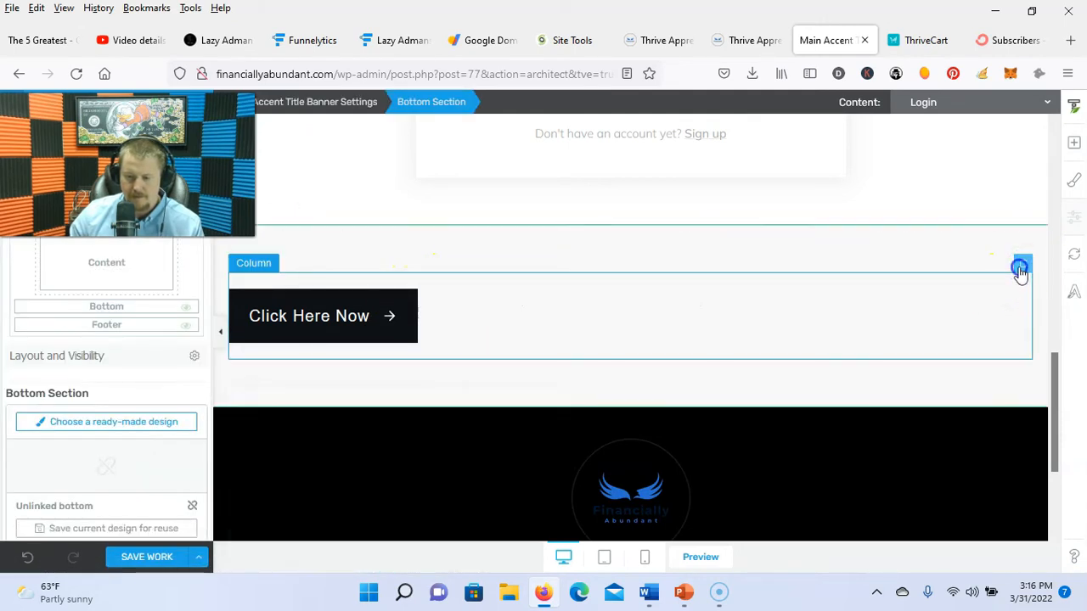
pyautogui.click(1021, 266)
# Step: Delete the Login heading, then restore it with undo
pyautogui.scroll(4, 934, 322)
pyautogui.scroll(-3, 951, 356)
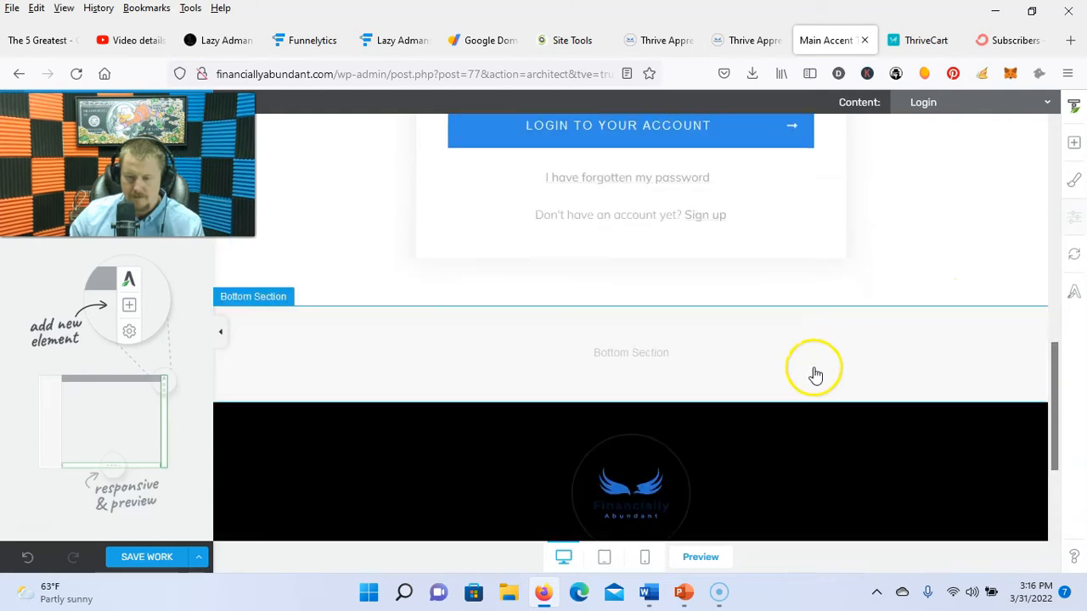
pyautogui.scroll(8, 815, 375)
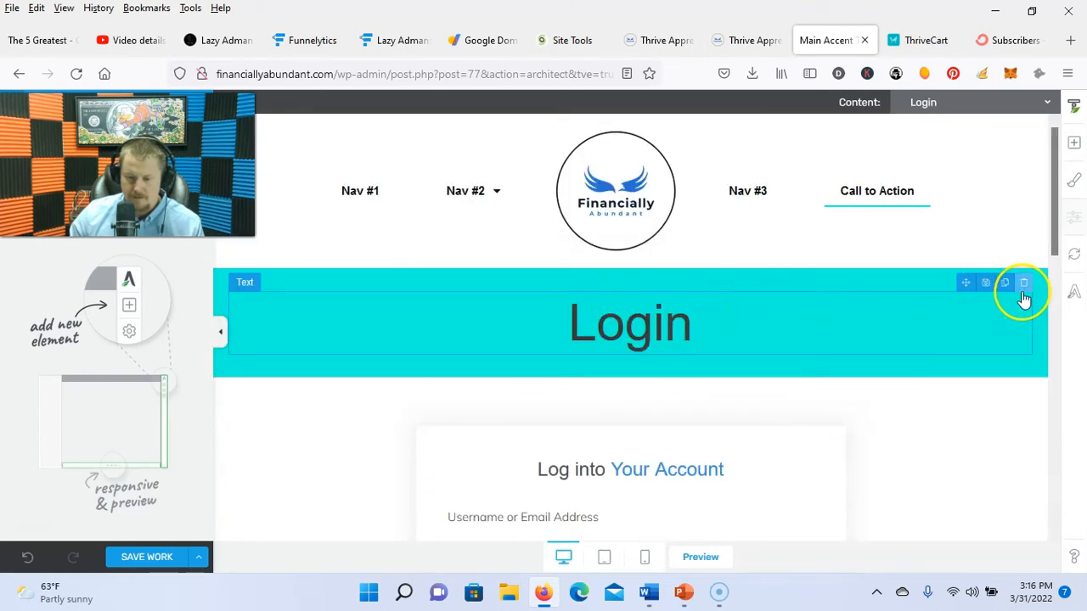
pyautogui.click(1023, 285)
pyautogui.click(989, 315)
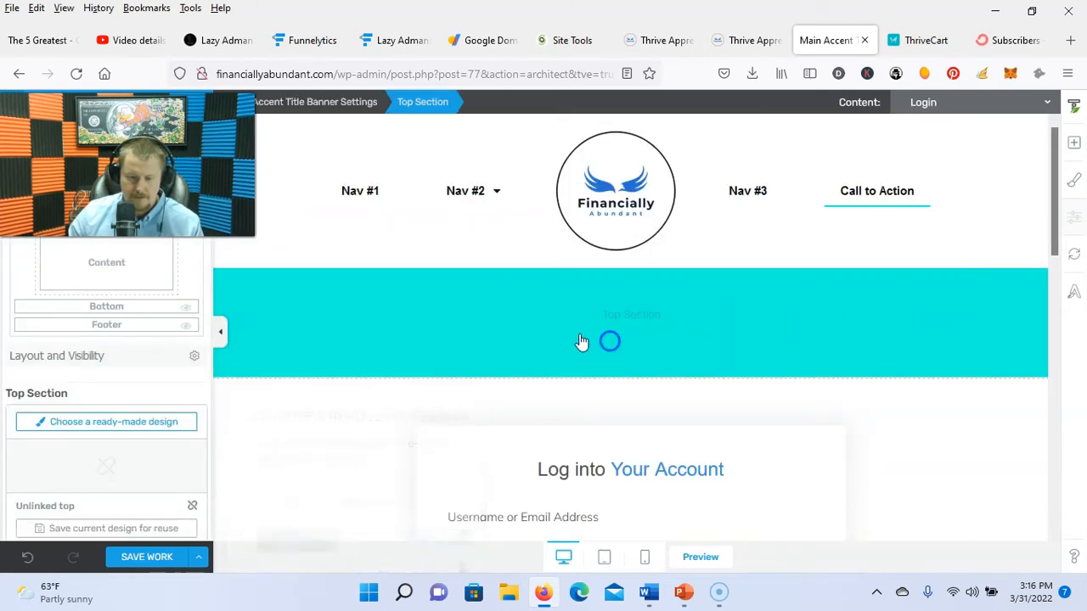
pyautogui.click(28, 567)
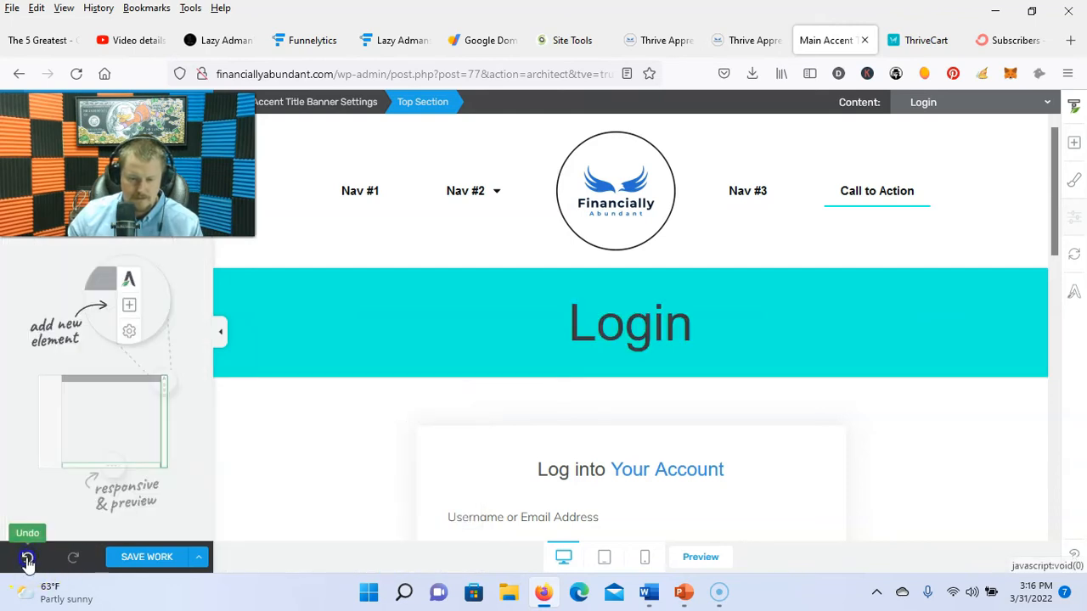
# Step: Save and preview the Login page, then copy its address, financiallyabundant.com/login
pyautogui.click(146, 557)
pyautogui.scroll(-7, 592, 365)
pyautogui.click(199, 558)
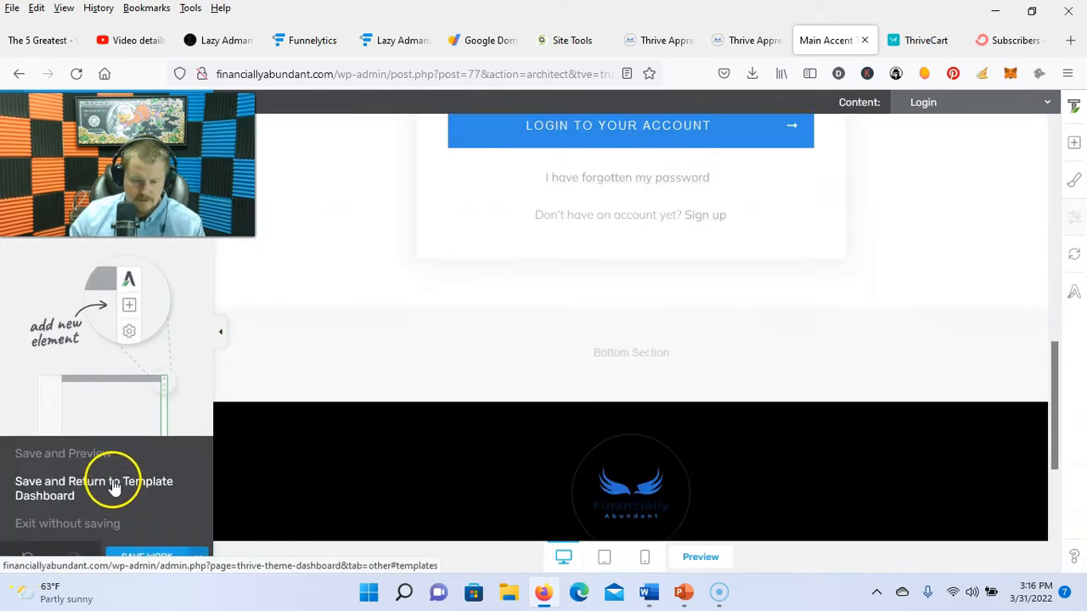
pyautogui.click(53, 450)
pyautogui.moveTo(217, 74); pyautogui.dragTo(360, 74)
pyautogui.rightClick(252, 75)
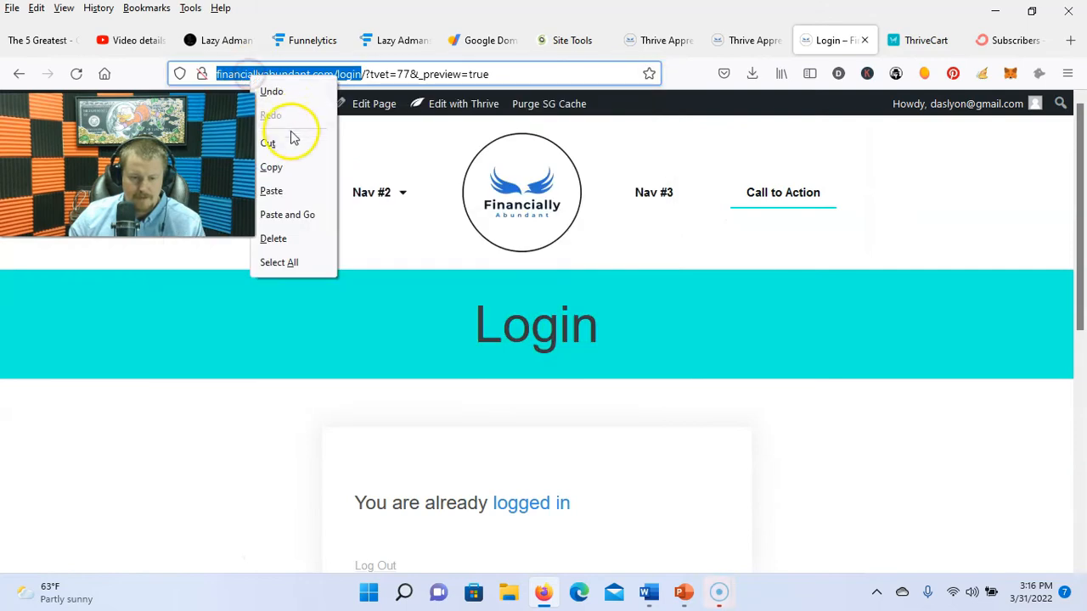
pyautogui.click(291, 168)
pyautogui.click(929, 41)
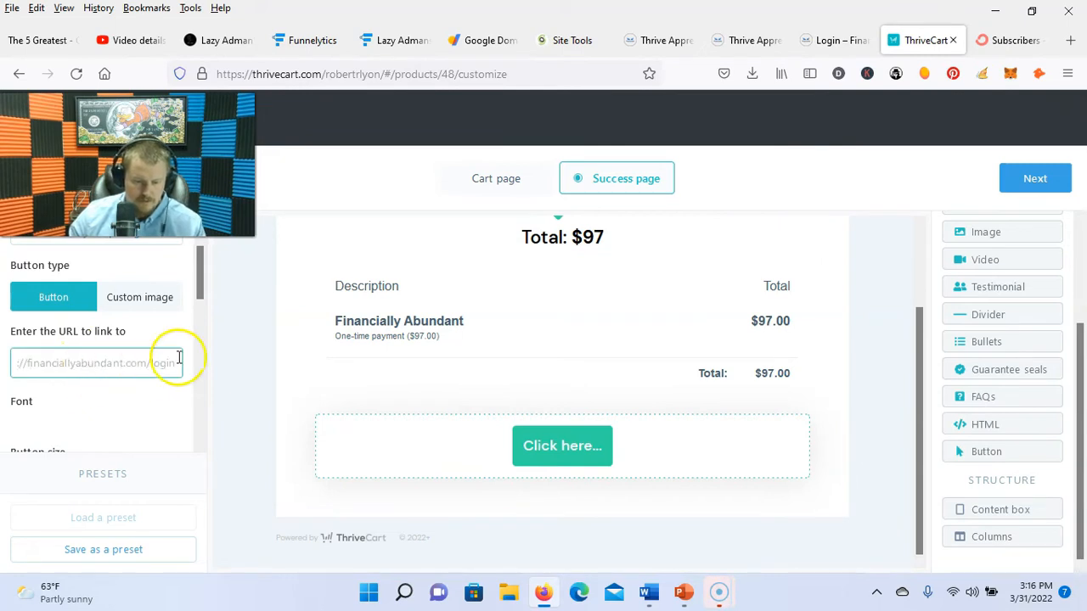
# Step: Advance past the checkout design and tracking steps to the Behavior rules
pyautogui.scroll(2, 101, 351)
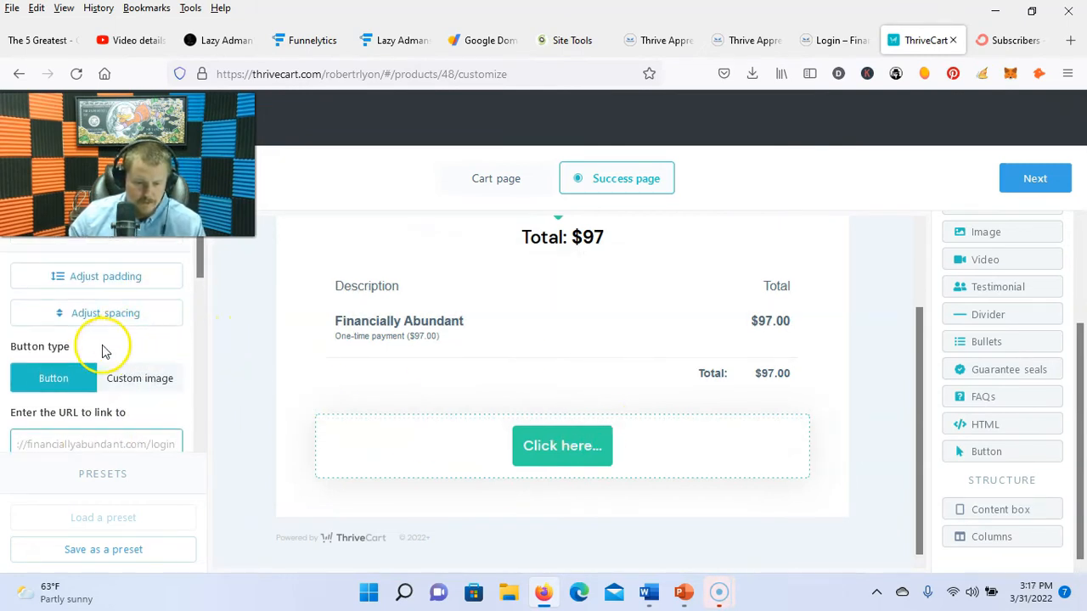
pyautogui.scroll(-2, 111, 352)
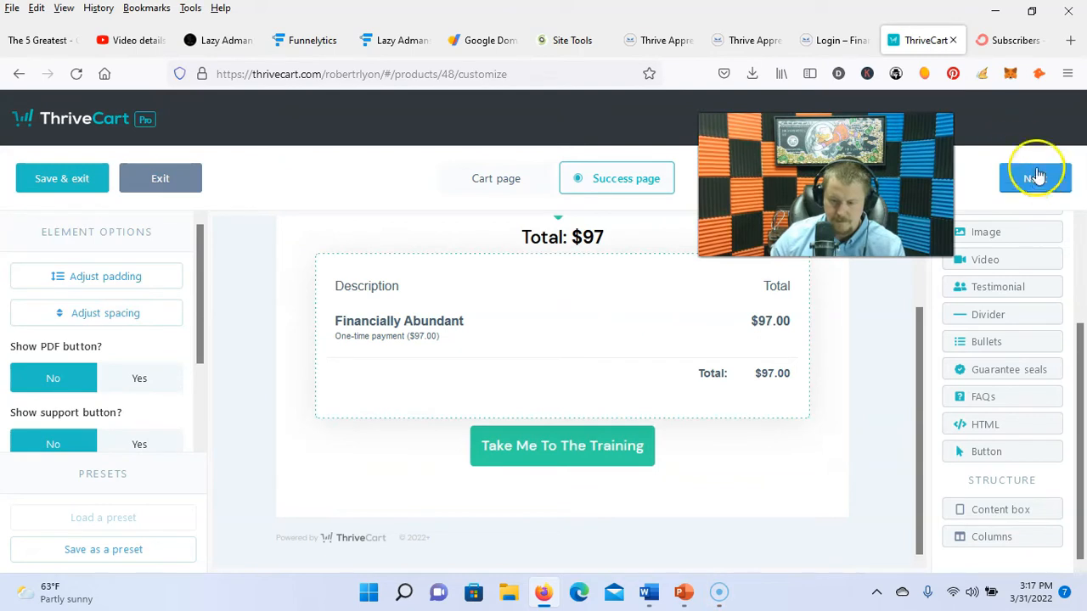
pyautogui.click(1035, 178)
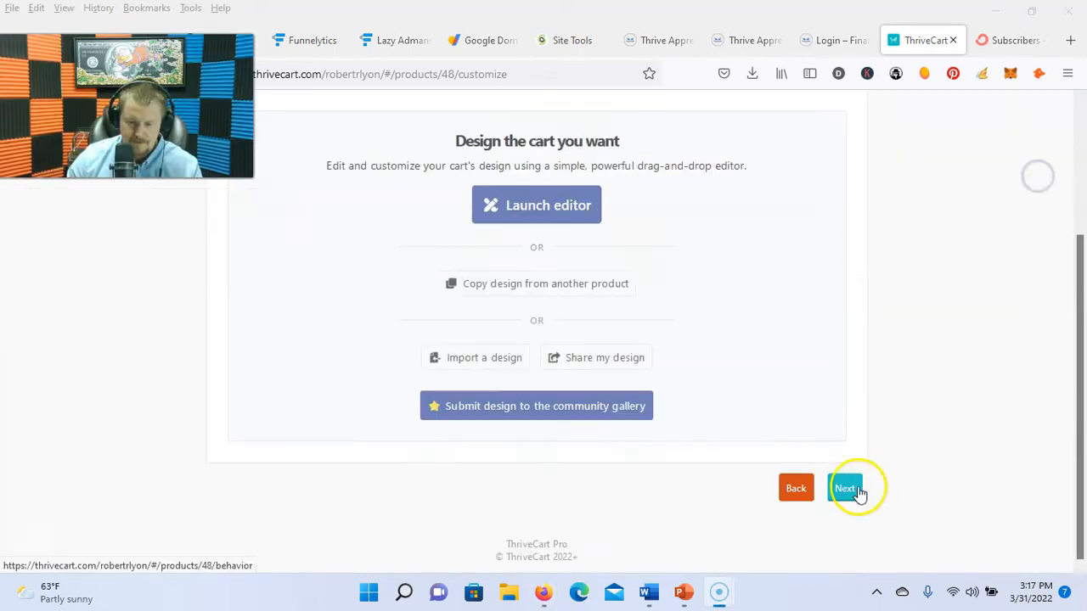
pyautogui.click(859, 492)
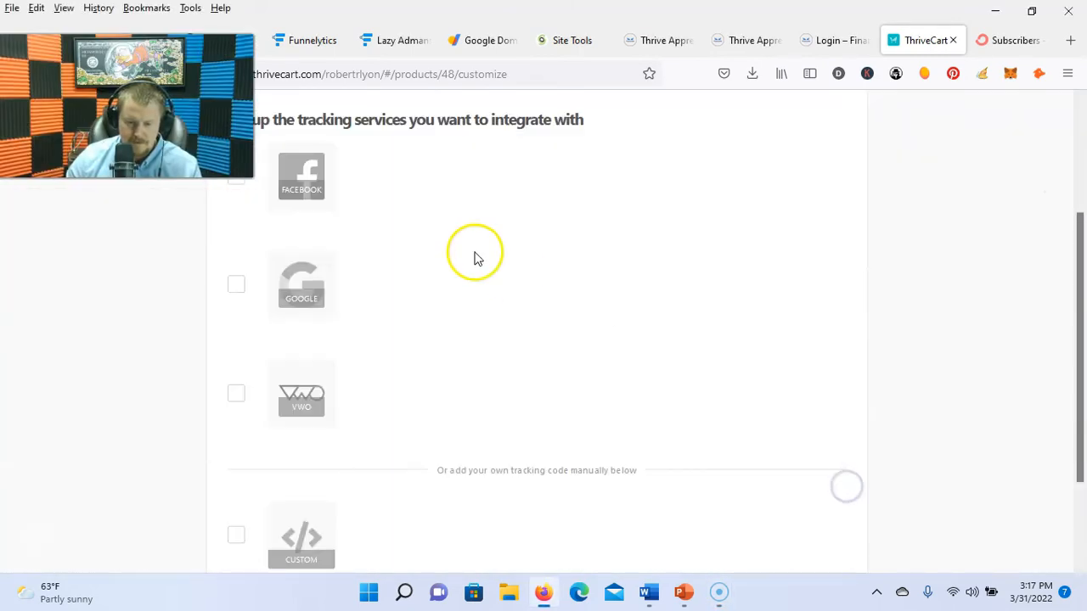
pyautogui.scroll(3, 560, 344)
pyautogui.scroll(-3, 667, 376)
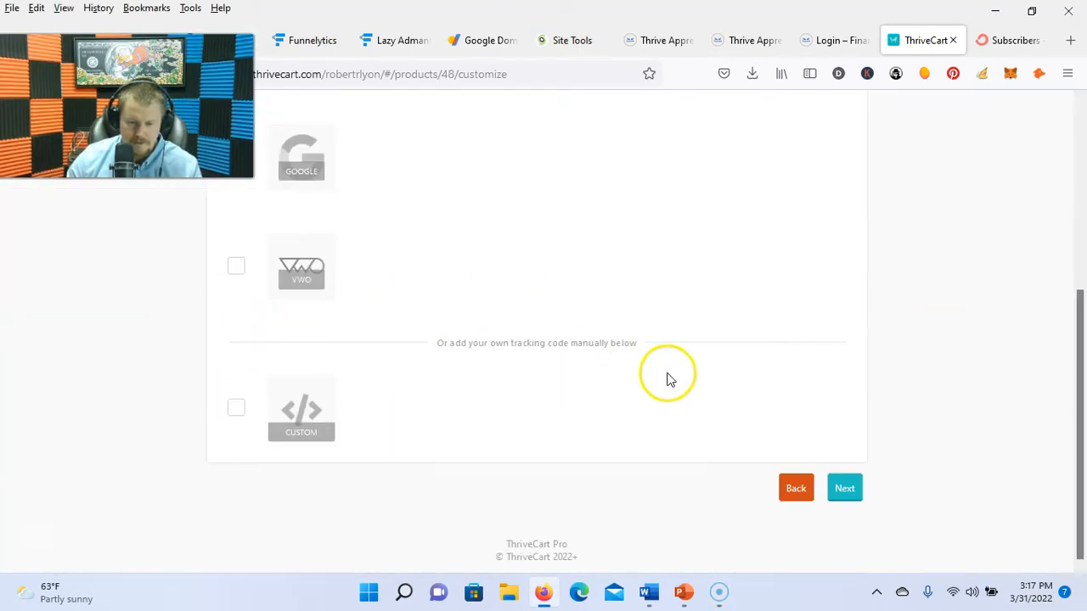
pyautogui.click(845, 490)
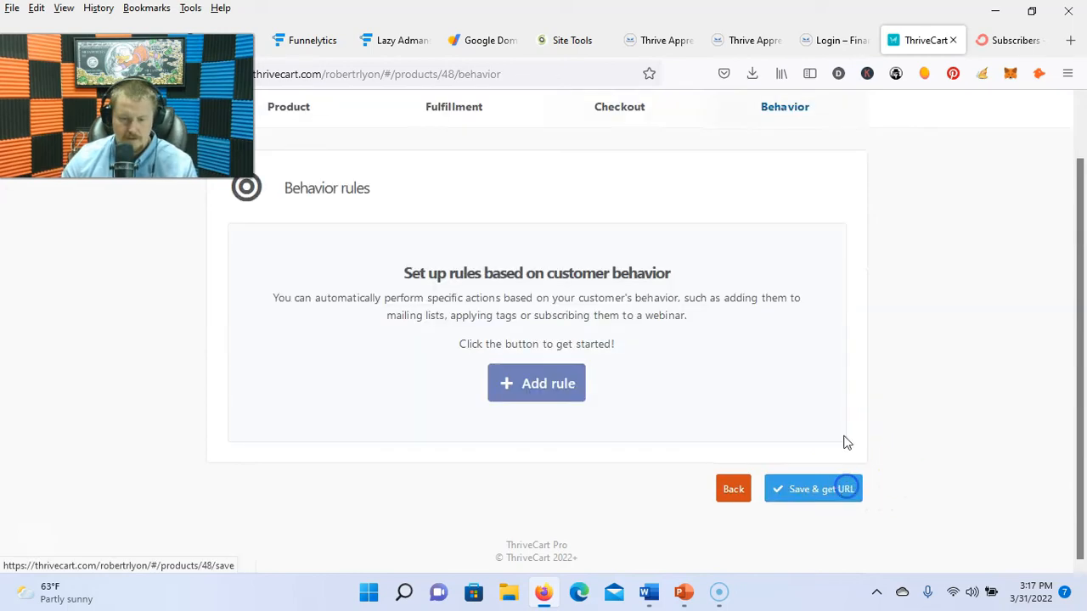
# Step: Add a purchase rule applying the existing ConvertKit tag Financially Abundant
pyautogui.click(537, 379)
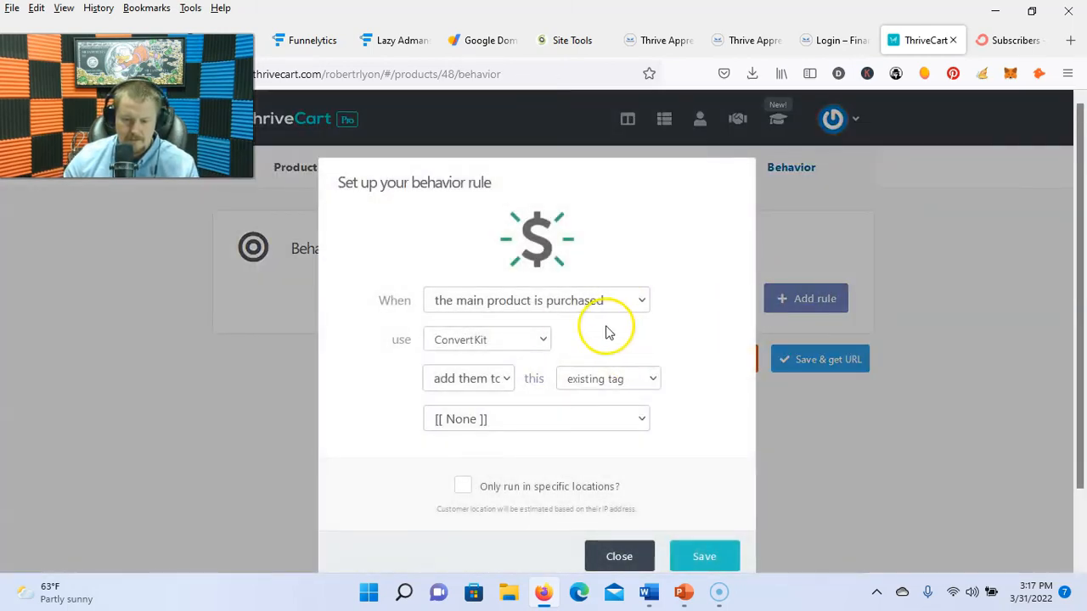
pyautogui.click(641, 386)
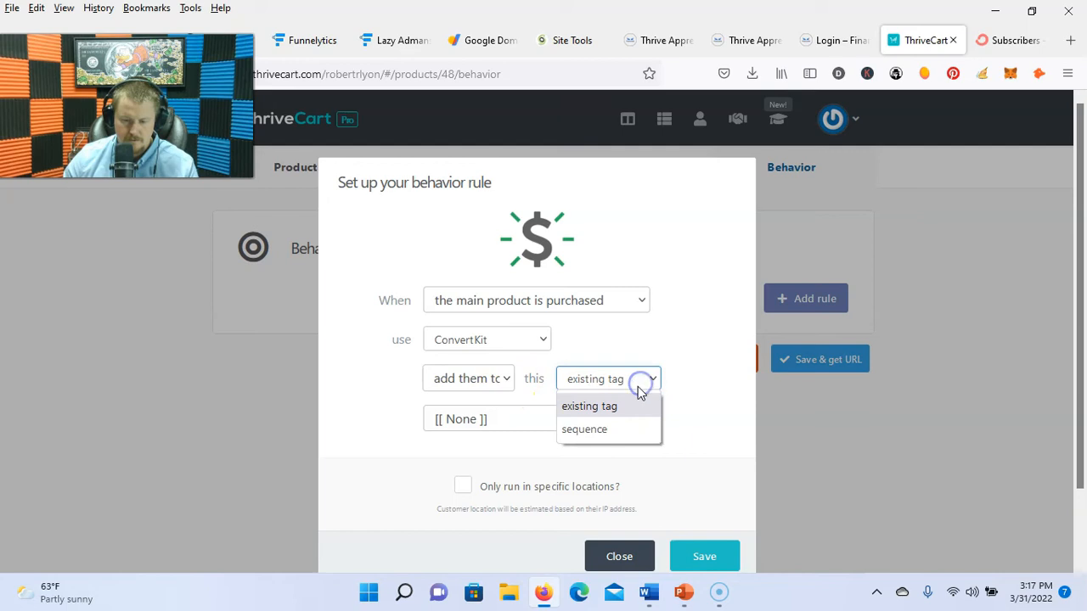
pyautogui.click(616, 409)
pyautogui.click(534, 408)
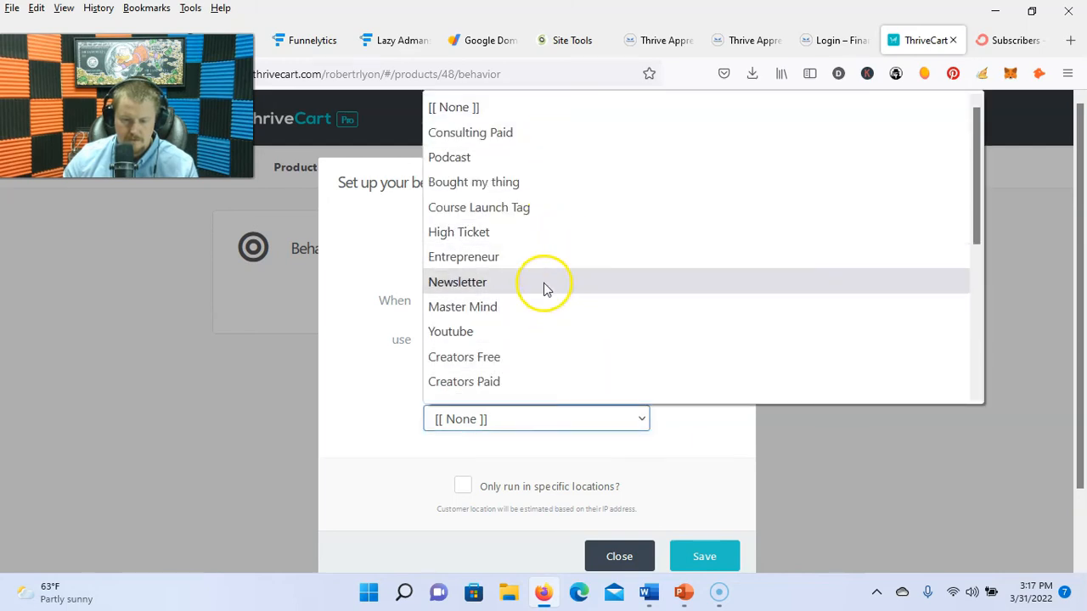
pyautogui.scroll(-5, 526, 247)
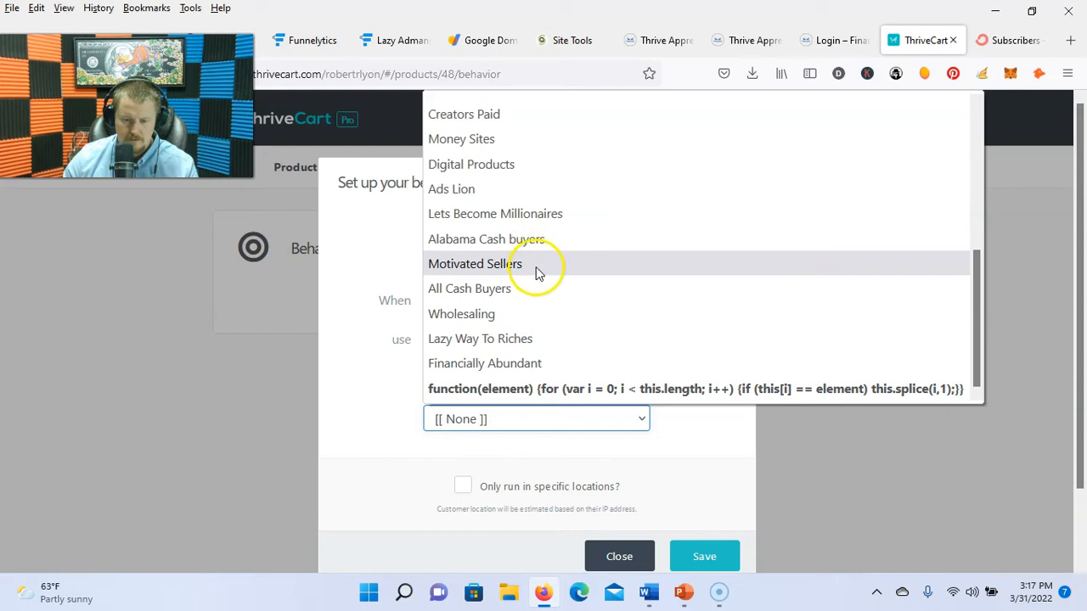
pyautogui.click(512, 362)
pyautogui.scroll(-2, 688, 450)
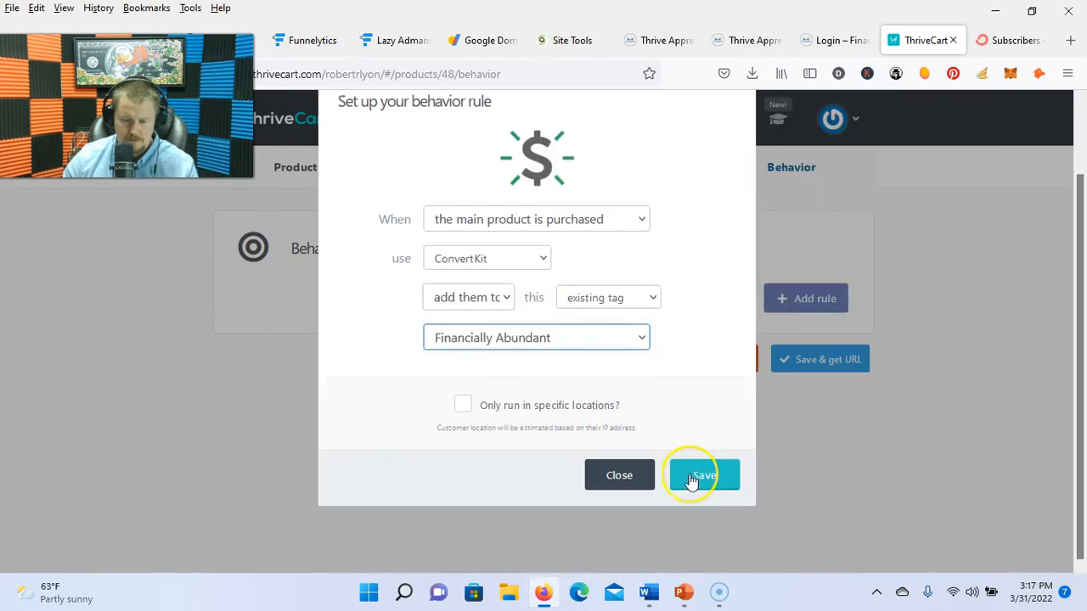
pyautogui.click(695, 477)
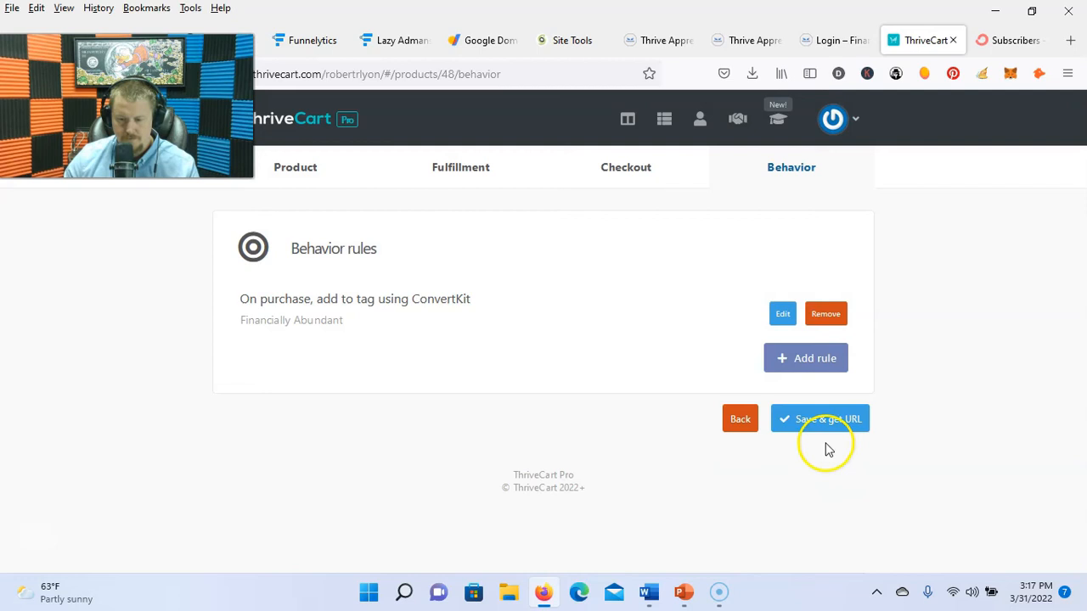
# Step: Save the product and copy its popup button embed code
pyautogui.click(842, 422)
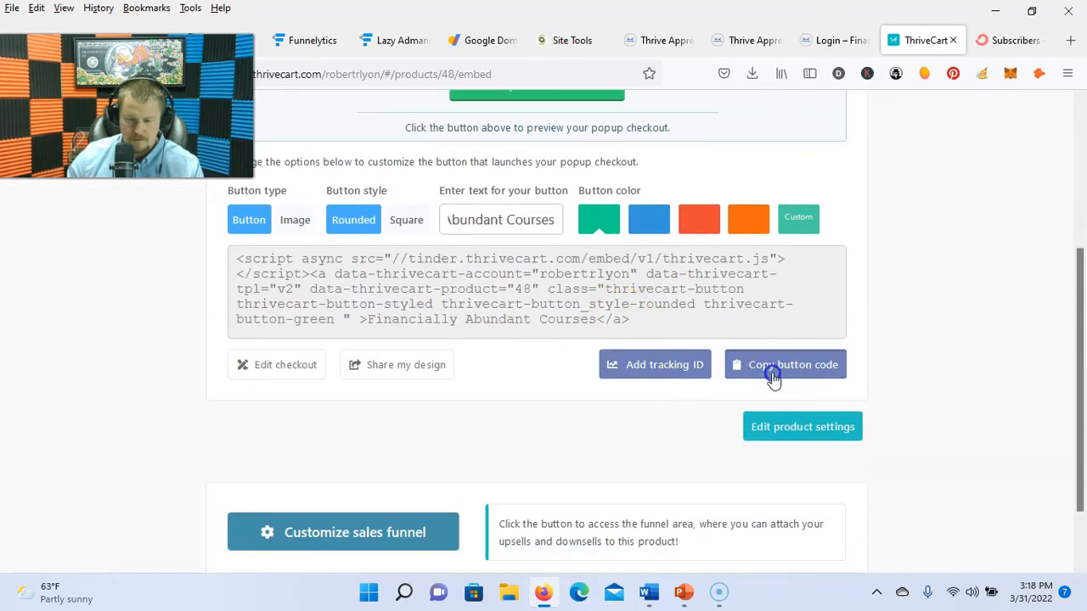
pyautogui.click(772, 376)
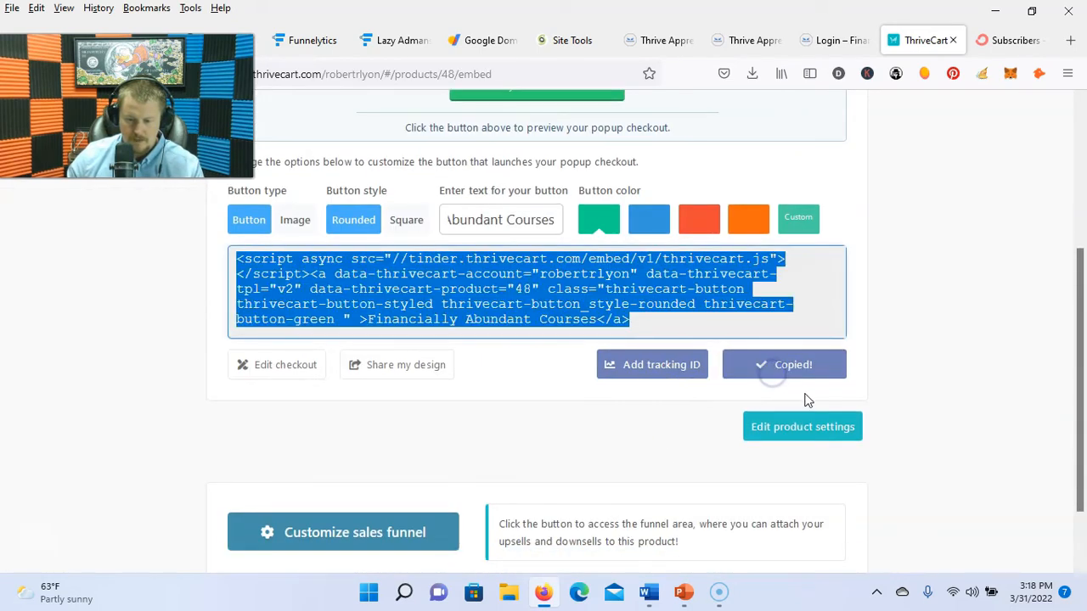
pyautogui.click(832, 42)
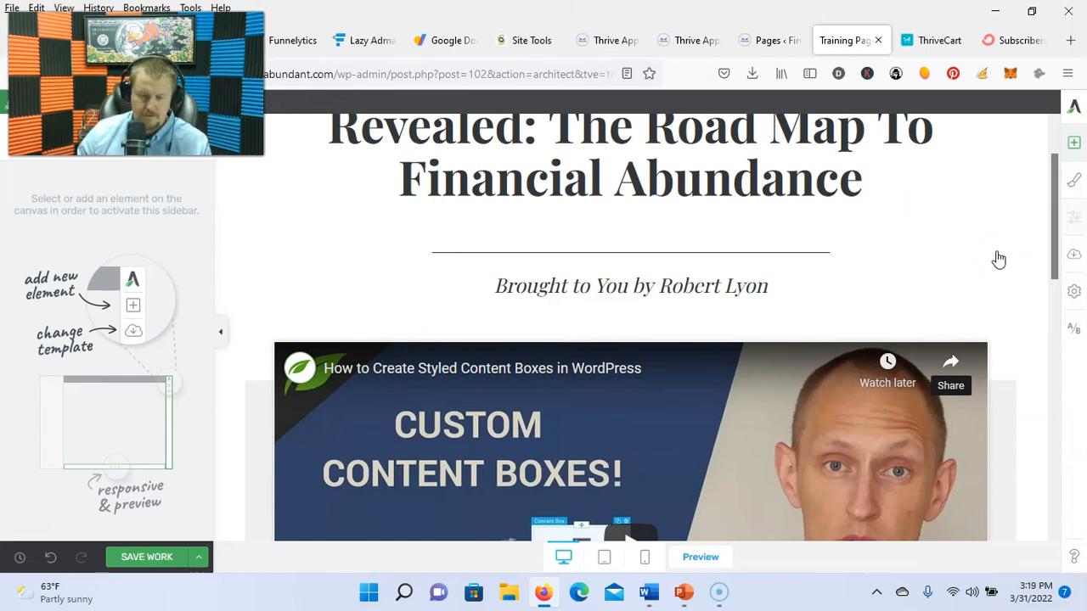
# Step: Add a Custom HTML block under the byline with the embed code wrapped in <center>
pyautogui.click(1074, 143)
pyautogui.scroll(-4, 970, 329)
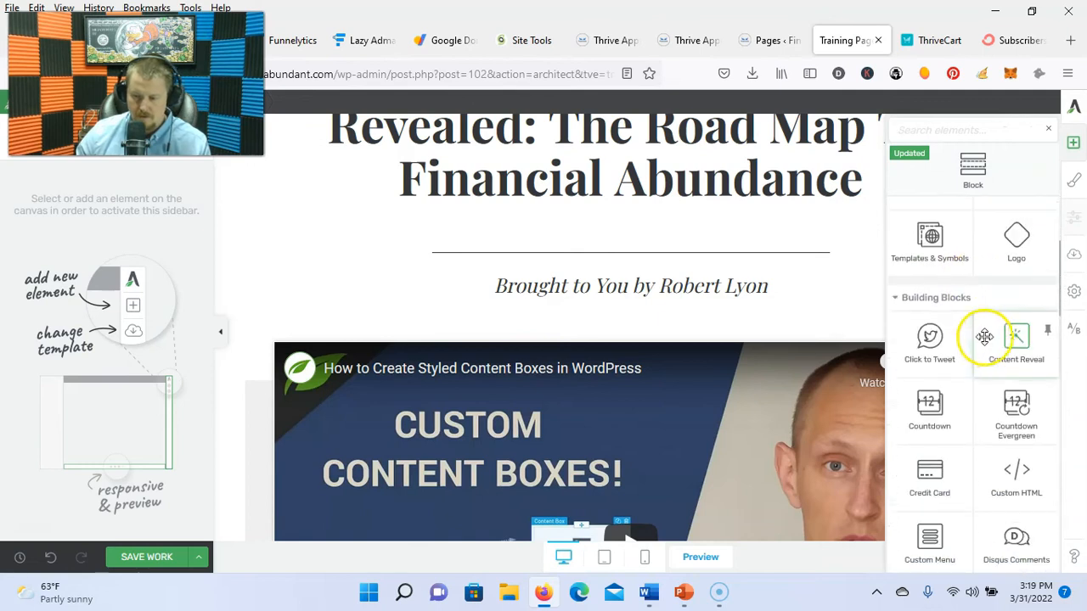
pyautogui.moveTo(1027, 338); pyautogui.dragTo(670, 317)
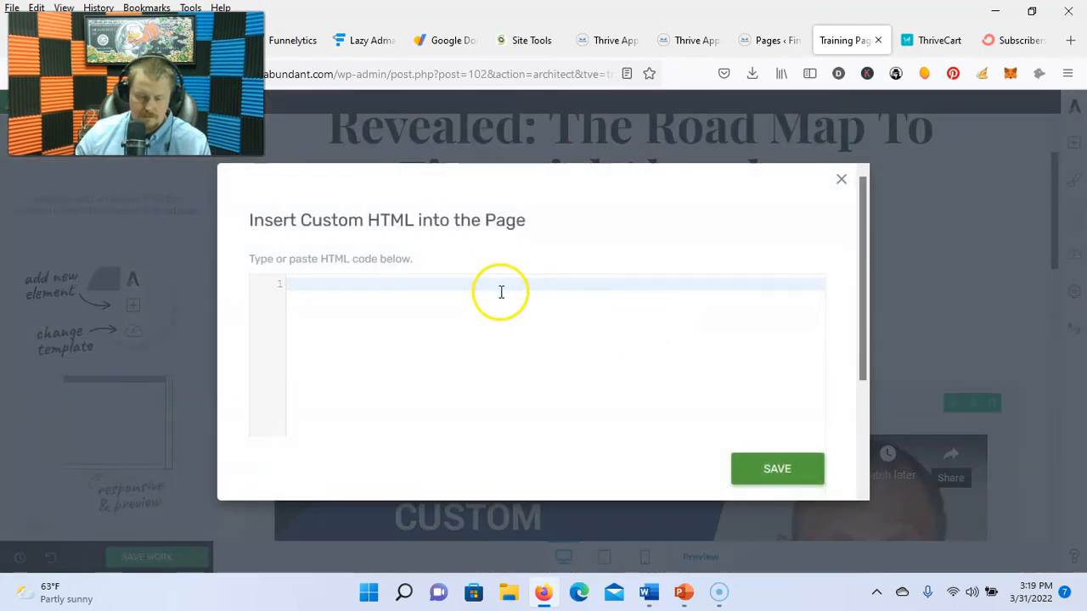
pyautogui.hotkey('ctrl', 'v')
pyautogui.click(289, 284)
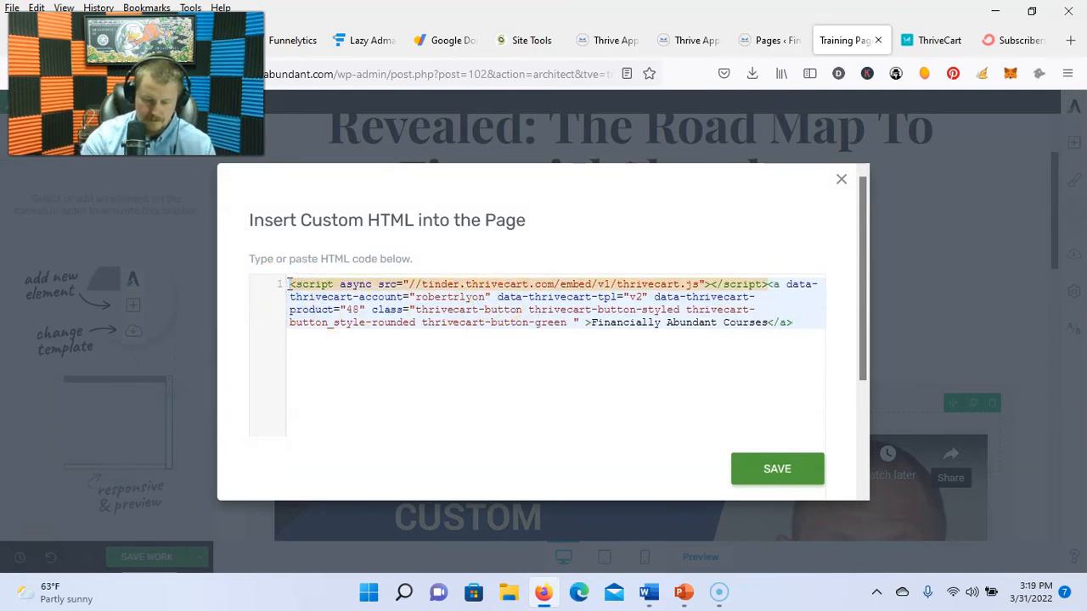
pyautogui.write('<center')
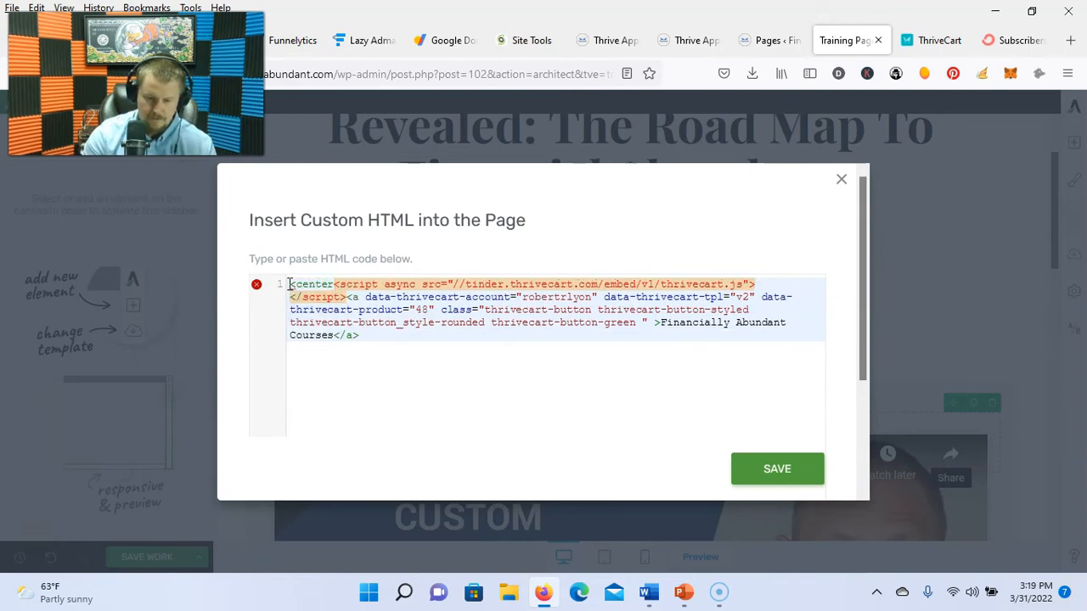
pyautogui.write('></center>')
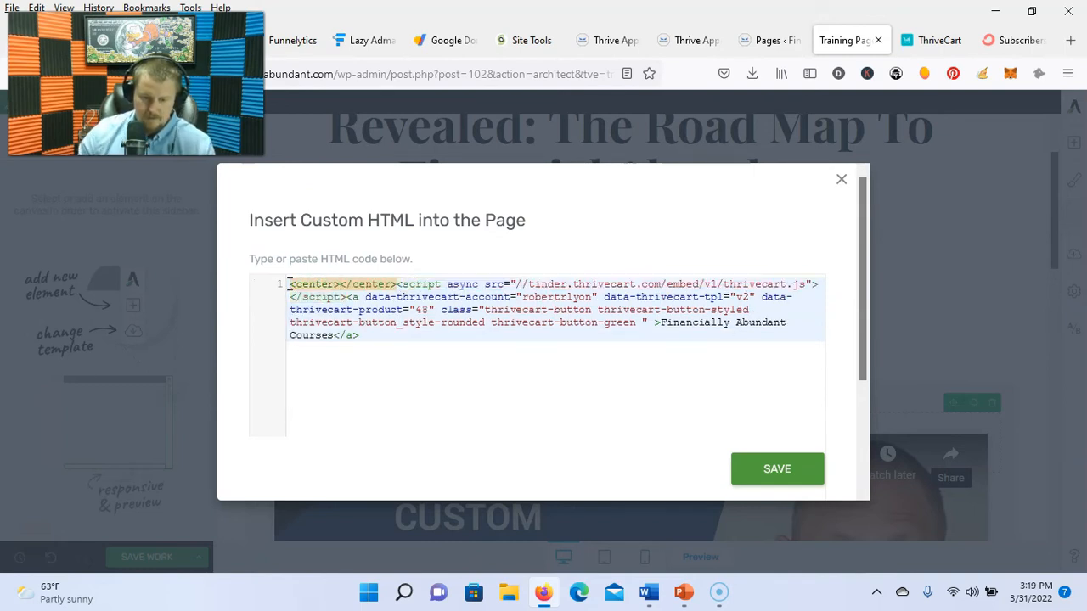
pyautogui.click(383, 289)
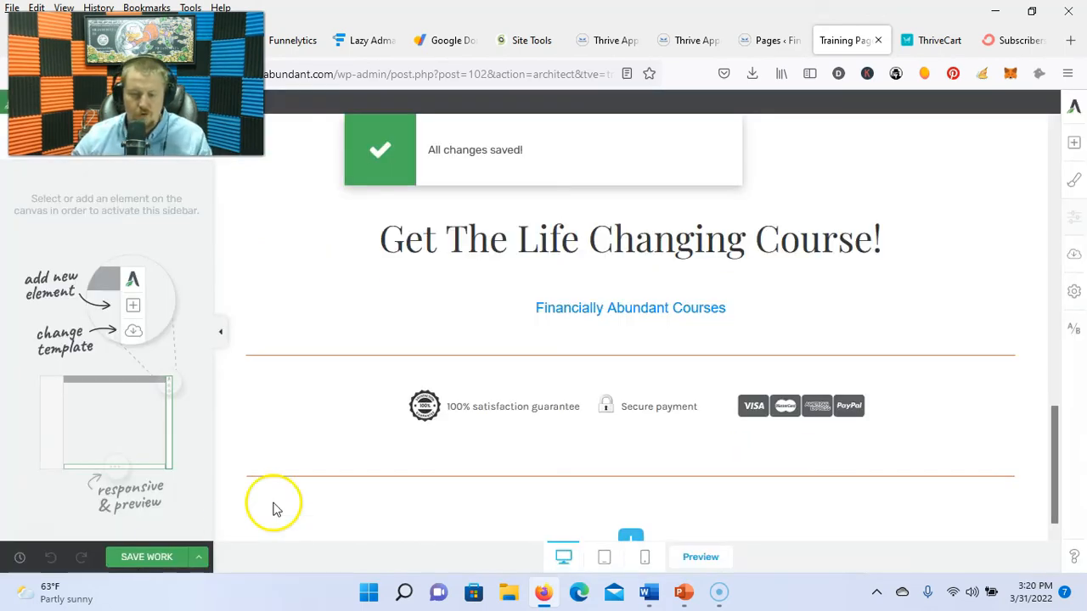
# Step: Save and view the training page, then save and exit the editor
pyautogui.click(199, 563)
pyautogui.click(93, 462)
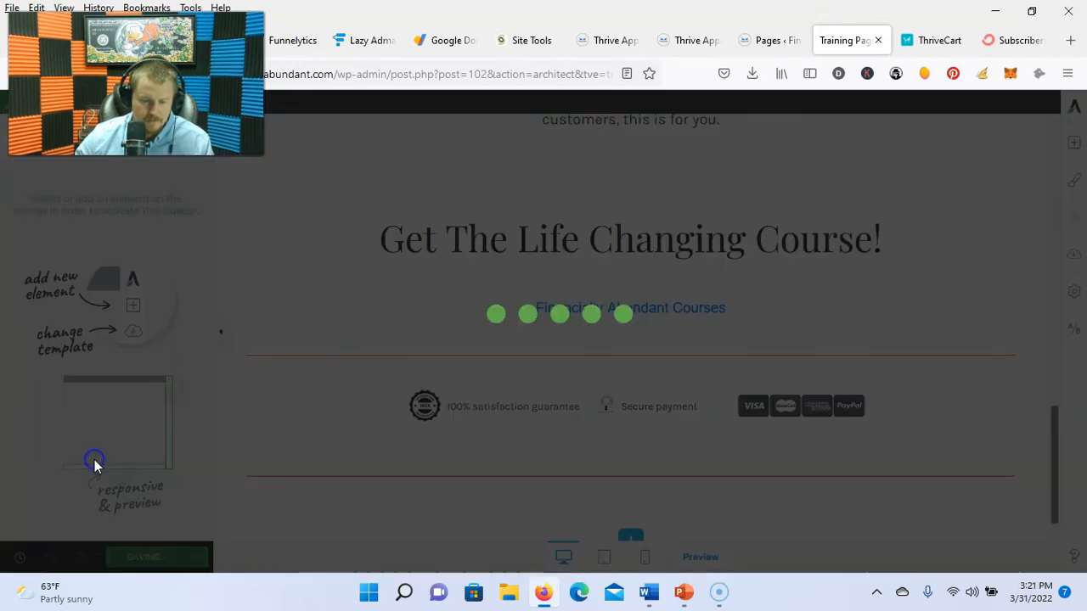
pyautogui.scroll(-3, 671, 411)
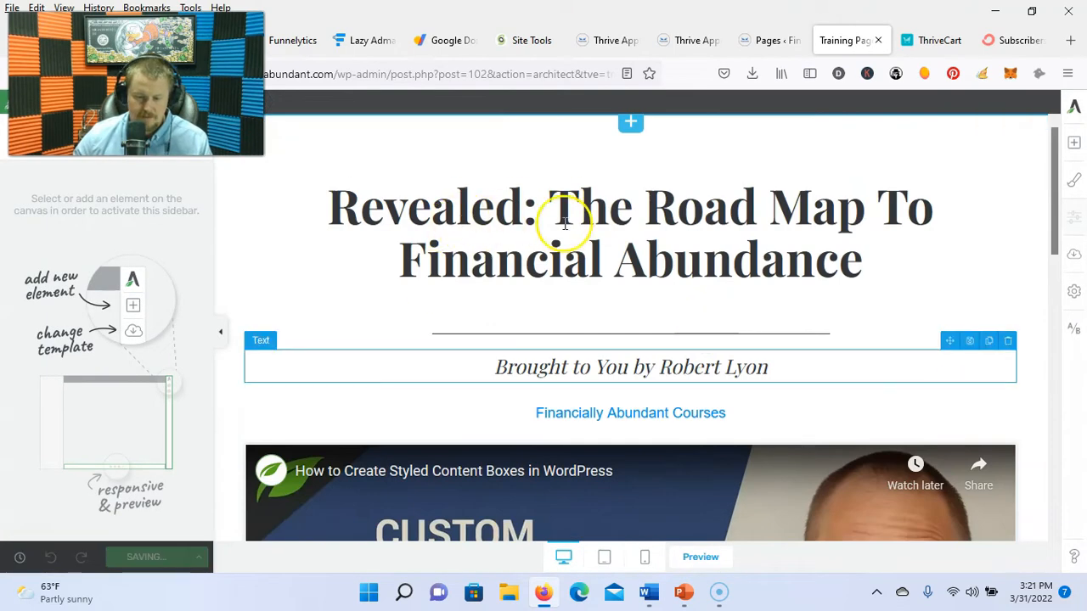
pyautogui.click(577, 213)
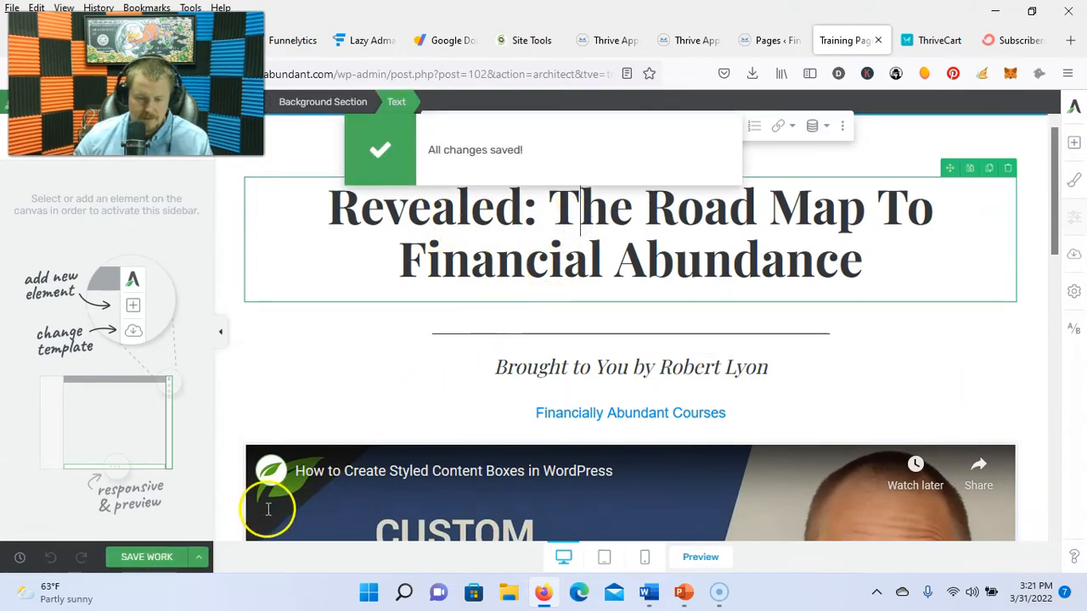
pyautogui.click(200, 561)
pyautogui.click(93, 490)
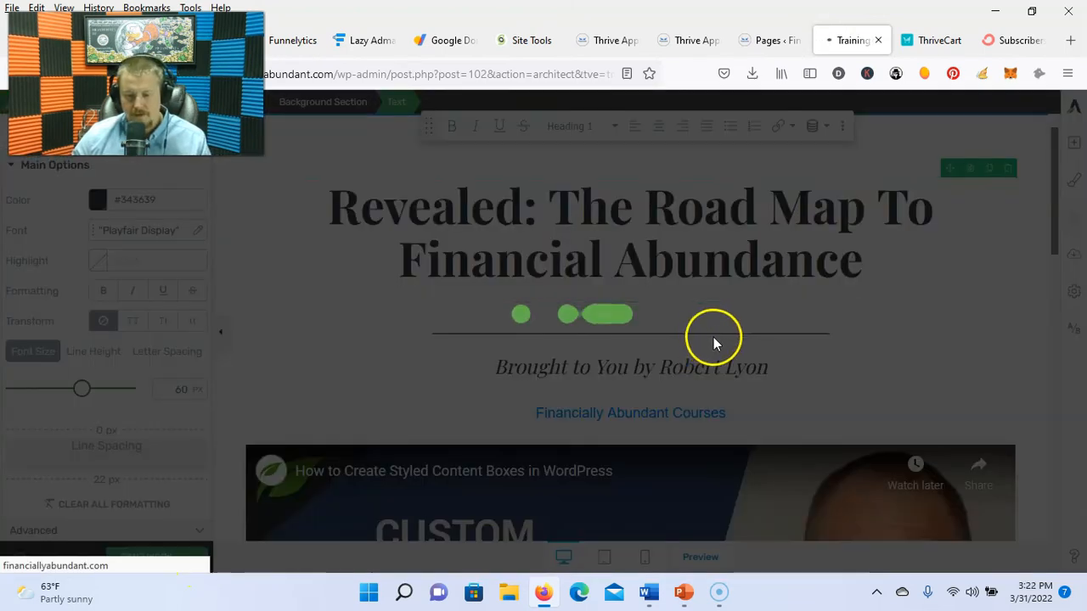
pyautogui.click(878, 40)
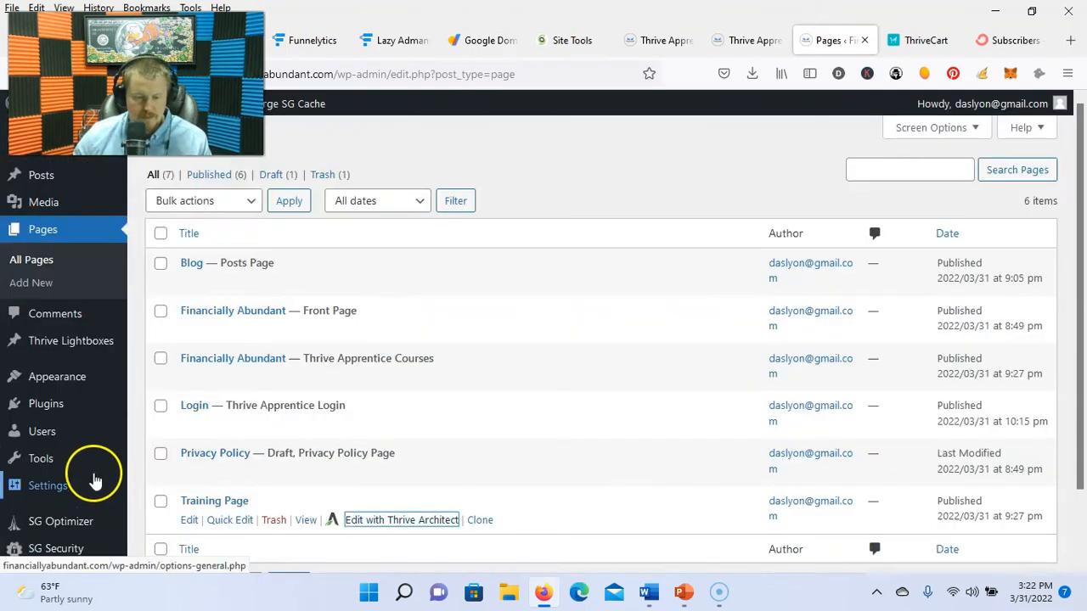
pyautogui.scroll(-2, 95, 481)
# Step: Save the New Account Created email template in Thrive Apprentice settings
pyautogui.moveTo(85, 522)
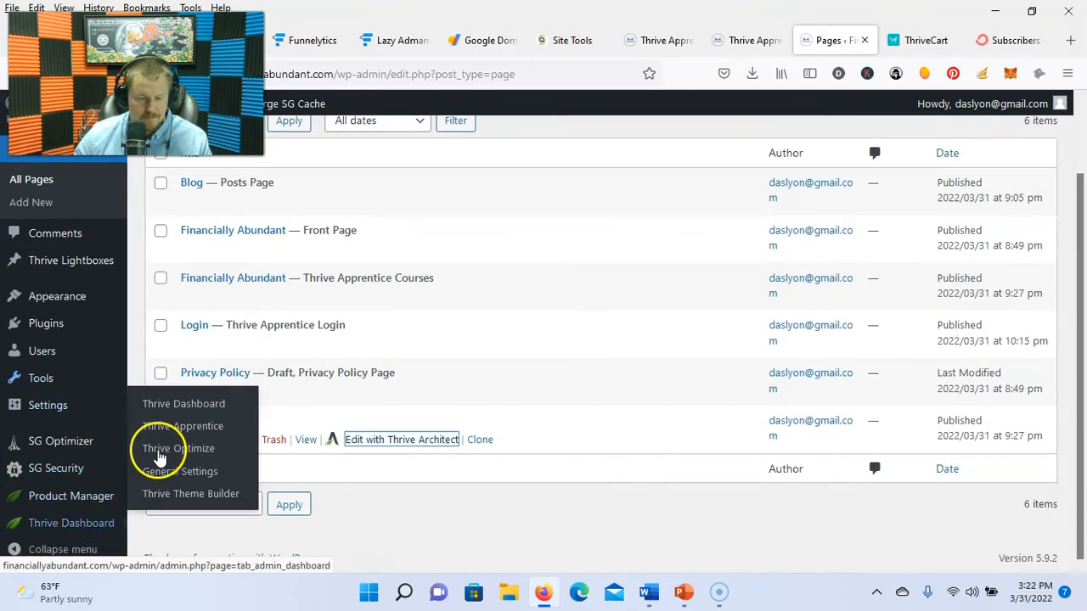
pyautogui.click(168, 432)
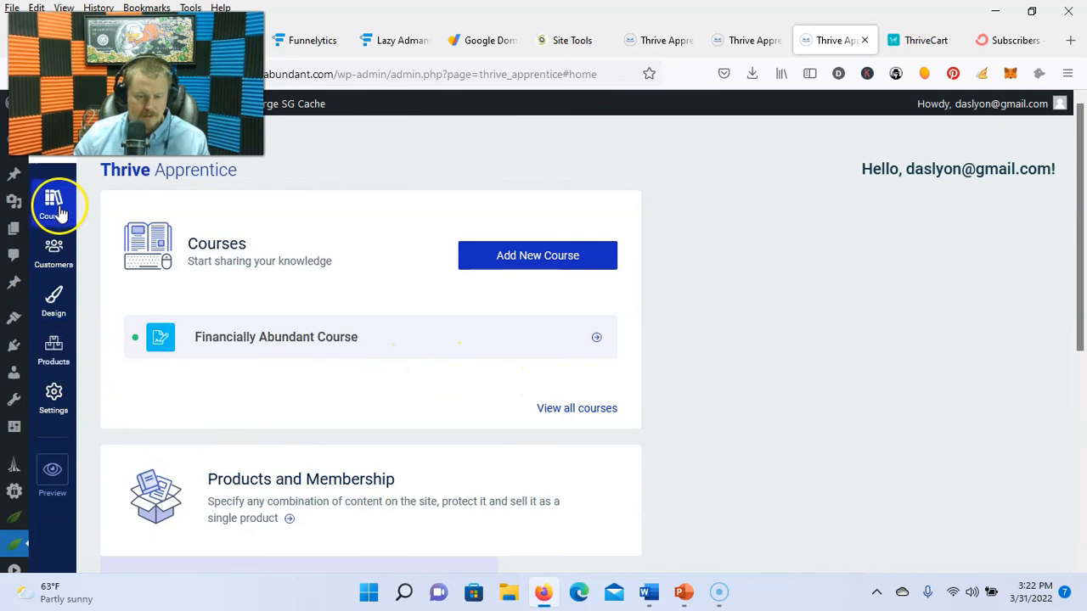
pyautogui.click(54, 397)
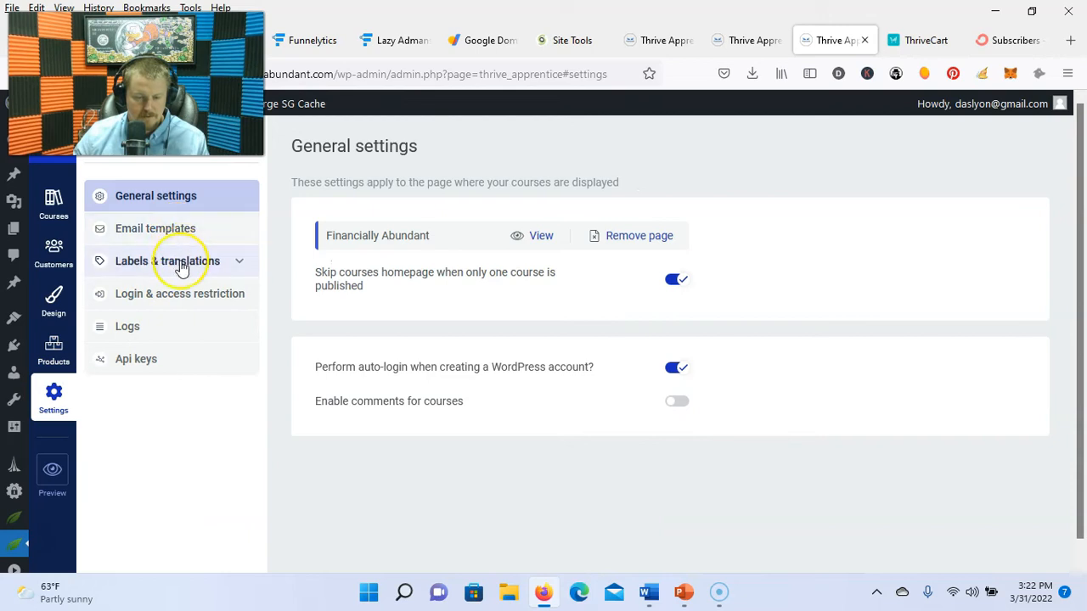
pyautogui.click(177, 232)
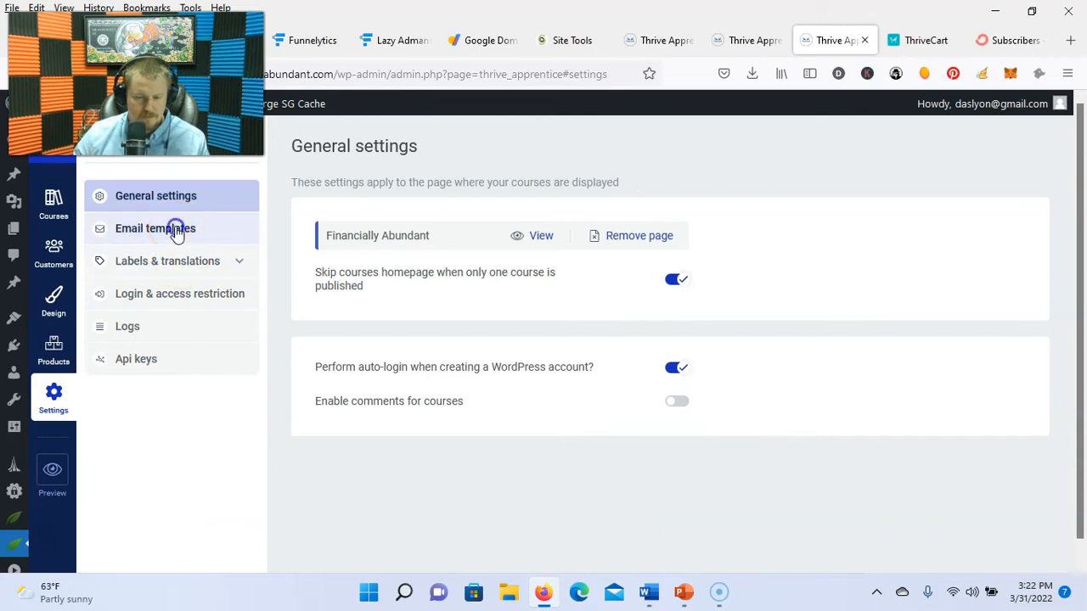
pyautogui.click(419, 195)
pyautogui.click(402, 252)
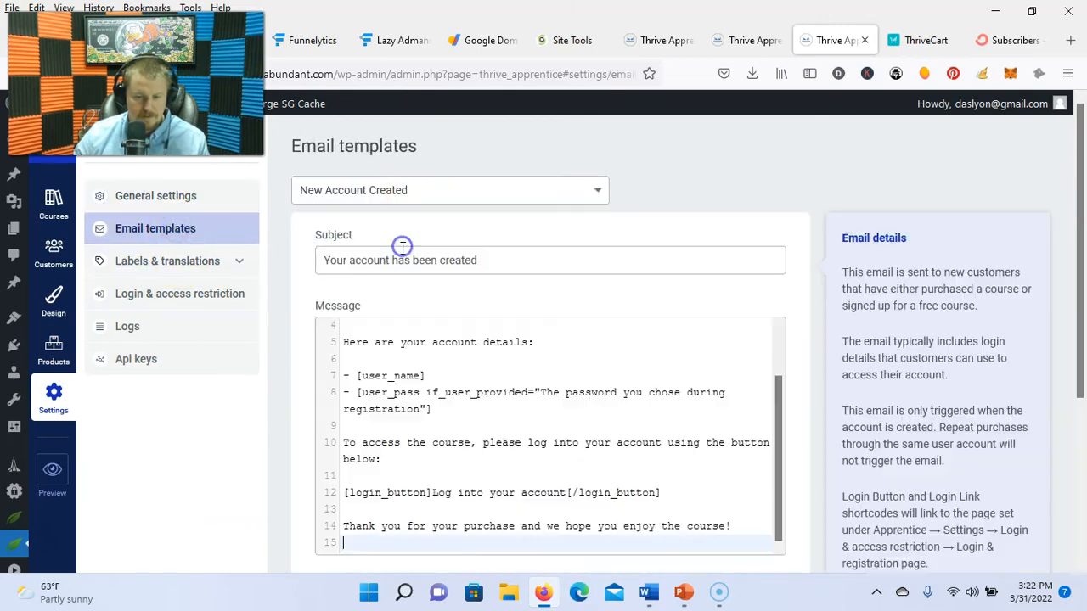
pyautogui.scroll(-3, 642, 334)
pyautogui.click(693, 508)
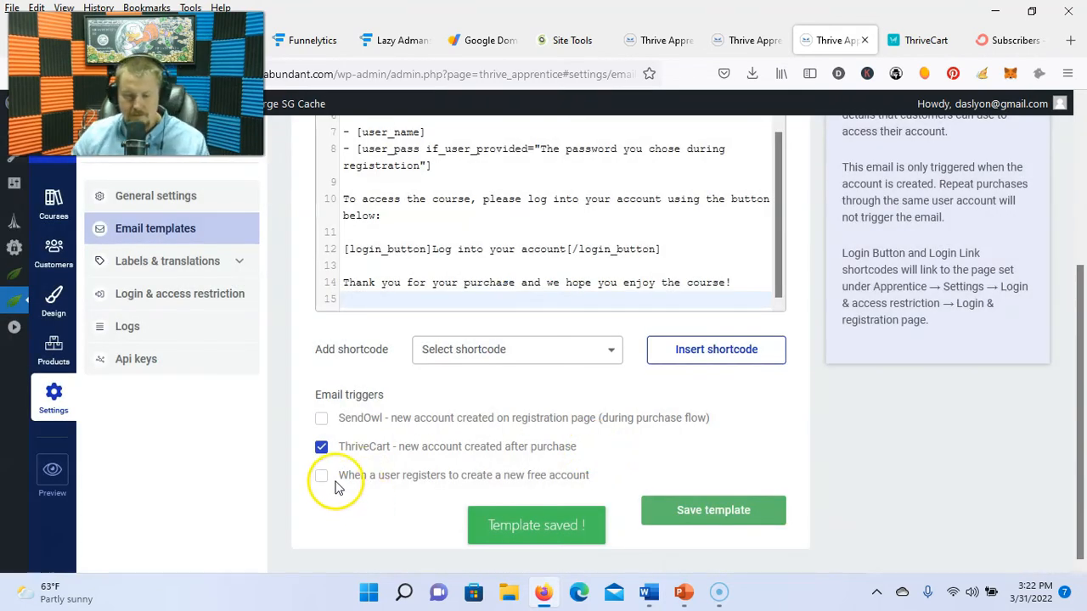
# Step: Set the Financially Abundant Course's restriction label to Premium course
pyautogui.click(217, 293)
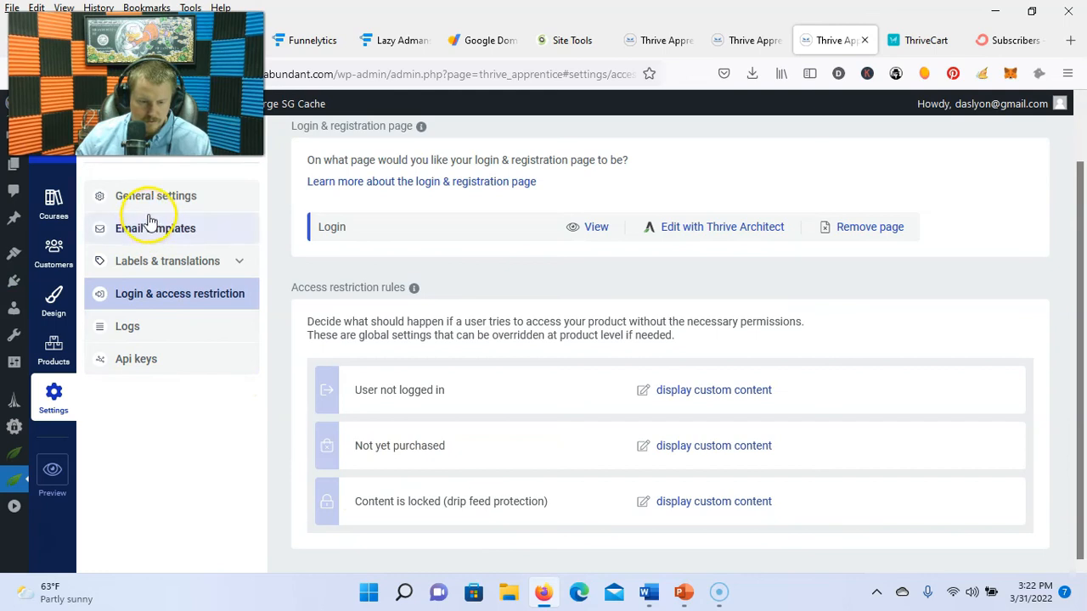
pyautogui.click(58, 207)
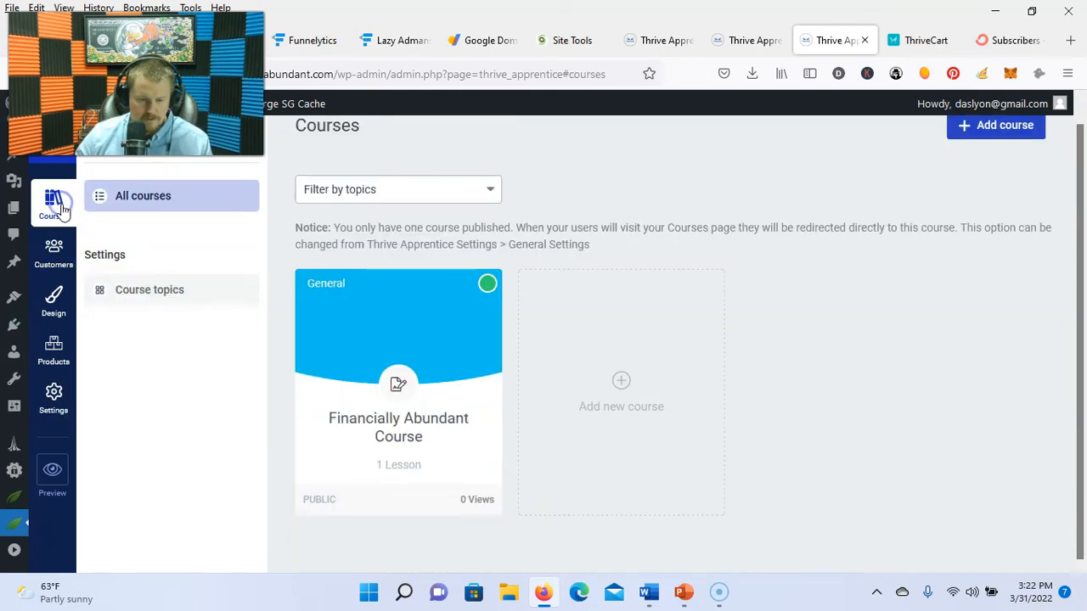
pyautogui.click(499, 344)
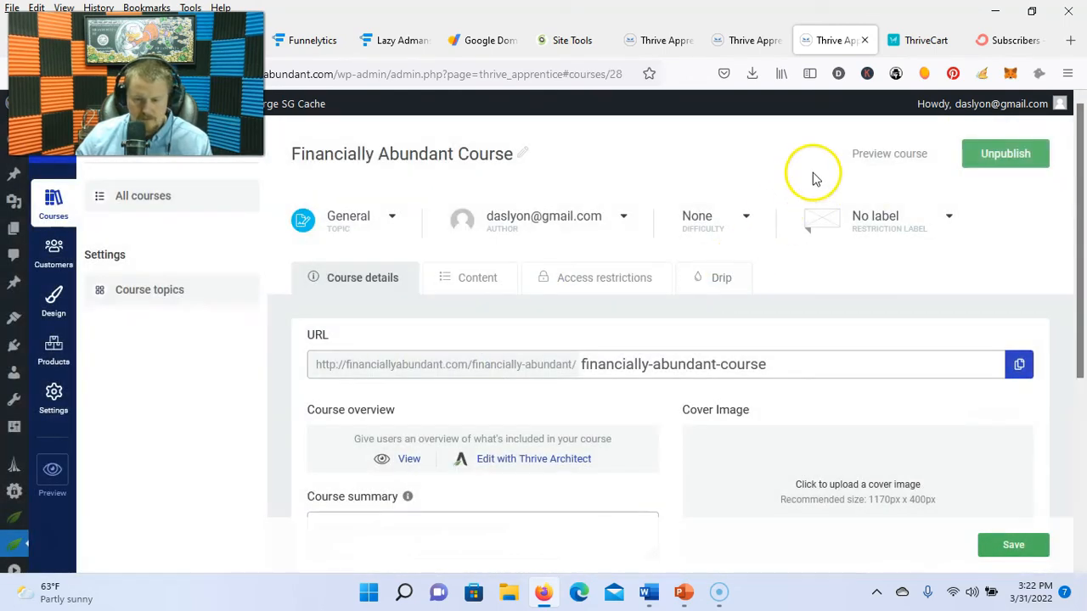
pyautogui.click(886, 227)
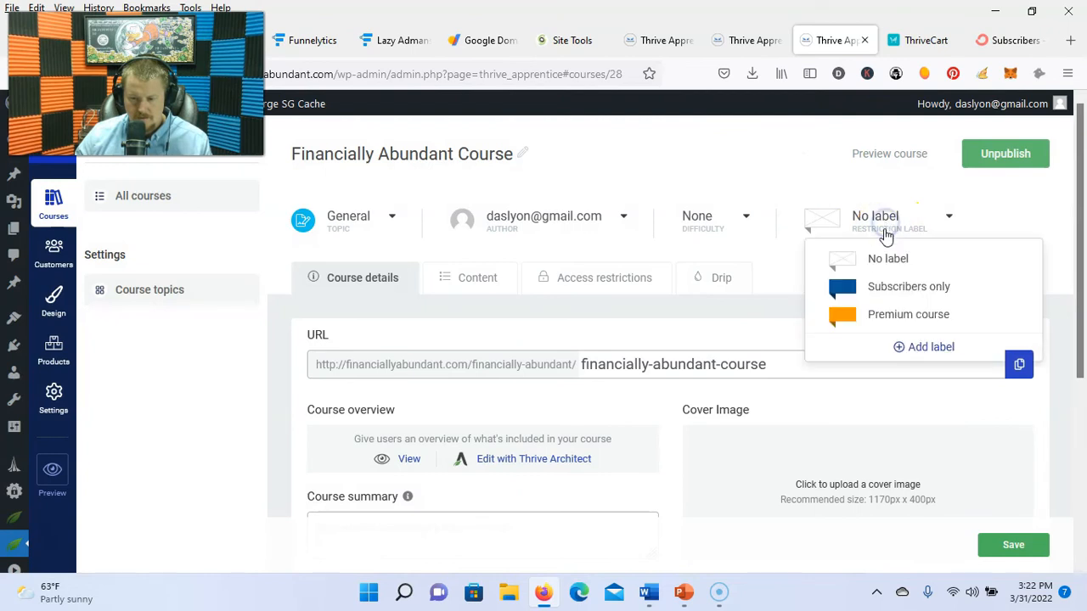
pyautogui.click(900, 315)
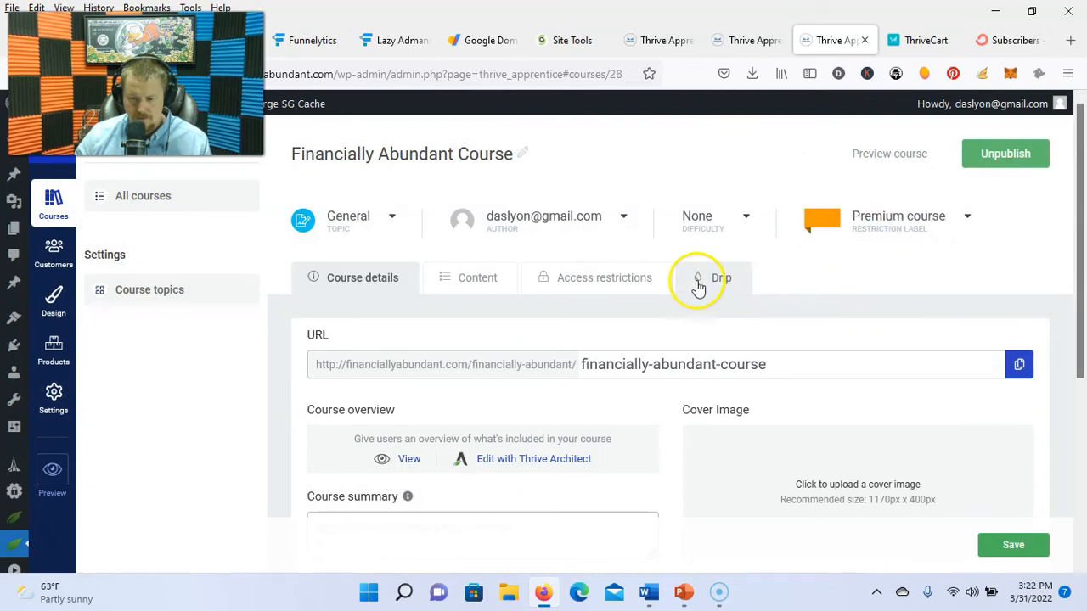
# Step: Create a product for the course that requires a ThriveCart purchase for access
pyautogui.click(623, 284)
pyautogui.scroll(-2, 679, 373)
pyautogui.click(670, 352)
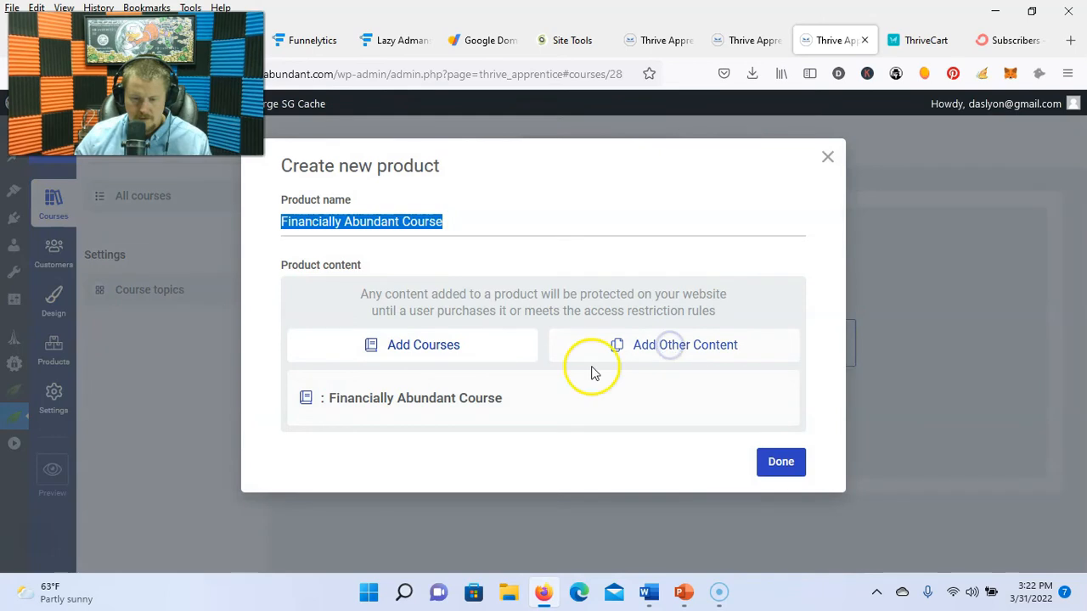
pyautogui.click(400, 402)
pyautogui.click(778, 461)
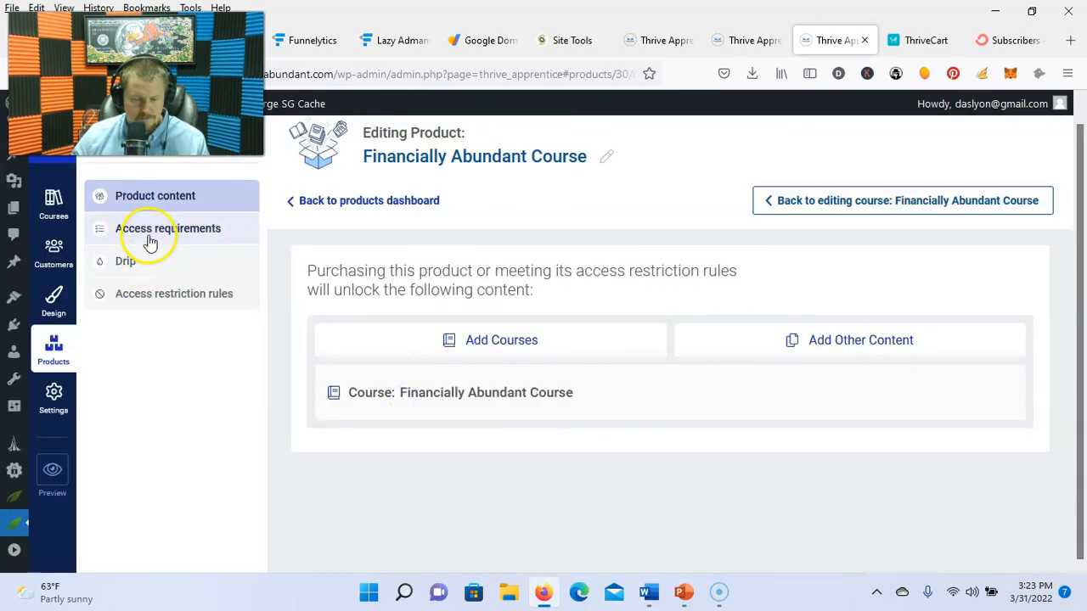
pyautogui.click(149, 241)
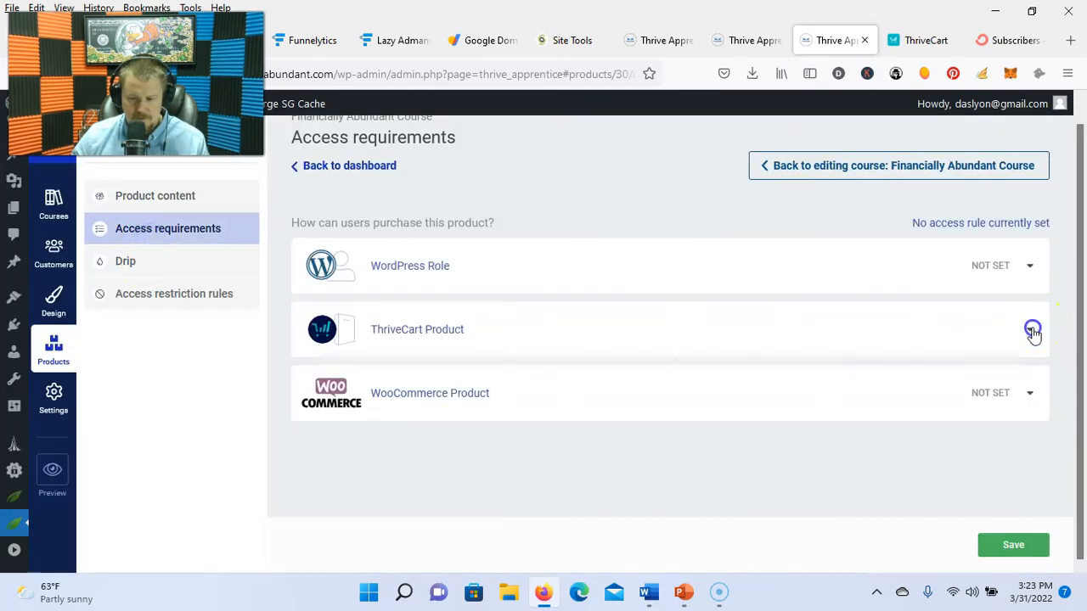
pyautogui.click(1033, 331)
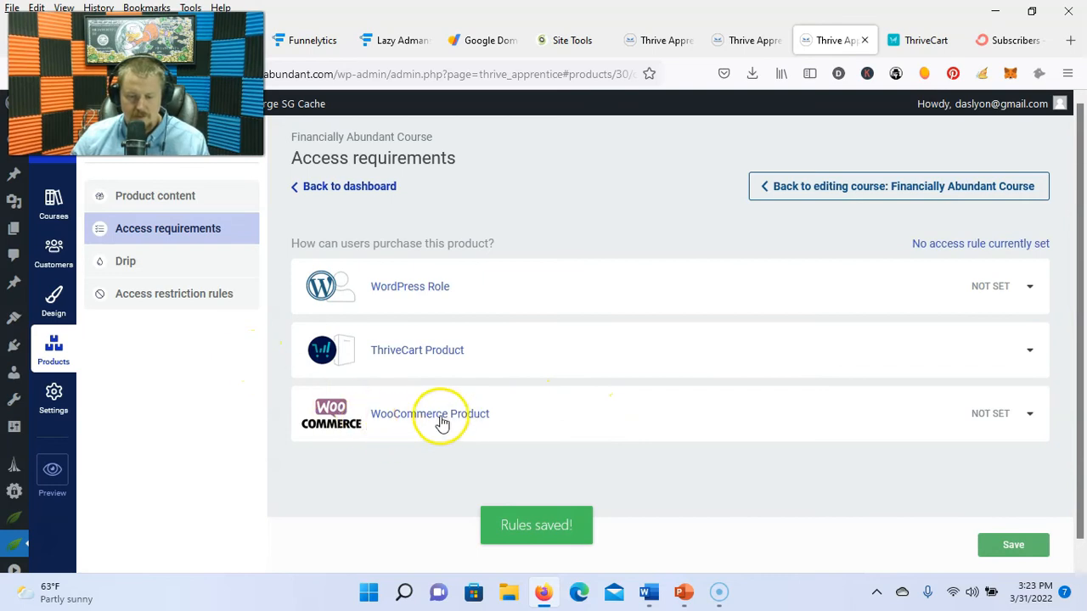
# Step: Check the ThriveCart embed code page, then review the product's access restriction rules
pyautogui.click(920, 40)
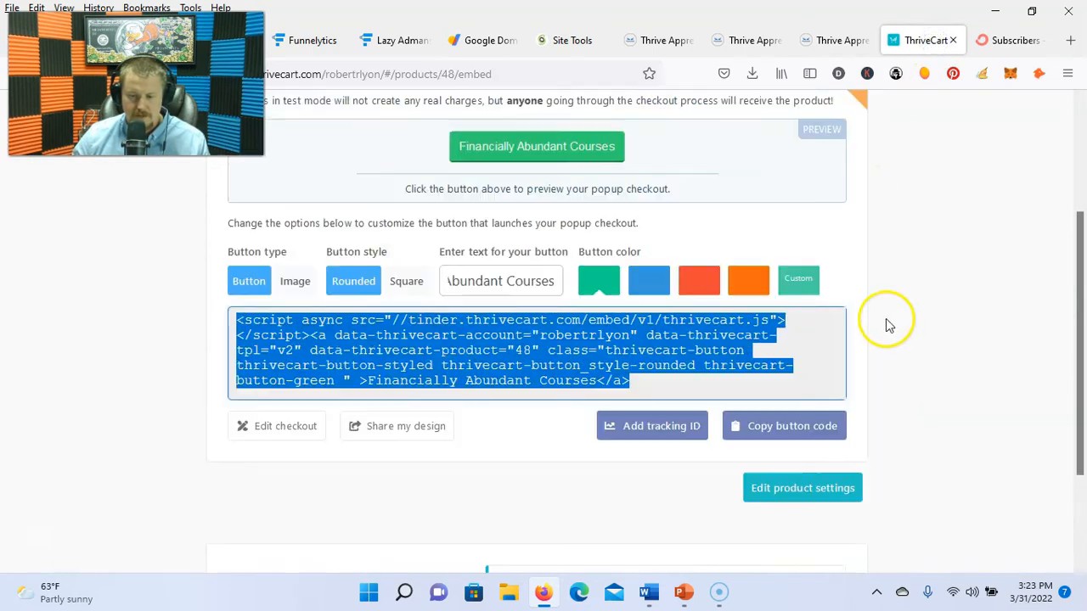
pyautogui.scroll(3, 887, 325)
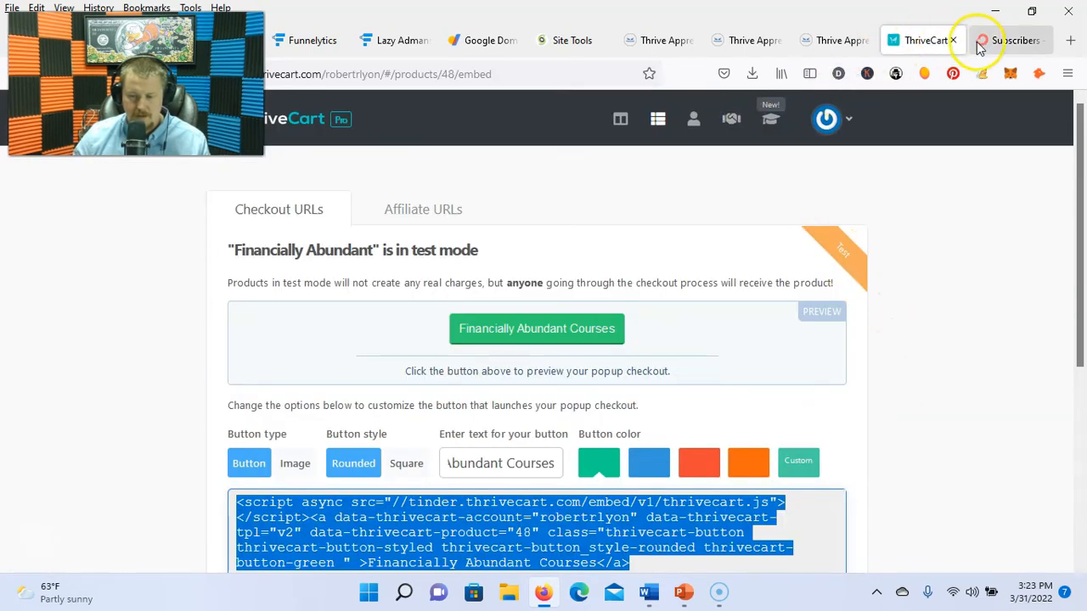
pyautogui.click(853, 43)
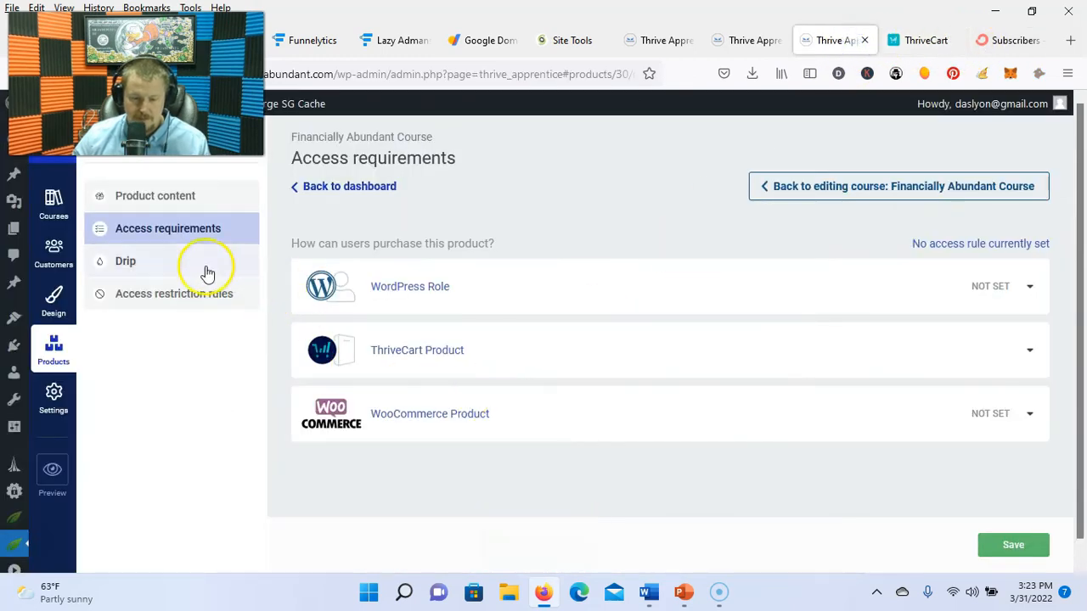
pyautogui.click(134, 299)
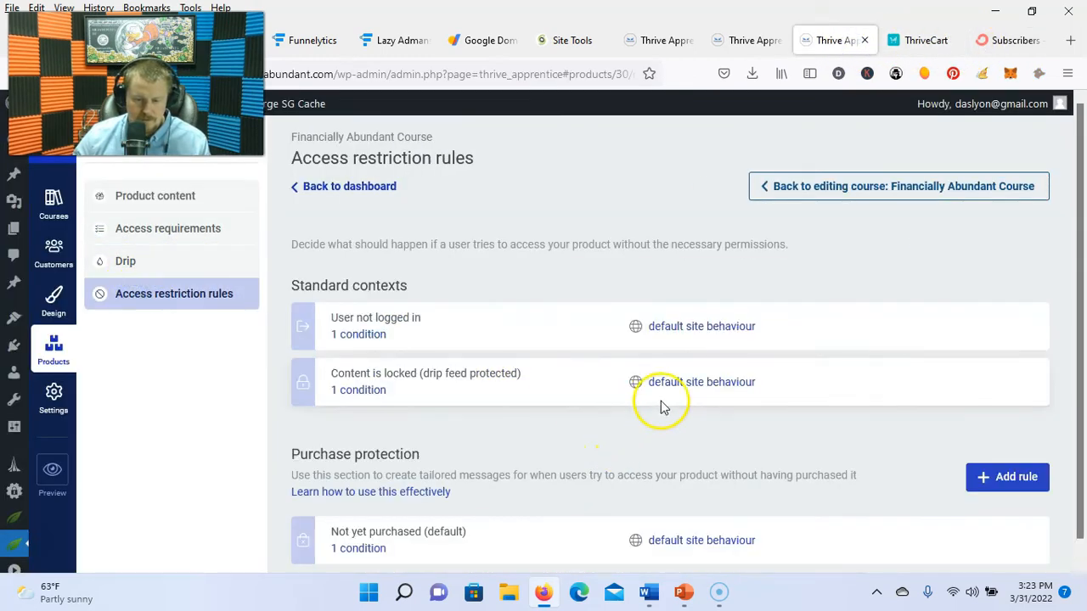
pyautogui.scroll(-1, 671, 412)
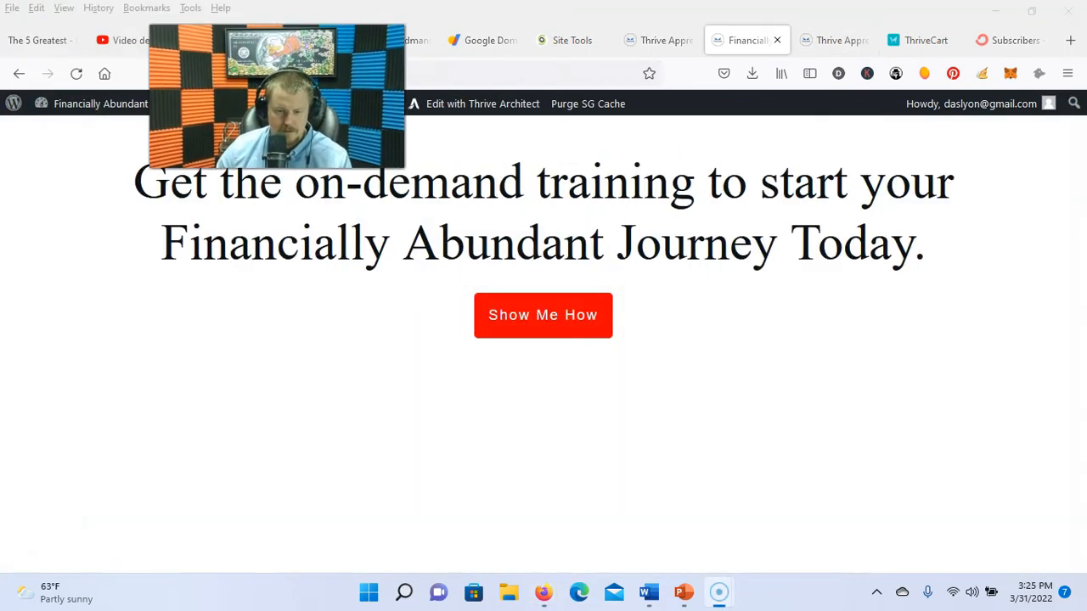
# Step: Enter a first name in the Show Me How signup form
pyautogui.click(512, 312)
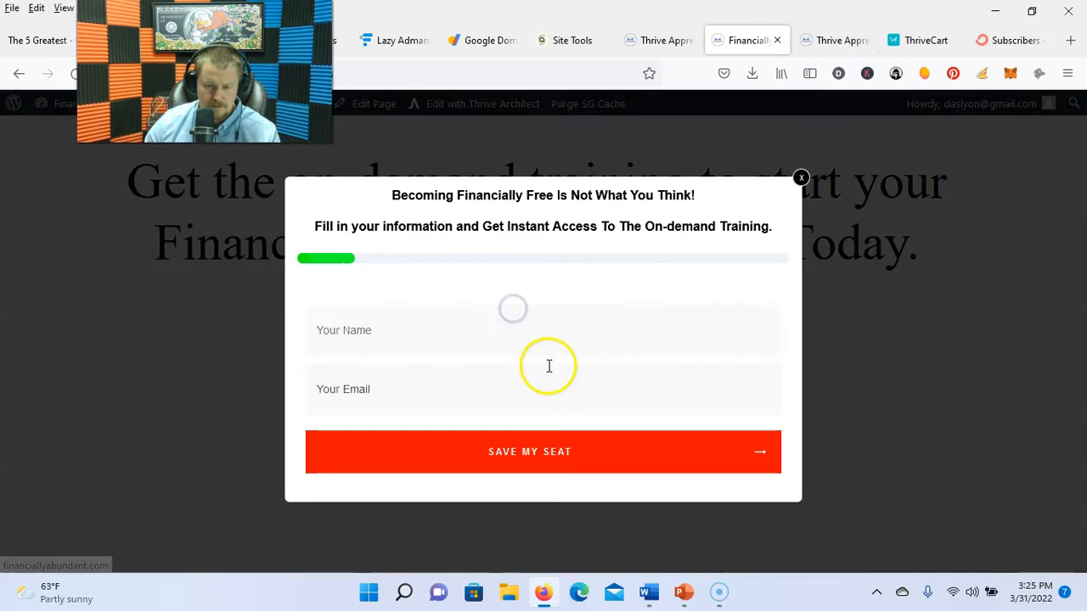
pyautogui.click(480, 343)
pyautogui.write('Robert')
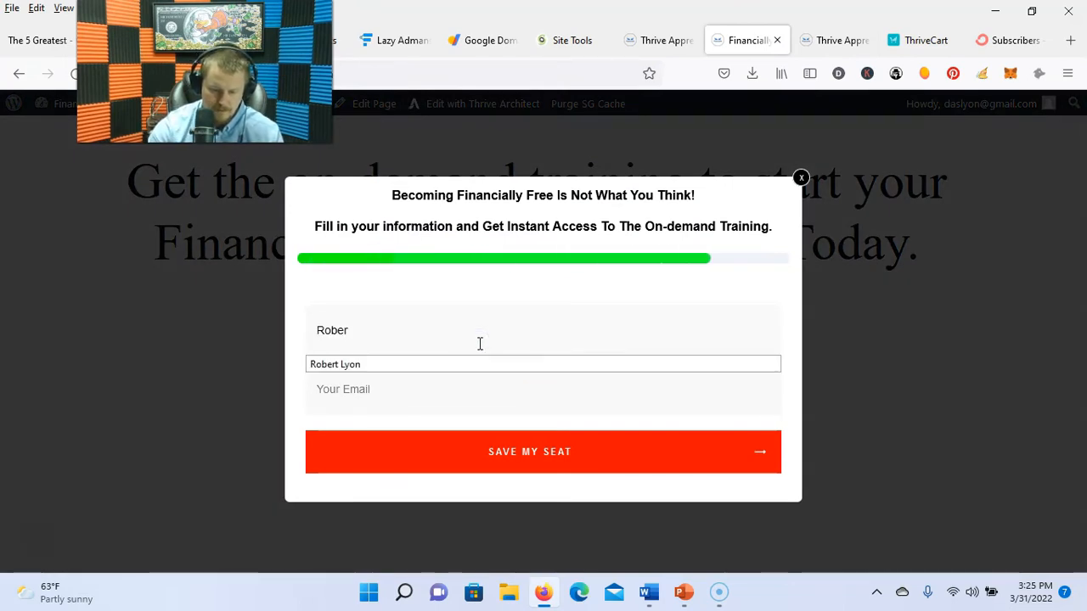
pyautogui.press('Tab')
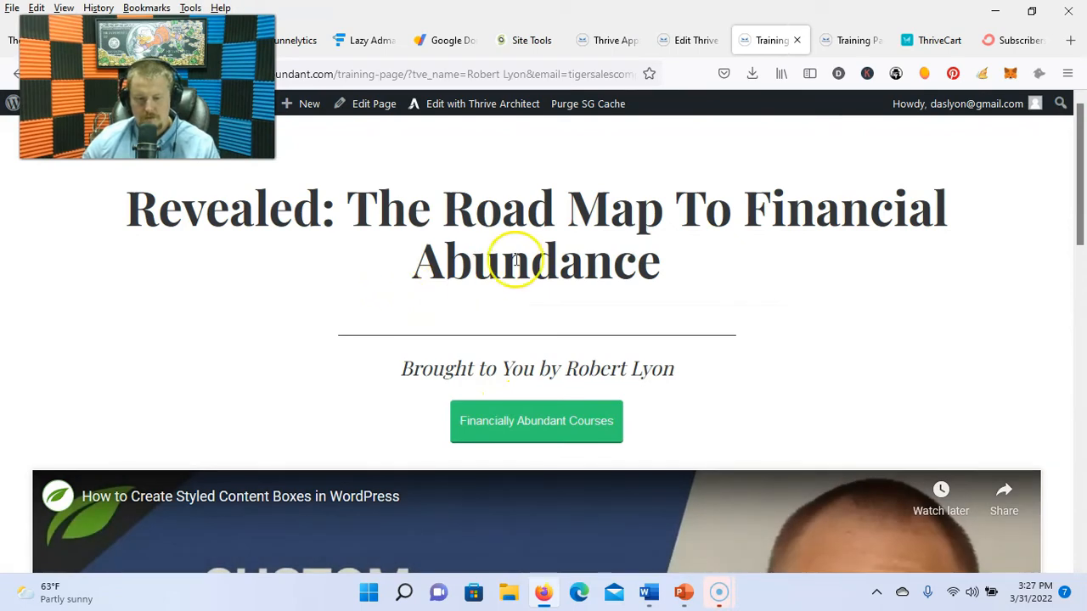
pyautogui.scroll(-2, 531, 406)
pyautogui.scroll(1, 538, 328)
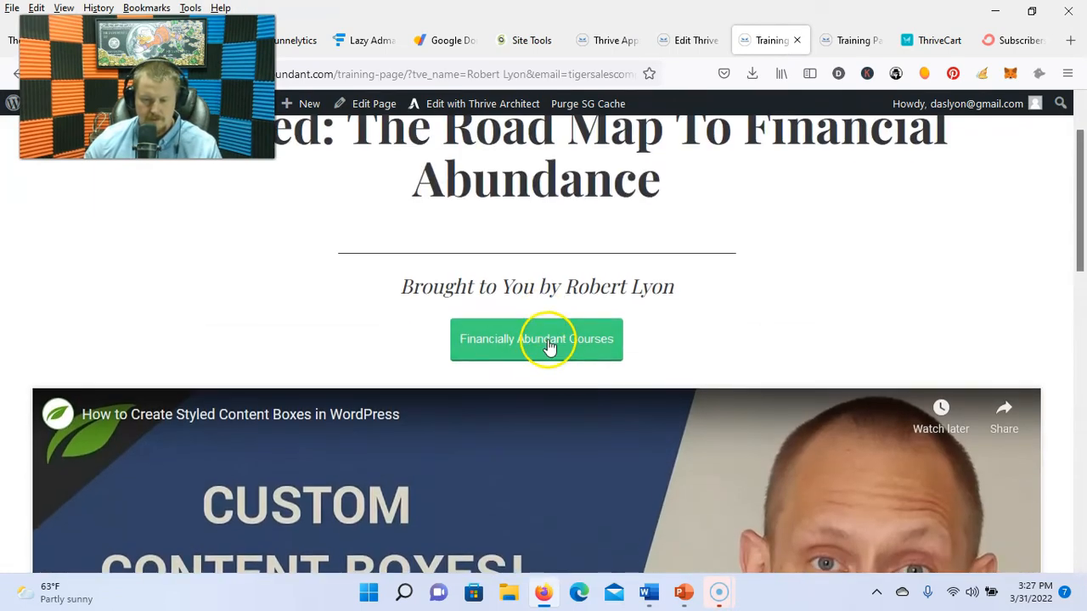
# Step: Place a test order for the course plus the $297 coaching call using the test card
pyautogui.click(530, 356)
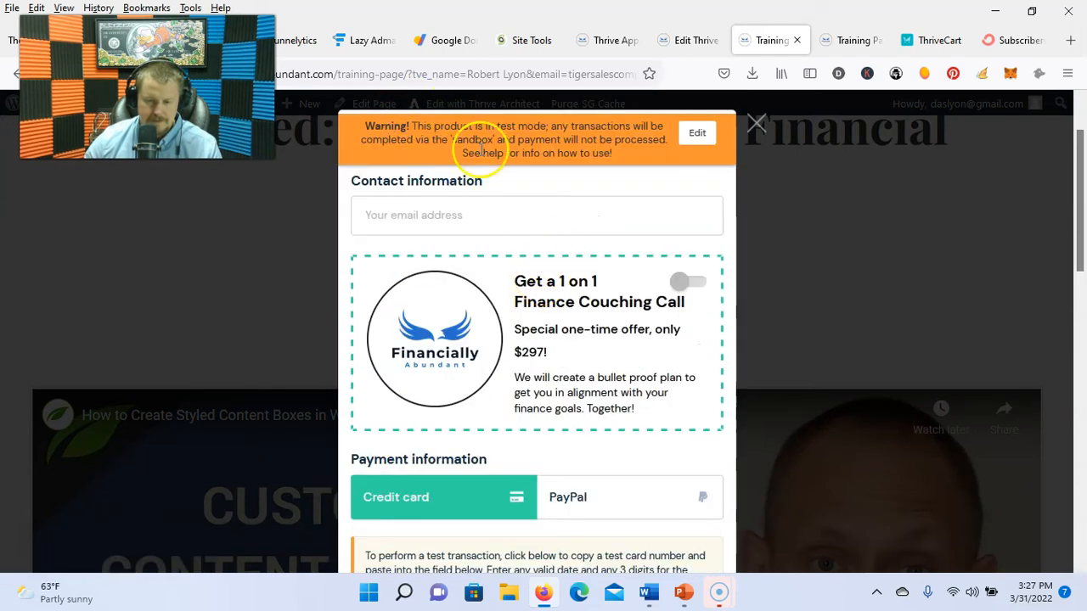
pyautogui.click(684, 281)
pyautogui.scroll(-1, 592, 298)
pyautogui.scroll(-3, 562, 323)
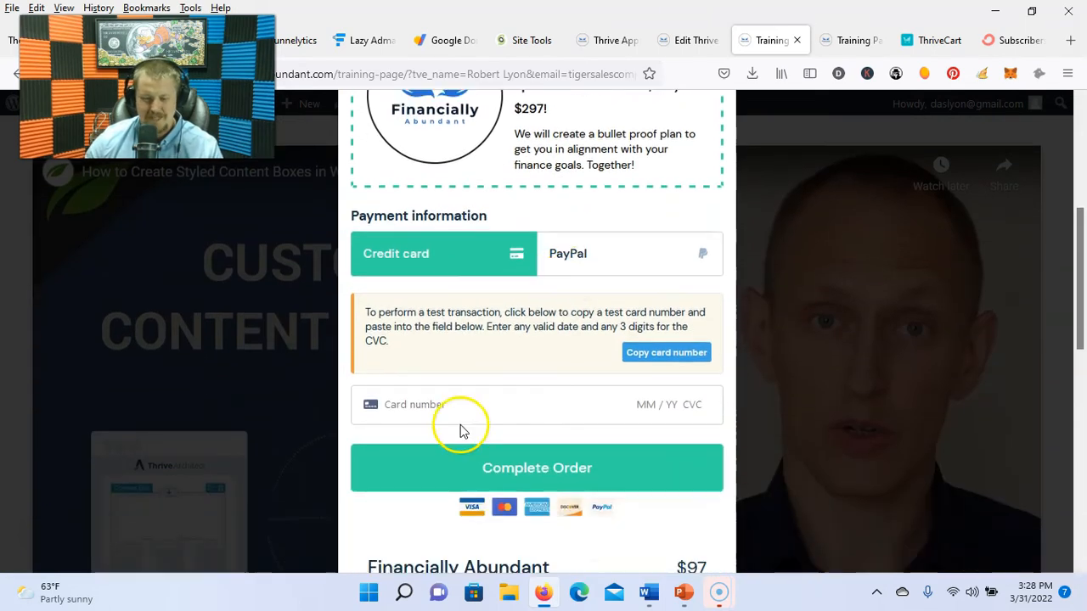
pyautogui.click(458, 404)
pyautogui.write('4242 4242 4242 4')
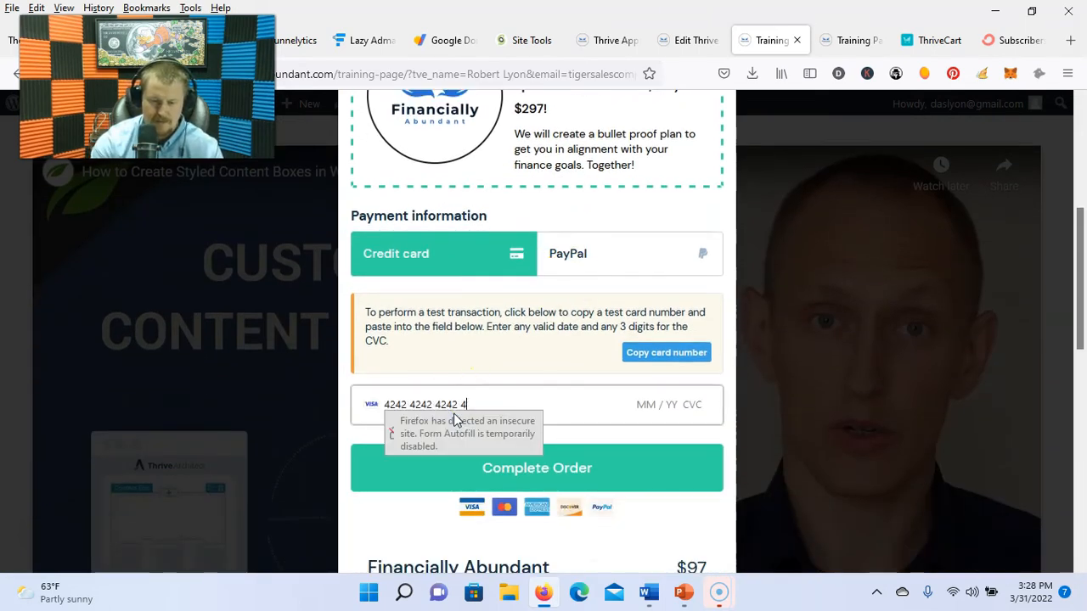
pyautogui.write('242')
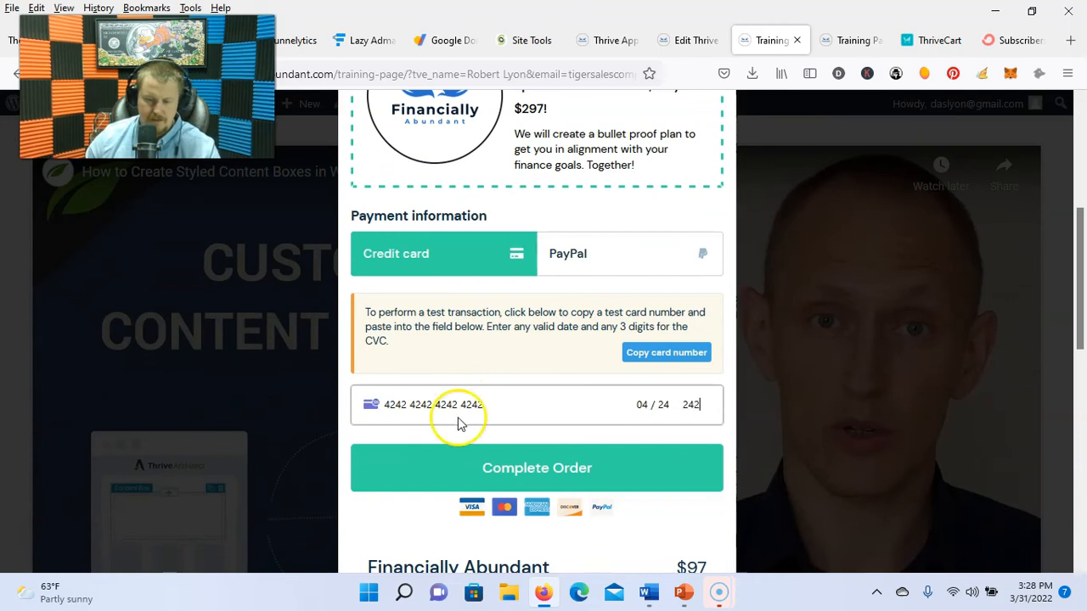
pyautogui.click(520, 469)
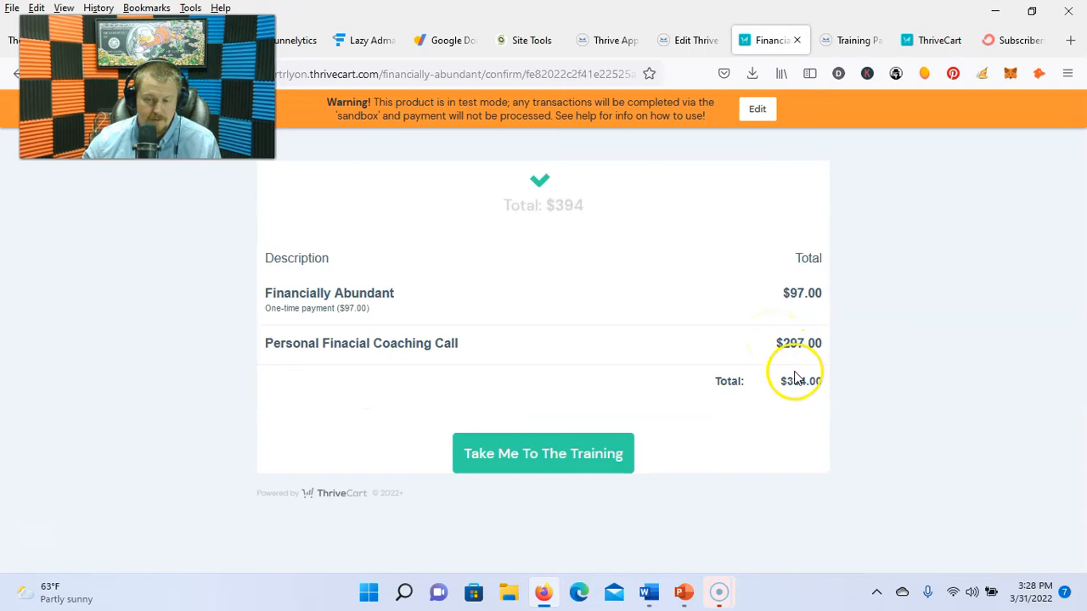
# Step: Continue to the training, then close the login and order confirmation pages
pyautogui.click(803, 454)
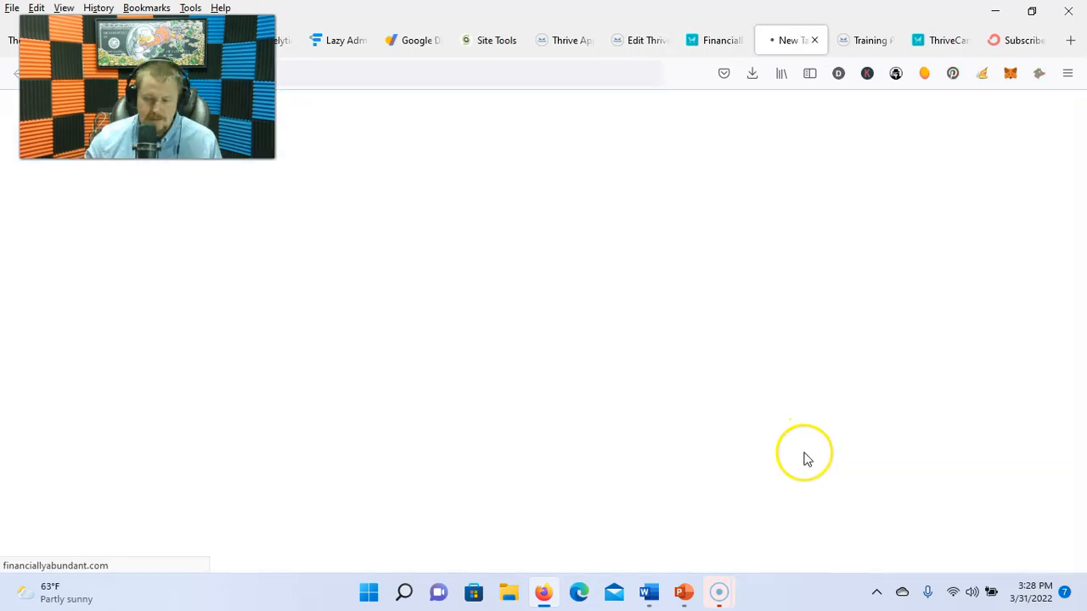
pyautogui.scroll(-3, 515, 299)
pyautogui.scroll(3, 529, 335)
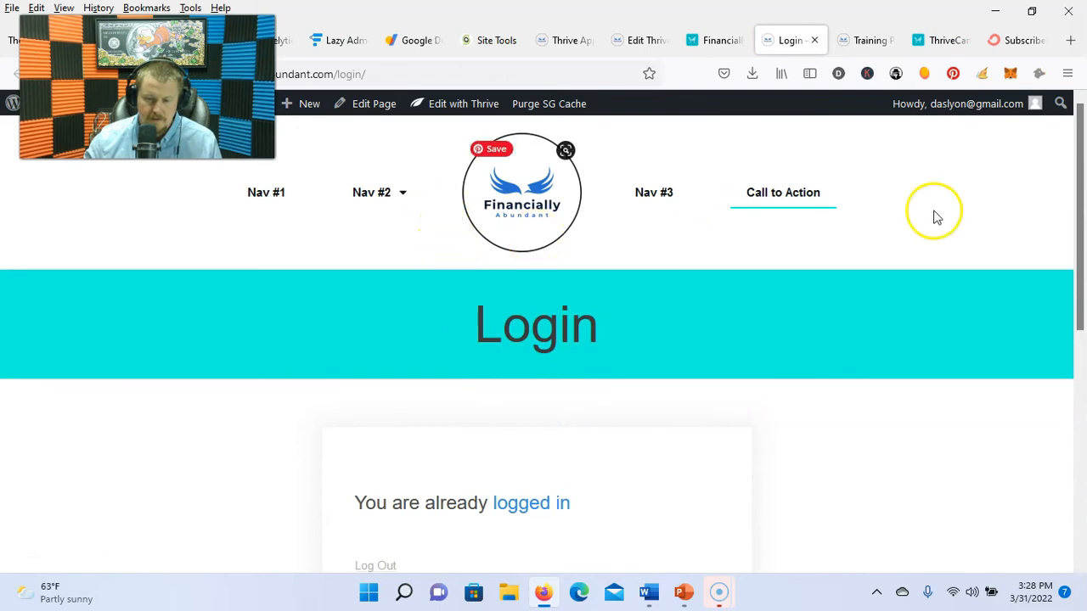
pyautogui.click(813, 41)
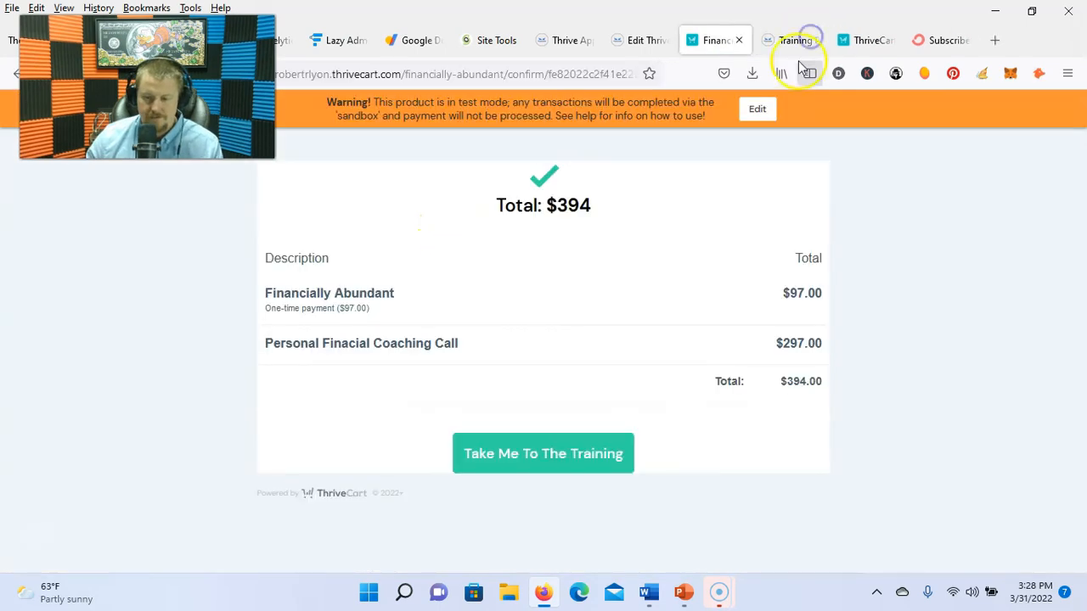
pyautogui.click(741, 39)
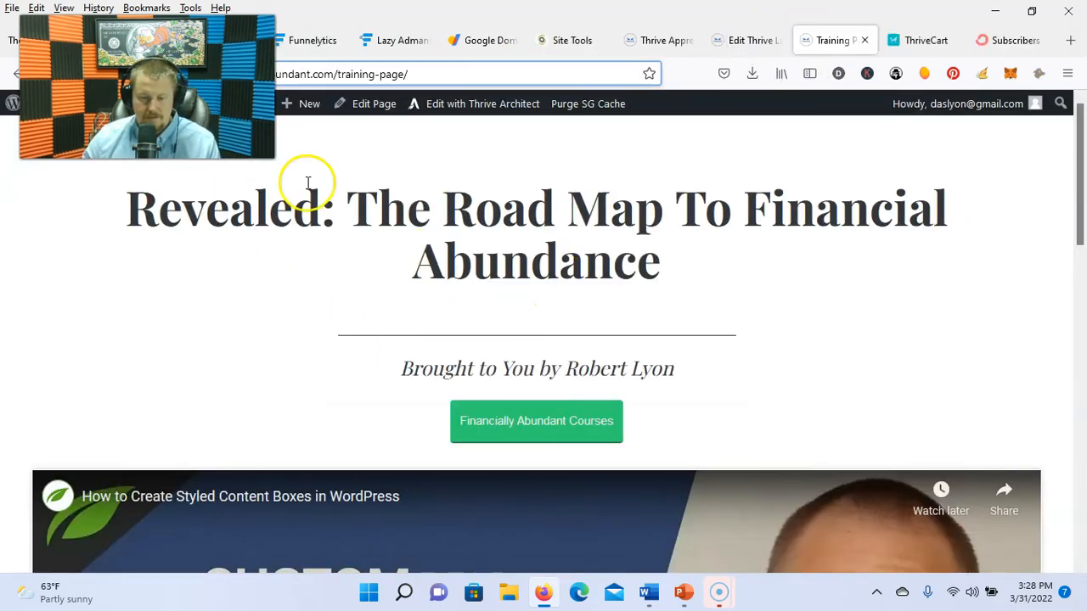